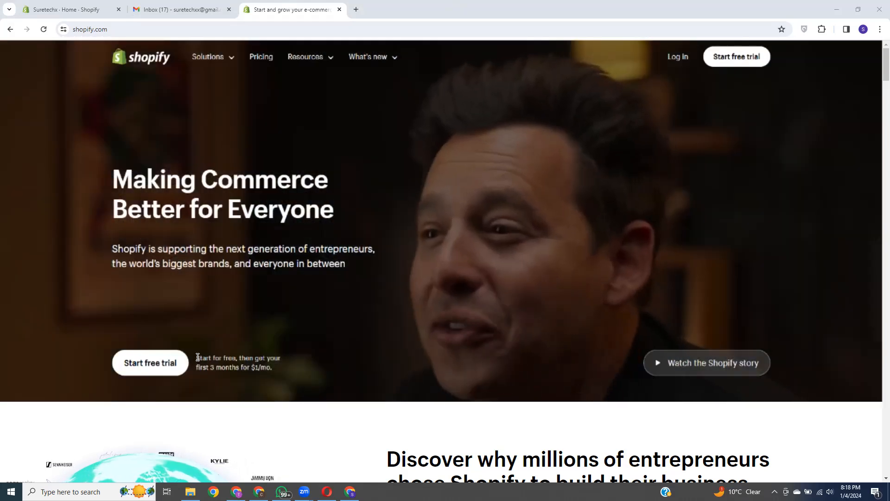
Step: Highlight the '3 months for $1/mo.' offer, then go to shopify.com/1mbb
left_click_drag(210, 367, 273, 371)
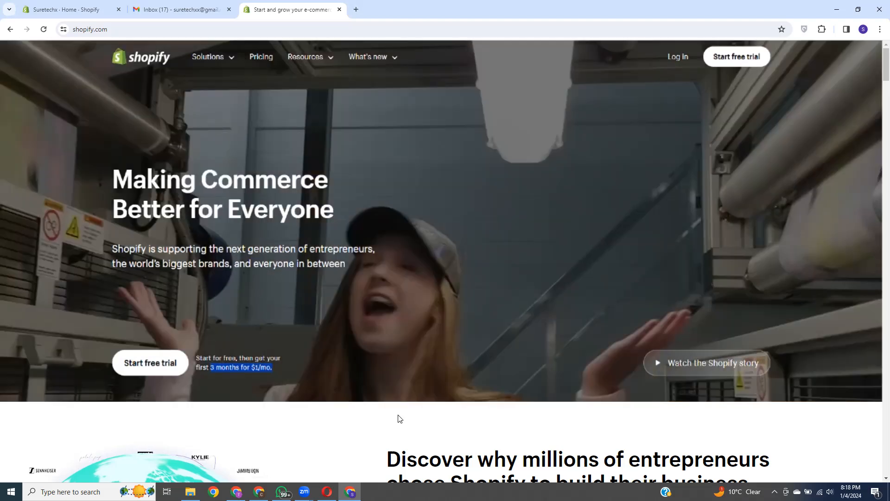
left_click(400, 419)
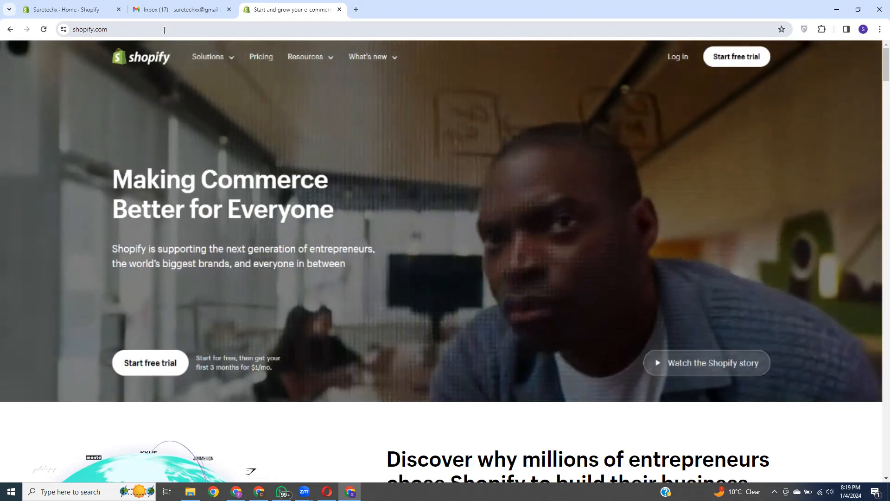
left_click(150, 29)
left_click(150, 29)
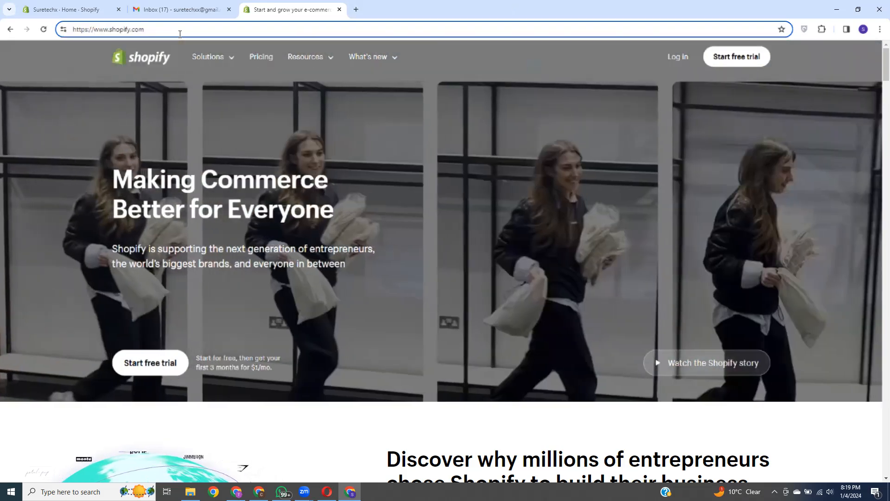
type("/")
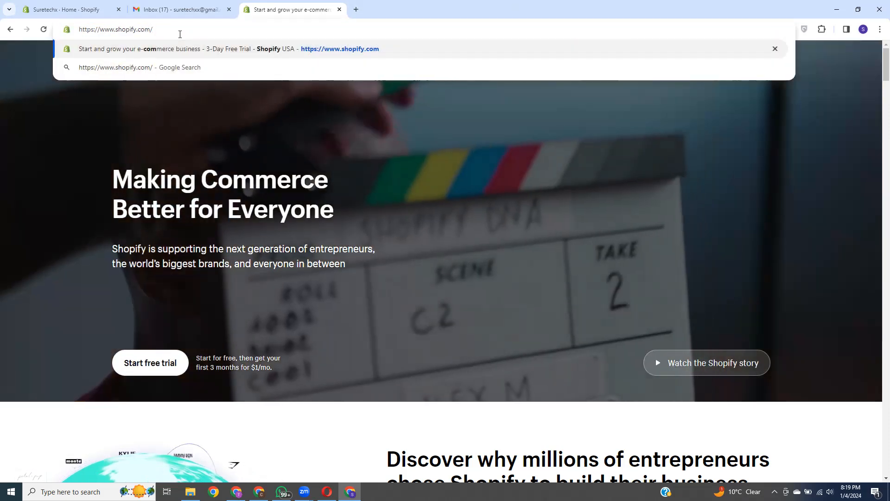
type("1mgbb")
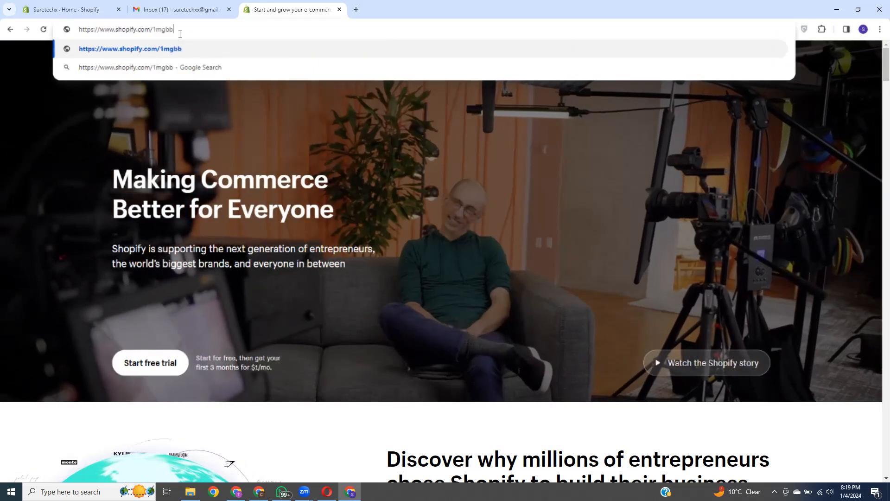
key("BackSpace")
key("BackSpace")
type("bb")
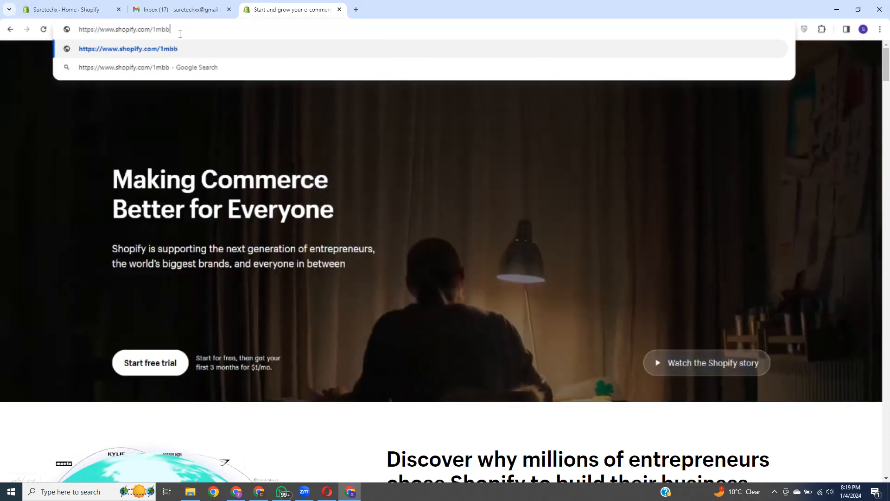
key("Return")
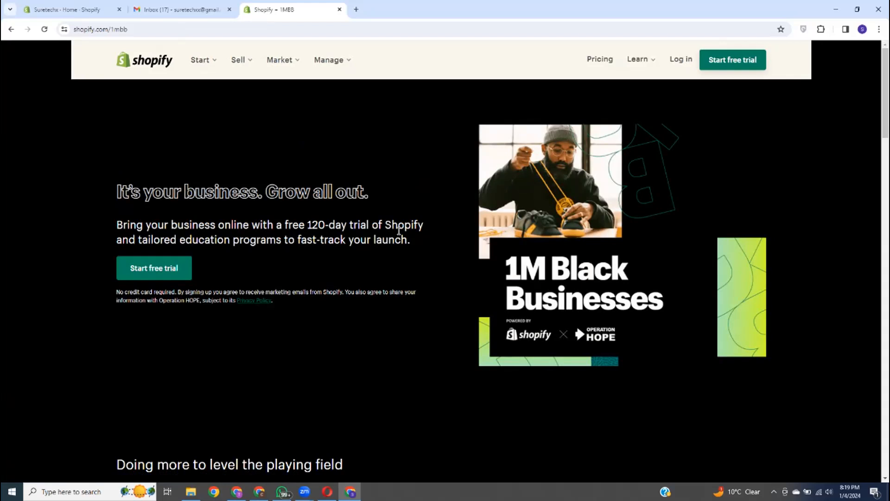
Step: Check the Hotspot Shield VPN panel, then bring the slides browser window forward
left_click(804, 29)
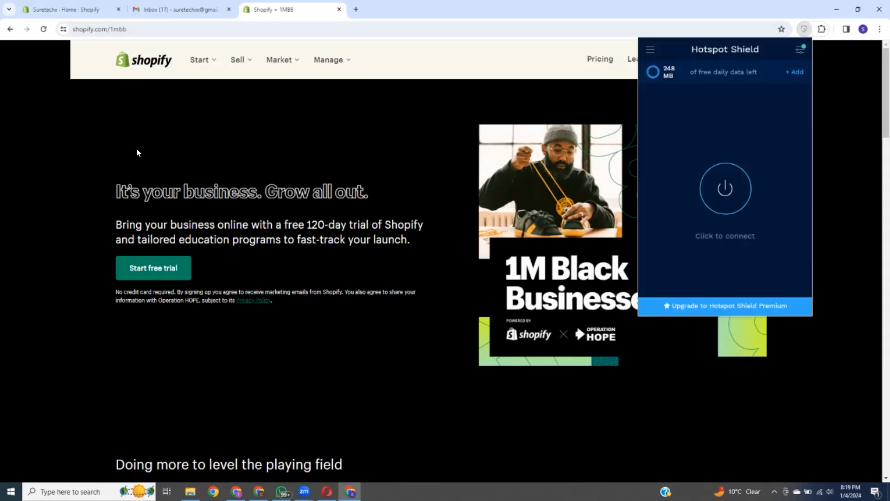
left_click(480, 14)
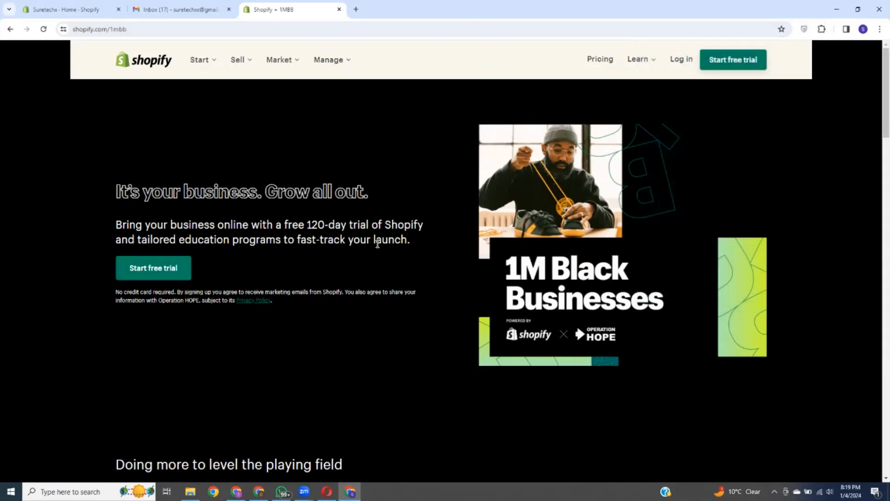
left_click(236, 492)
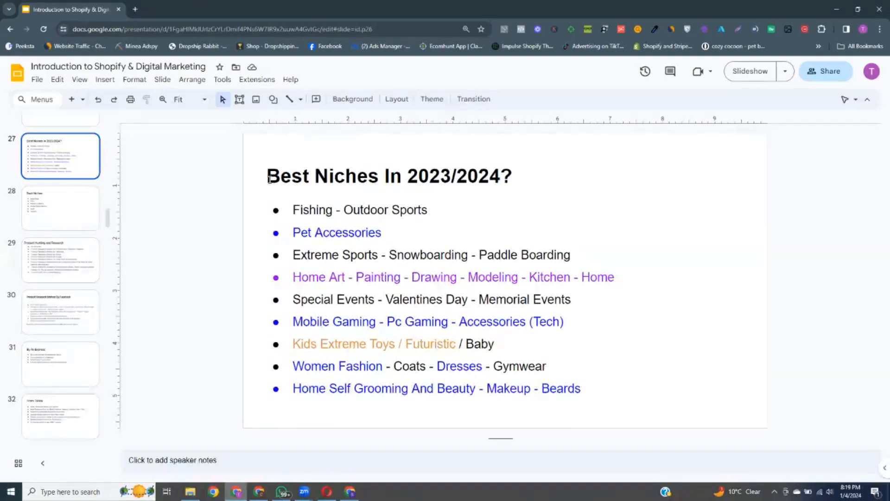
Step: Load shopify.com/1mbb in a new tab and look over the page
left_click(136, 8)
left_click(137, 28)
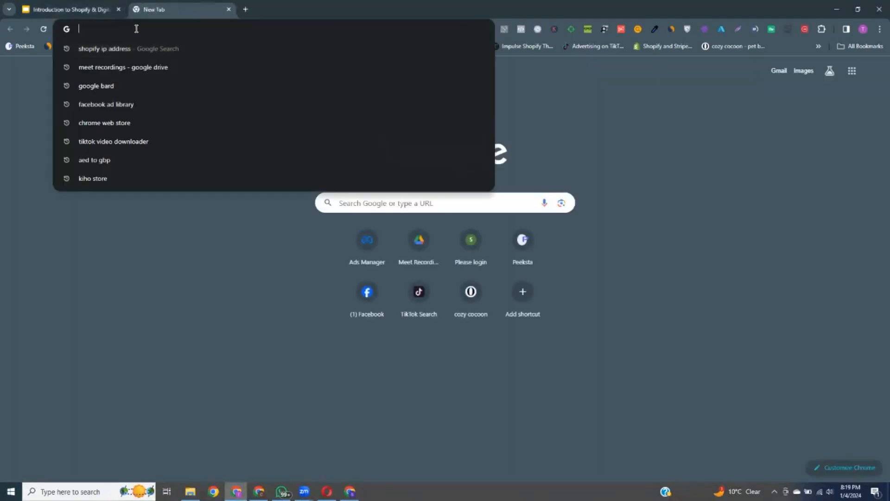
type("shopify")
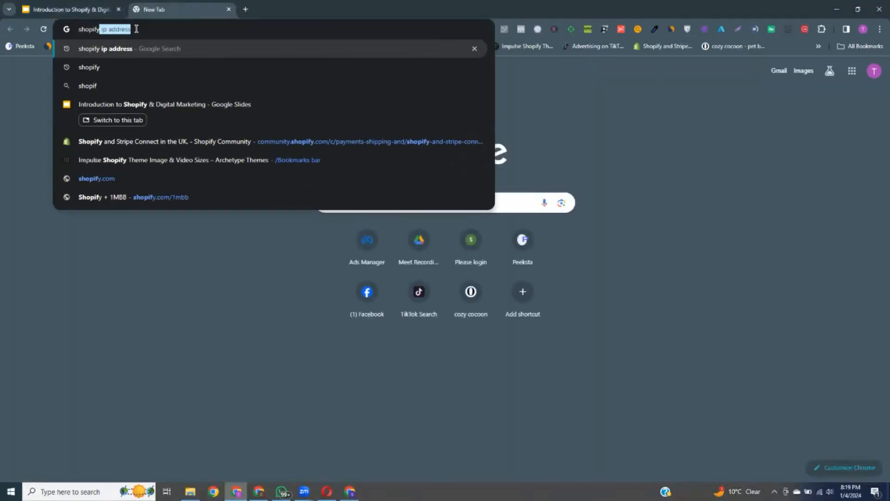
type(".co")
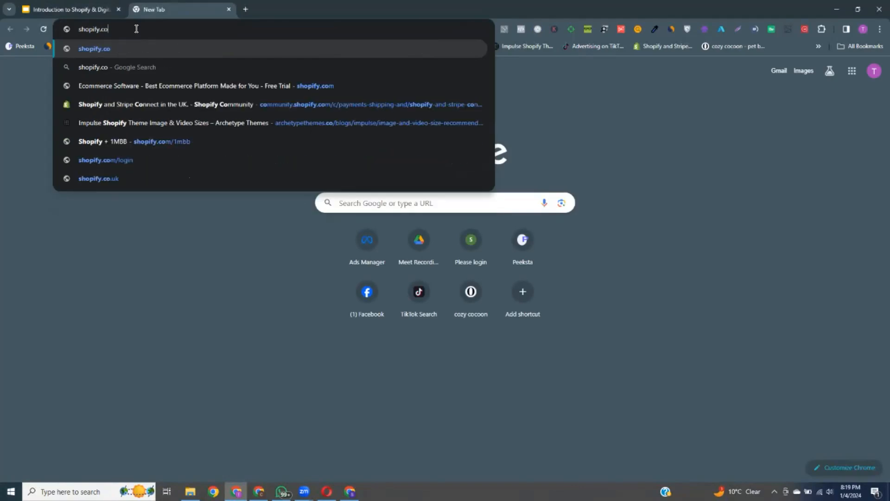
type("m/1mbb")
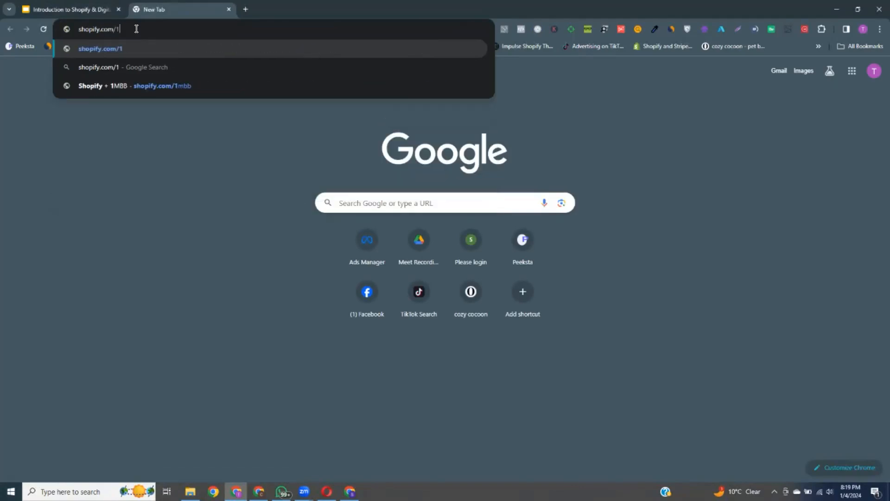
key("Return")
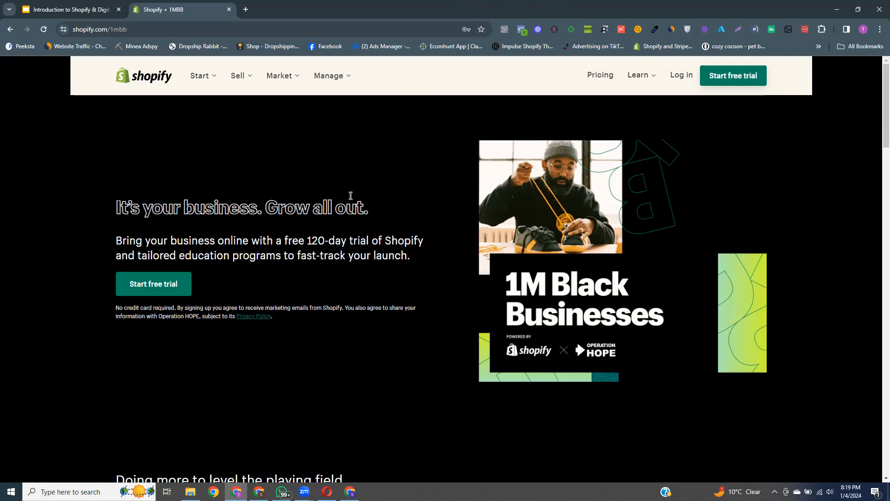
scroll(357, 302, "down", 1)
scroll(580, 221, "up", 1)
Step: Highlight the '120-day trial' wording, then return to the other window with a new tab
left_click_drag(309, 240, 370, 241)
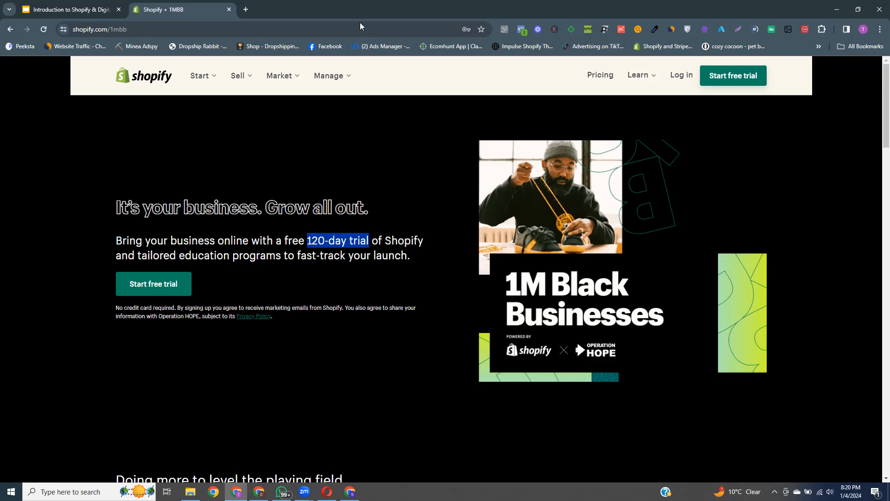
key("alt+Tab")
left_click(356, 10)
Step: Search the Chrome Web Store for 'hotspot sheild' and open the Hotspot Shield extension page
left_click(324, 29)
type("chrome")
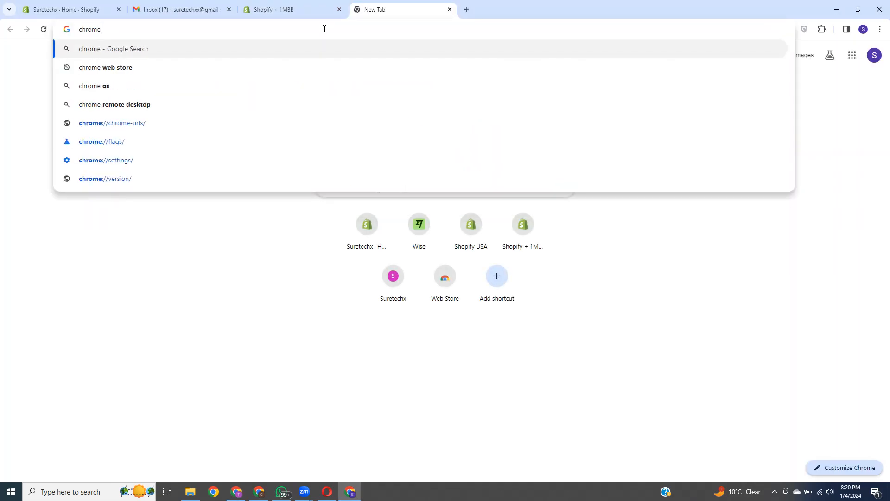
left_click(177, 69)
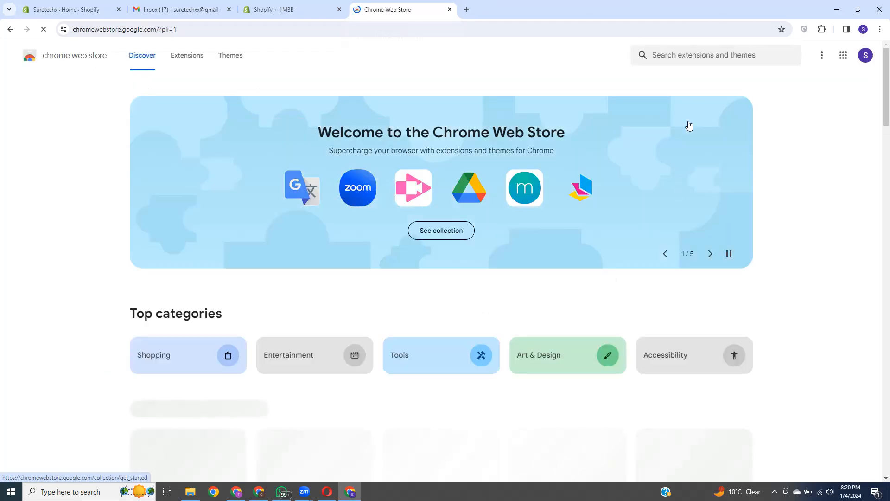
left_click(683, 55)
type("hotspot")
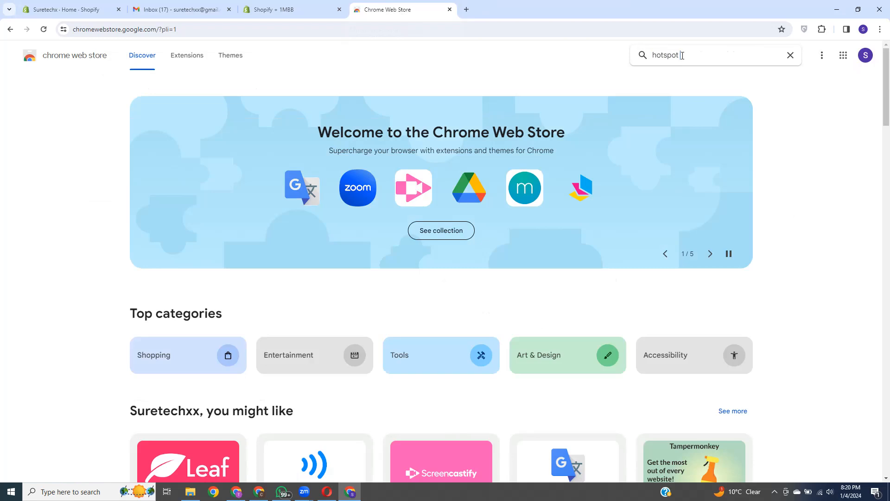
type(" sheild")
key("Return")
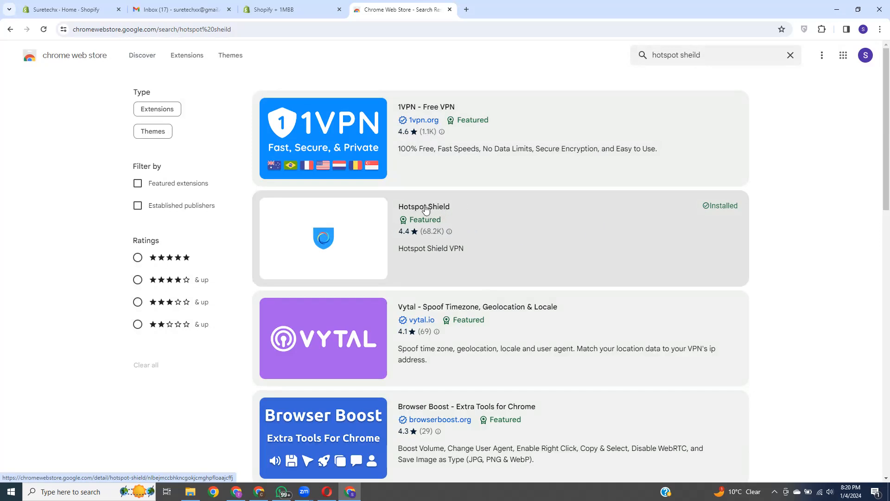
left_click(426, 208)
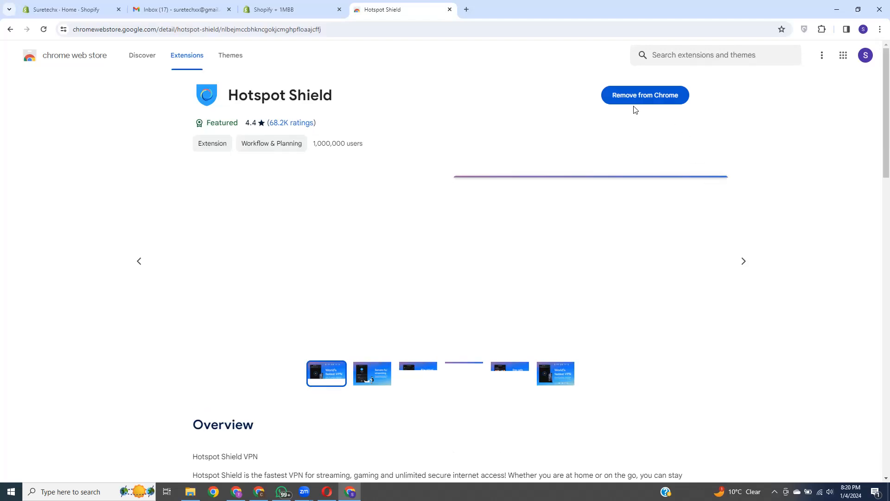
Step: Check the Hotspot Shield panel, then highlight '120-day trial' on the Shopify 1MBB tab
left_click(806, 30)
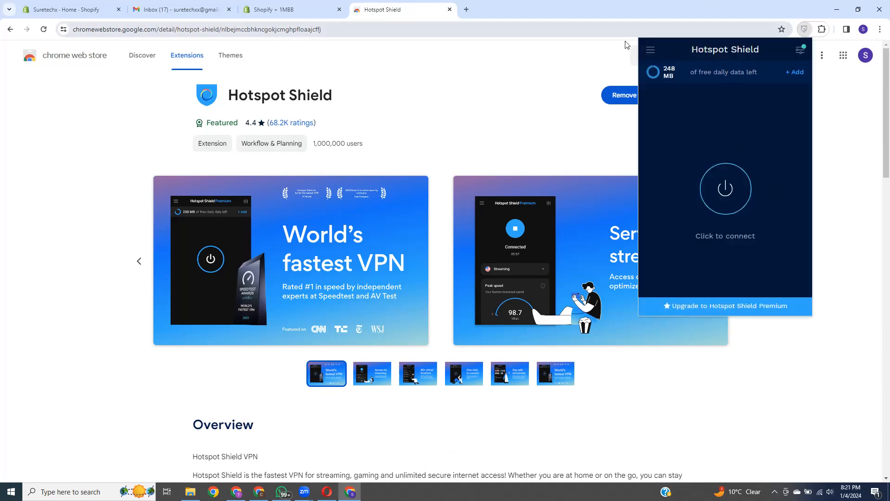
left_click(290, 11)
left_click_drag(307, 225, 366, 226)
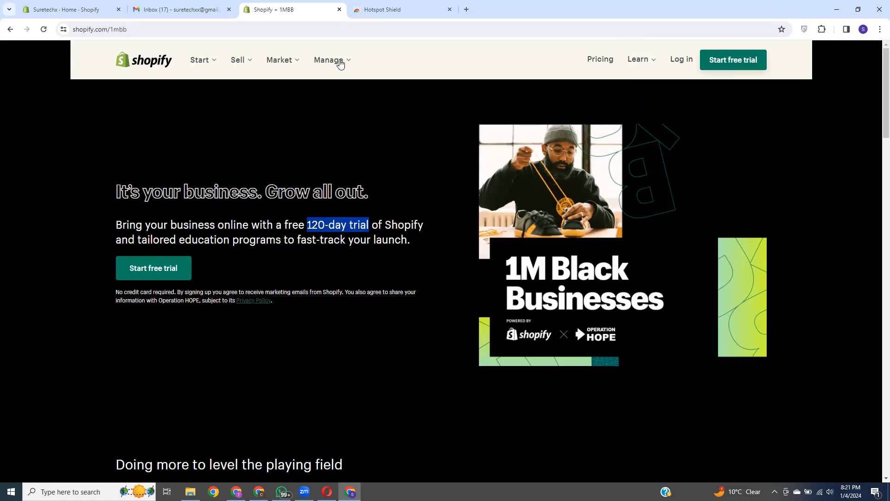
Step: Connect the Hotspot Shield VPN as a free user and reload the Shopify 1MBB page
left_click(300, 128)
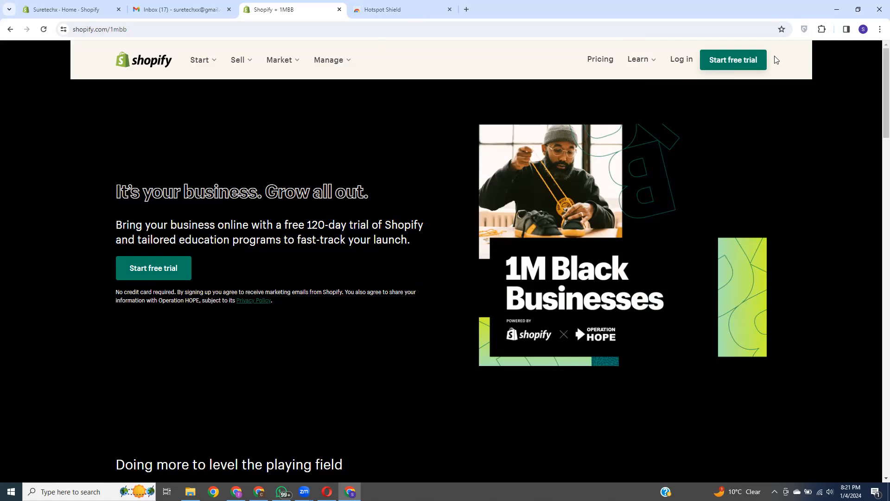
left_click(804, 30)
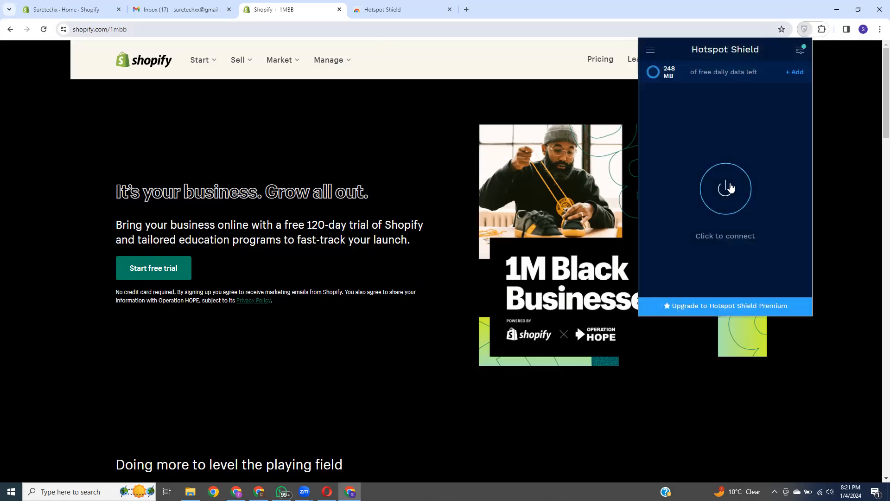
left_click(725, 194)
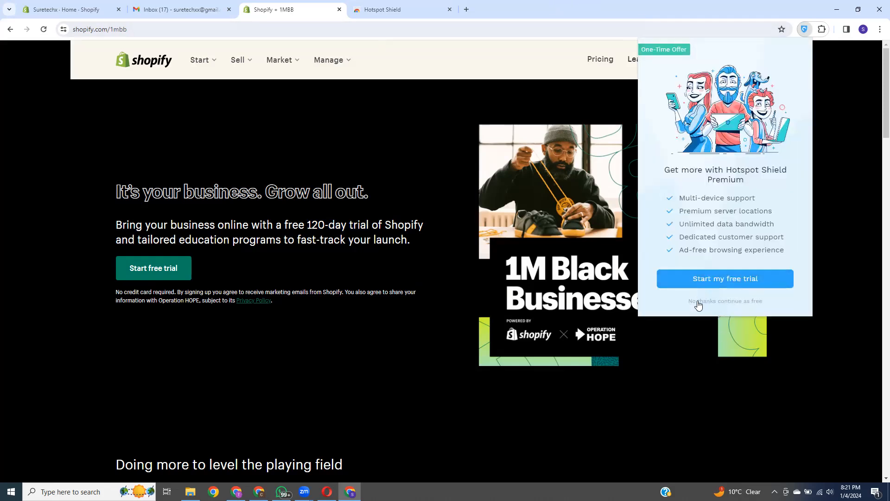
left_click(719, 306)
left_click(584, 4)
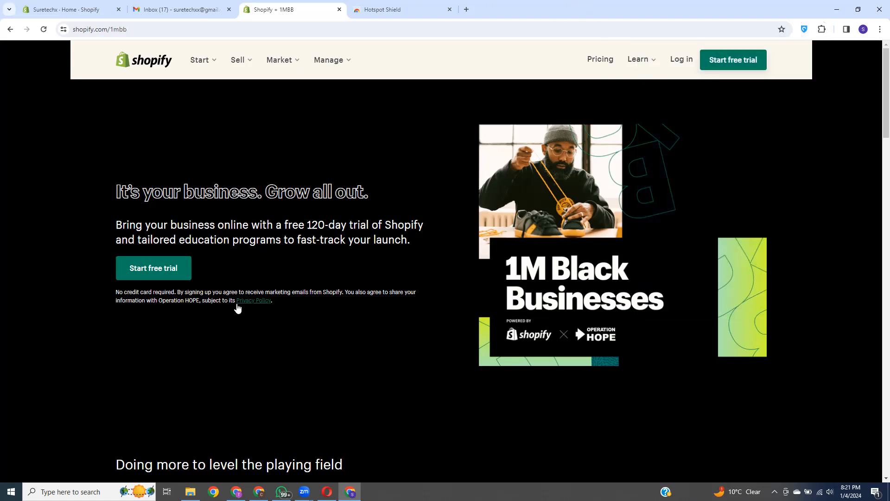
left_click(44, 29)
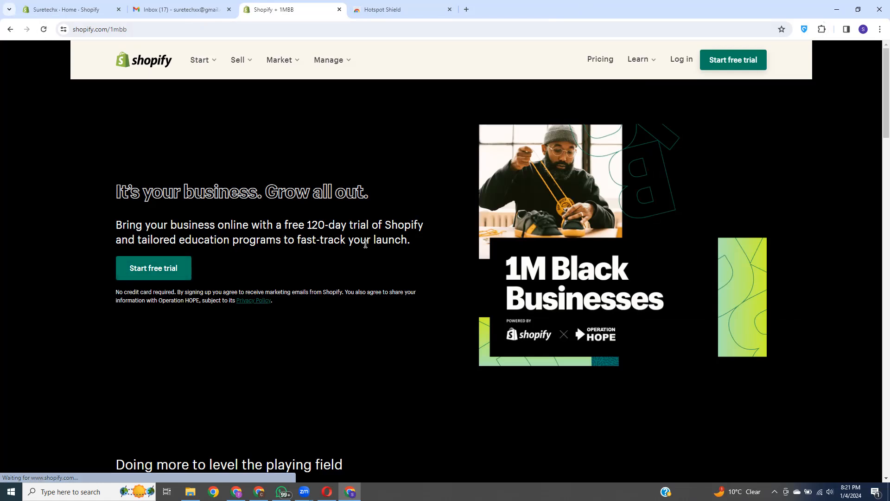
Step: Confirm the VPN is connected and start the free trial sign-up
left_click(805, 29)
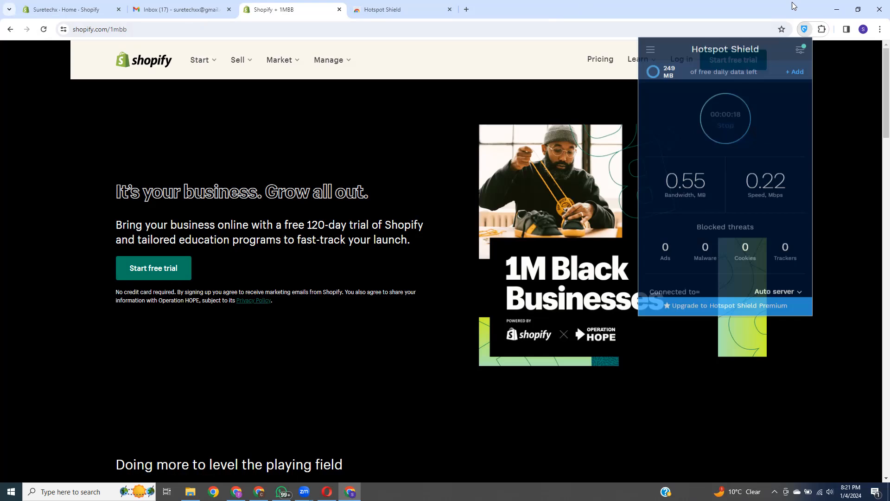
left_click(334, 163)
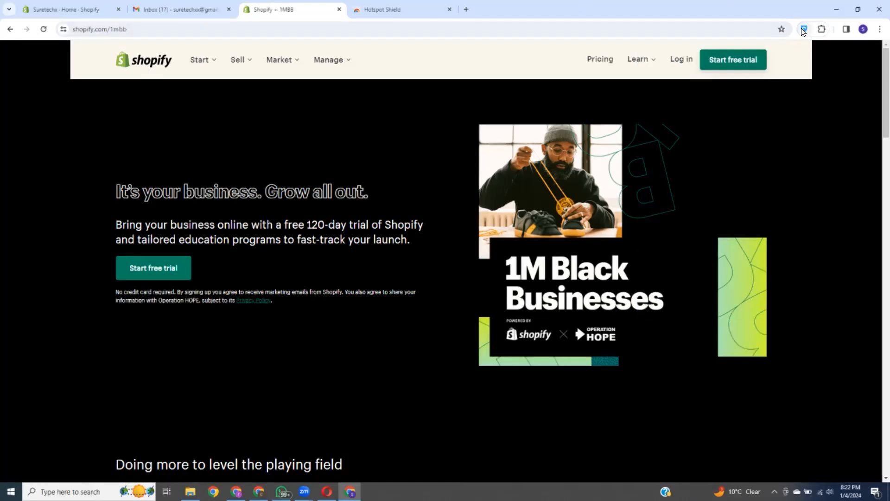
left_click(152, 272)
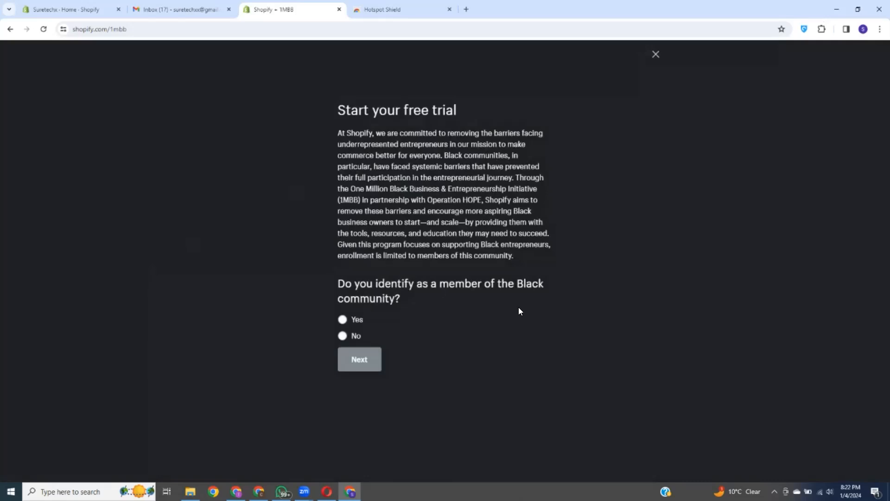
Step: Answer Yes to the Black community question, continue, and switch to the 1MBB window
left_click_drag(338, 284, 558, 310)
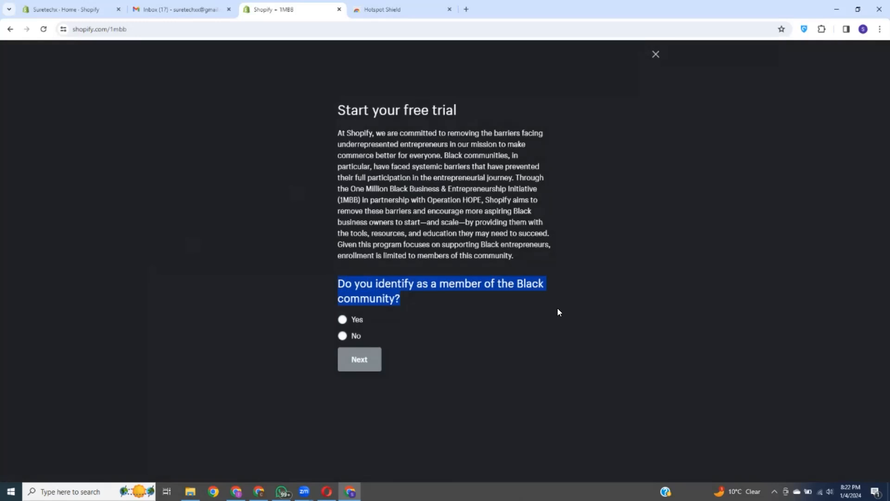
left_click(434, 308)
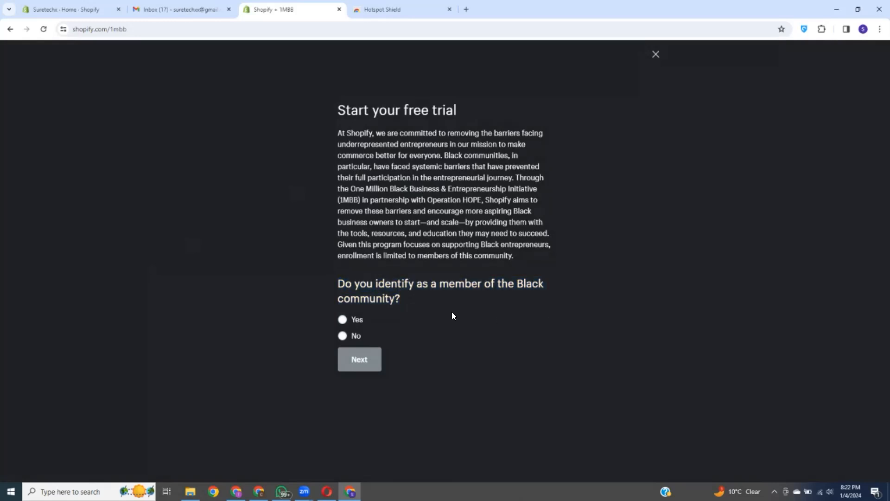
left_click(343, 320)
left_click(363, 360)
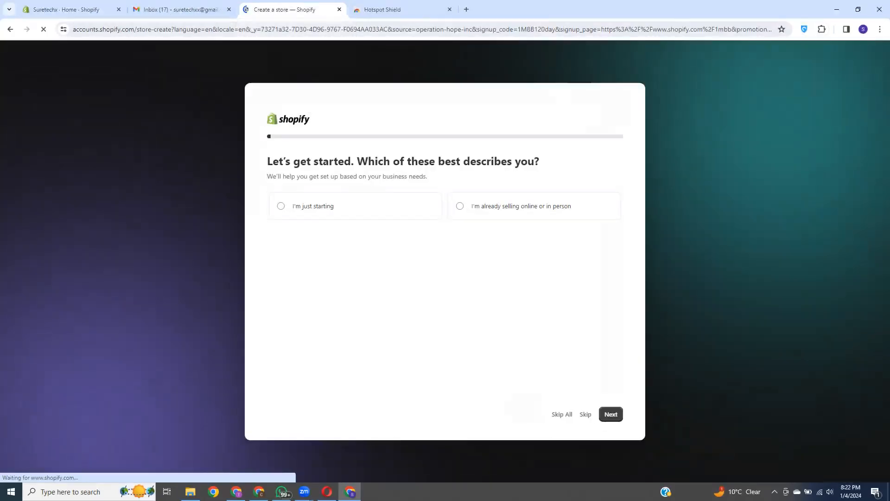
left_click(236, 491)
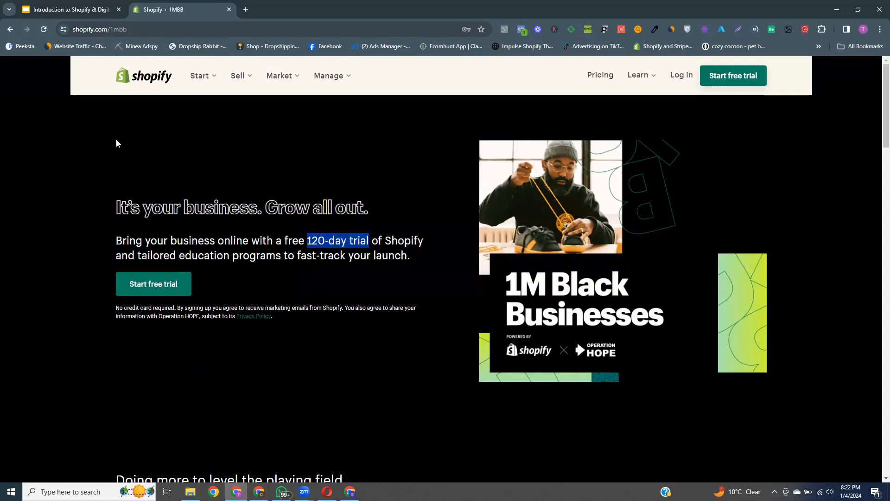
Step: Highlight the headline and '120-day trial' text on the 1MBB page, then return to store setup
left_click(95, 144)
left_click_drag(76, 151, 226, 308)
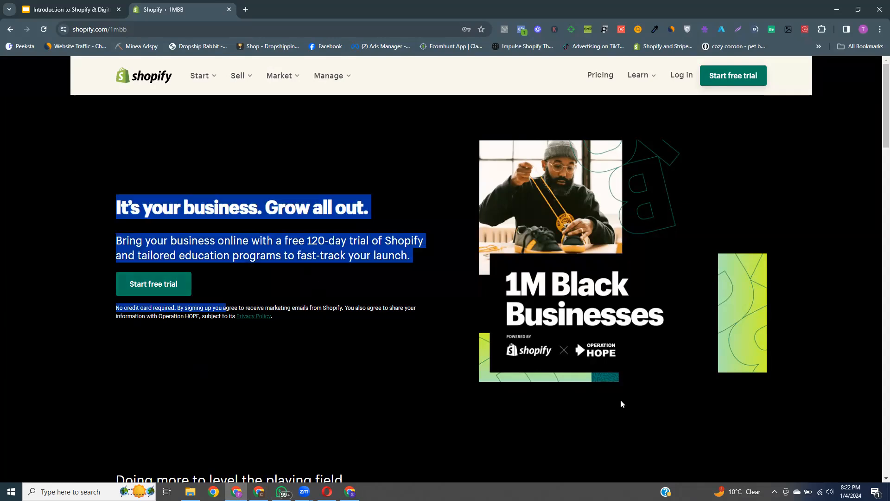
left_click_drag(622, 404, 622, 406)
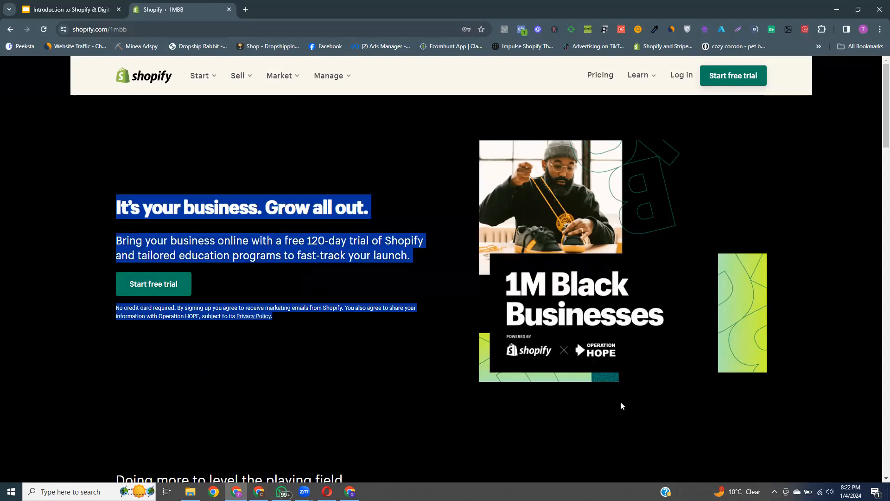
left_click(299, 370)
left_click_drag(307, 240, 311, 240)
left_click_drag(368, 240, 368, 240)
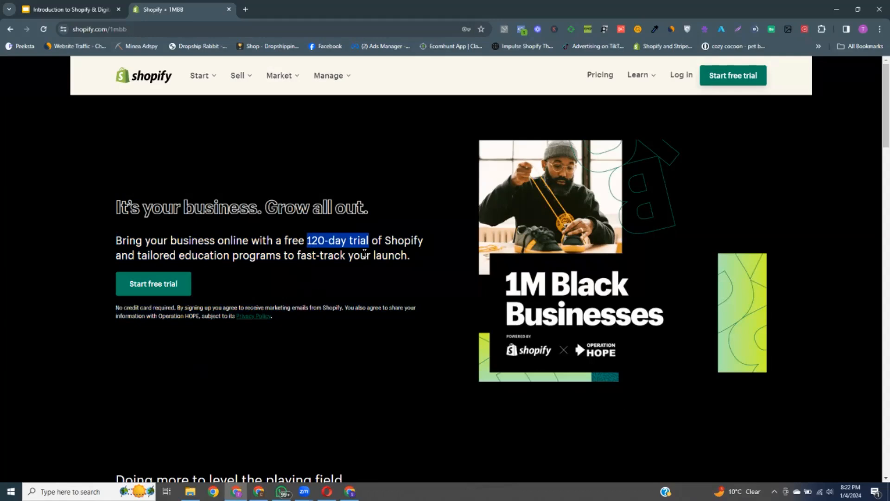
left_click(311, 160)
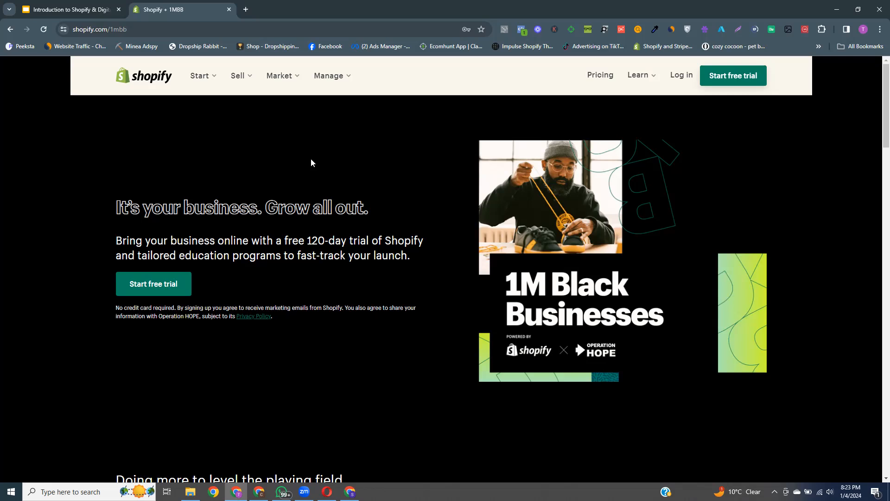
left_click(350, 491)
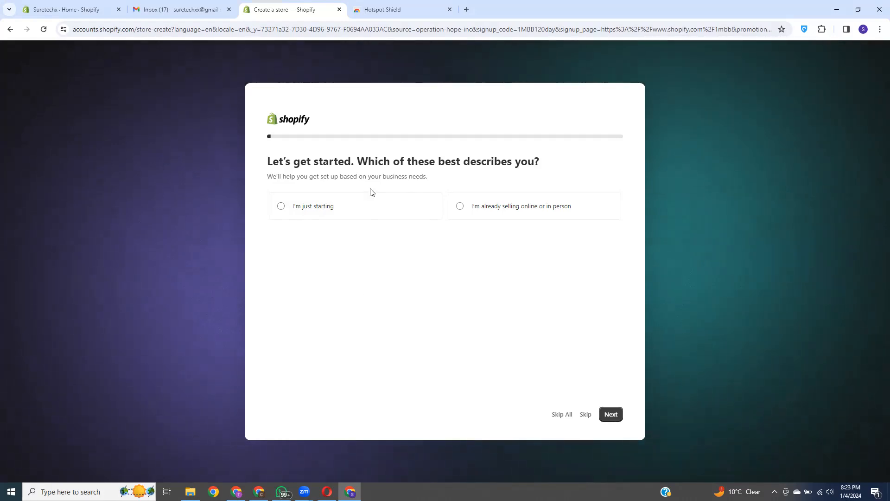
Step: Pick 'I'm just starting' as the business stage and continue to the next question
left_click_drag(374, 161, 550, 165)
left_click(552, 166)
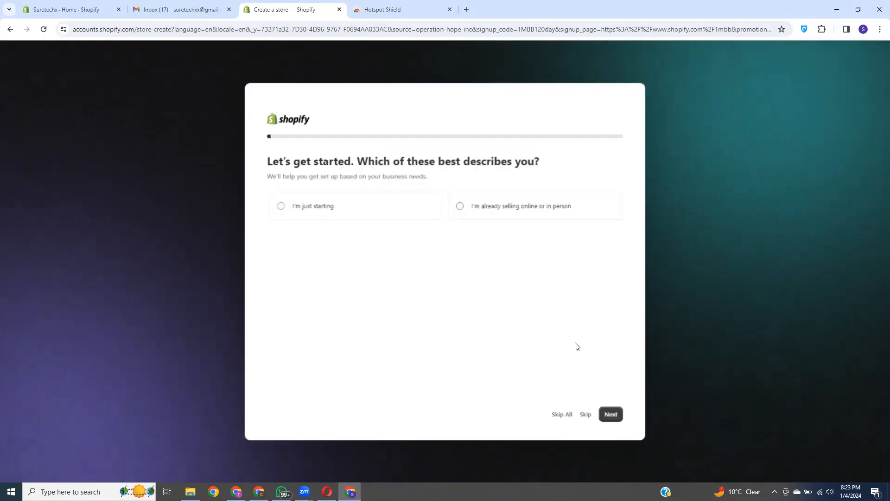
left_click(284, 206)
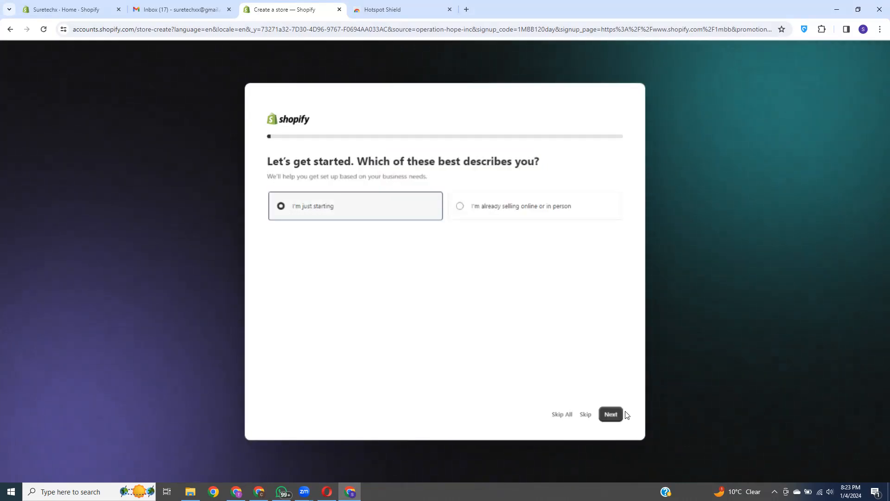
left_click(613, 414)
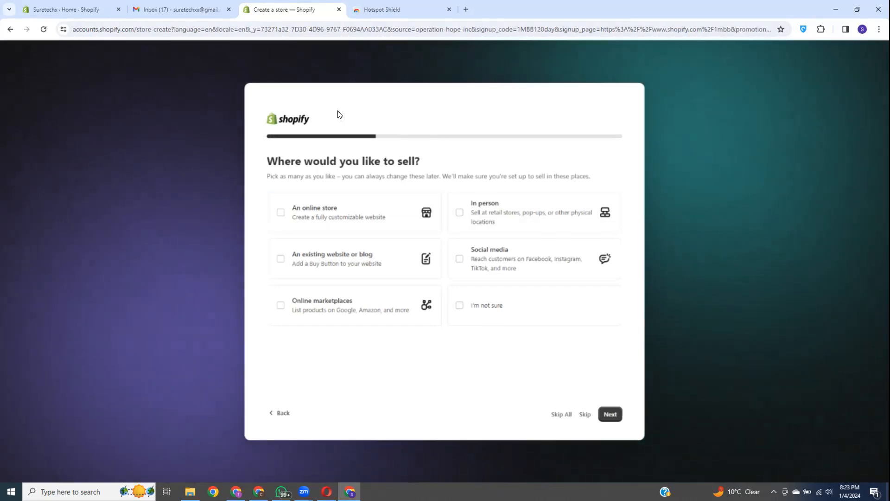
Step: Choose 'An online store' as where to sell and move to the next question
left_click_drag(267, 161, 449, 154)
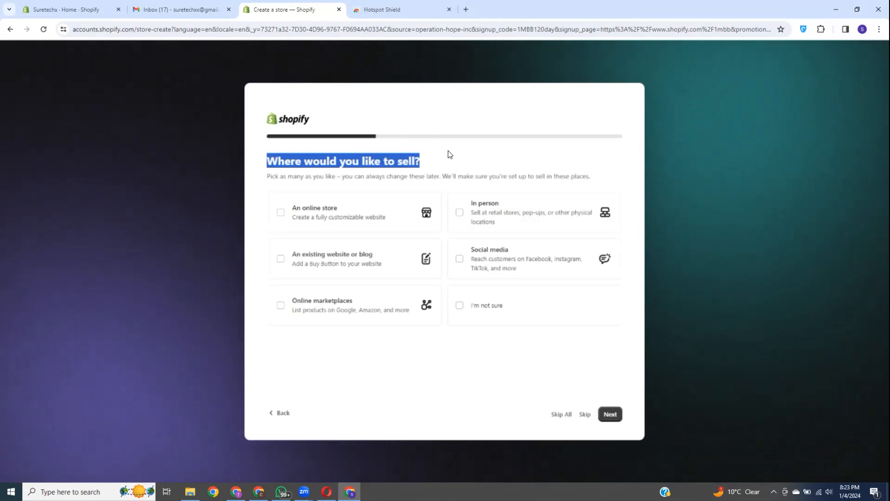
left_click(435, 107)
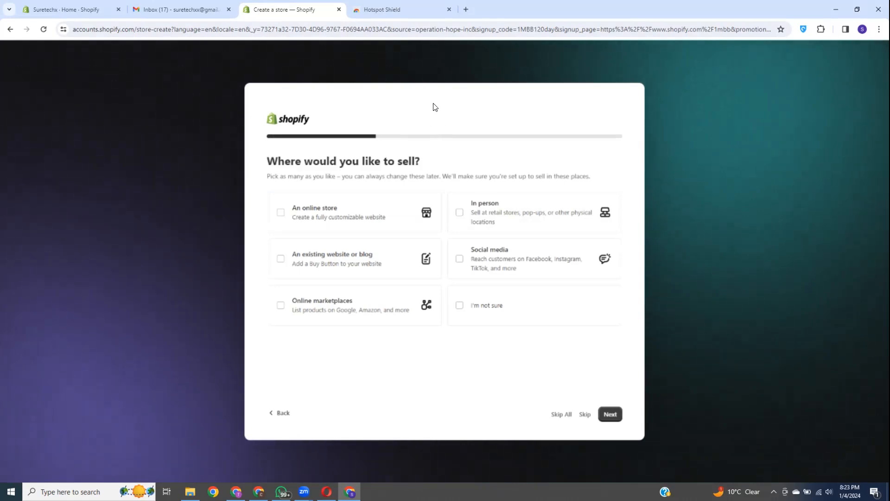
left_click(281, 215)
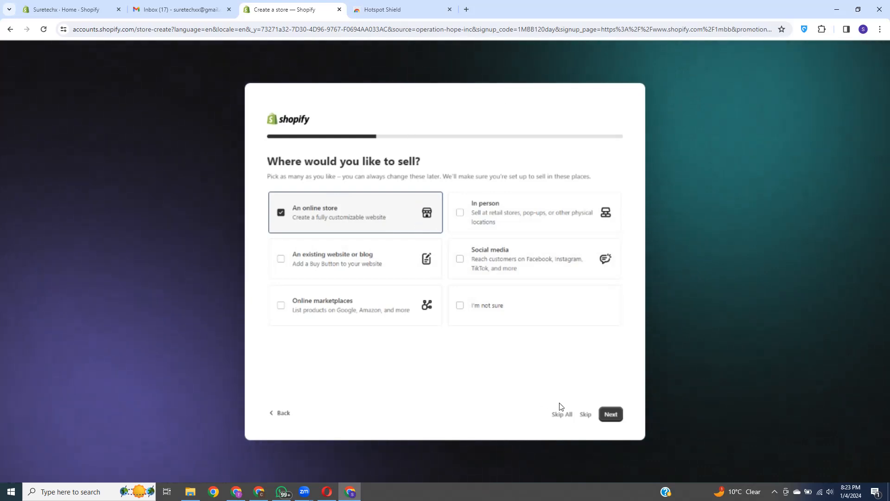
left_click(608, 415)
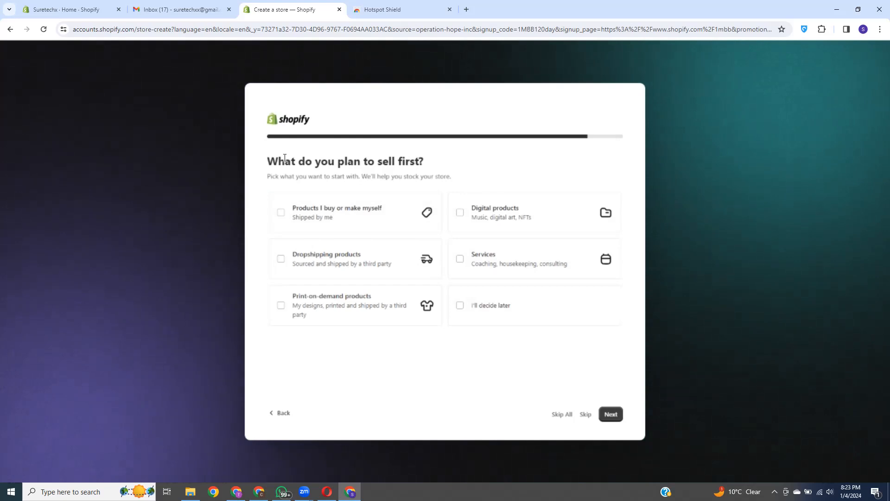
Step: Select 'Products I buy or make myself' and 'Dropshipping products', then continue
left_click_drag(285, 158, 424, 162)
left_click(434, 102)
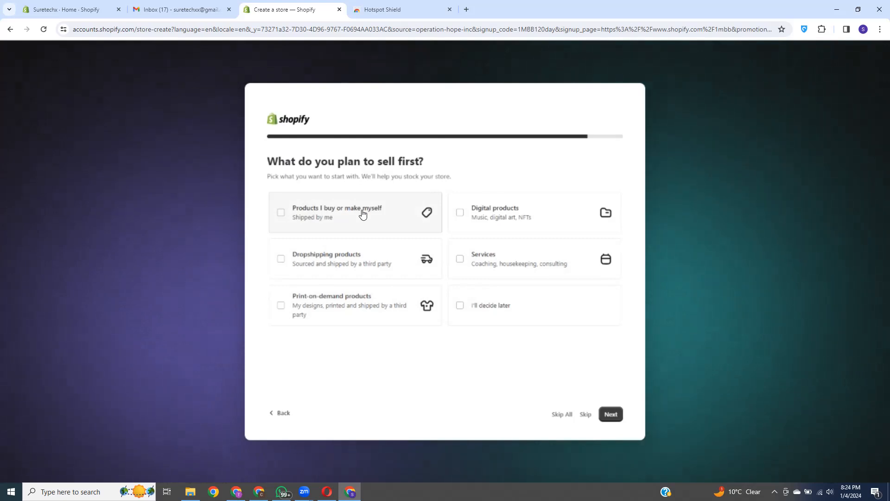
left_click(281, 215)
left_click(280, 260)
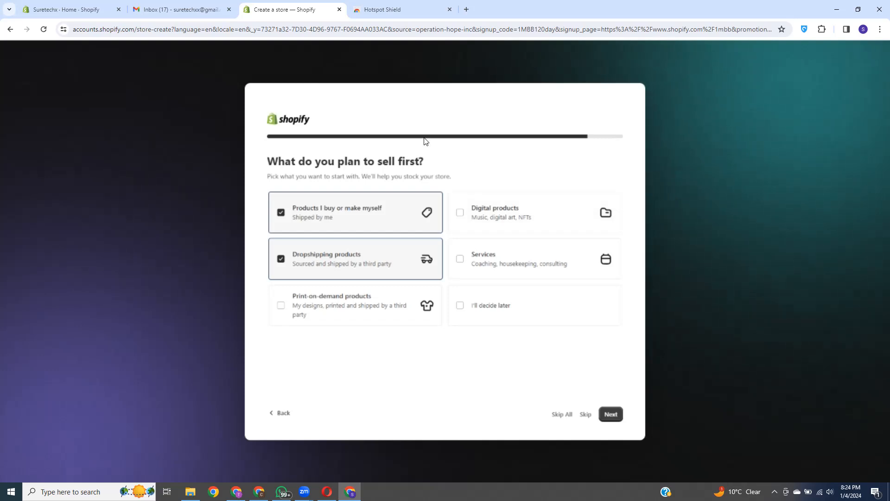
left_click(612, 416)
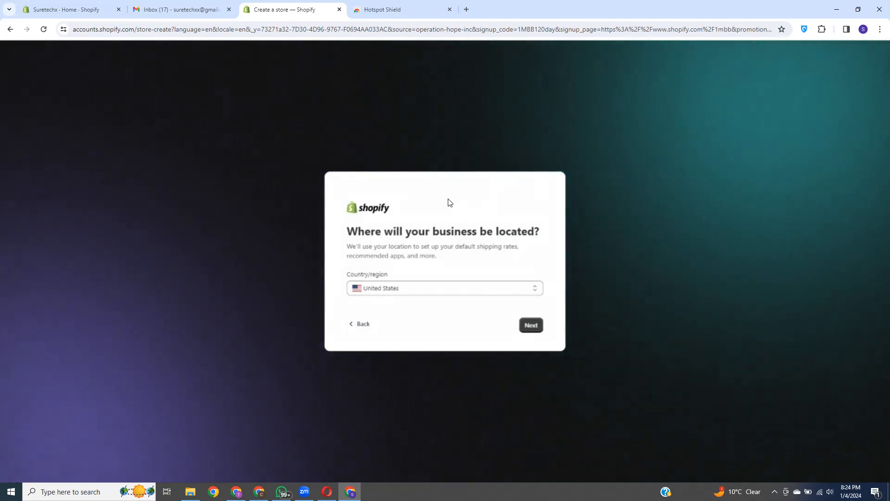
Step: Set the business Country/region to Pakistan
left_click(409, 288)
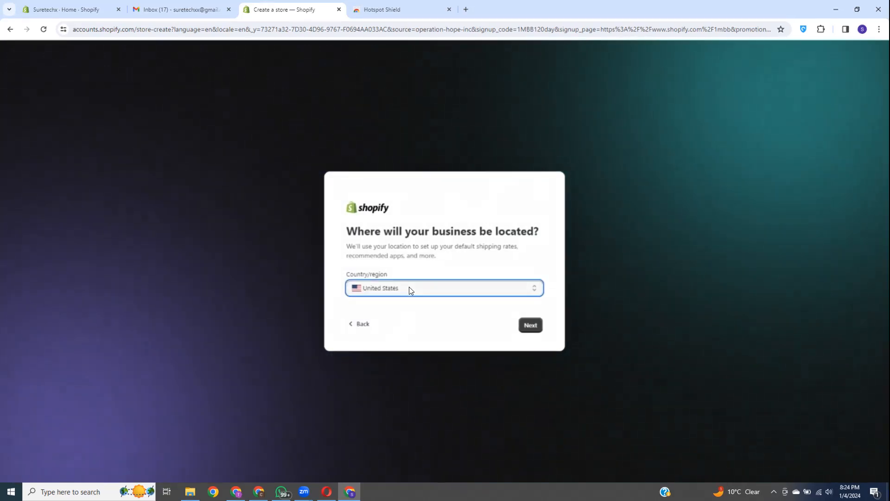
scroll(417, 415, "down", 4)
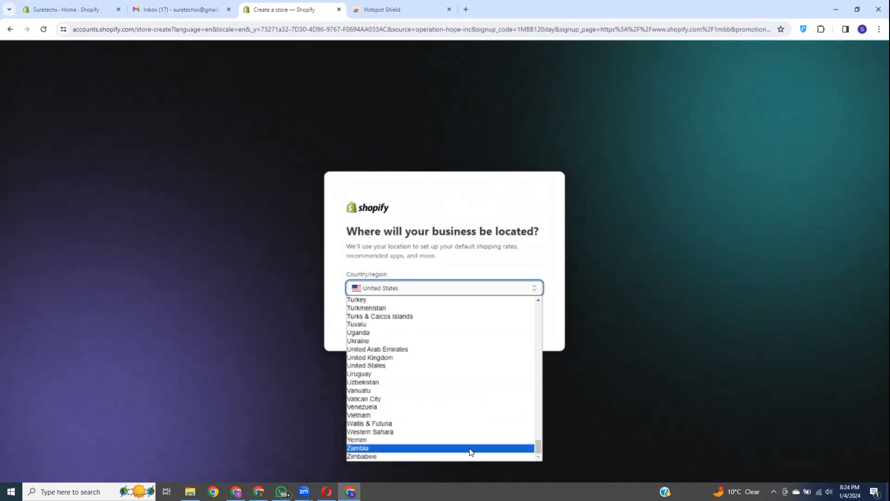
scroll(459, 422, "up", 18)
scroll(452, 422, "up", 7)
scroll(453, 422, "down", 20)
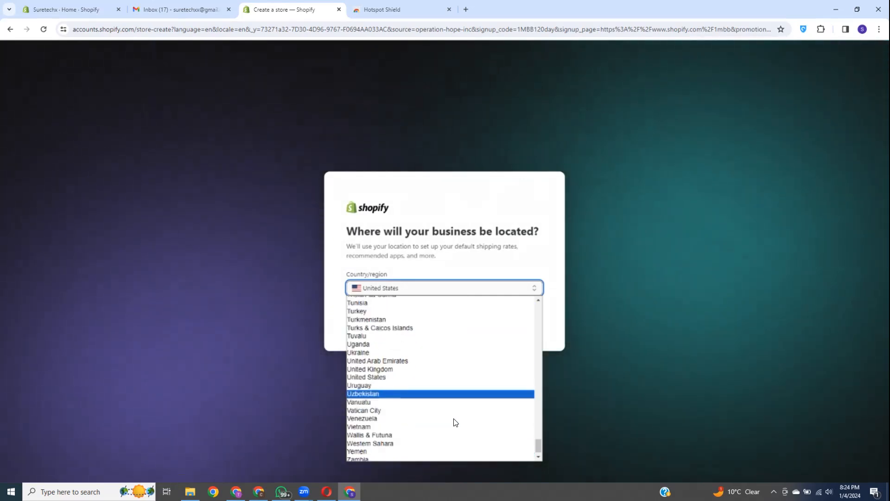
scroll(459, 418, "up", 7)
scroll(464, 416, "up", 15)
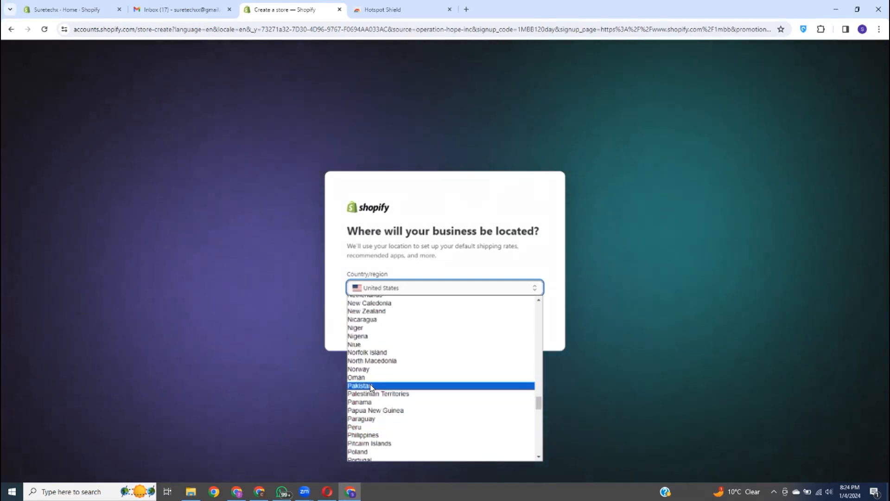
left_click(371, 385)
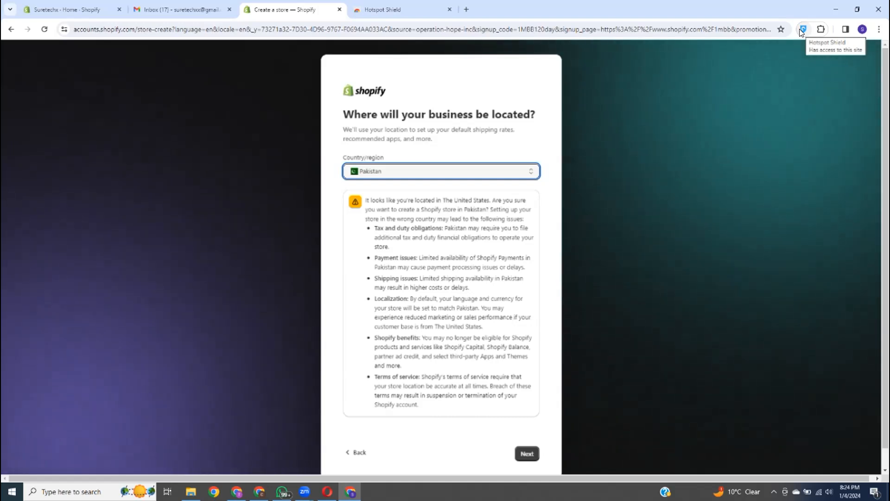
Step: Review the six location warning points and continue to the account sign-up page
left_click_drag(458, 200, 488, 200)
left_click(479, 190)
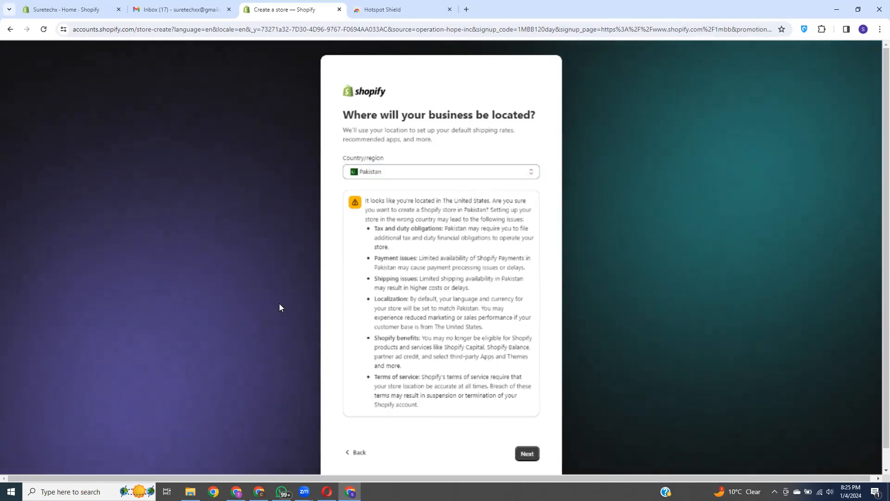
left_click_drag(388, 261, 476, 454)
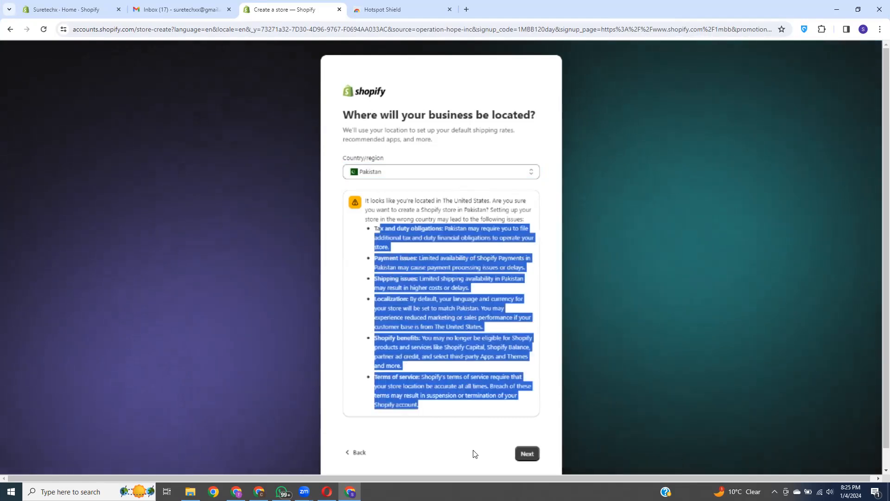
left_click(464, 151)
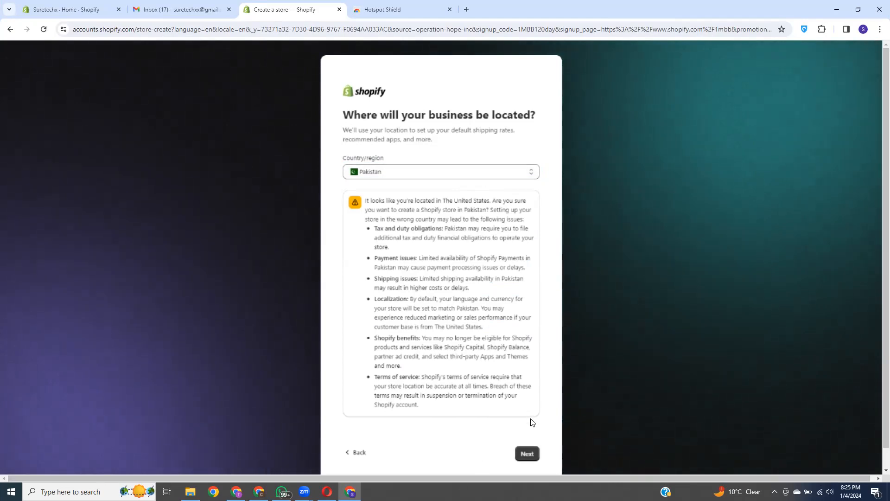
left_click(528, 454)
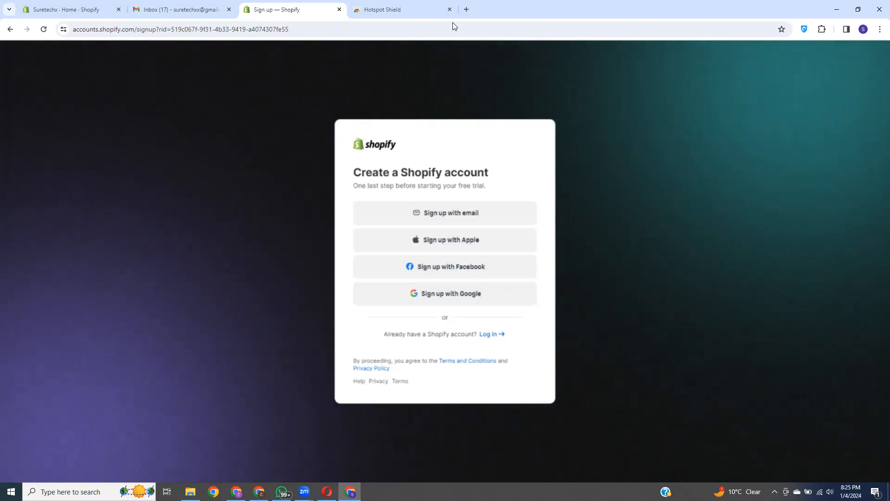
Step: Open a new tab and type the store's e-mail address into the Google search box
left_click(466, 9)
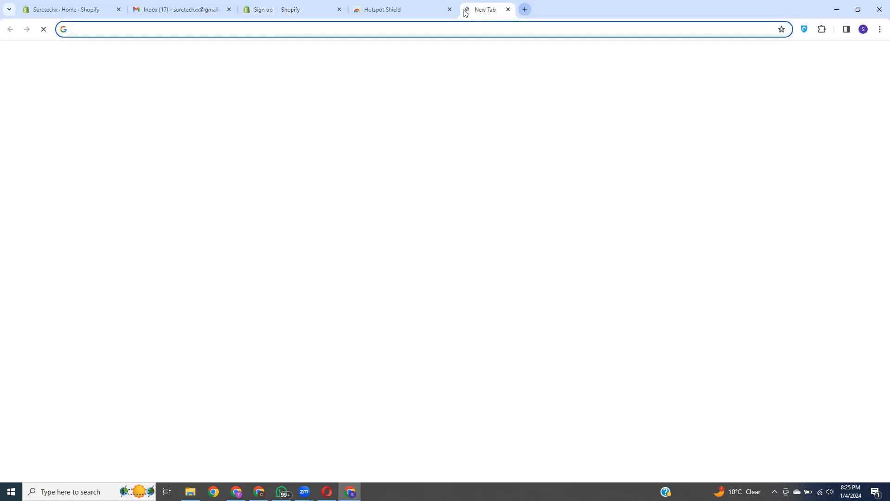
left_click(131, 29)
left_click(721, 287)
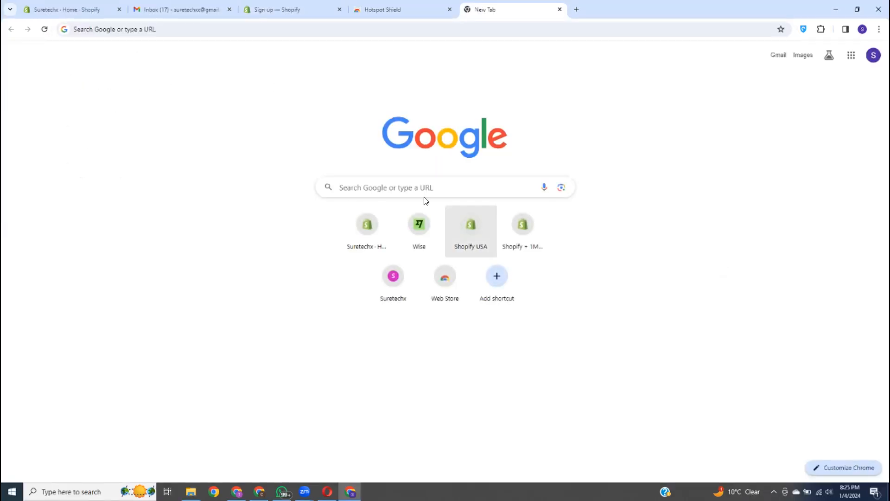
left_click(349, 184)
left_click(695, 244)
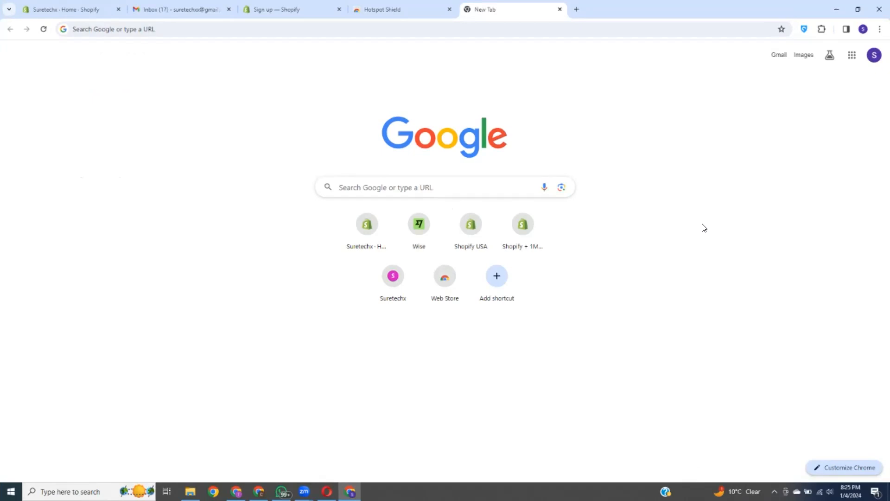
left_click(396, 191)
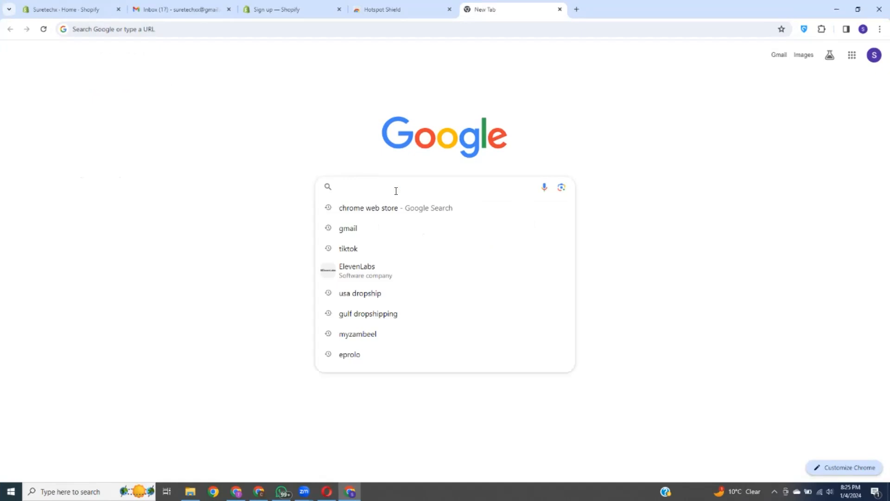
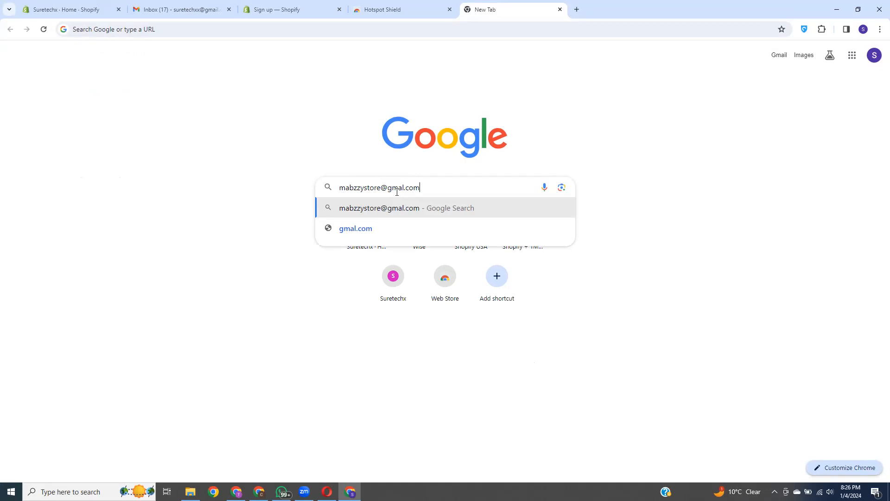
Step: Fix the 'gmal' typo to 'gmail', select the address's username part, and return to the Shopify sign-up tab
left_click(402, 188)
type("i")
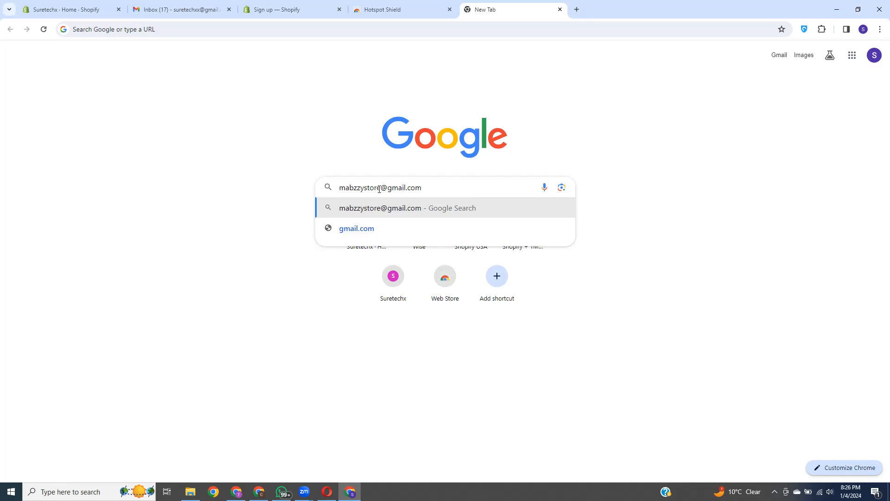
left_click_drag(380, 188, 340, 187)
left_click(288, 9)
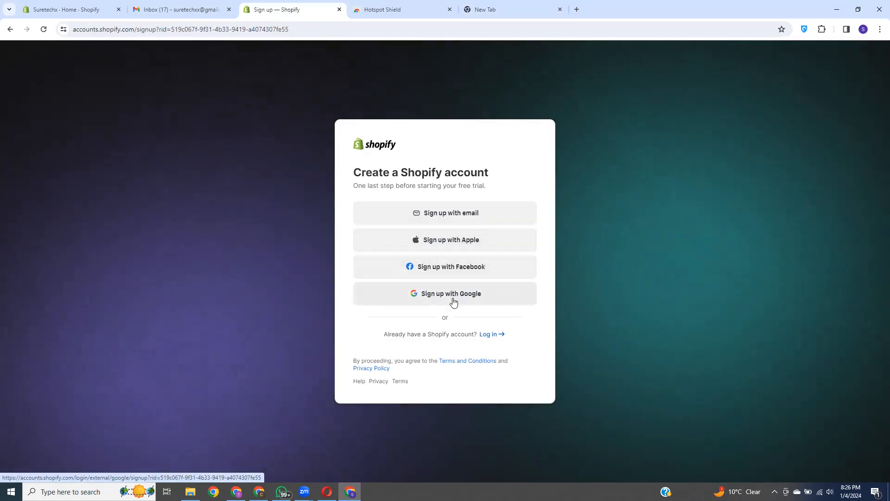
Step: Disconnect the Hotspot Shield VPN and reload the Shopify admin home page
left_click(83, 11)
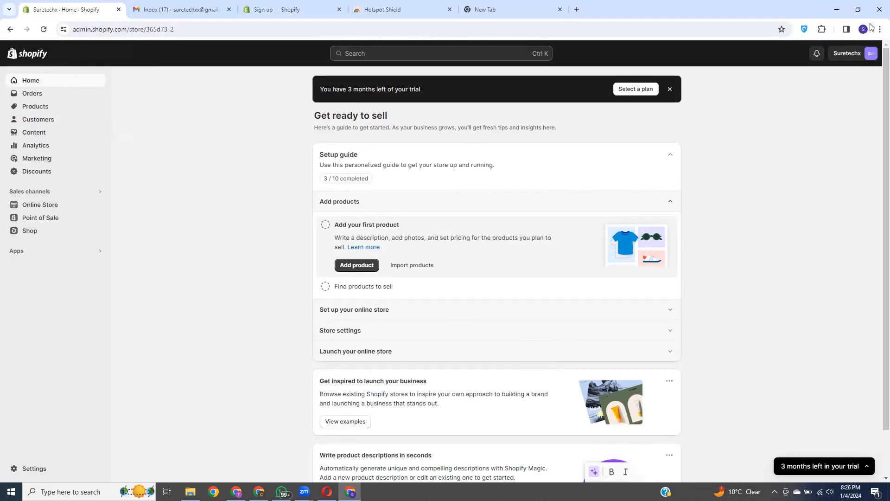
left_click(804, 31)
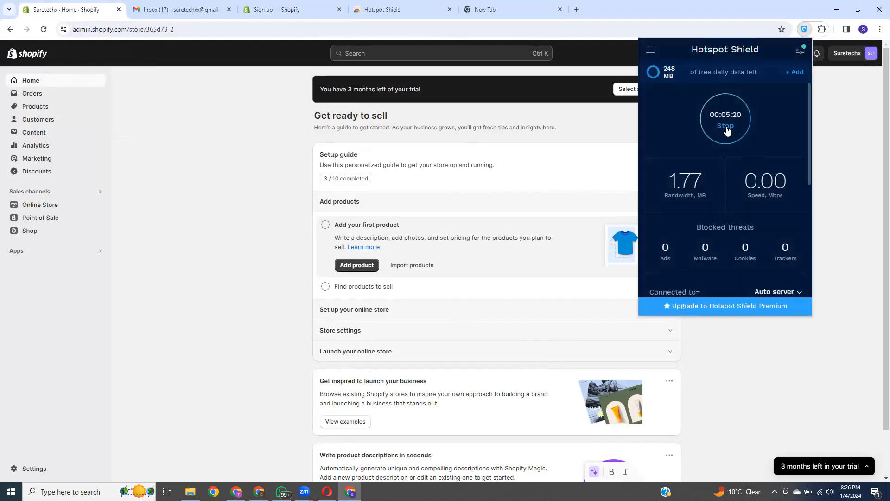
left_click(735, 116)
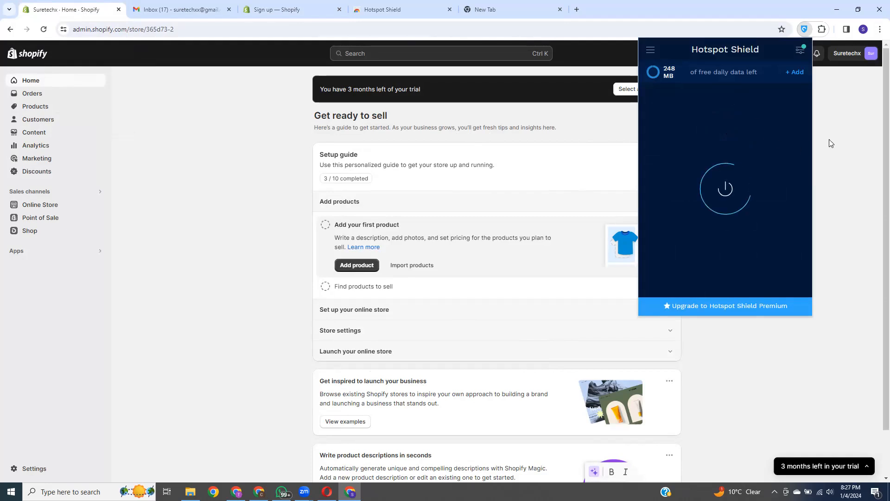
left_click(819, 142)
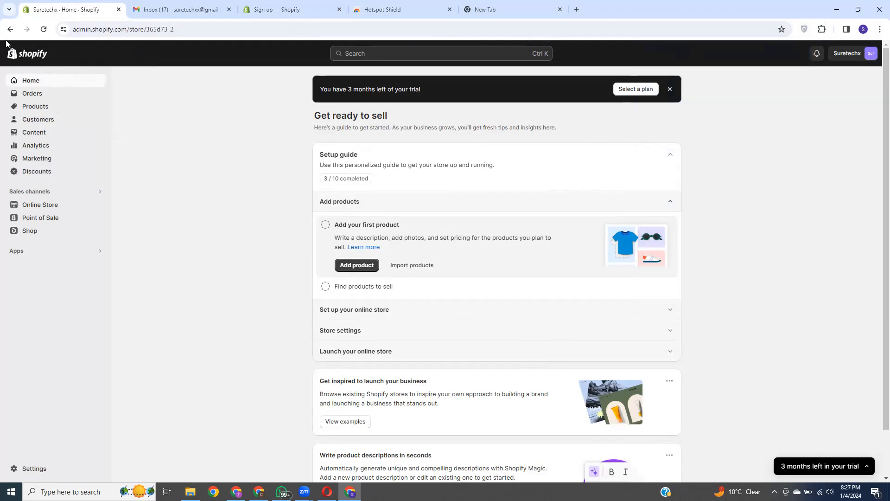
left_click(43, 30)
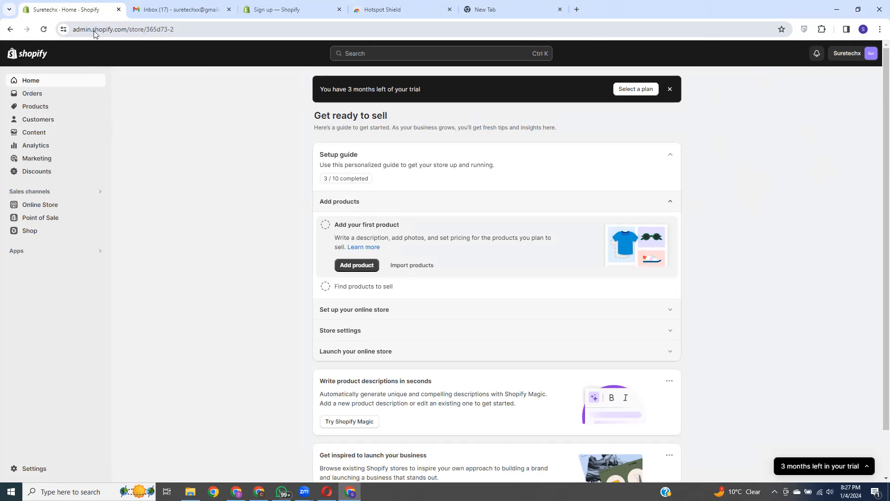
left_click_drag(147, 29, 169, 30)
left_click(207, 30)
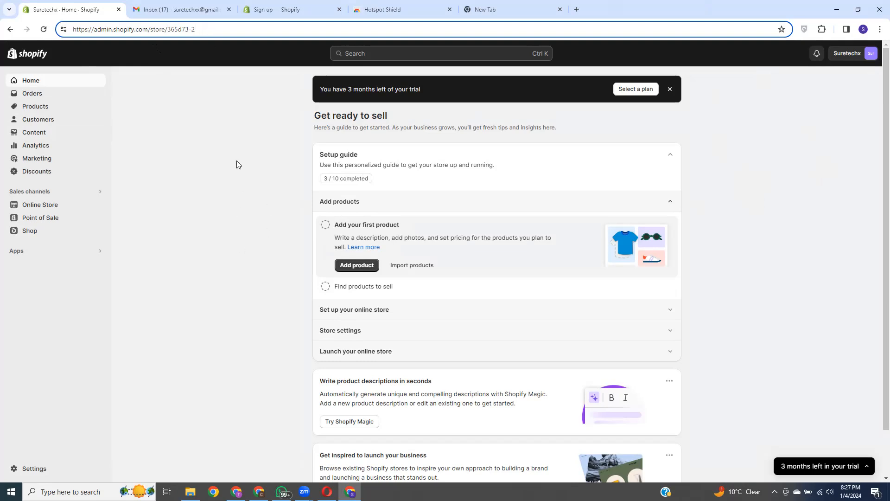
left_click(162, 43)
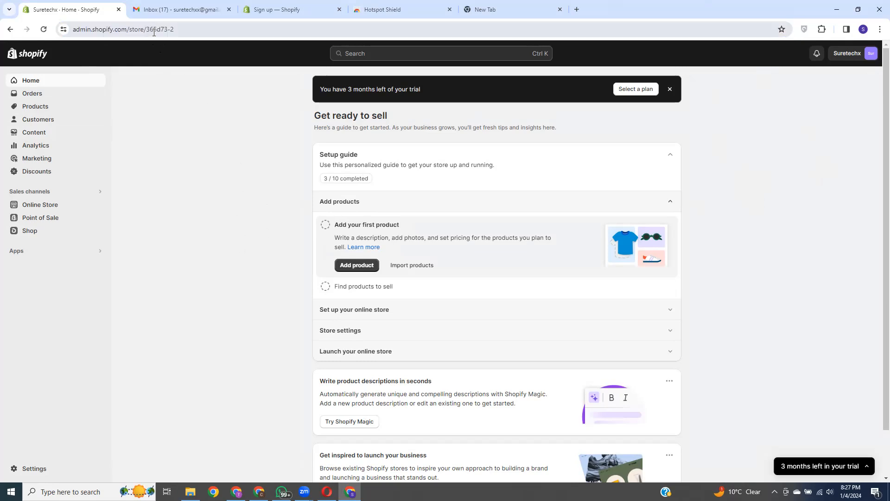
left_click_drag(146, 29, 176, 30)
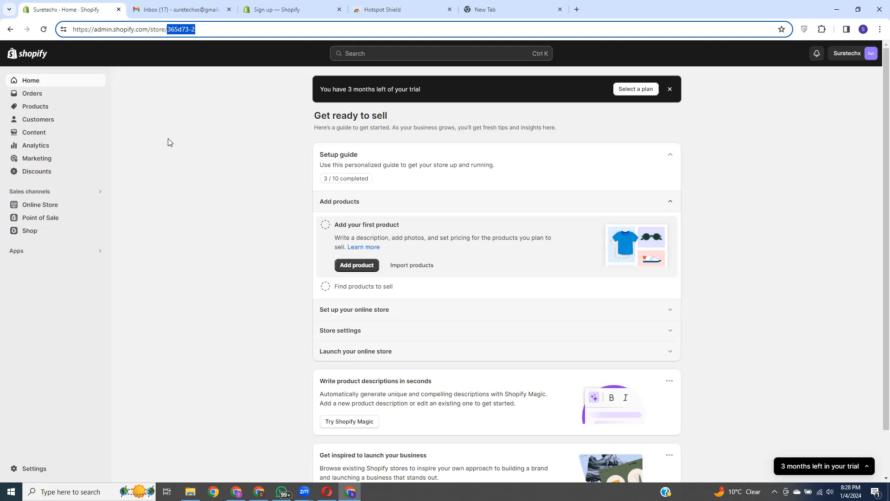
left_click_drag(175, 29, 145, 29)
left_click(199, 158)
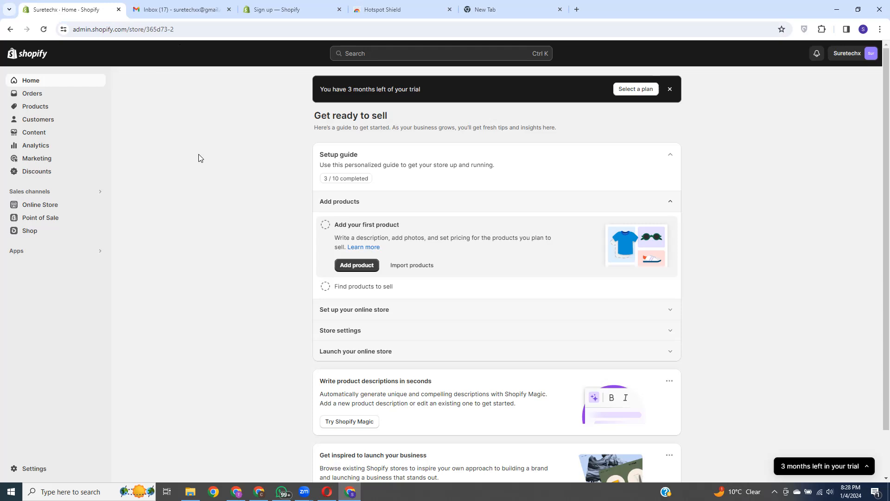
left_click_drag(147, 30, 182, 30)
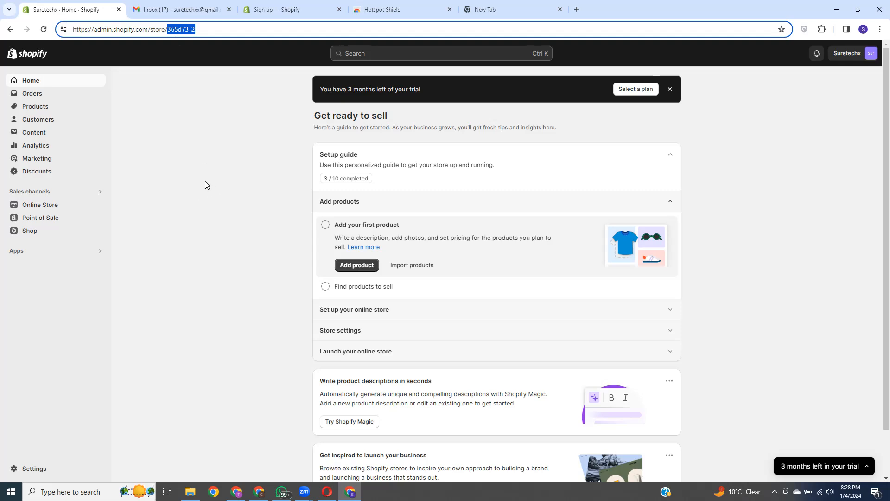
left_click_drag(175, 29, 147, 31)
left_click(761, 146)
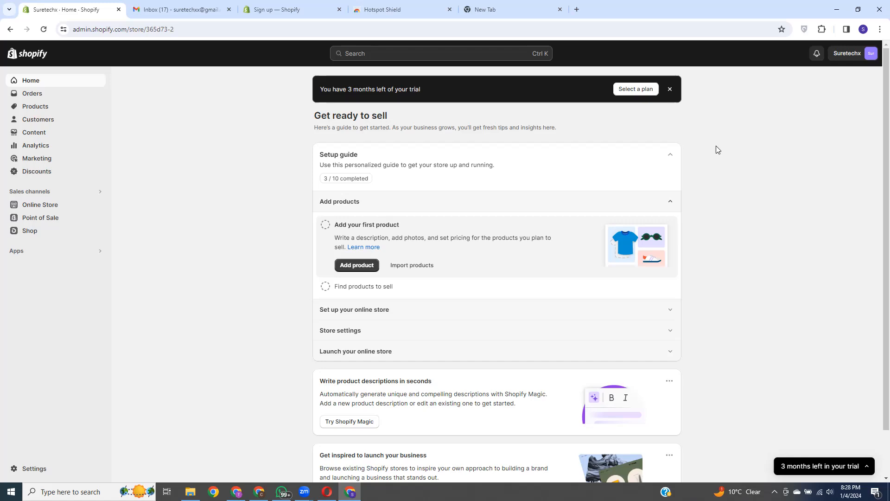
left_click(119, 29)
left_click(195, 29)
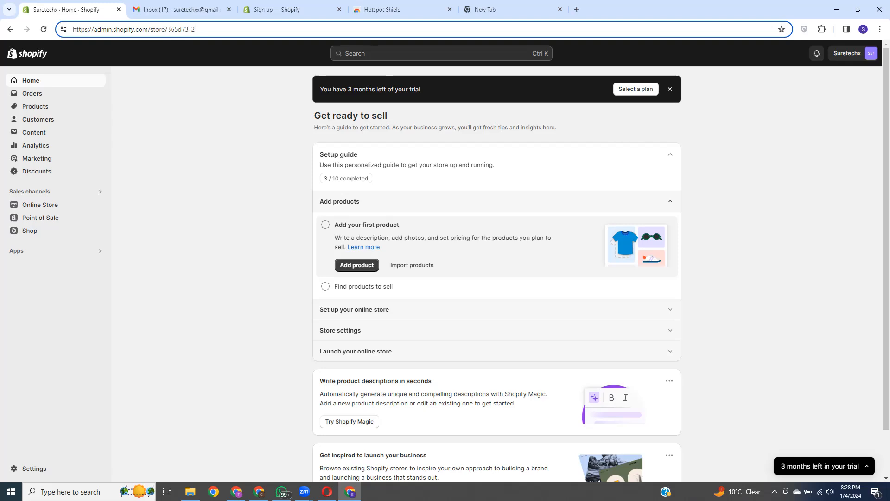
left_click_drag(168, 29, 200, 30)
left_click(169, 44)
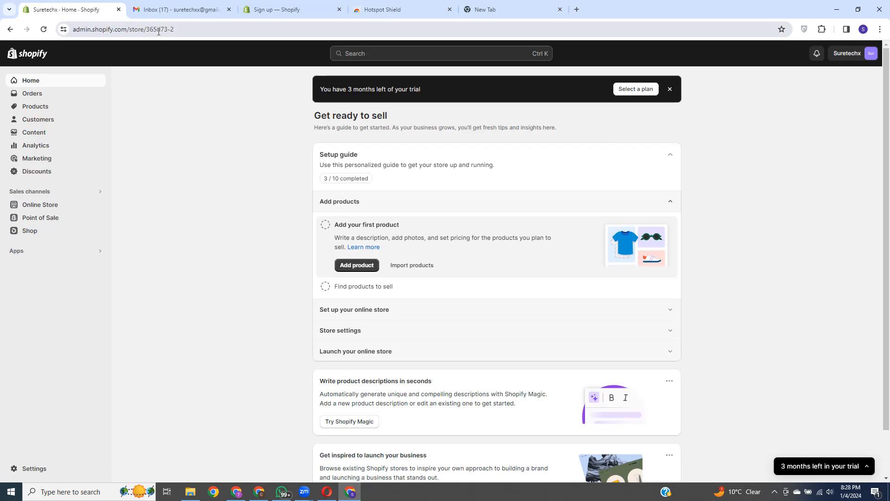
left_click_drag(147, 29, 181, 35)
key("ctrl+c")
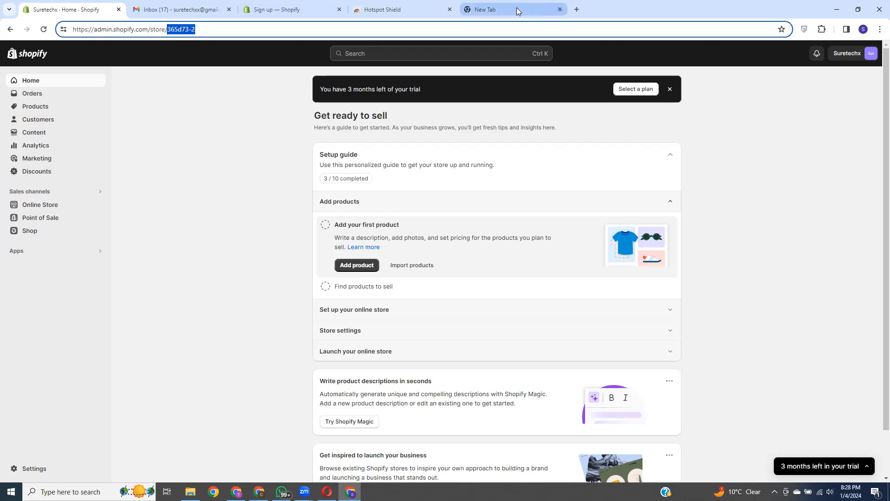
Step: Go to the pasted store ID plus '.myshopify.com' in the new tab, without the auto-completed login path
left_click(510, 10)
left_click(170, 27)
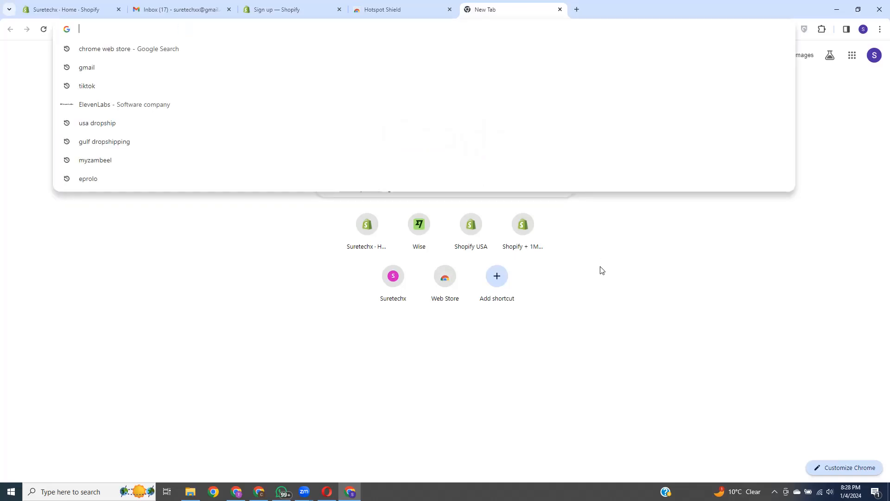
left_click(382, 192)
left_click(123, 31)
key("ctrl+v")
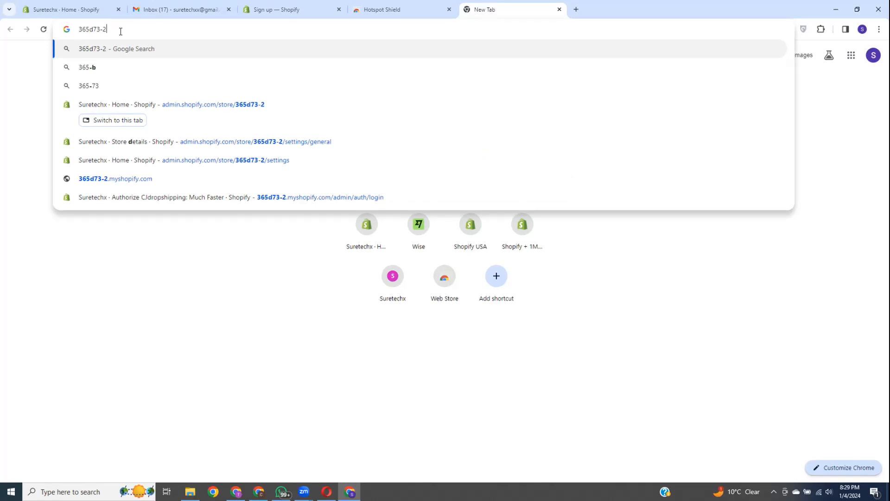
type(".m")
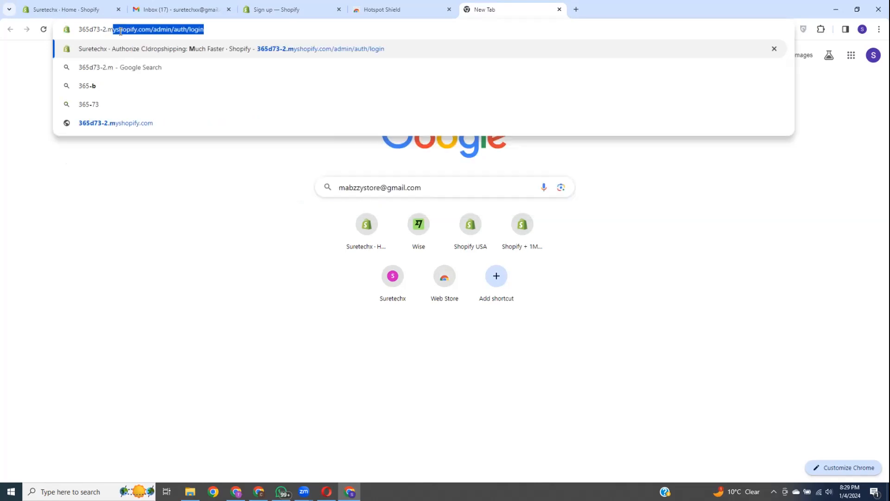
type("yshopify")
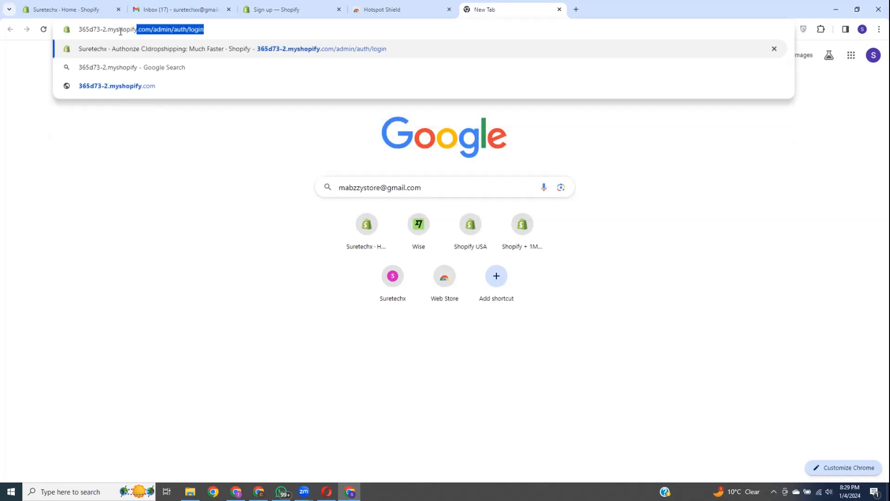
type(".com")
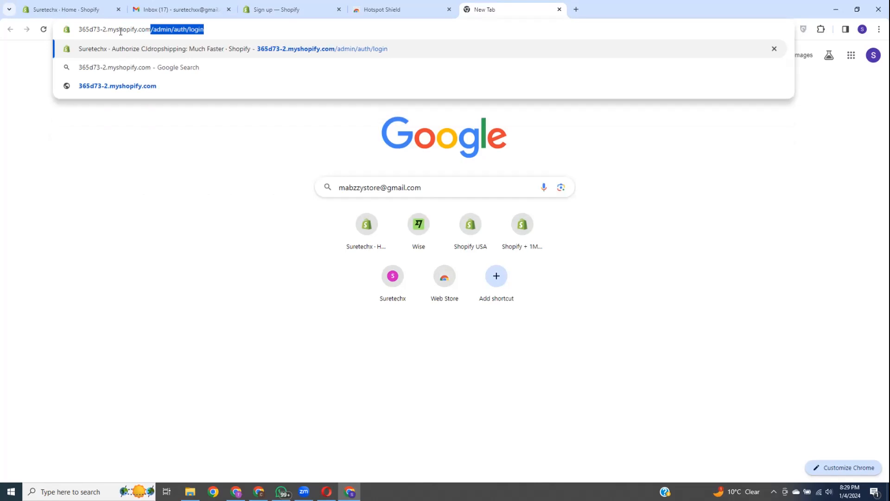
key("Delete")
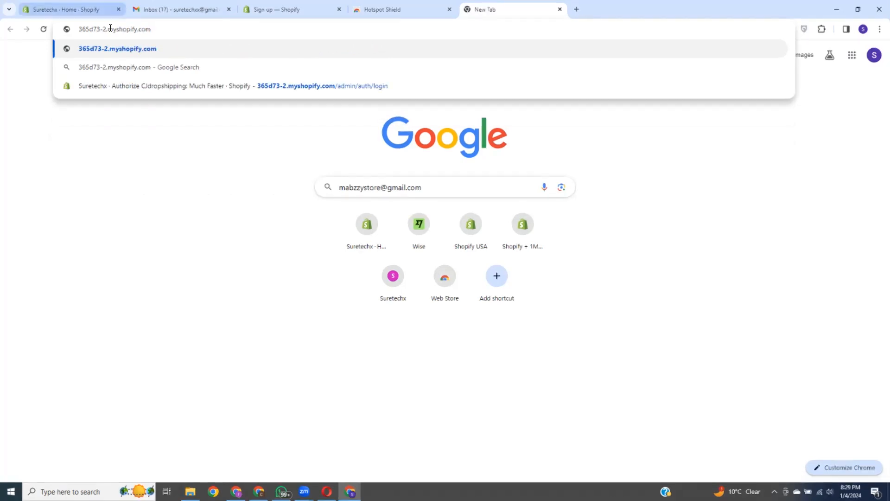
left_click_drag(103, 29, 167, 32)
left_click(726, 153)
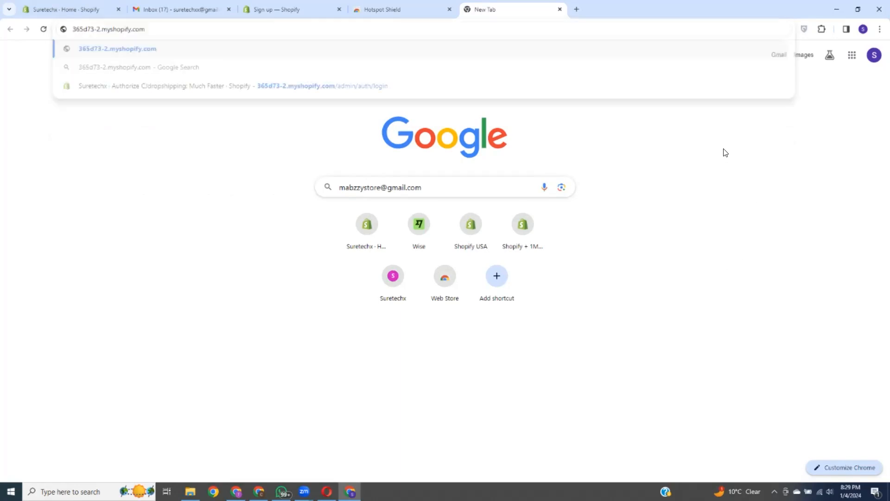
left_click(197, 24)
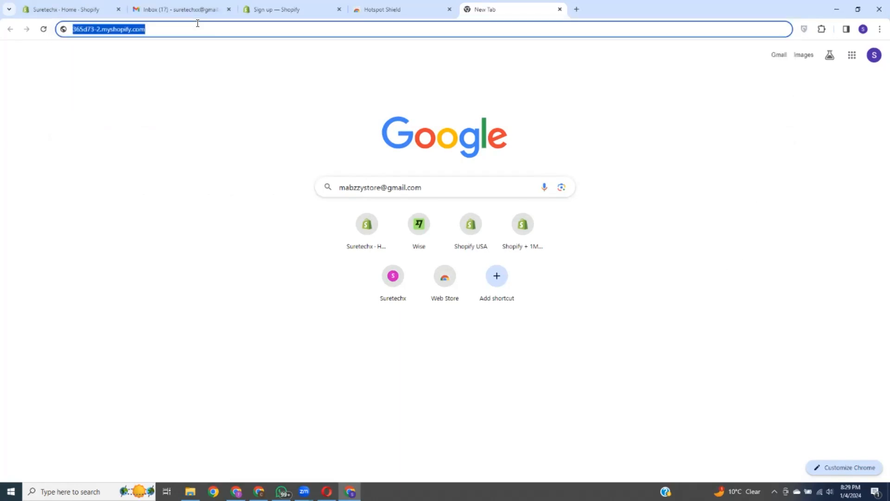
key("Return")
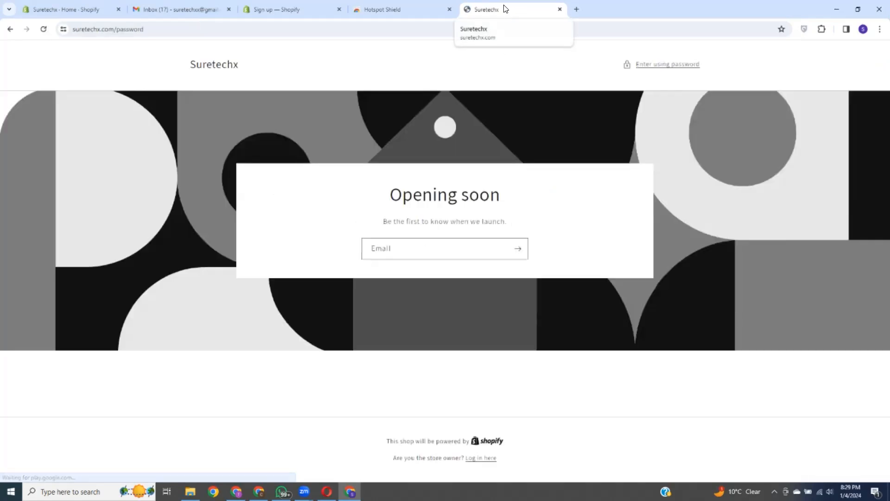
Step: Select the suretechx.com domain in the address bar and go back to the Shopify admin tab
left_click(77, 30)
left_click_drag(78, 30, 116, 30)
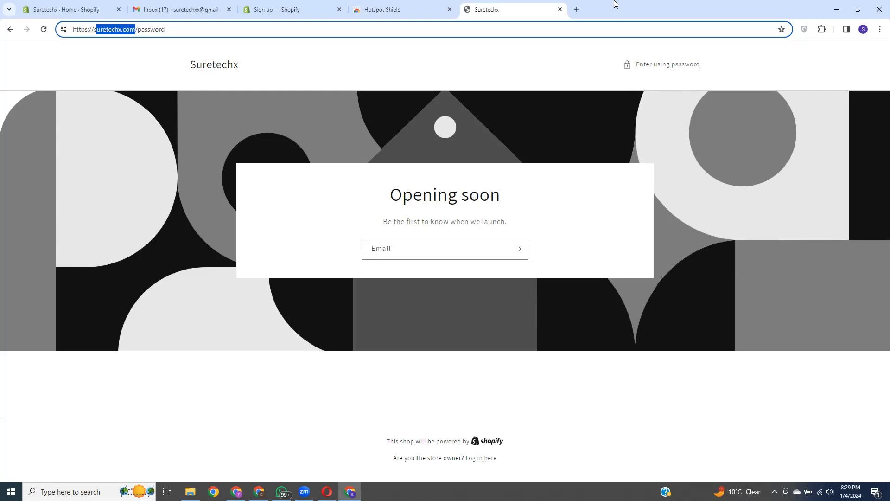
left_click(98, 10)
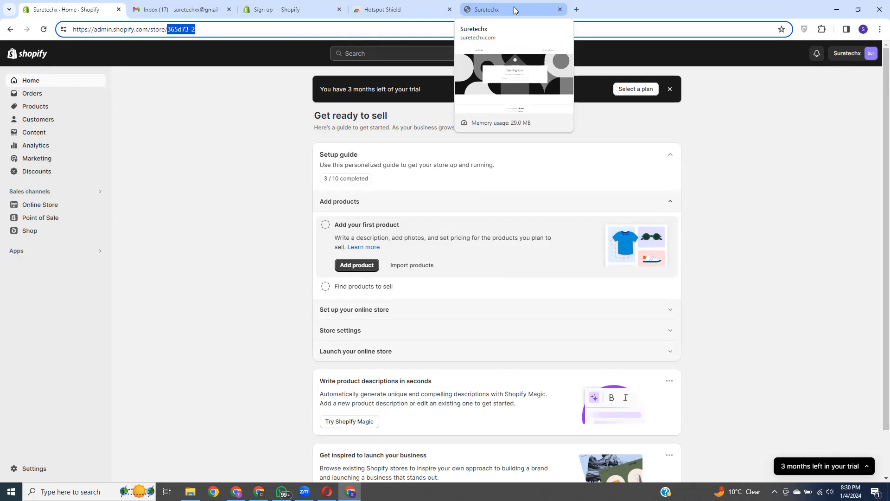
left_click(827, 302)
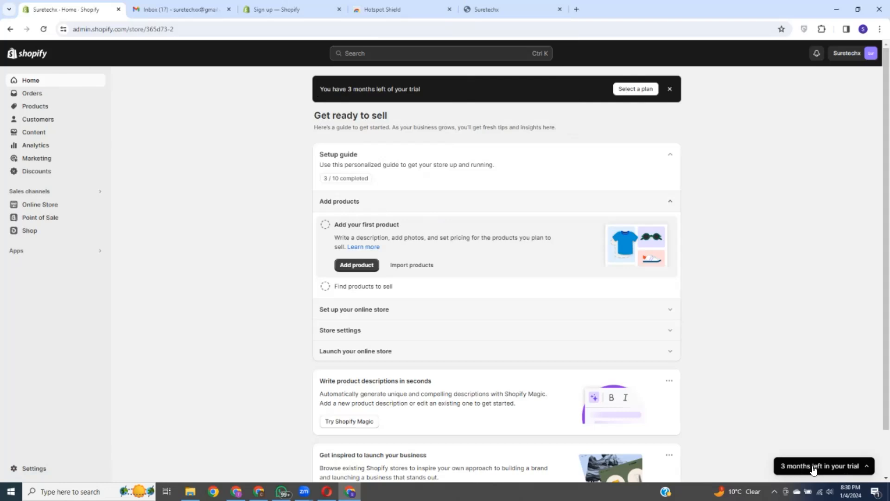
left_click_drag(320, 89, 395, 89)
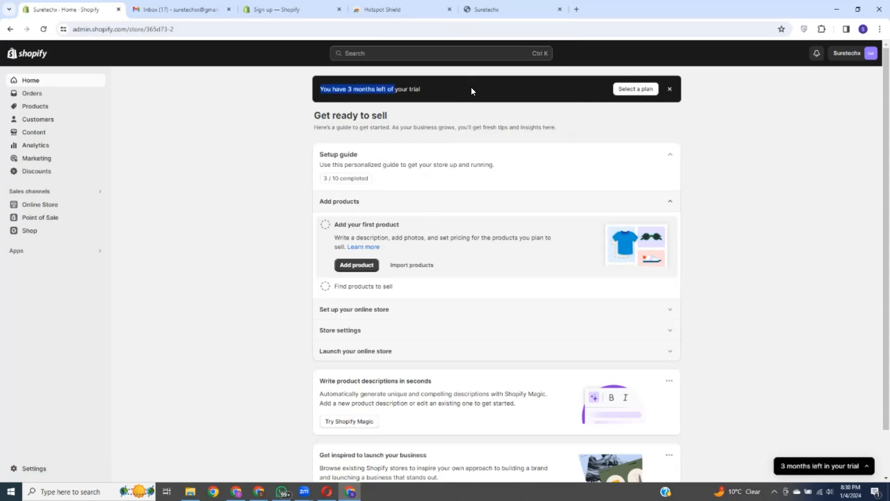
left_click_drag(320, 154, 385, 155)
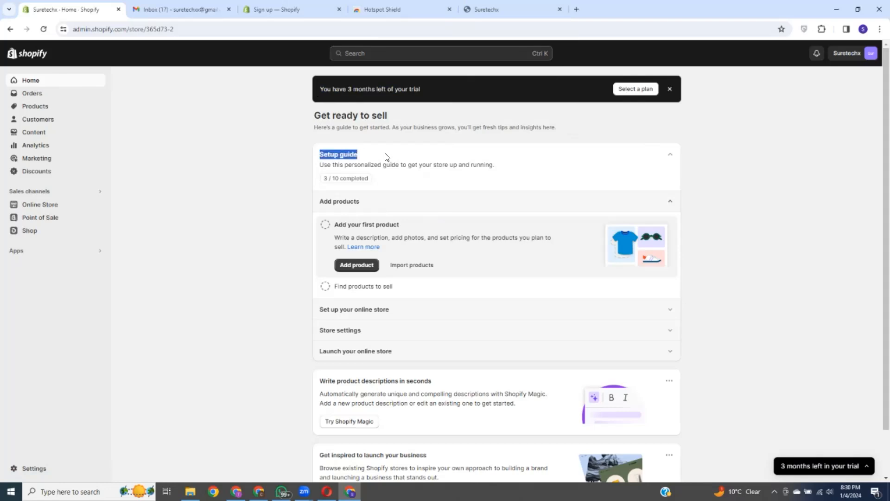
left_click(673, 158)
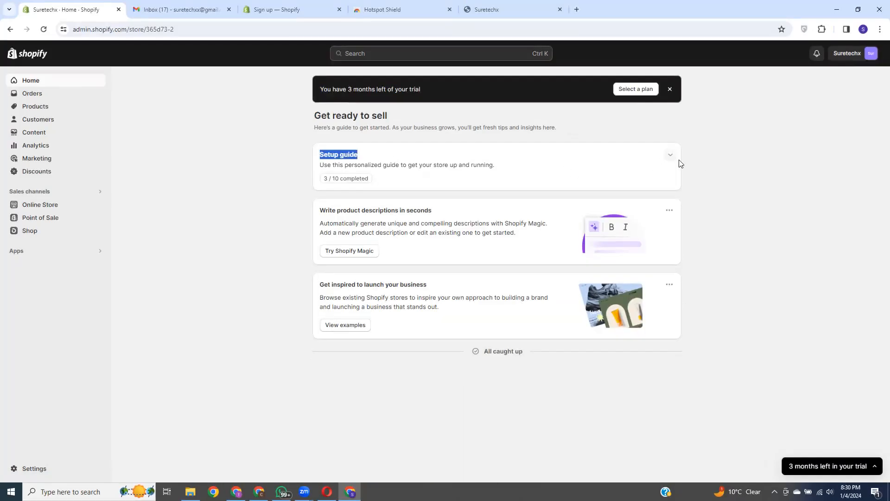
left_click(673, 157)
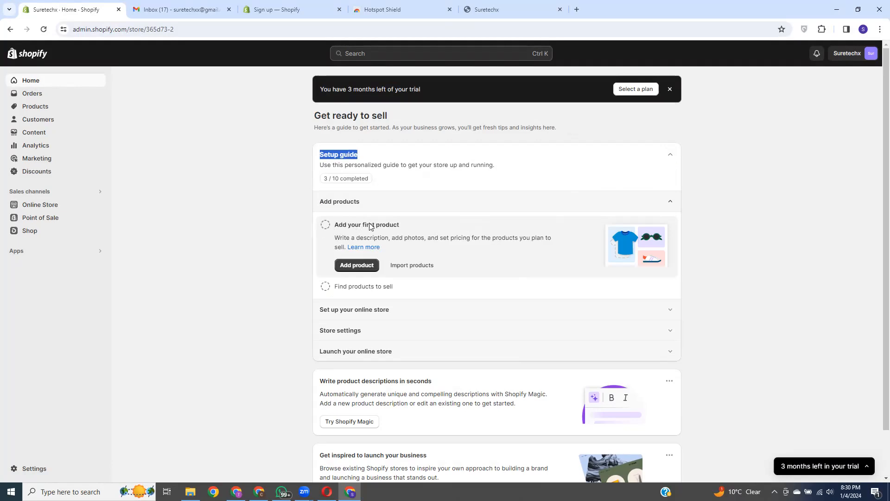
scroll(367, 228, "down", 1)
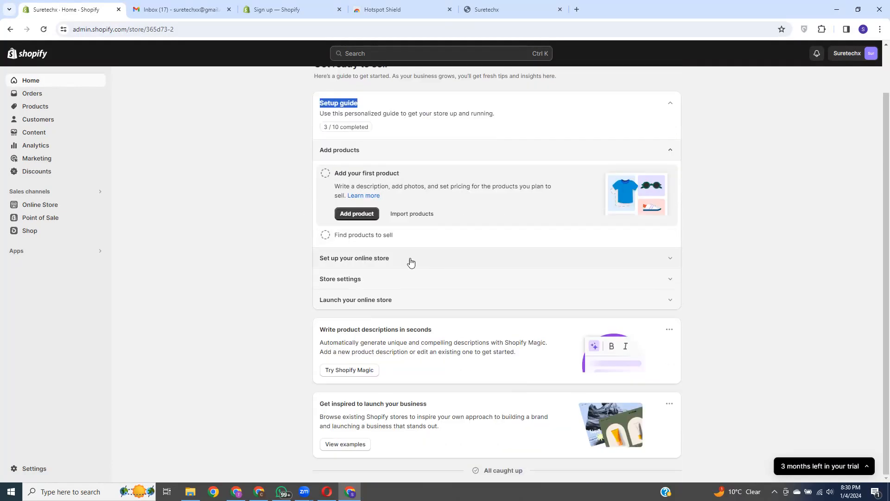
left_click(669, 259)
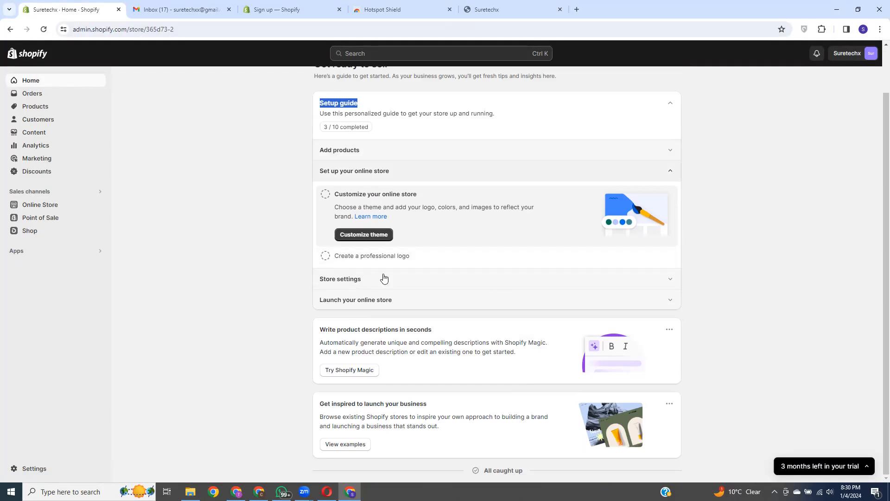
scroll(745, 322, "up", 1)
left_click(671, 215)
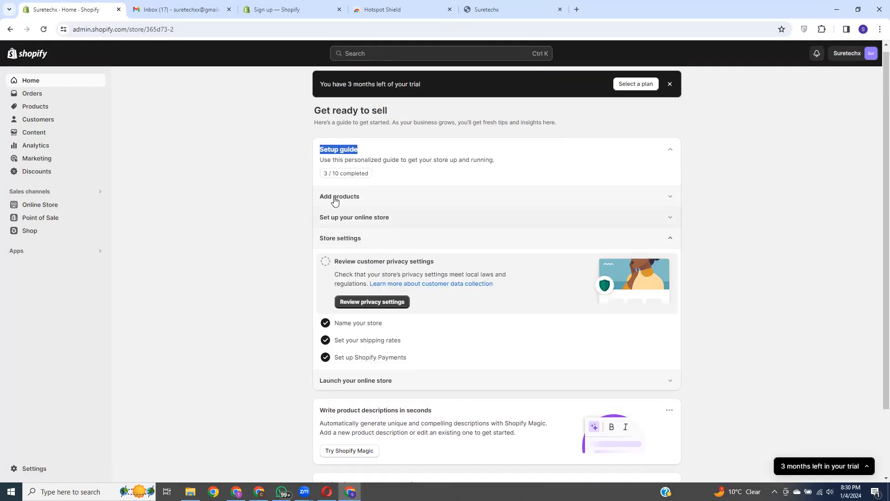
left_click(670, 240)
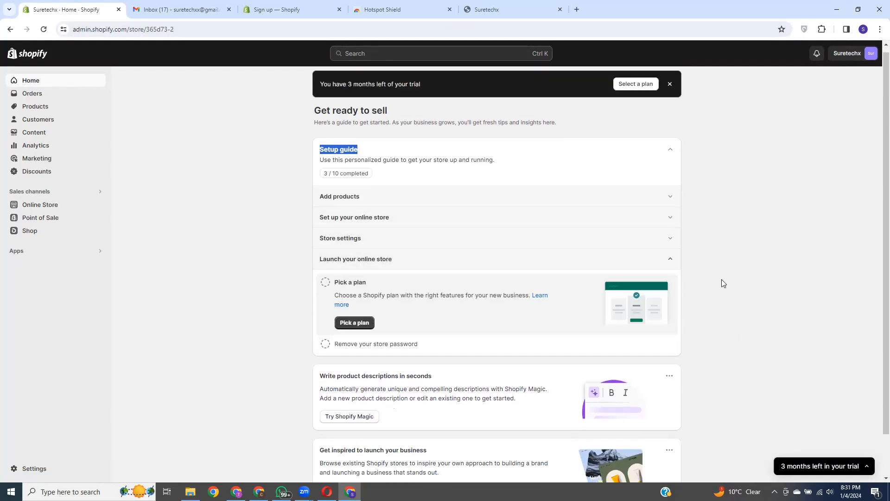
left_click(672, 261)
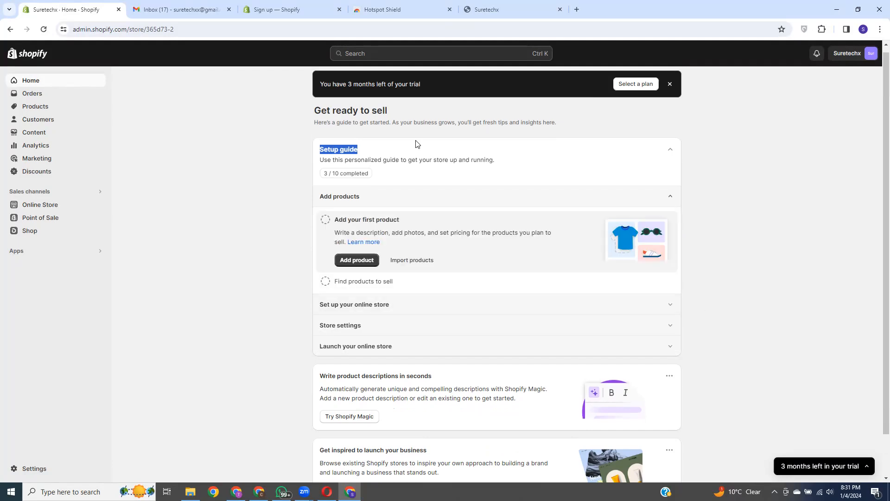
left_click(408, 222)
scroll(464, 260, "down", 1)
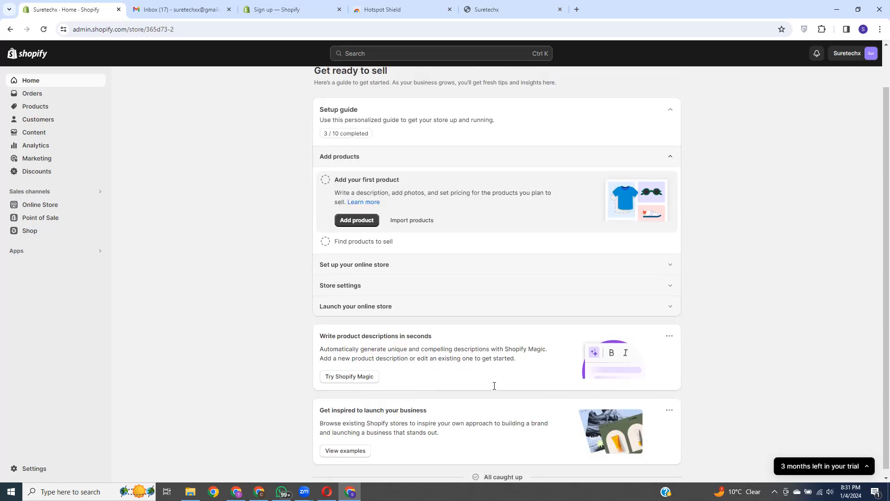
scroll(392, 171, "up", 1)
scroll(424, 371, "down", 1)
scroll(467, 205, "up", 1)
scroll(467, 205, "down", 1)
scroll(483, 151, "up", 1)
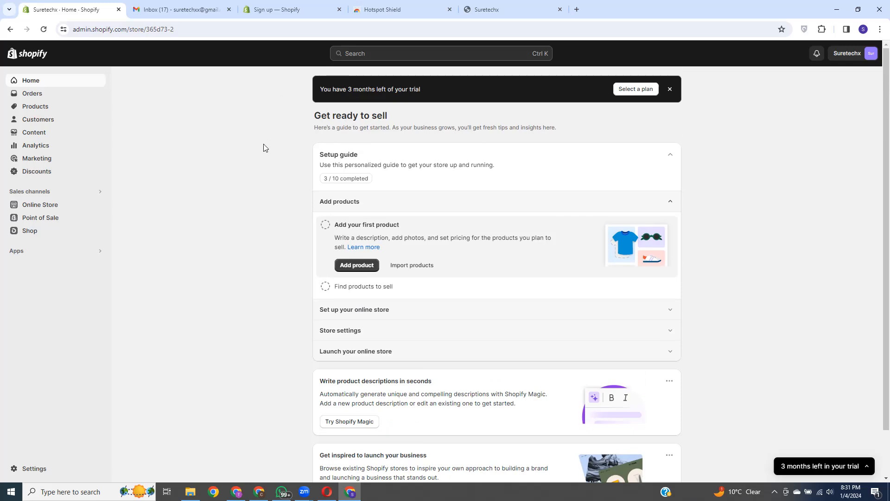
Step: View the trial store's empty Orders page, then launch a new Chrome window to choose a profile
left_click(30, 95)
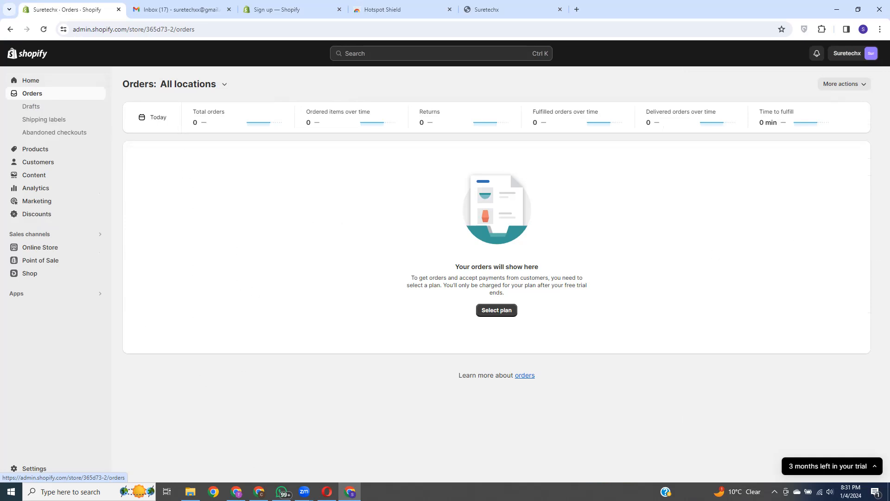
left_click(213, 492)
scroll(453, 309, "down", 5)
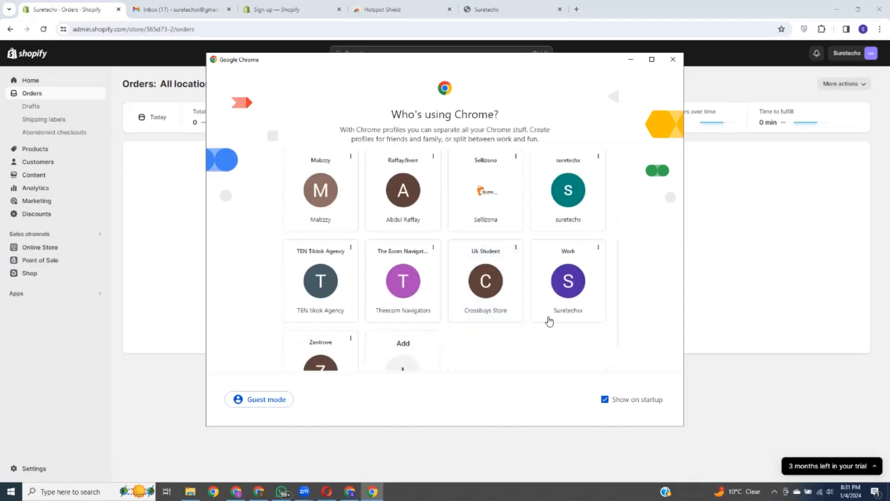
scroll(398, 273, "up", 2)
Step: Use the other Chrome profile to log in to the second store's Shopify admin, confirming the security review
left_click(318, 238)
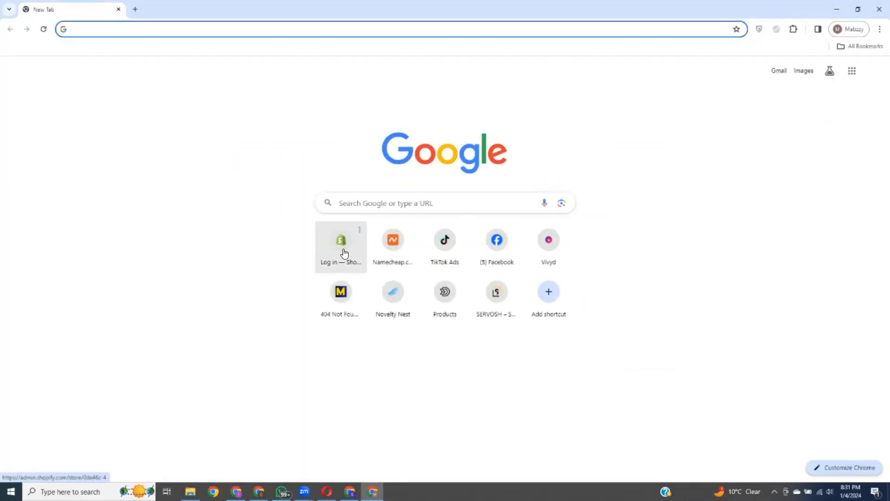
left_click(347, 245)
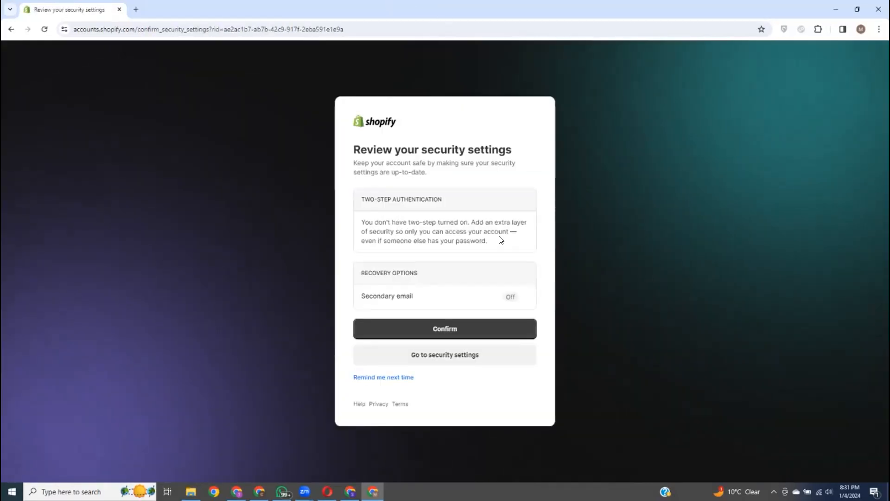
left_click(459, 328)
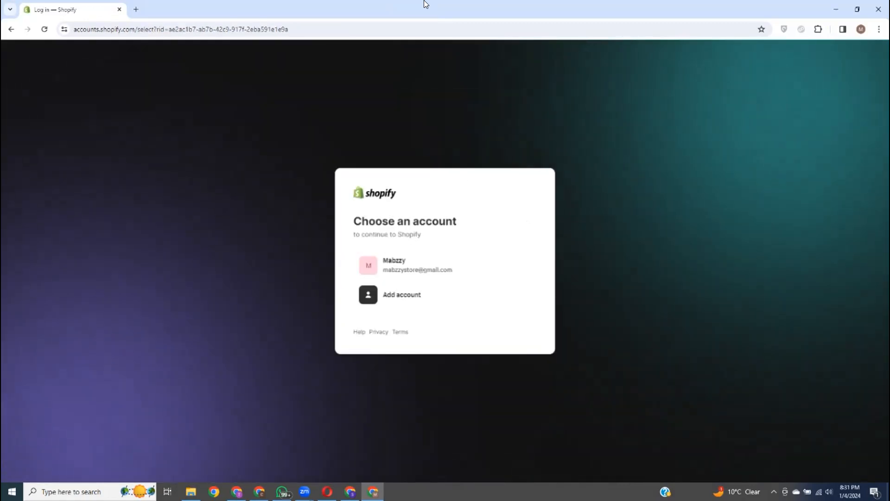
left_click(427, 272)
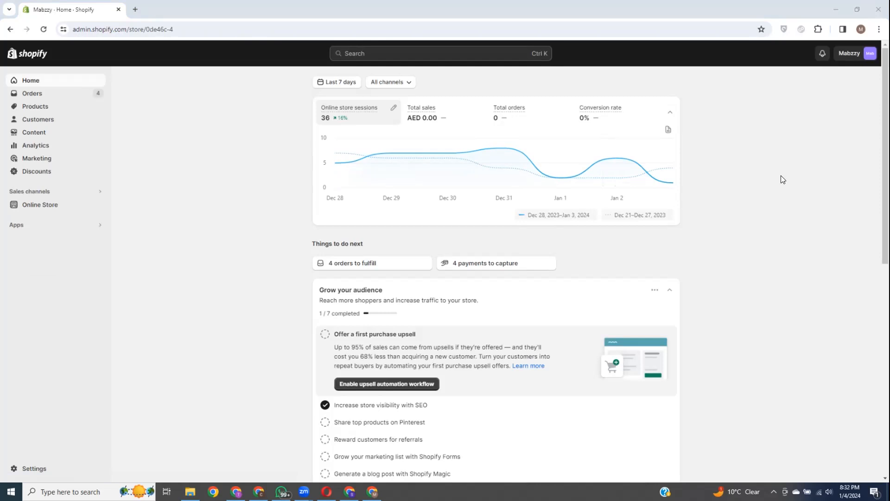
Step: Show the second store's Orders list and scroll through orders #1001 to #1030
left_click(57, 95)
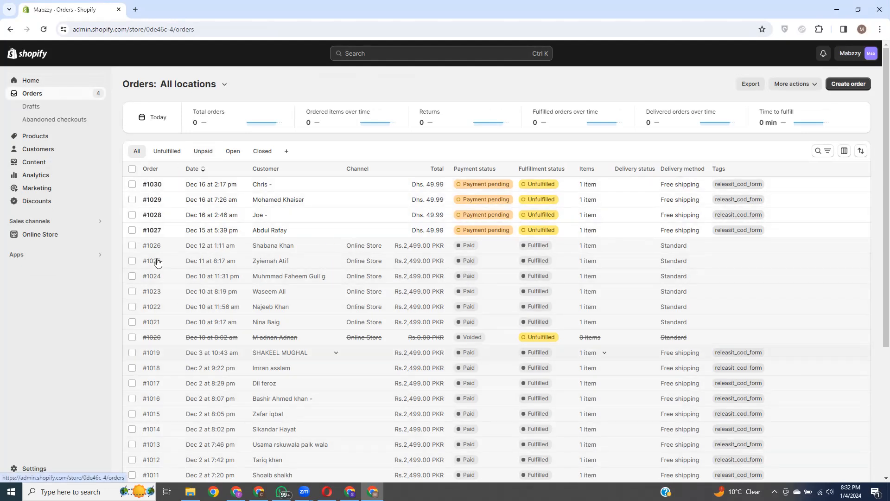
scroll(162, 343, "down", 4)
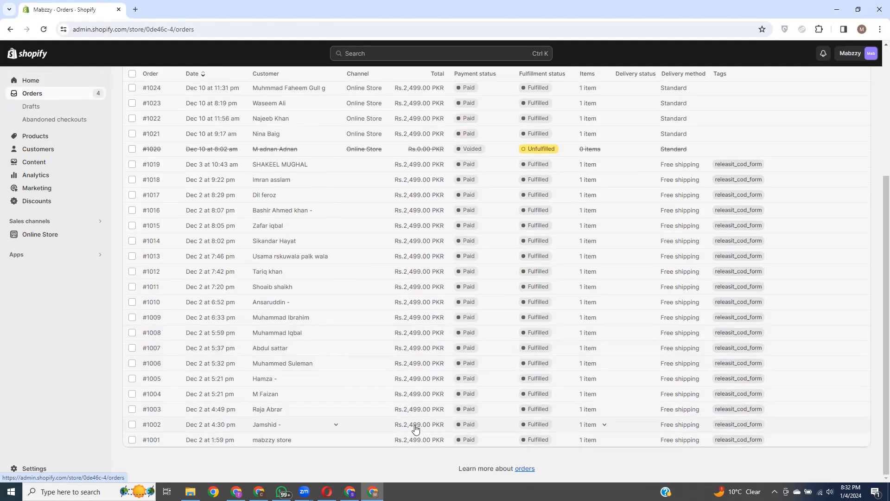
scroll(415, 424, "up", 4)
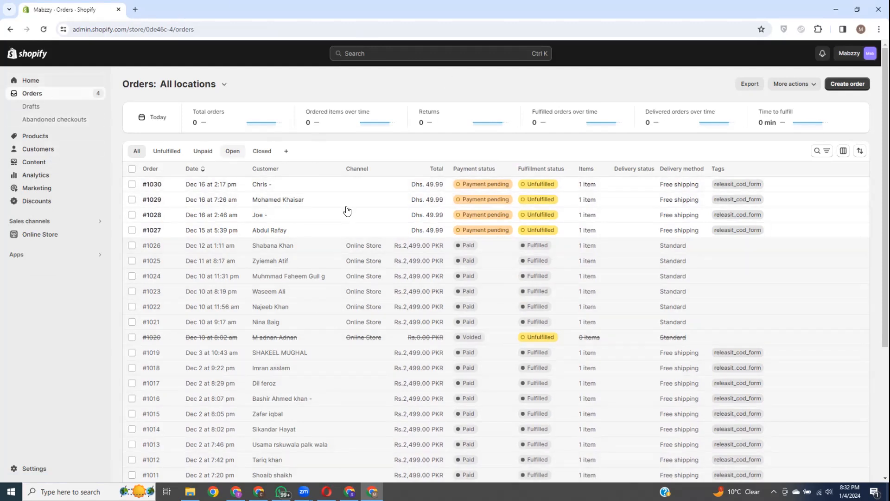
Step: Open order #1030 and highlight its AED 49.99 line-item price
left_click(784, 188)
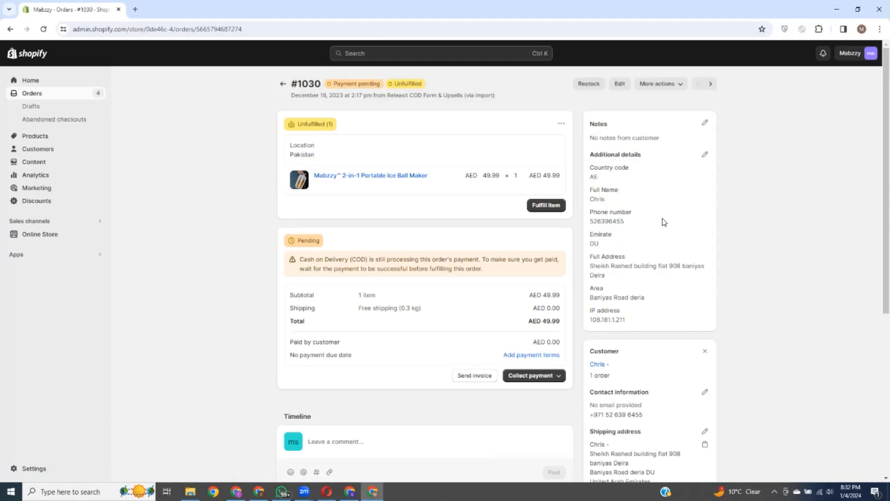
scroll(663, 220, "down", 1)
scroll(382, 154, "up", 1)
left_click_drag(466, 177, 557, 177)
left_click(569, 157)
scroll(579, 185, "down", 1)
scroll(593, 200, "up", 1)
Step: Highlight the customer's phone number, the Emirate DU and the Area in the address
left_click_drag(588, 221, 631, 224)
double_click(594, 244)
left_click_drag(591, 299, 643, 299)
left_click(763, 266)
scroll(655, 266, "down", 3)
scroll(516, 308, "down", 2)
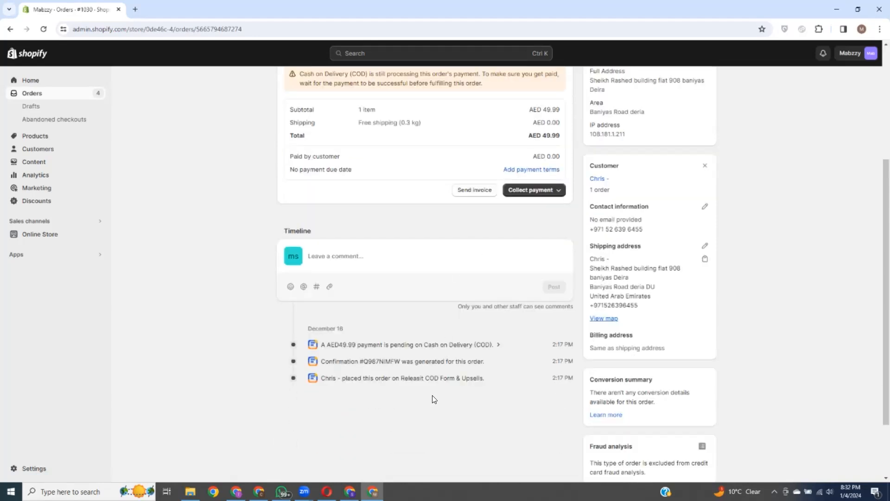
scroll(433, 398, "up", 3)
scroll(434, 278, "up", 2)
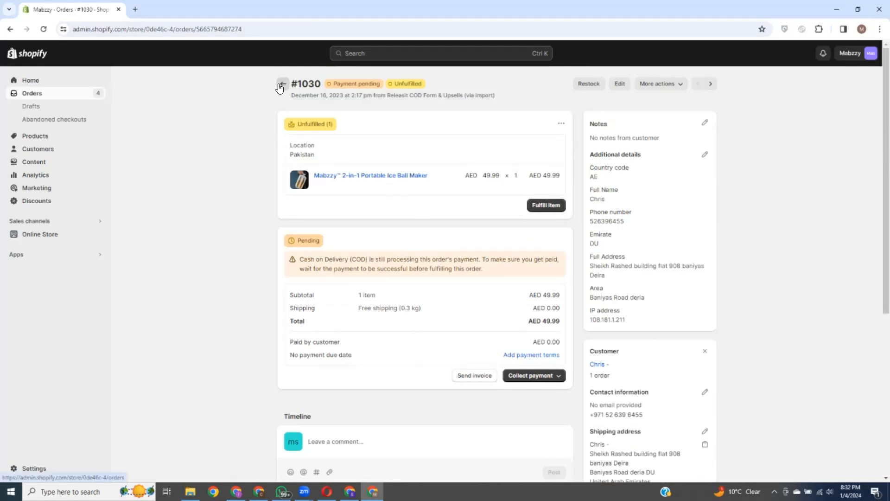
Step: Start a new, empty draft order from the Drafts list
left_click(31, 106)
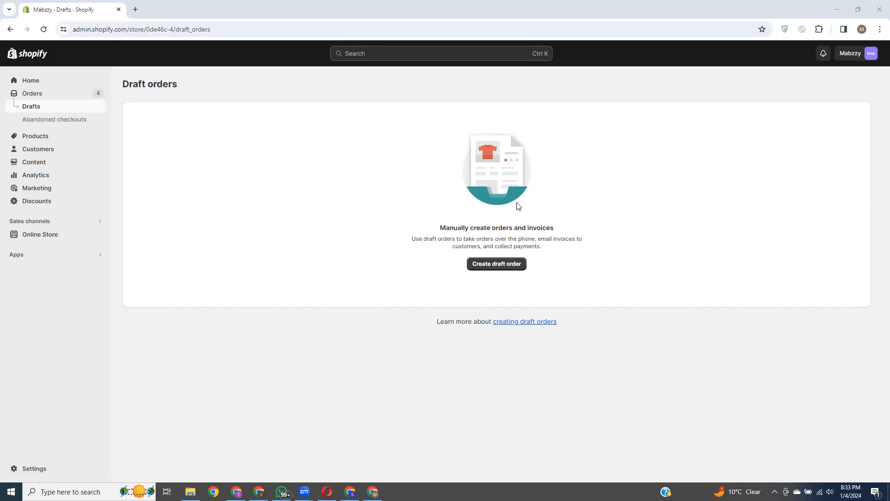
left_click(499, 266)
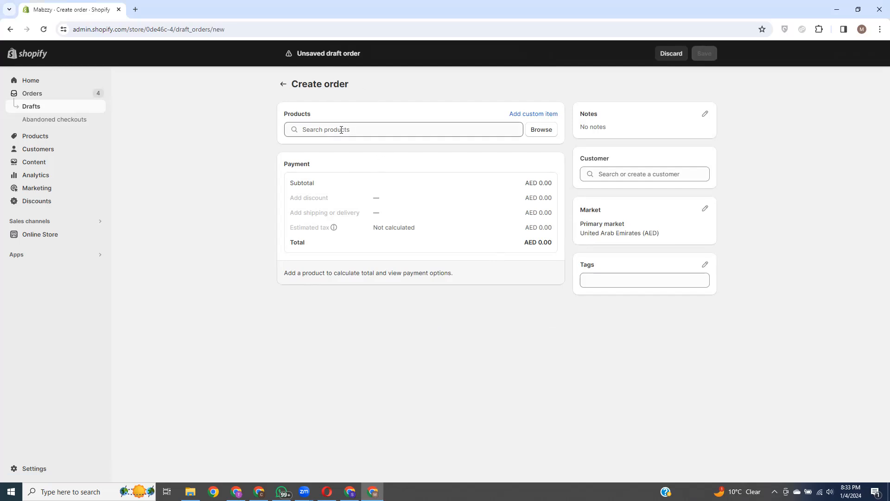
Step: Add one 2-in-1 Portable Ice Ball Maker (AED 49.99) from Popular products to the draft order
left_click(367, 130)
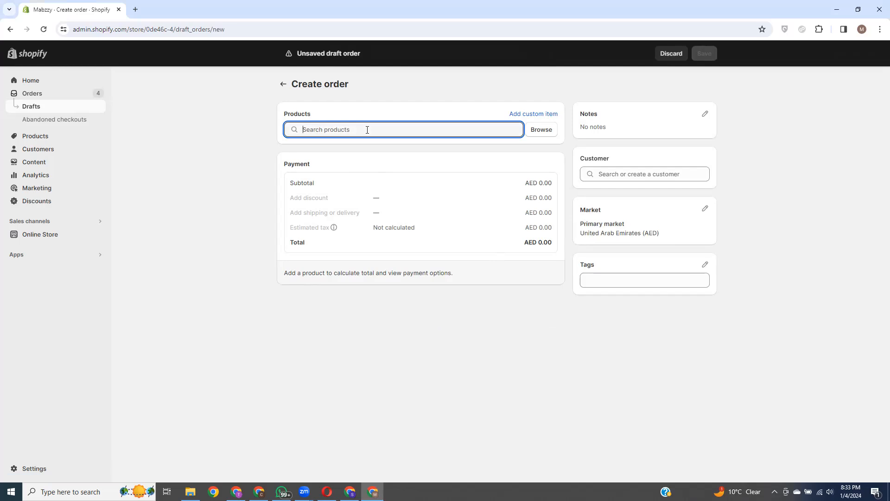
left_click(546, 134)
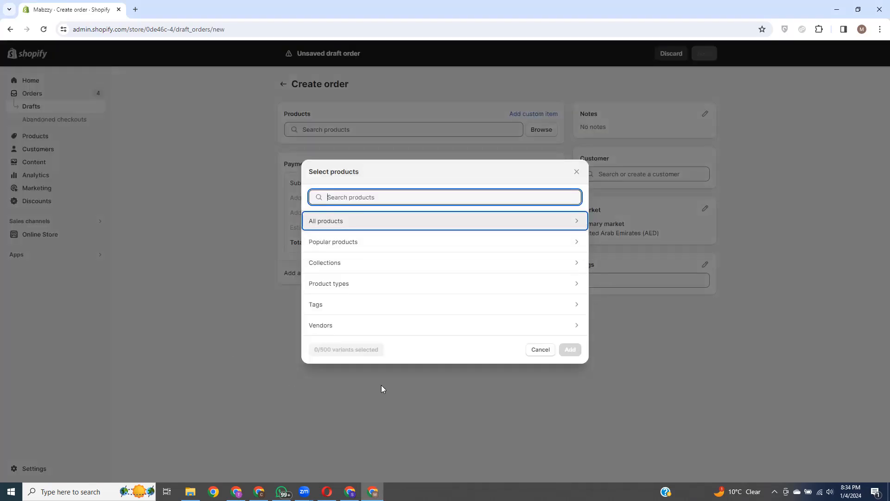
left_click(583, 247)
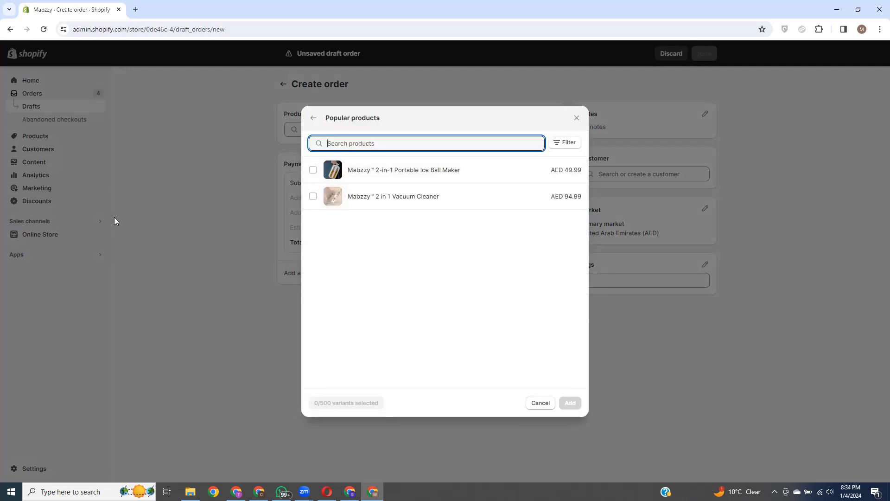
left_click(312, 170)
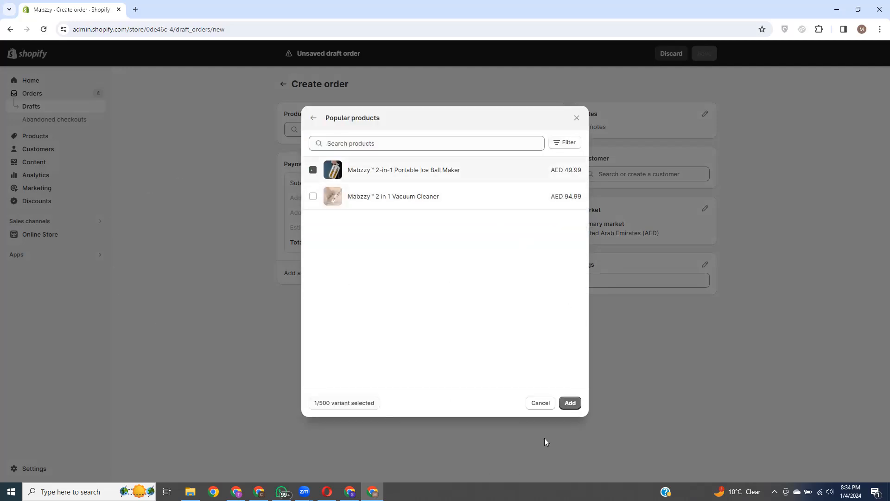
left_click(570, 403)
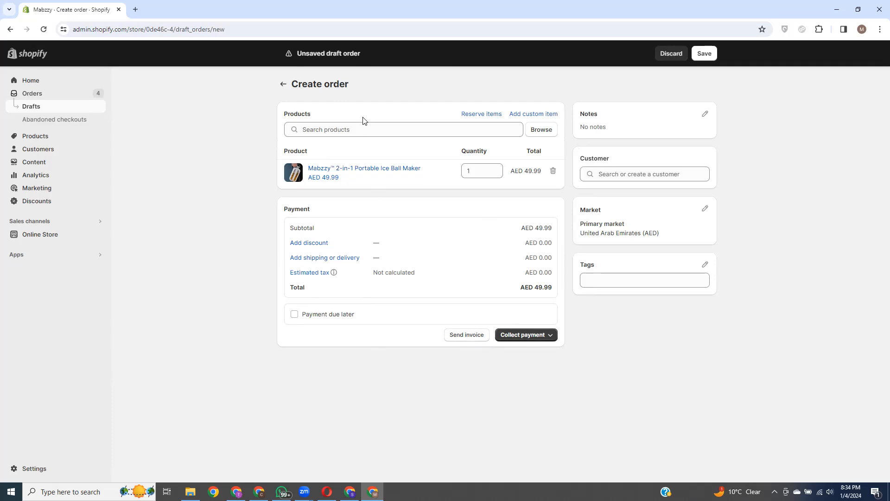
left_click(466, 335)
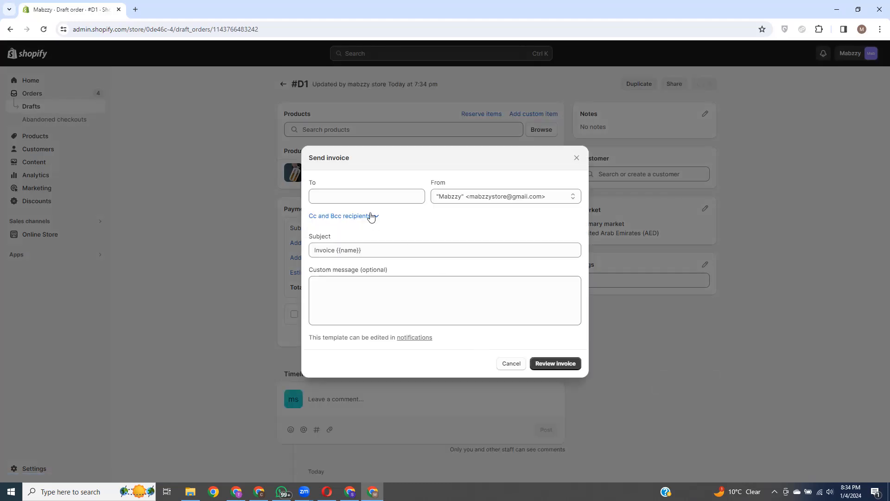
left_click(355, 194)
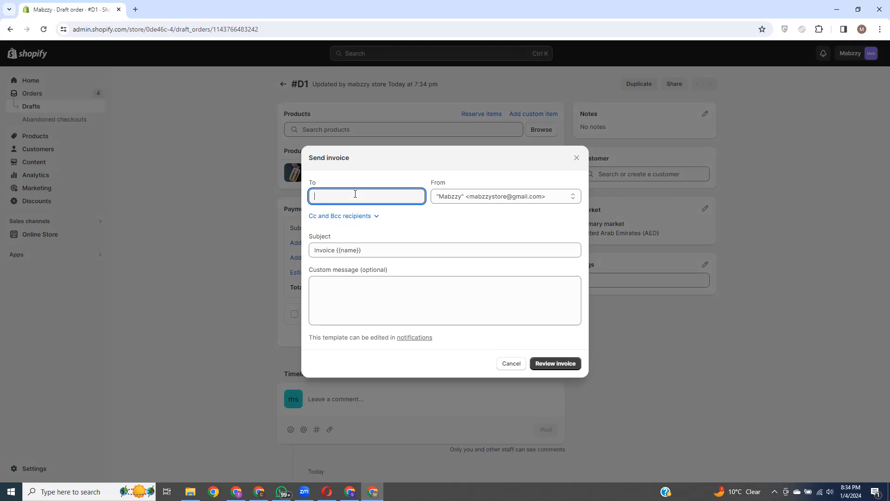
left_click(575, 158)
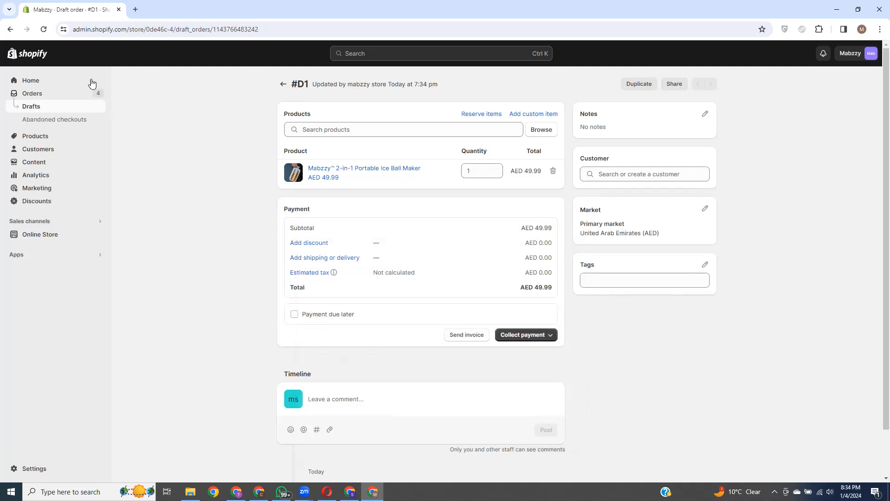
left_click(61, 126)
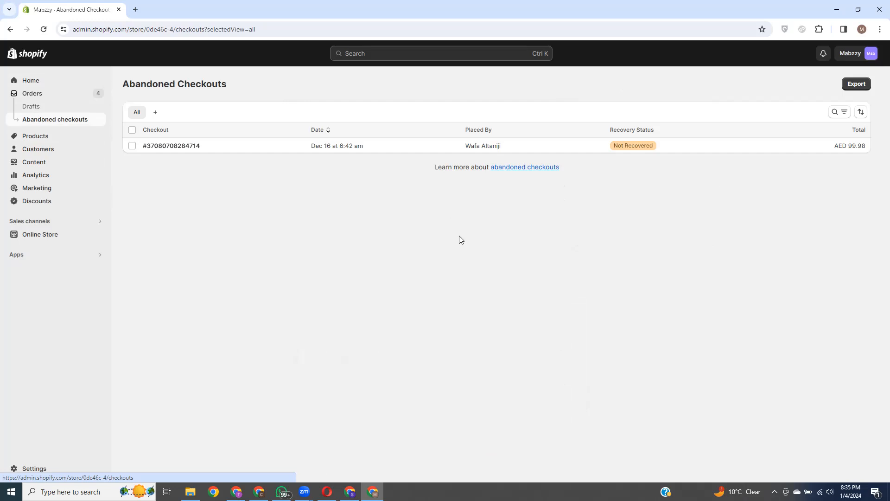
Step: View the abandoned checkout's details, then return to the Products list
left_click(715, 147)
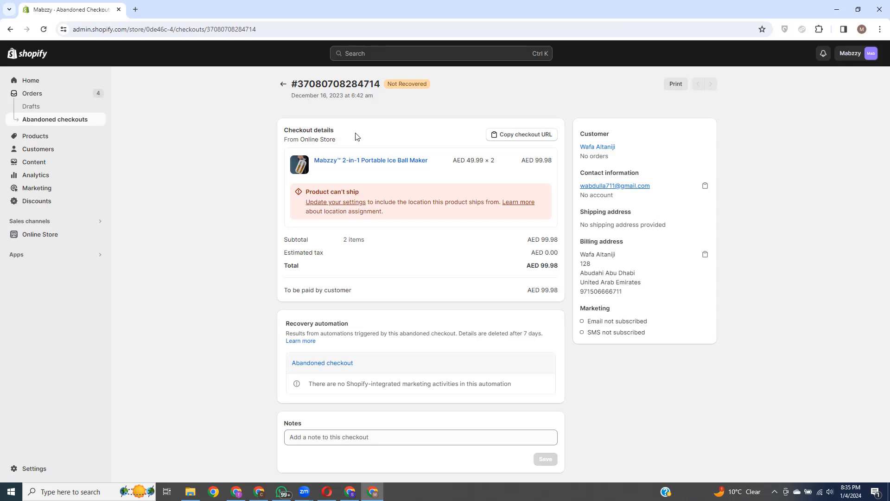
left_click(43, 136)
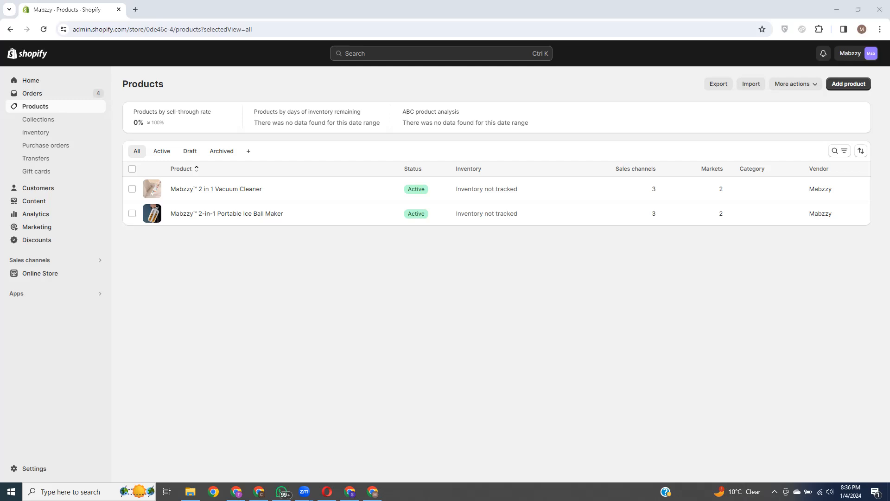
Step: Start a new product draft and move through its title and description fields
left_click(624, 278)
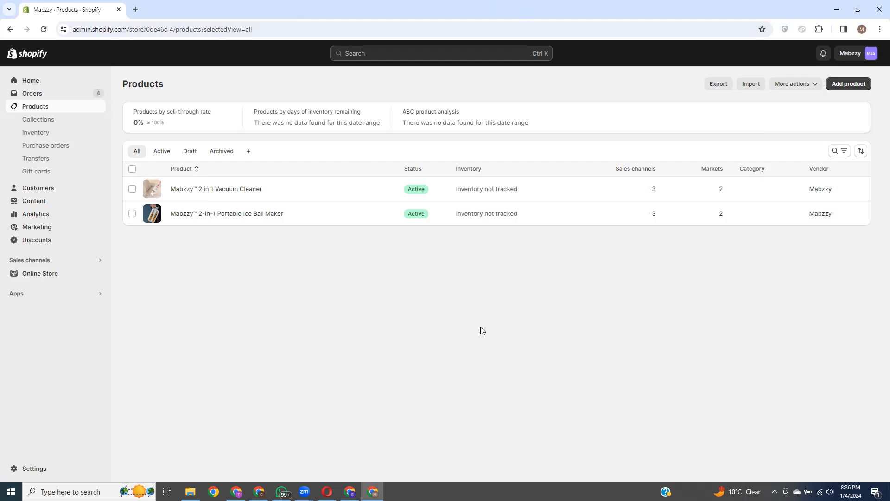
left_click(847, 84)
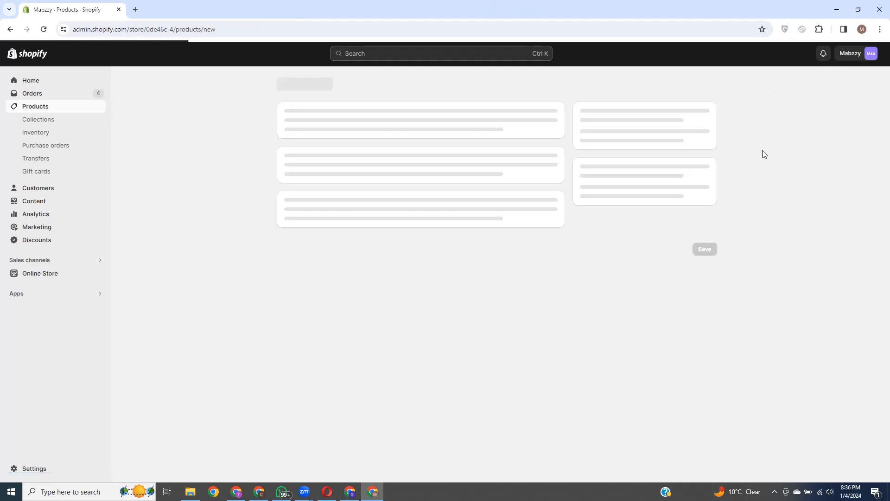
left_click(399, 129)
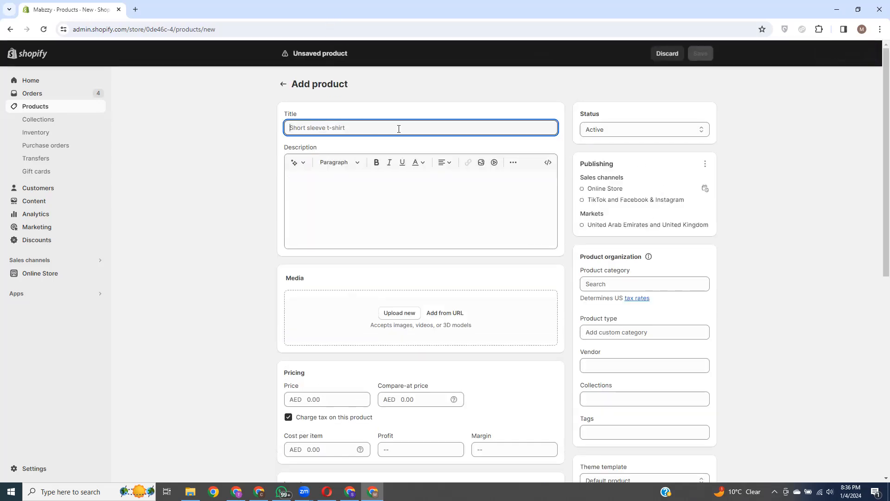
left_click(323, 189)
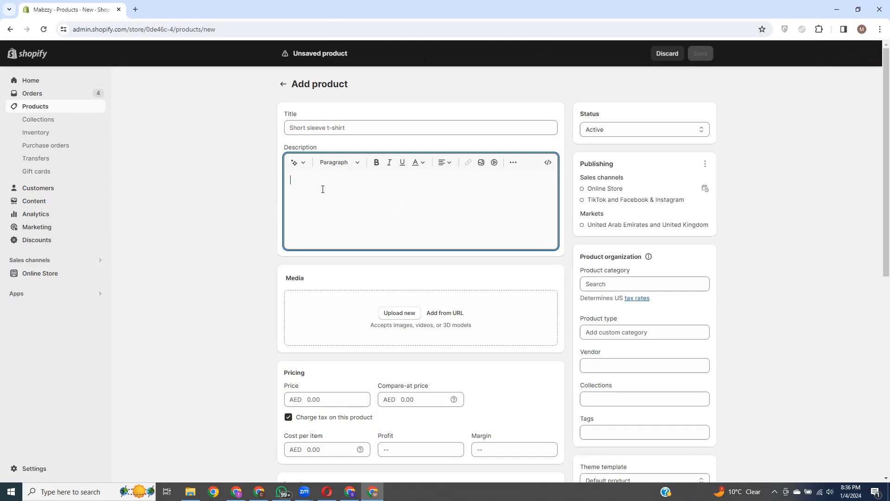
scroll(349, 199, "down", 2)
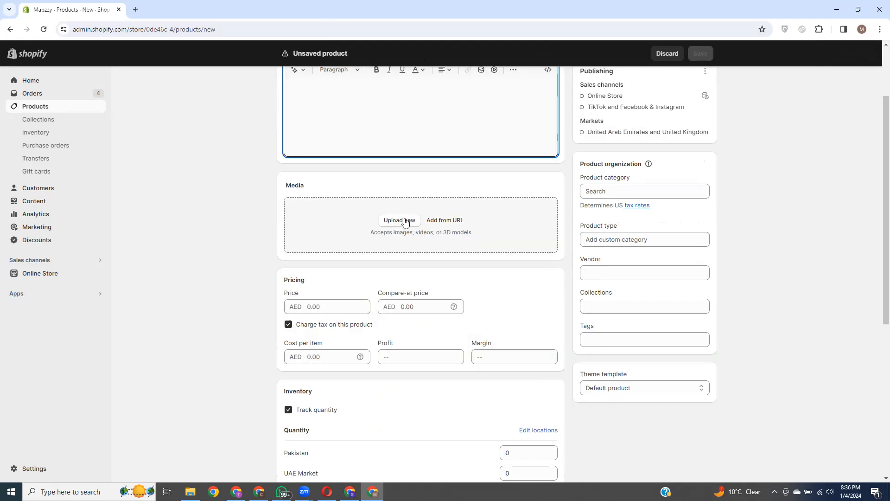
Step: Select the existing 0.00 amount in the Price field
left_click(312, 304)
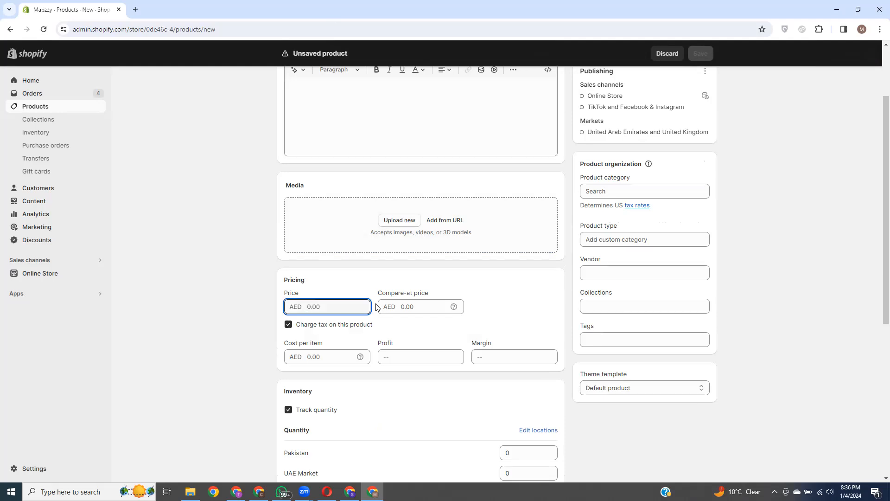
left_click(432, 303)
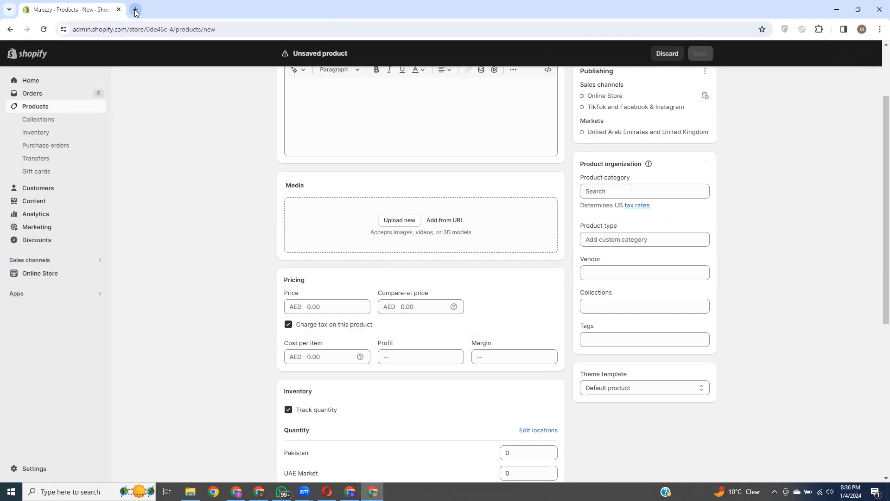
left_click(325, 306)
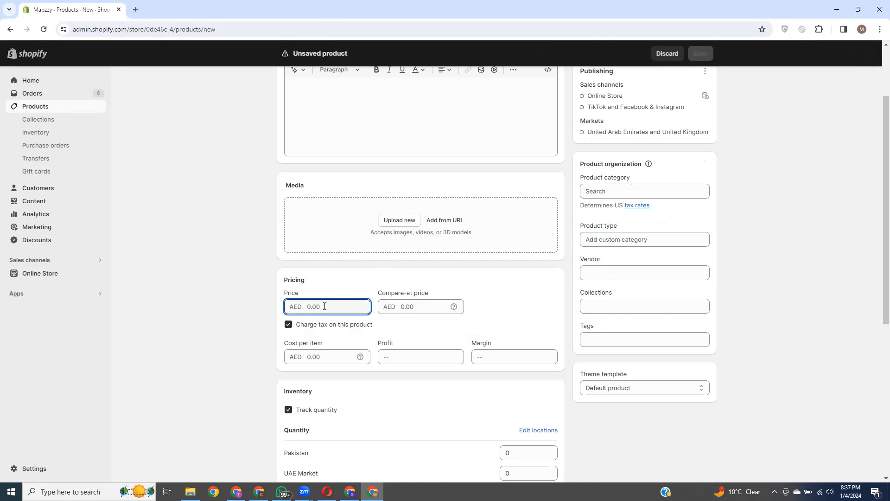
double_click(325, 306)
left_click(309, 306)
left_click_drag(307, 306, 364, 306)
left_click(425, 308)
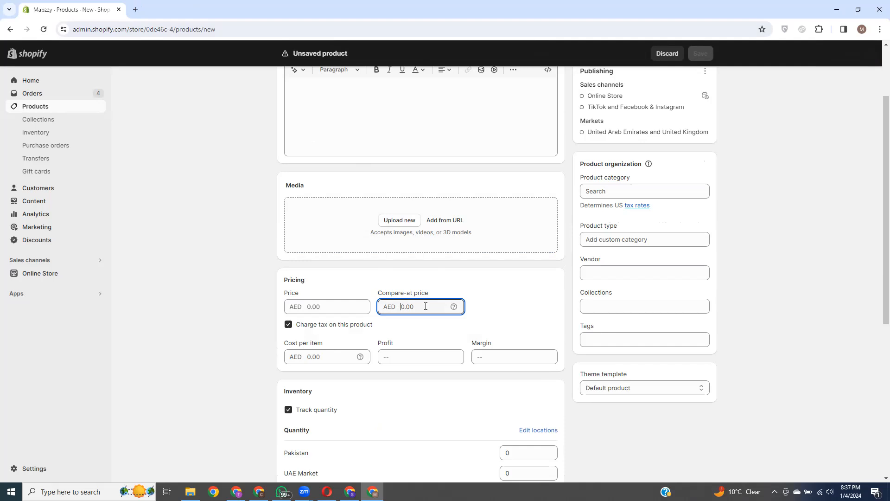
Step: Enter a price of 50 and a compare-at price of 100
type("1")
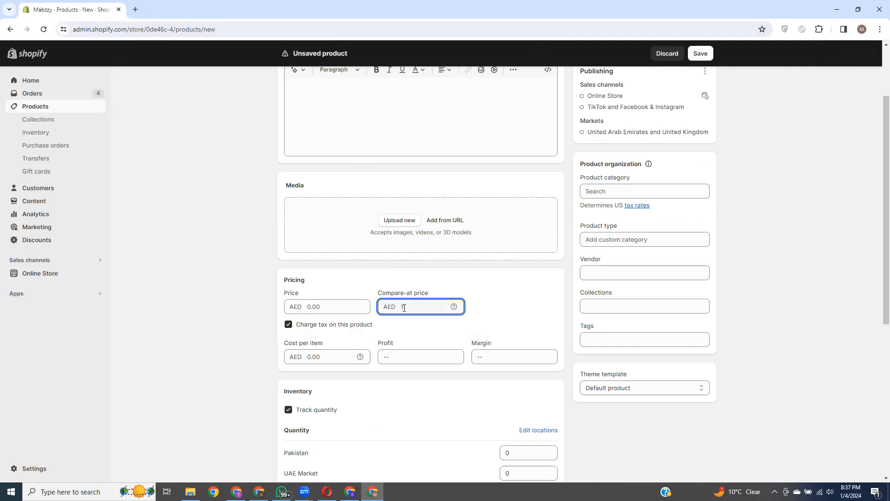
left_click(317, 307)
type("50")
double_click(413, 308)
type("100")
double_click(403, 307)
left_click(431, 284)
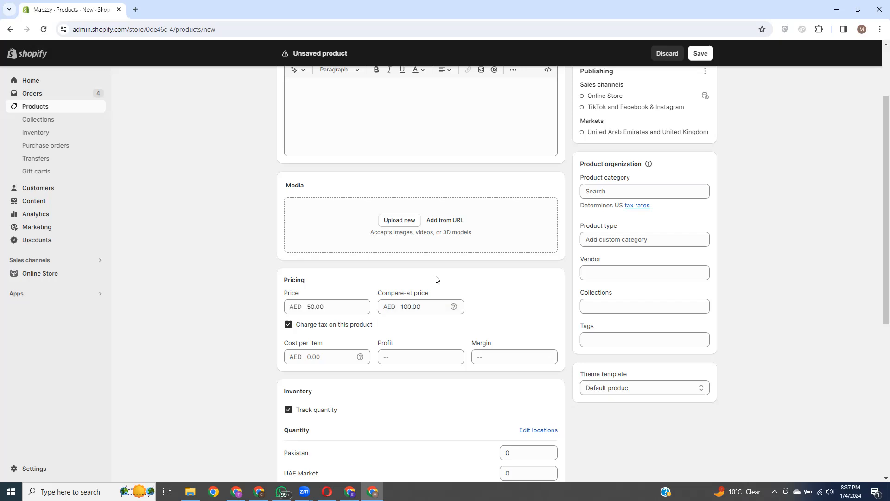
double_click(336, 306)
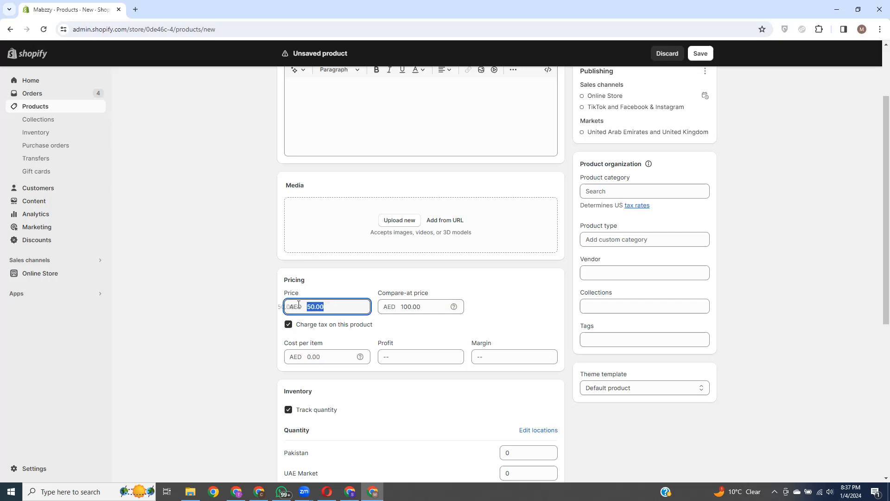
left_click(448, 279)
Step: Look at the product category and collections fields, then open a new browser tab
left_click(643, 191)
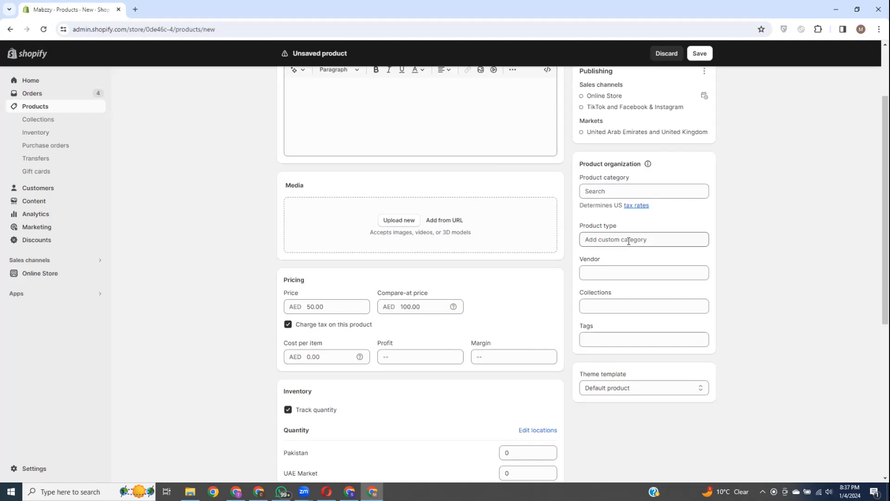
left_click(614, 305)
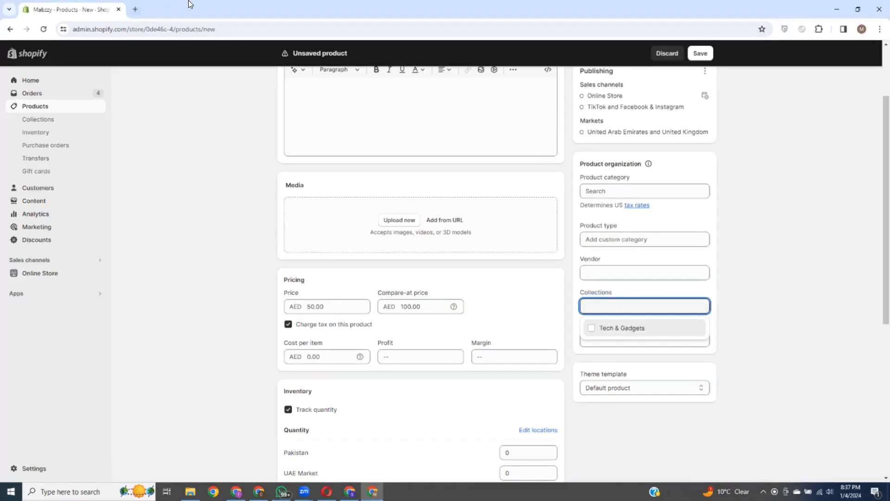
left_click(134, 9)
left_click(145, 26)
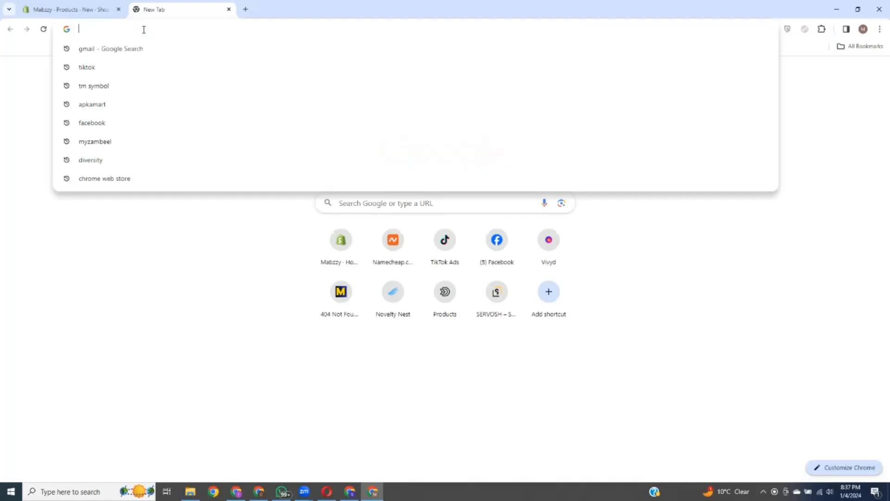
Step: Search for kihostore and show the KIHO Store site's product categories menu
type("kihostore")
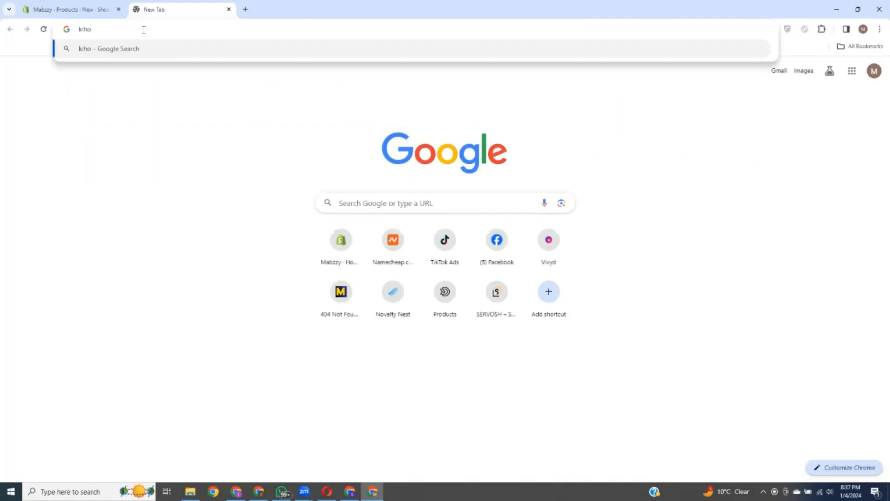
key("Return")
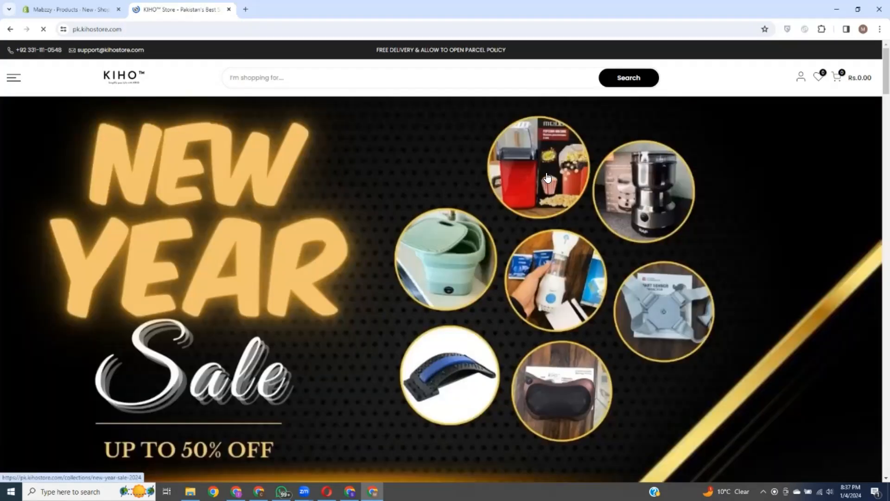
left_click(12, 79)
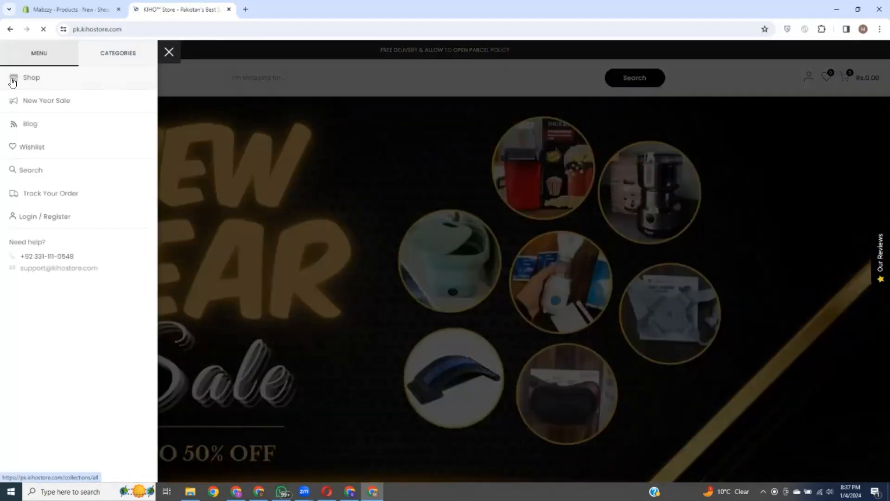
left_click(110, 54)
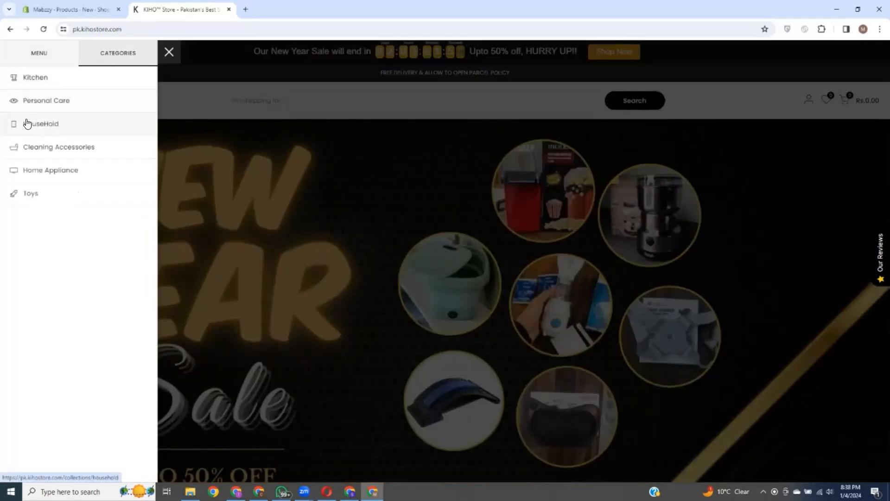
left_click(77, 7)
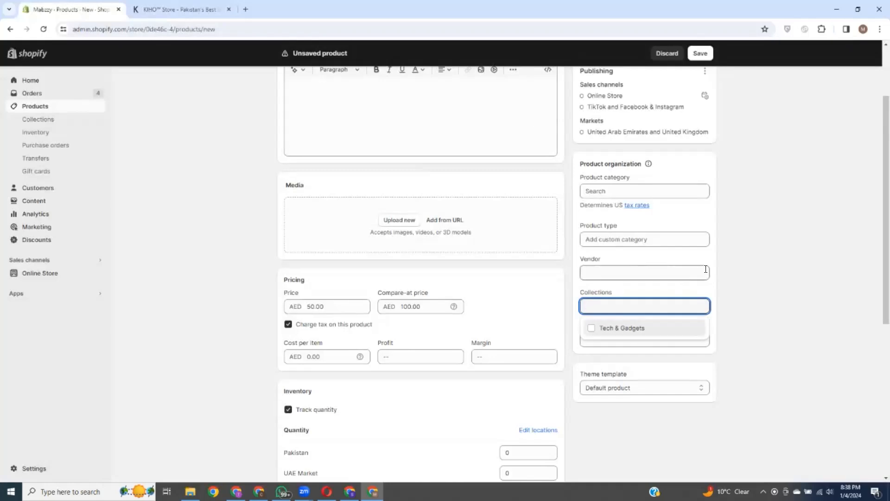
scroll(501, 252, "up", 3)
left_click(183, 6)
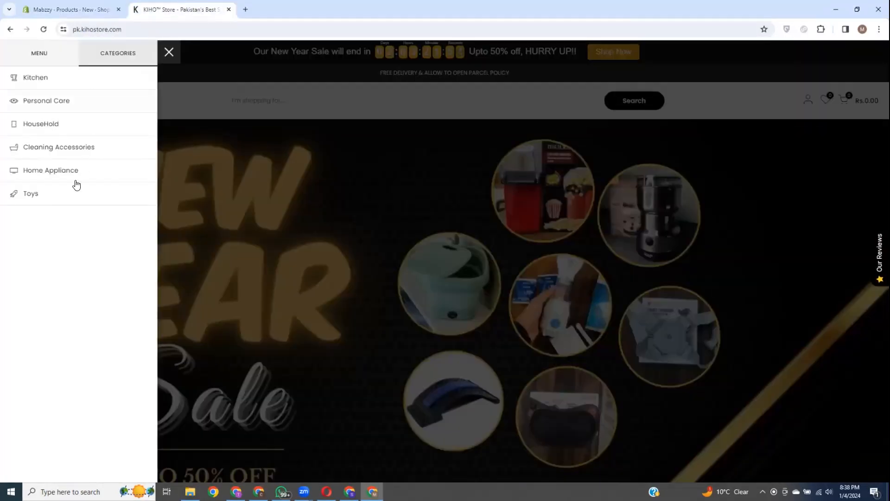
left_click(75, 10)
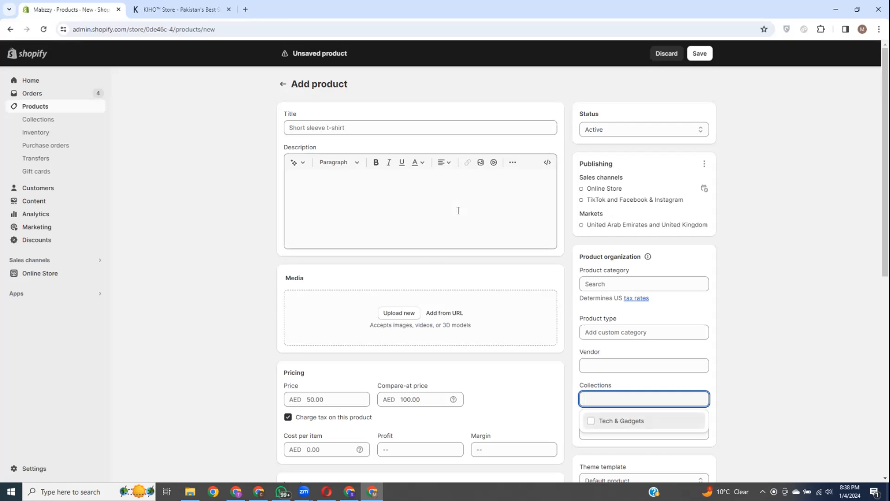
left_click(308, 129)
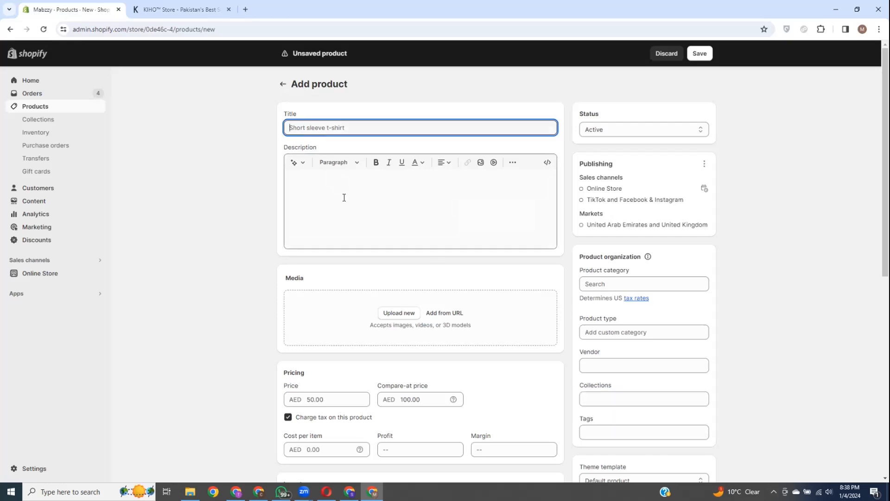
scroll(625, 305, "down", 2)
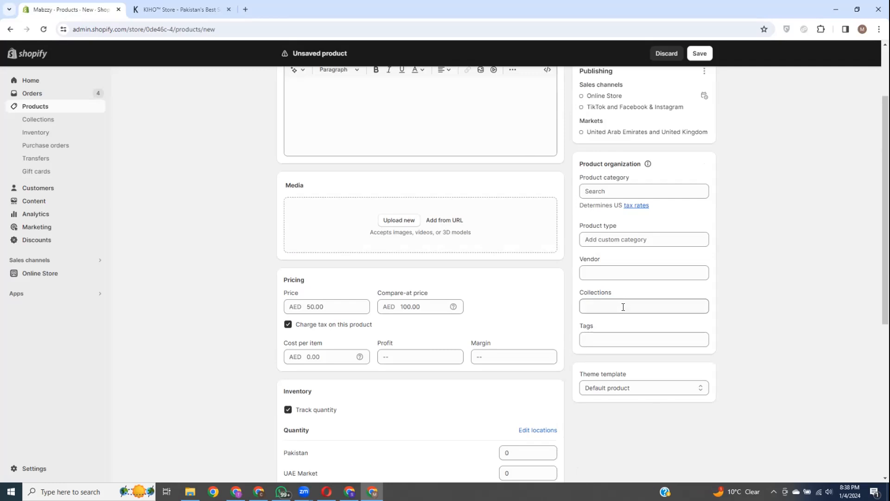
left_click(624, 307)
left_click(767, 286)
left_click(644, 341)
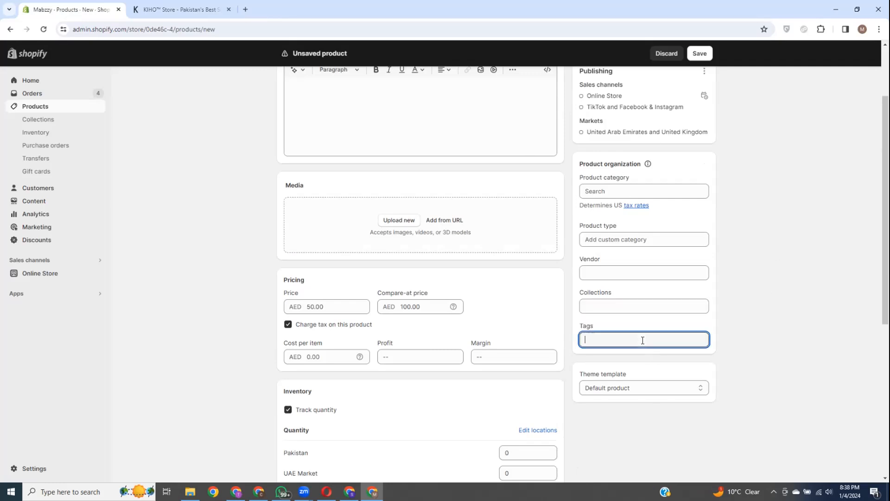
left_click(728, 309)
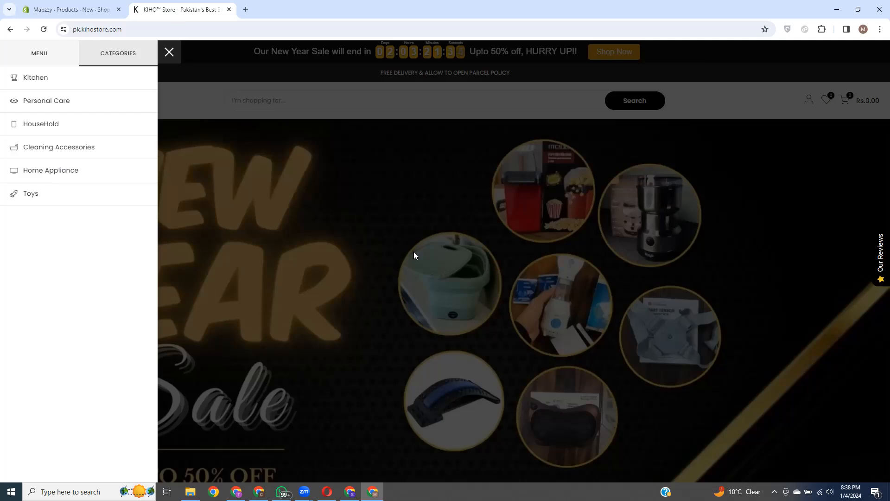
Step: Search the KIHO Store for 'masgga', then return to the Shopify form's Tags field
left_click(160, 55)
left_click(278, 98)
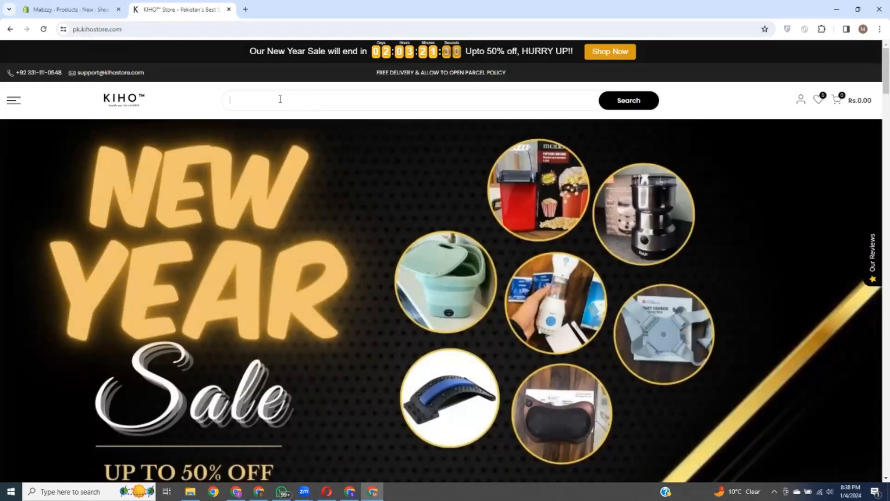
type("masgga")
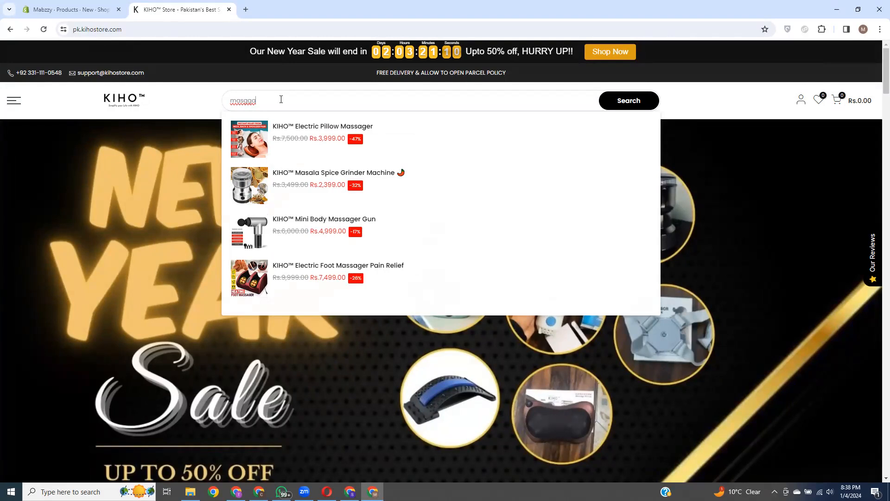
left_click(40, 7)
left_click(626, 341)
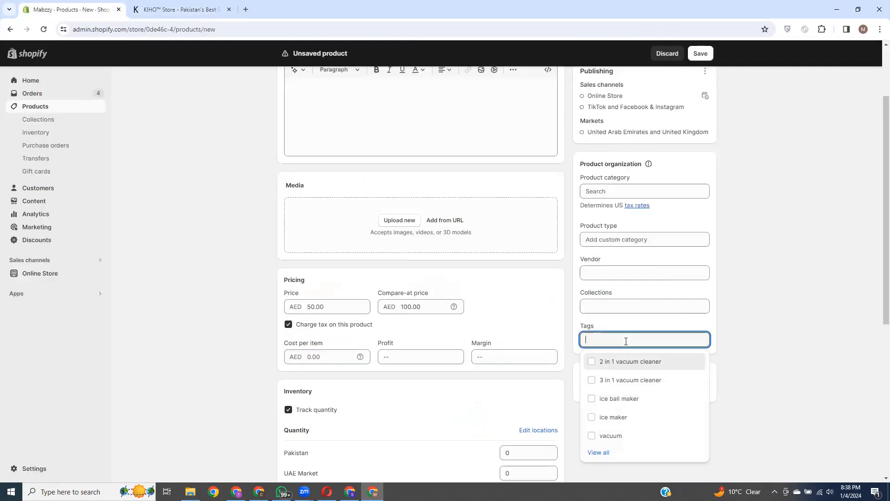
Step: Uncheck 'Charge tax on this product' under Pricing
left_click(642, 326)
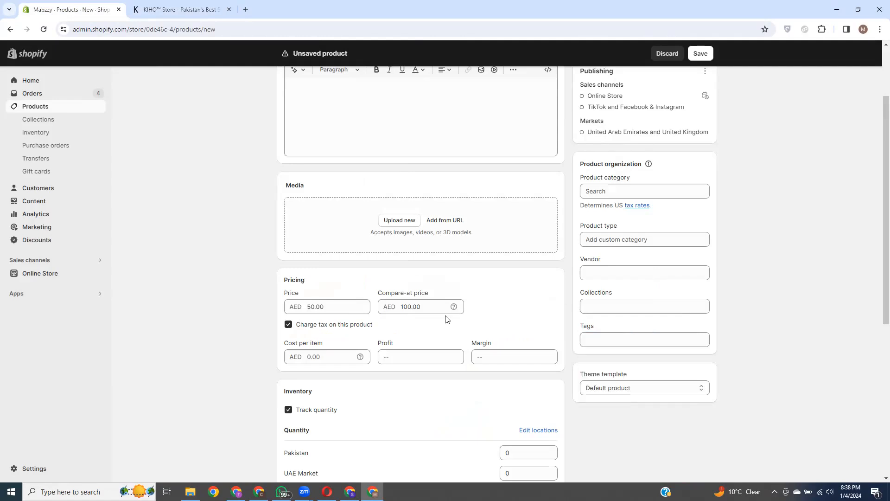
scroll(324, 250, "down", 2)
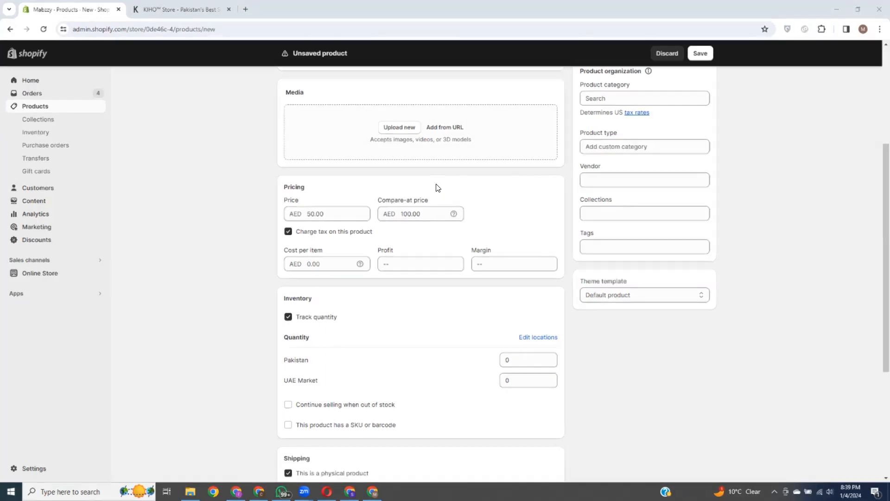
left_click(289, 232)
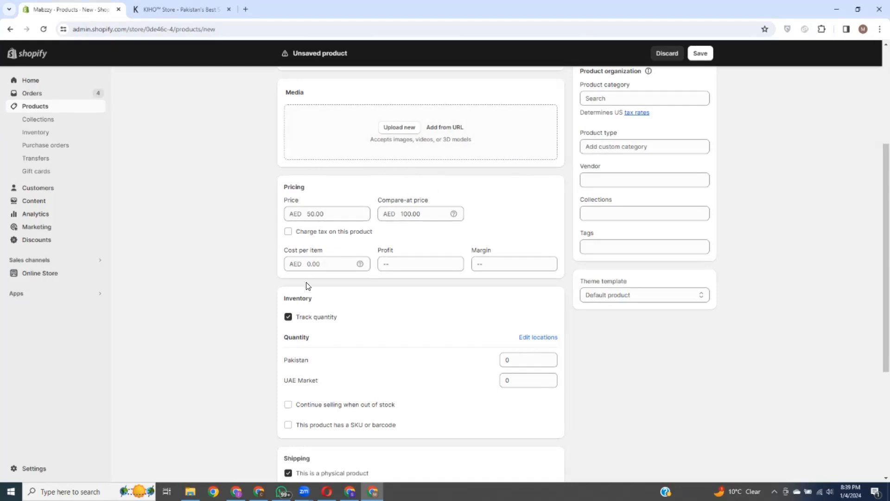
Step: Leave Cost per item unchanged and bring up the Windows search panel
left_click(318, 264)
left_click(427, 186)
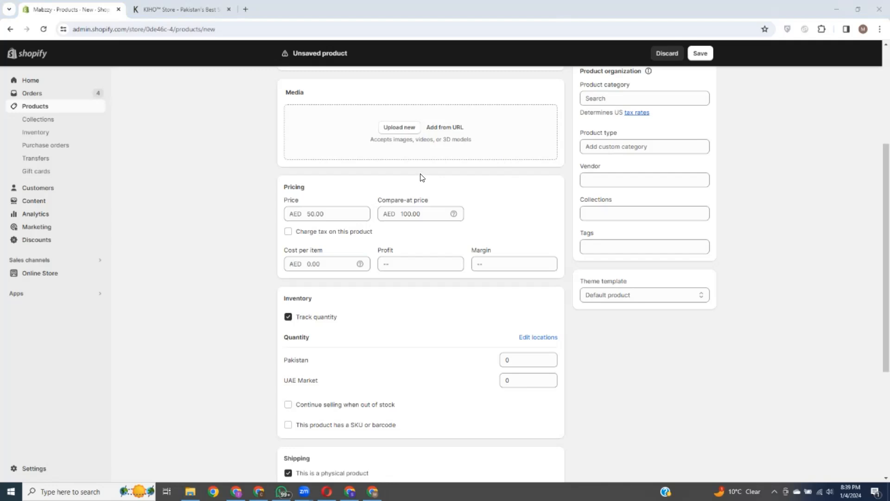
left_click(312, 267)
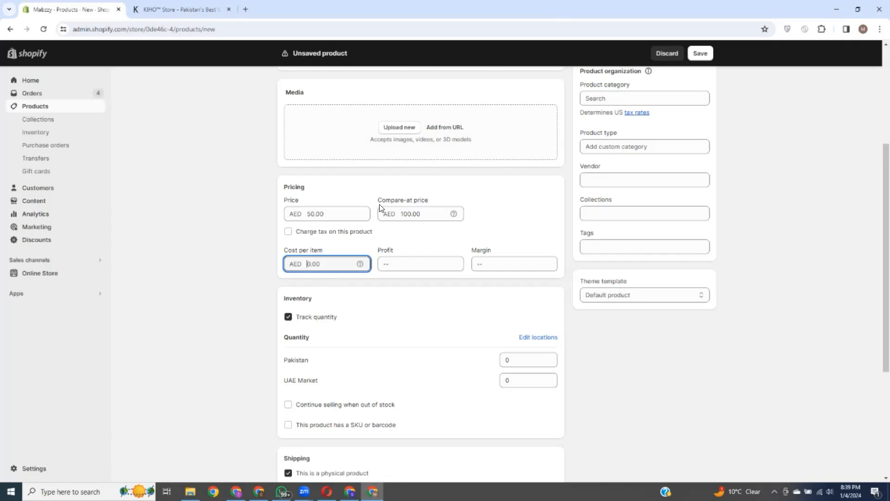
left_click(426, 184)
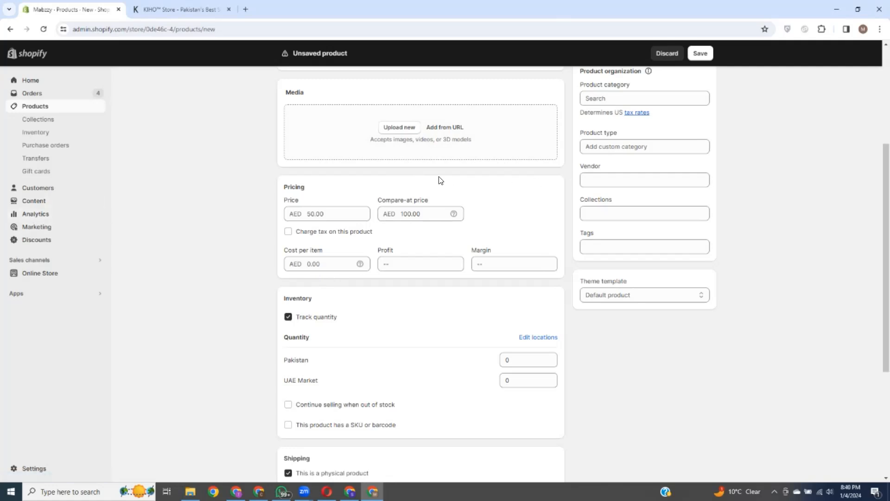
left_click(311, 264)
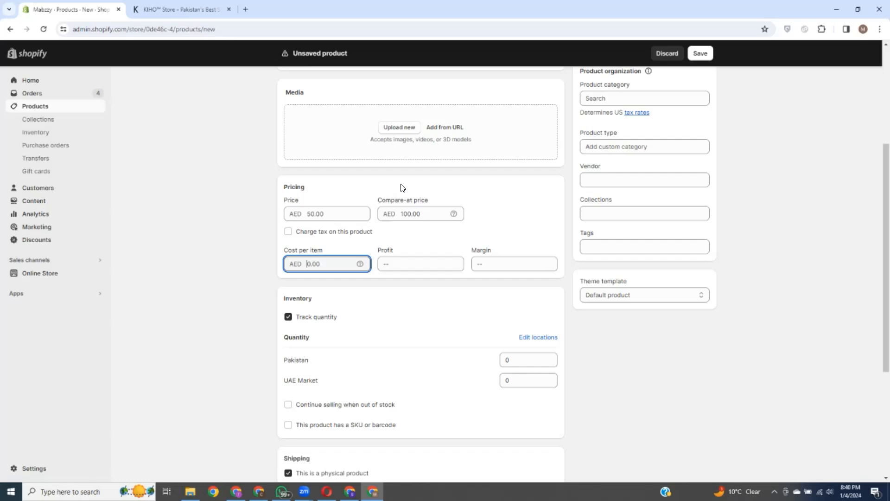
left_click(74, 491)
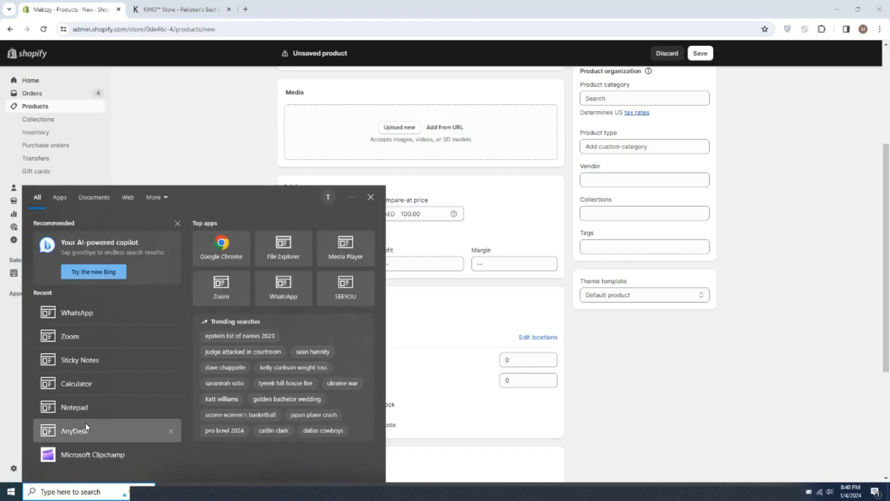
Step: Launch Calculator, move it aside, and compute 500 + 300 = 800
left_click(82, 385)
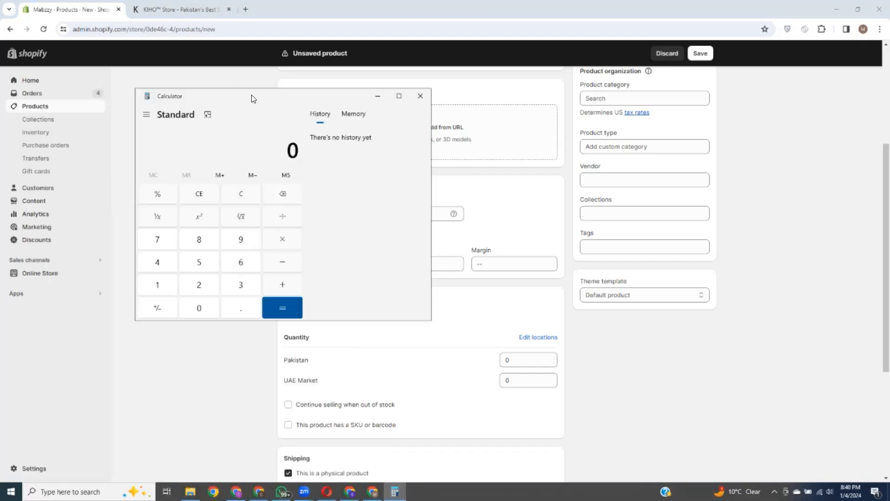
left_click_drag(253, 98, 554, 99)
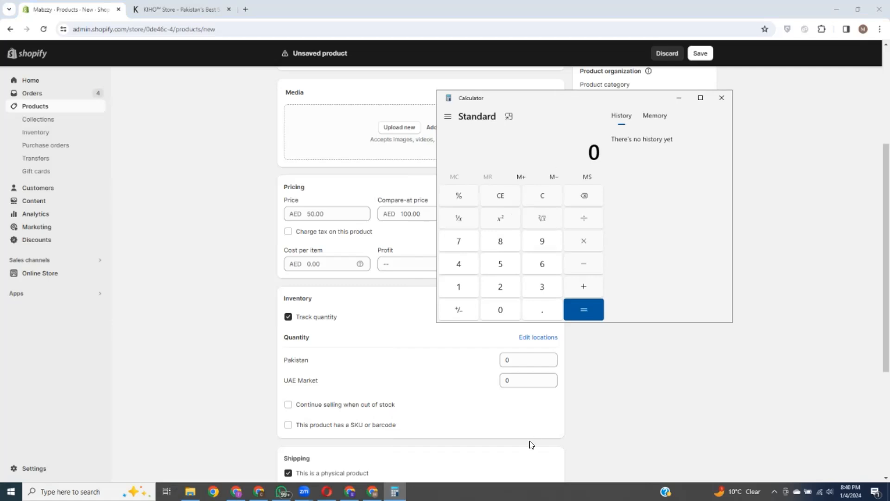
left_click(500, 264)
left_click(500, 310)
left_click(501, 310)
left_click(592, 290)
left_click(542, 289)
double_click(502, 310)
left_click(584, 288)
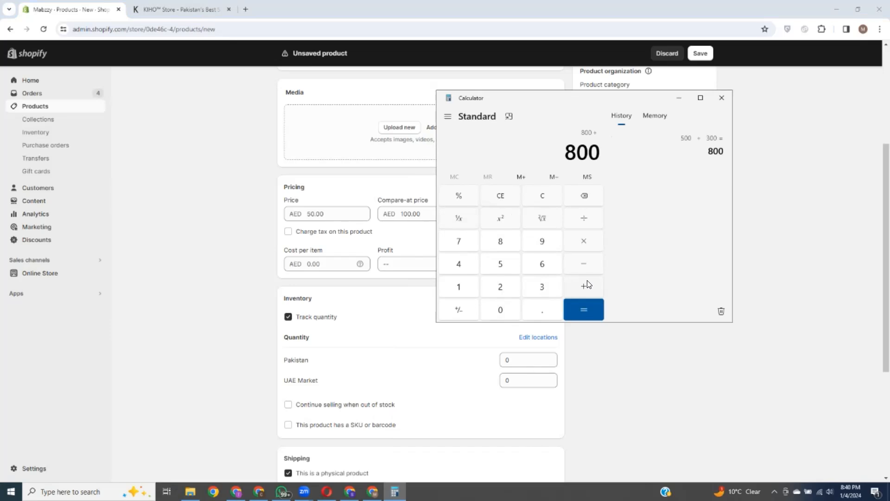
Step: Add another 300 to get 1,100 and shift Calculator right of the form
left_click(544, 288)
left_click(501, 309)
left_click(502, 309)
left_click(585, 312)
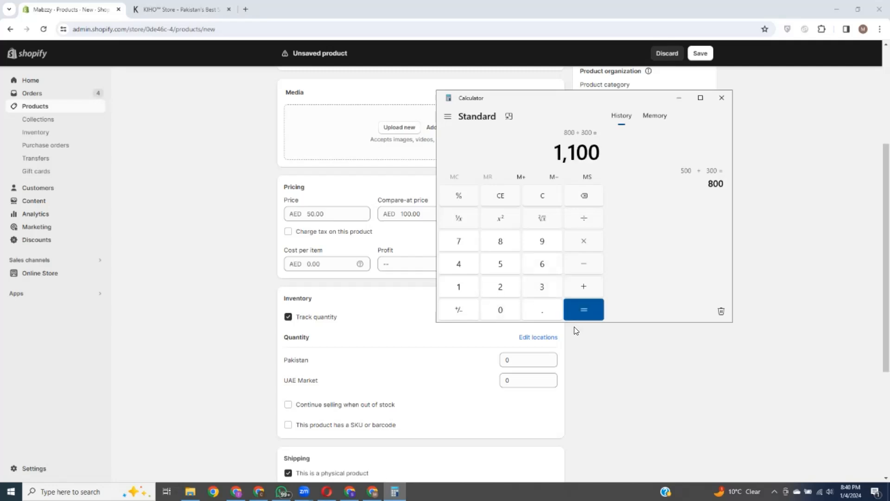
left_click_drag(579, 98, 581, 111)
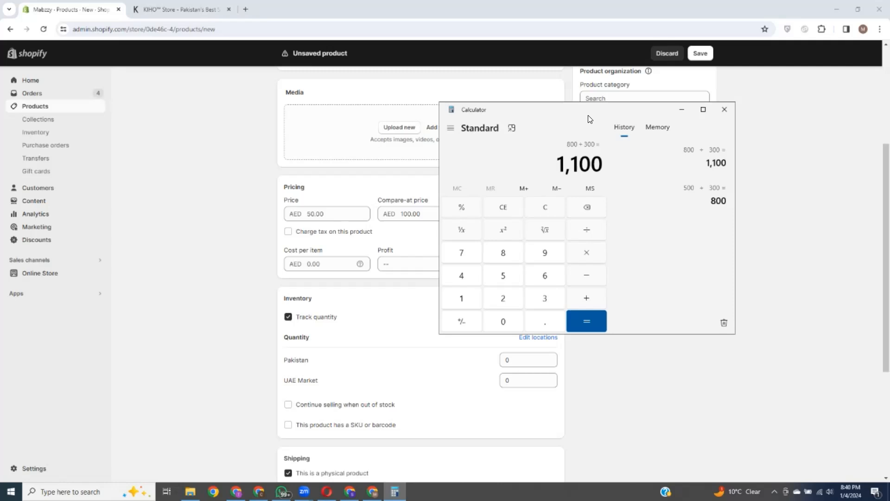
left_click_drag(566, 112, 630, 120)
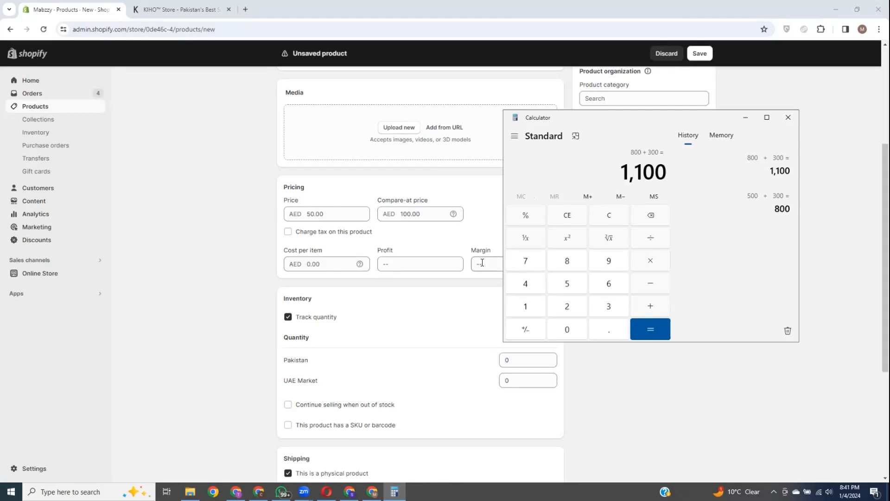
Step: Minimise Calculator and check the AED 50.00 price without changing it
left_click(746, 118)
left_click(325, 213)
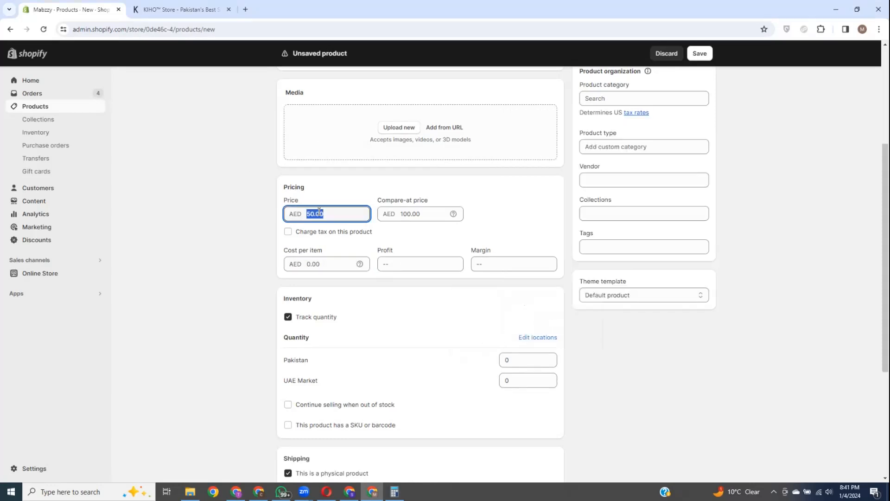
left_click(319, 215)
left_click(325, 214)
left_click(423, 186)
Step: Test a cost per item of 15, showing AED 35.00 profit and 70% margin
left_click(313, 262)
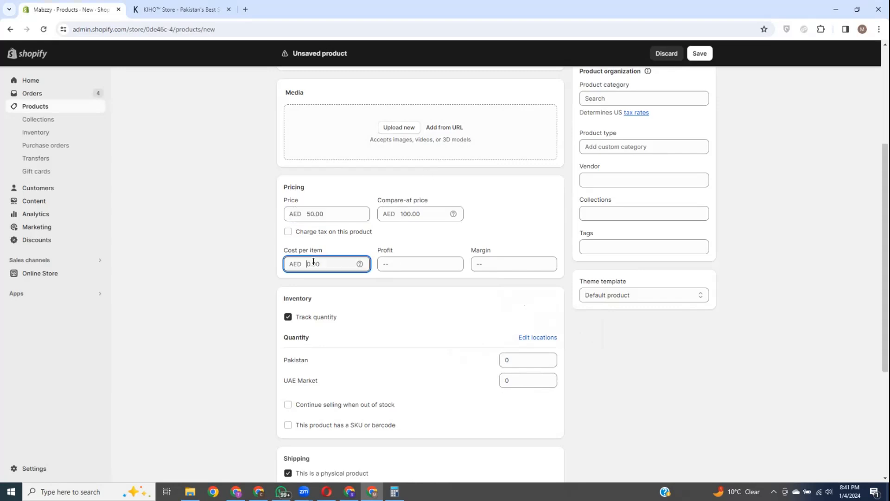
type("15")
left_click(414, 264)
left_click_drag(414, 264, 397, 264)
left_click(491, 263)
left_click_drag(491, 263, 476, 264)
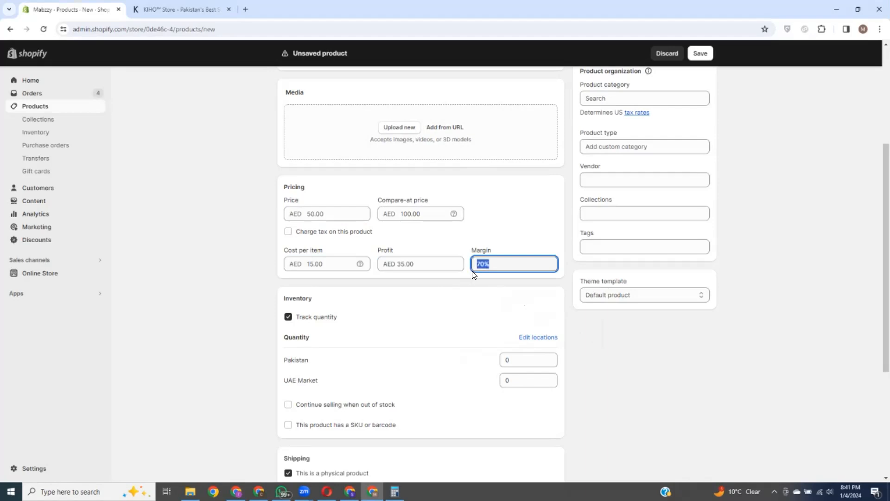
Step: Delete the 15.00 test cost so Cost per item is blank
left_click(431, 283)
left_click_drag(342, 263, 306, 264)
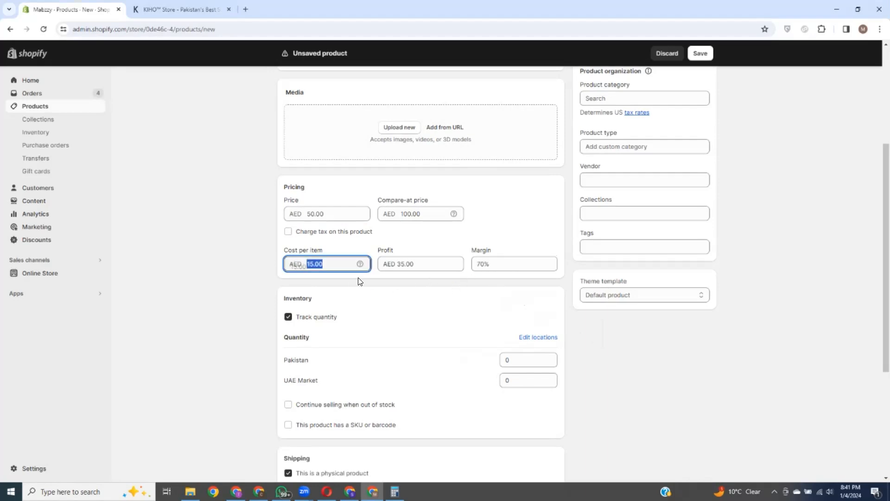
key("BackSpace")
left_click(449, 274)
scroll(448, 272, "down", 1)
scroll(448, 270, "down", 3)
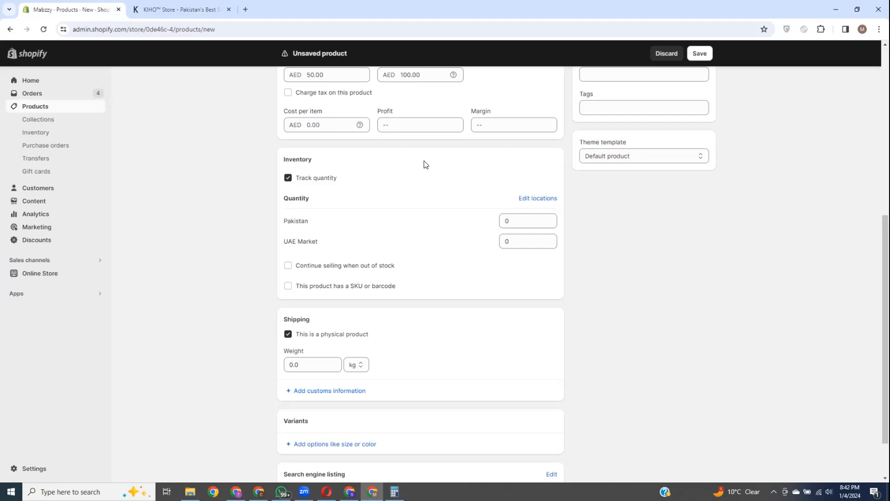
scroll(386, 211, "up", 1)
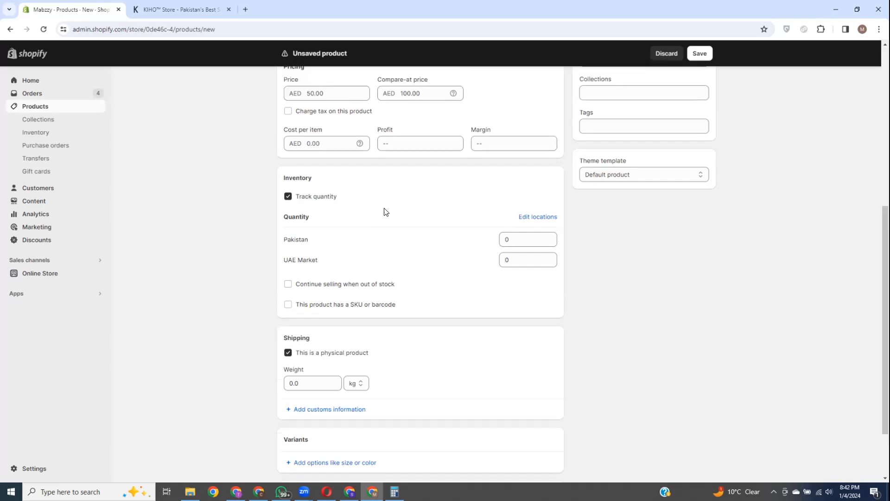
scroll(388, 233, "down", 2)
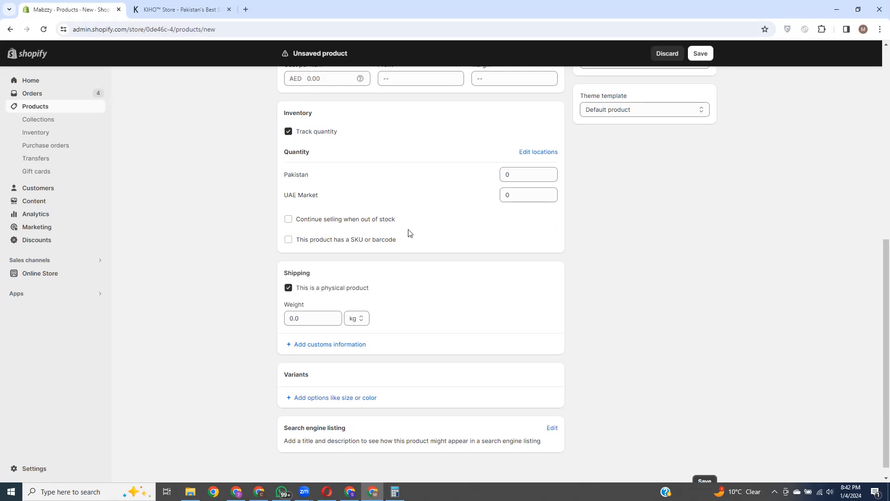
scroll(408, 237, "up", 2)
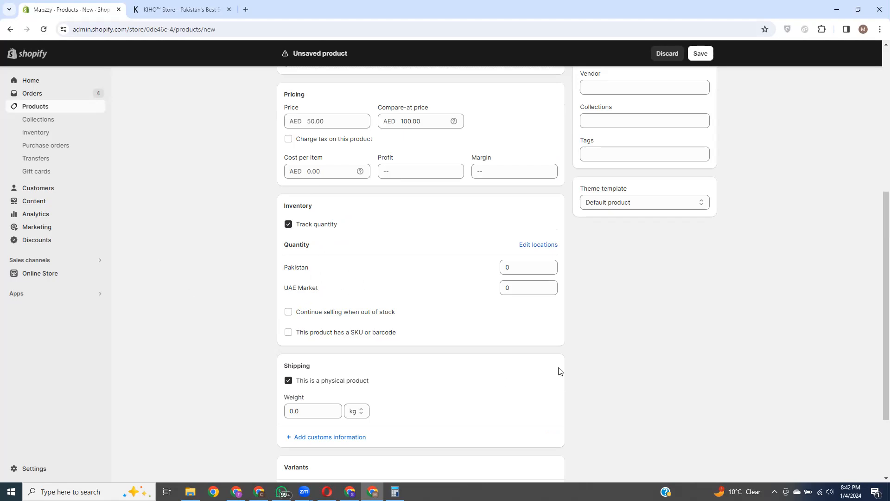
Step: Set the Pakistan location's inventory quantity to 10
left_click(506, 269)
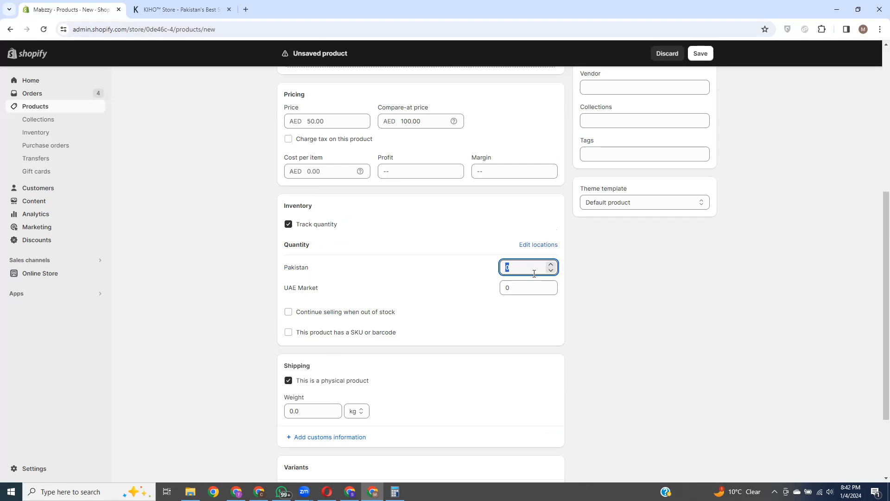
type("10")
left_click(436, 209)
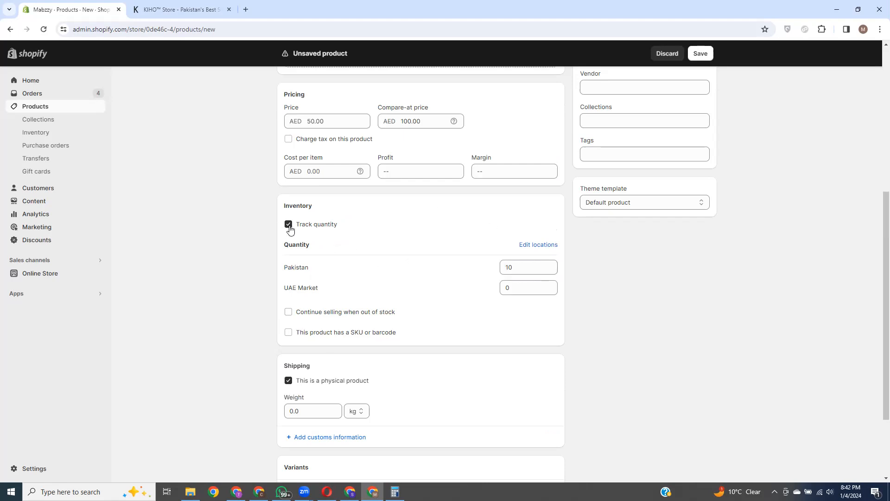
left_click(509, 268)
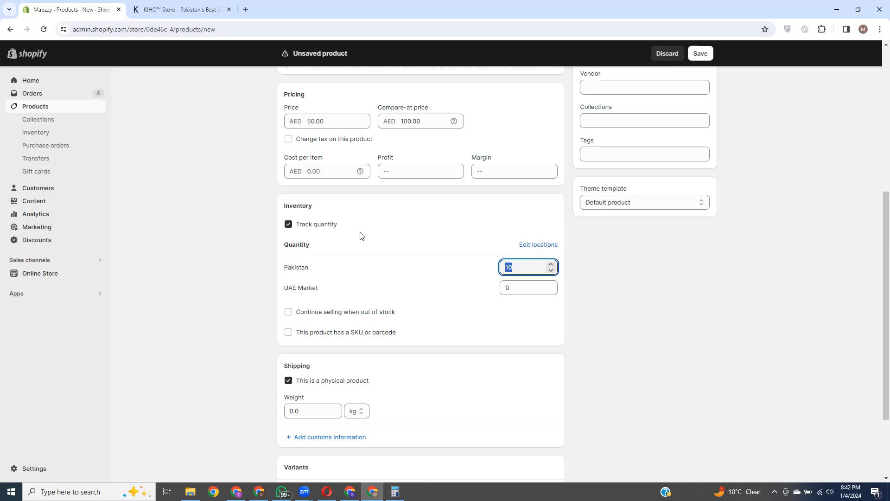
left_click(427, 210)
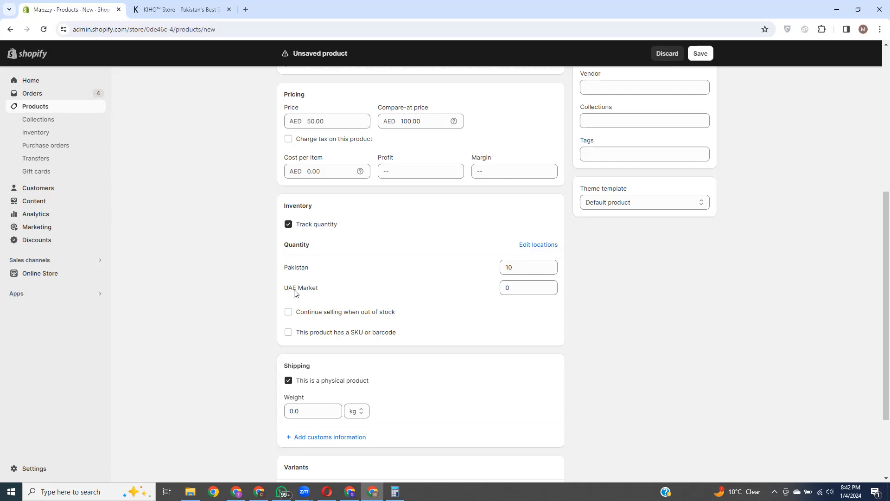
double_click(513, 267)
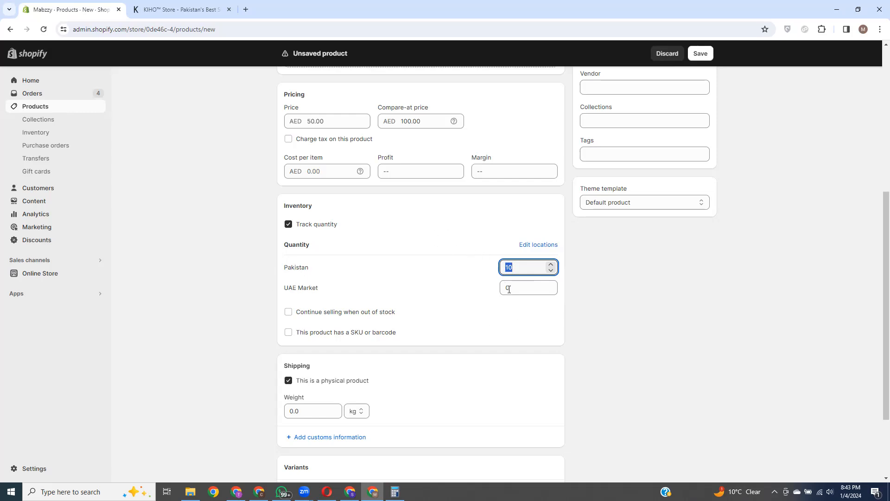
Step: Set the UAE Market location's inventory quantity to 5
double_click(509, 290)
type("5")
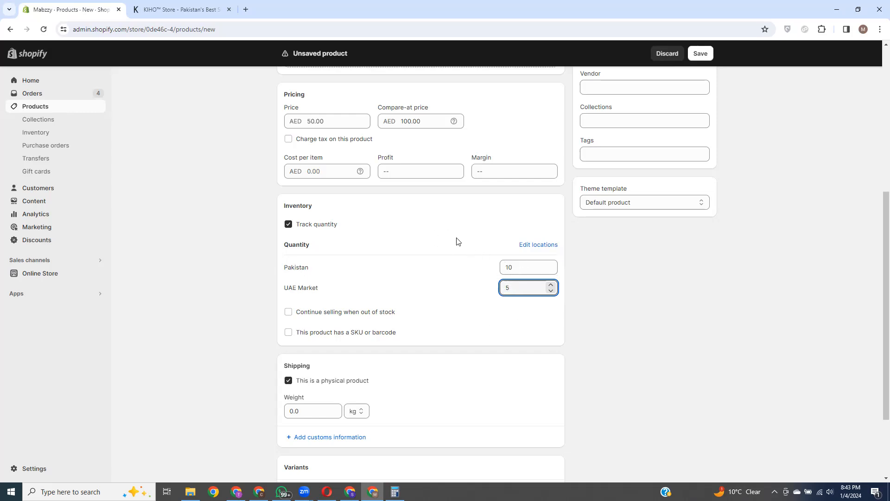
left_click(435, 283)
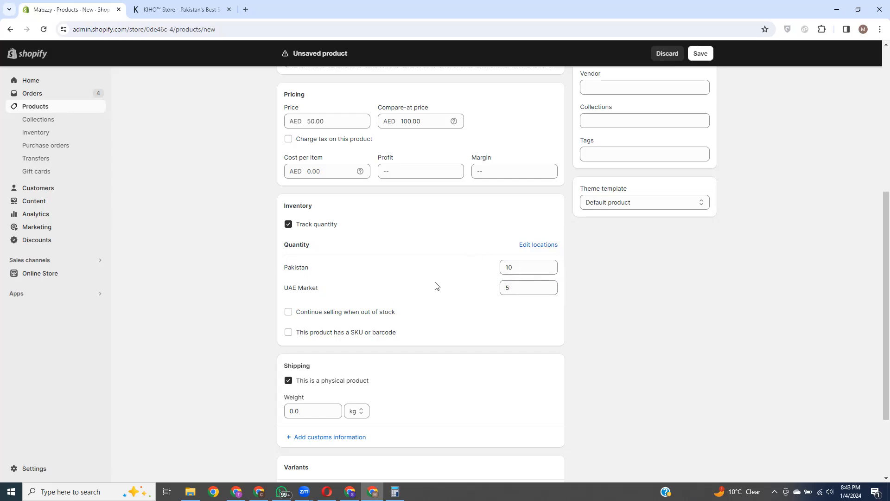
double_click(509, 268)
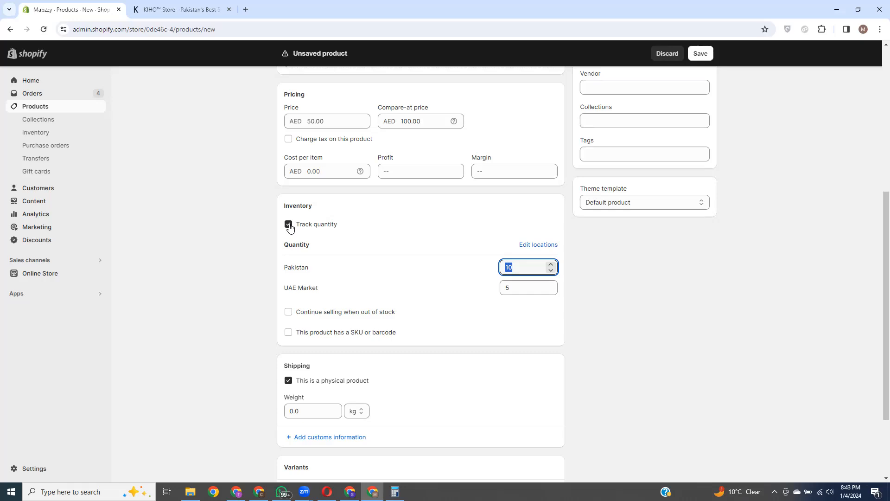
Step: Turn off Track quantity and enable 'This product has a SKU or barcode'
left_click(289, 225)
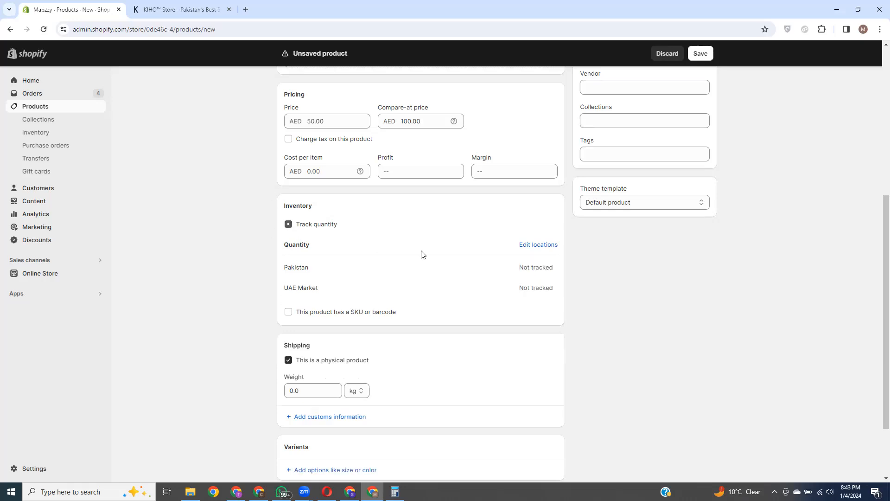
scroll(441, 241, "down", 2)
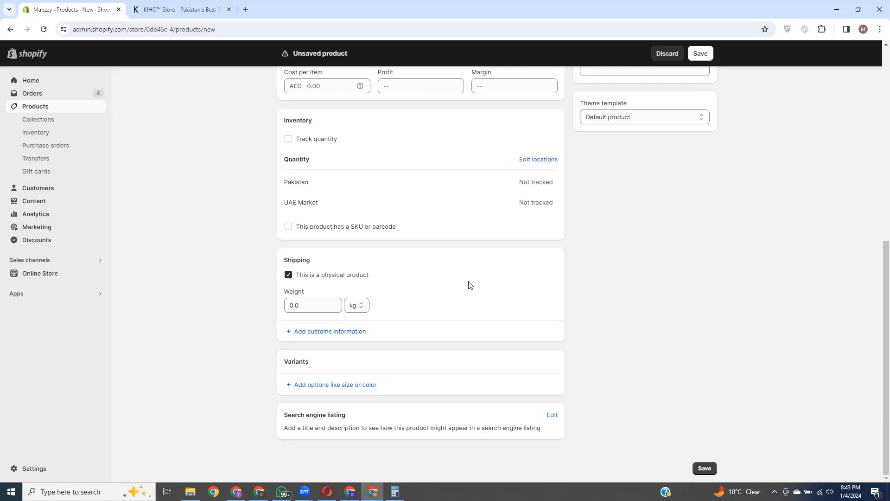
scroll(468, 285, "up", 3)
scroll(467, 281, "down", 3)
left_click(288, 227)
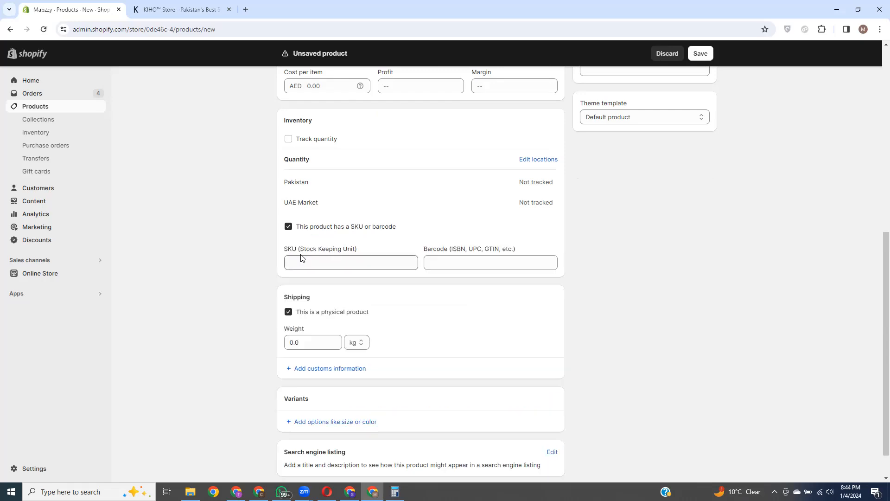
Step: In a new tab, open the G5 Game Box product page on the Zambeel site
left_click(246, 9)
type("my")
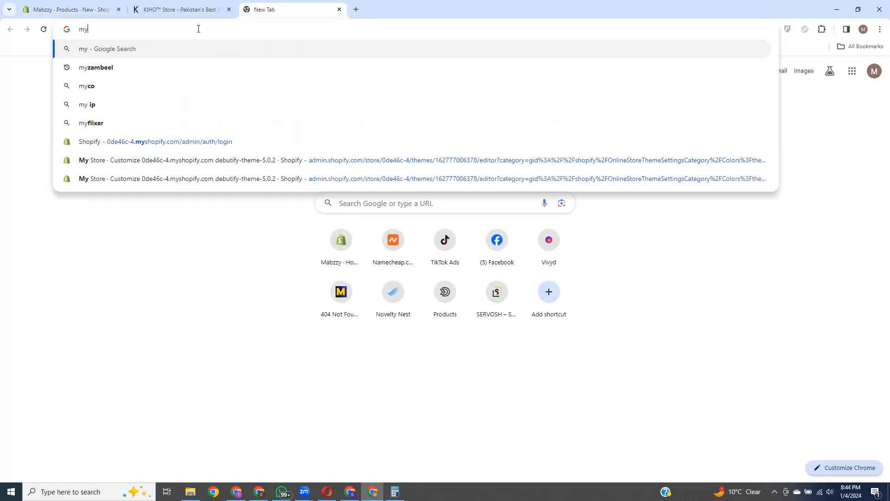
left_click(127, 68)
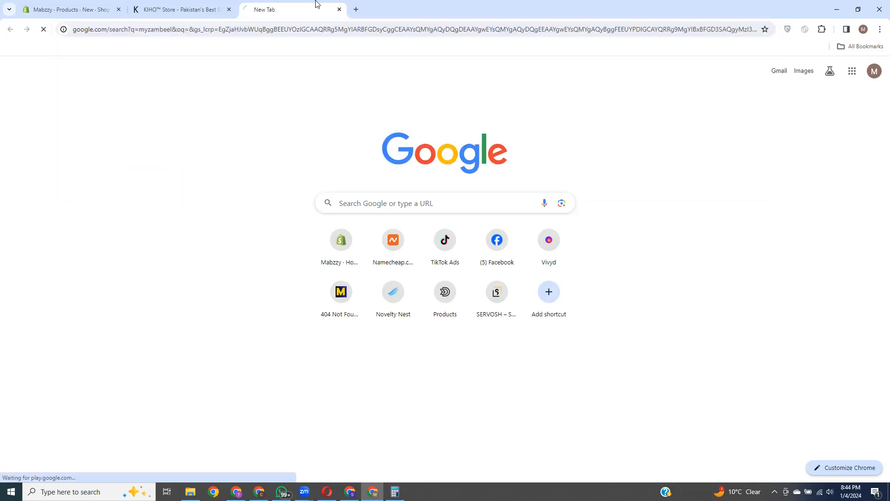
left_click(160, 183)
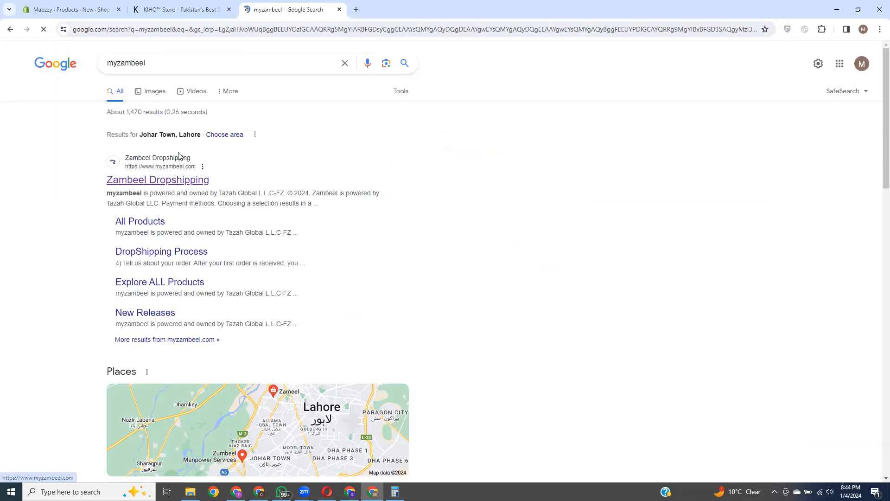
scroll(566, 397, "down", 10)
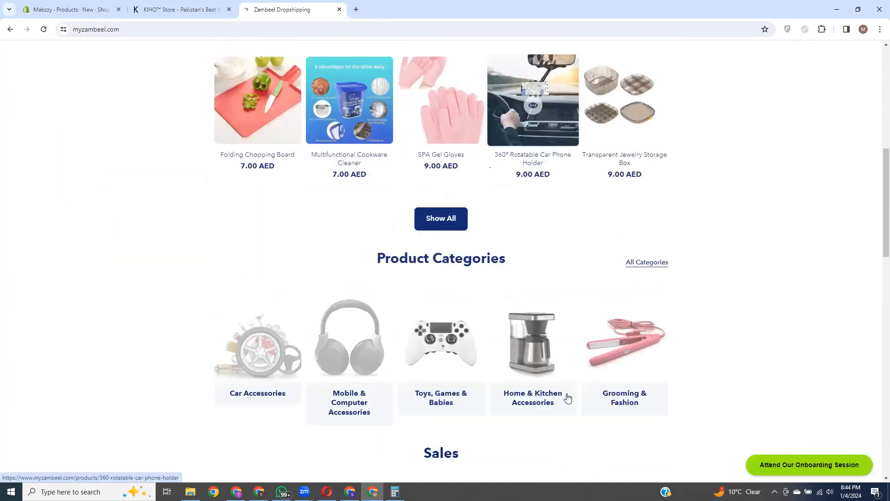
scroll(696, 321, "down", 5)
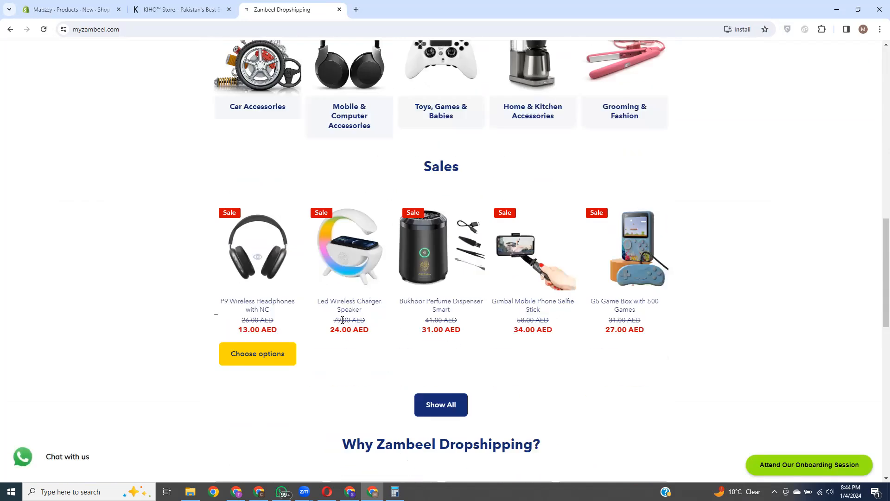
left_click(651, 226)
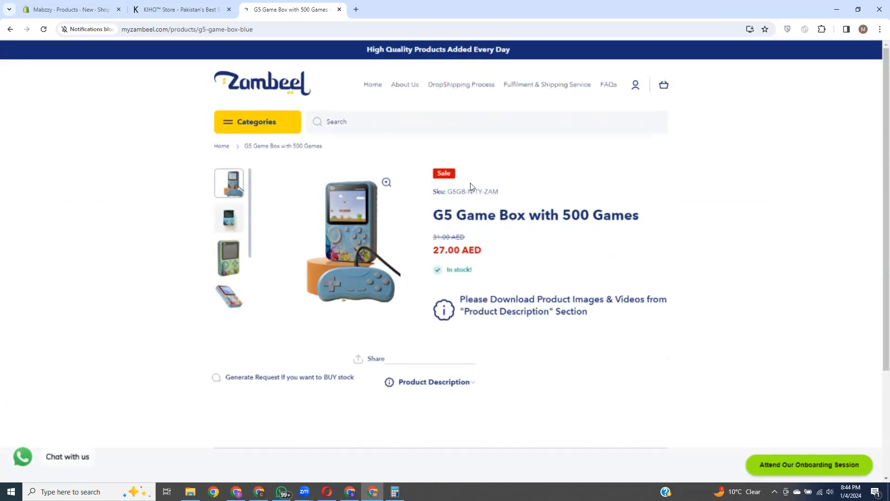
Step: Copy the SKU G5GB-N-TY-ZAM into the Shopify product's SKU field
left_click(70, 12)
left_click(304, 264)
left_click(290, 9)
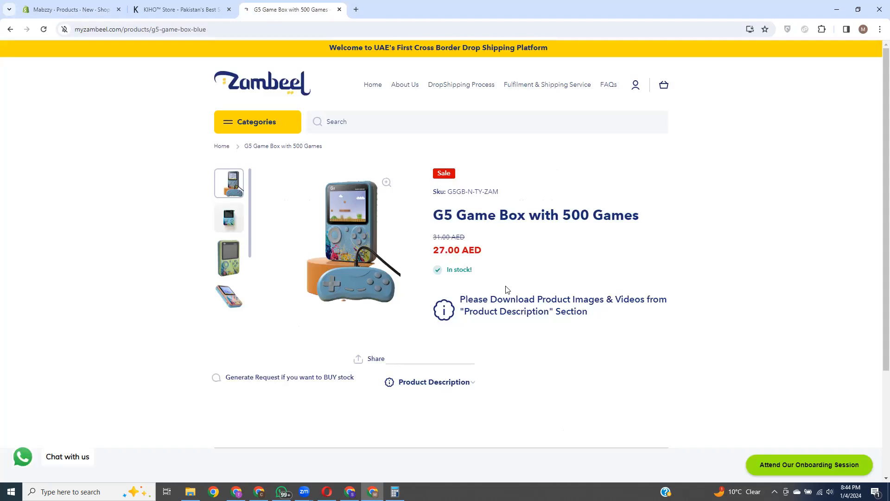
left_click_drag(499, 192, 450, 192)
key("ctrl+c")
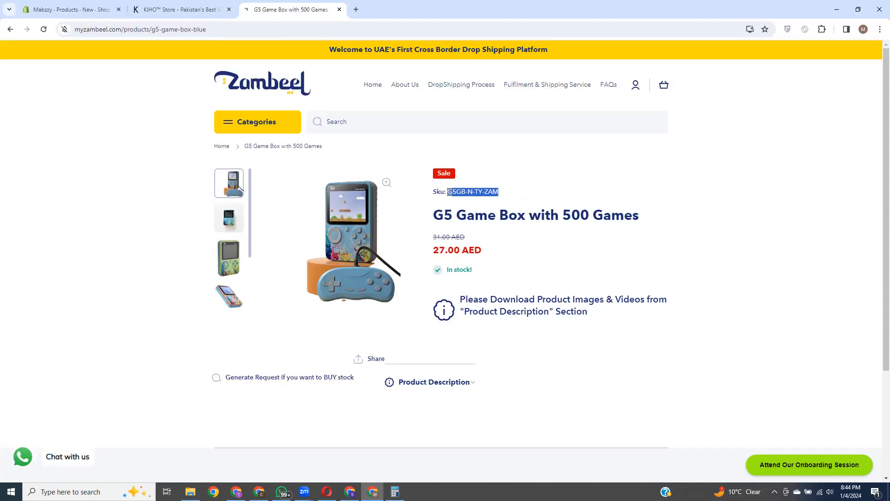
left_click(70, 9)
key("ctrl+v")
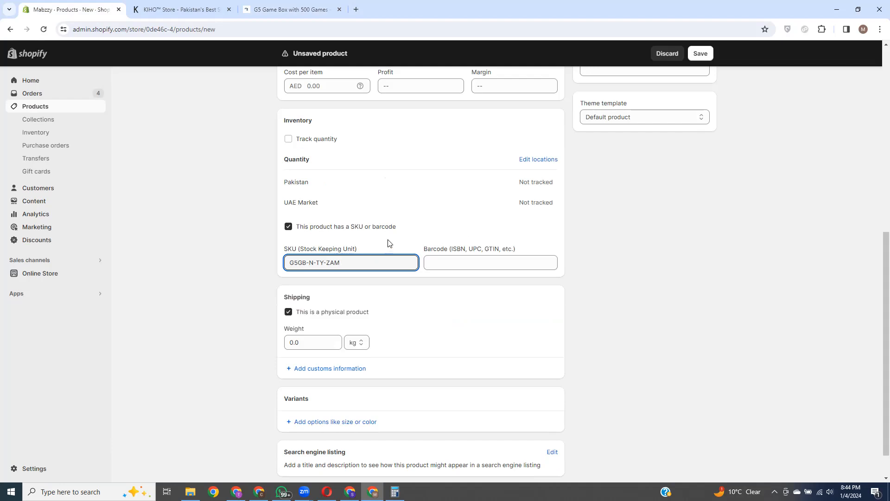
Step: Delete the pasted G5GB-N-TY-ZAM code, leaving the SKU field empty
key("BackSpace")
key("BackSpace")
key("BackSpace")
key("BackSpace")
key("BackSpace")
key("BackSpace")
key("BackSpace")
key("BackSpace")
key("BackSpace")
key("BackSpace")
key("BackSpace")
key("BackSpace")
key("BackSpace")
scroll(415, 269, "down", 1)
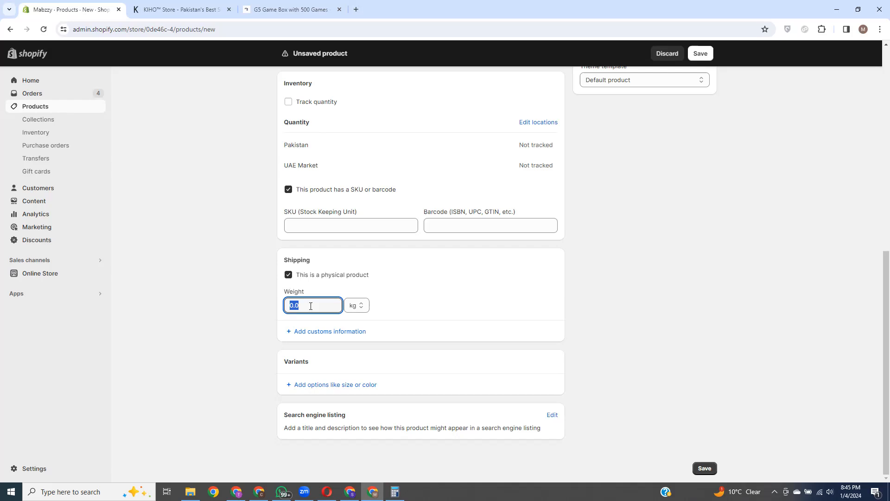
Step: Change the product's shipping weight from 0.0 to 0.1 kg
key("BackSpace")
left_click(310, 319)
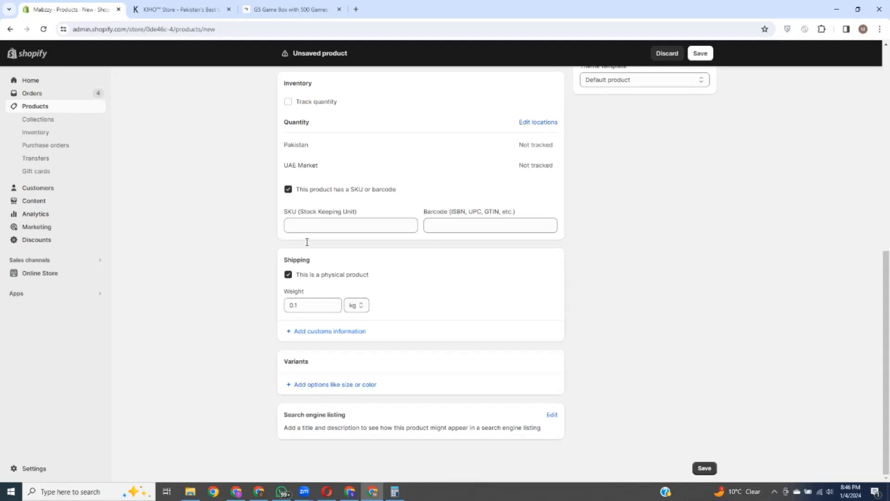
Step: Add an unnamed variant option, then enter theproductemporium.com in a new tab
left_click(331, 389)
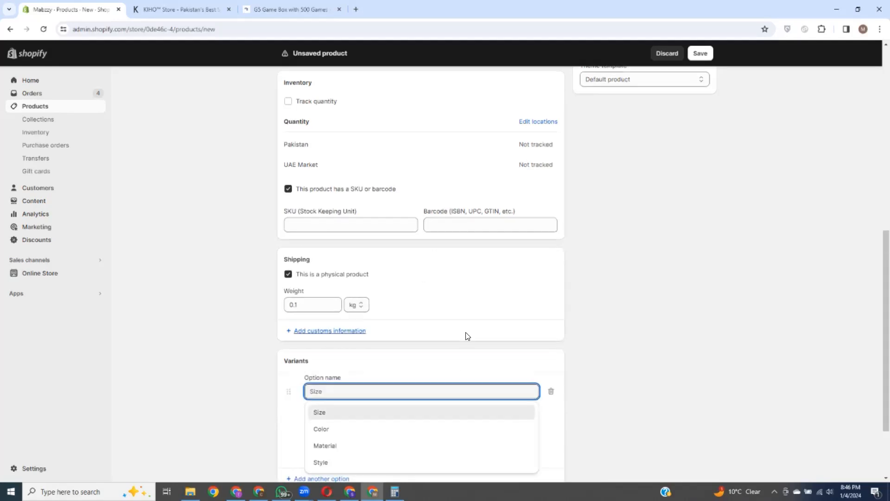
scroll(467, 334, "down", 3)
left_click(420, 265)
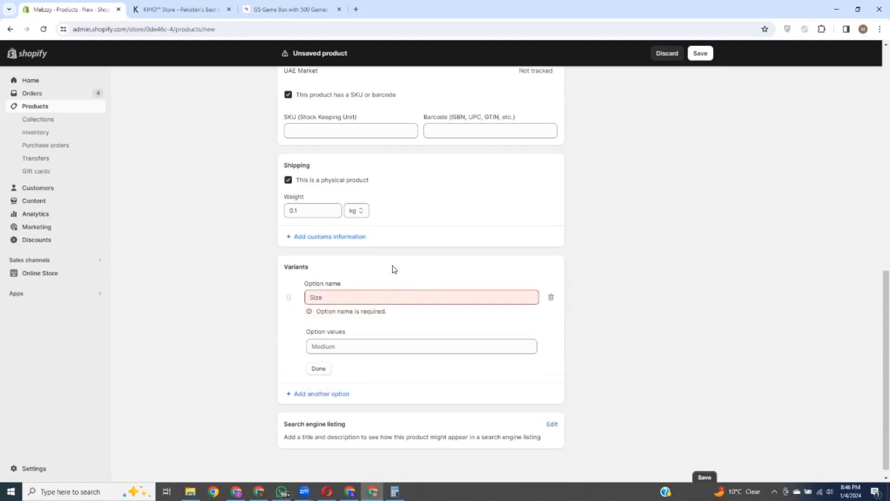
left_click(354, 10)
type("theproduc")
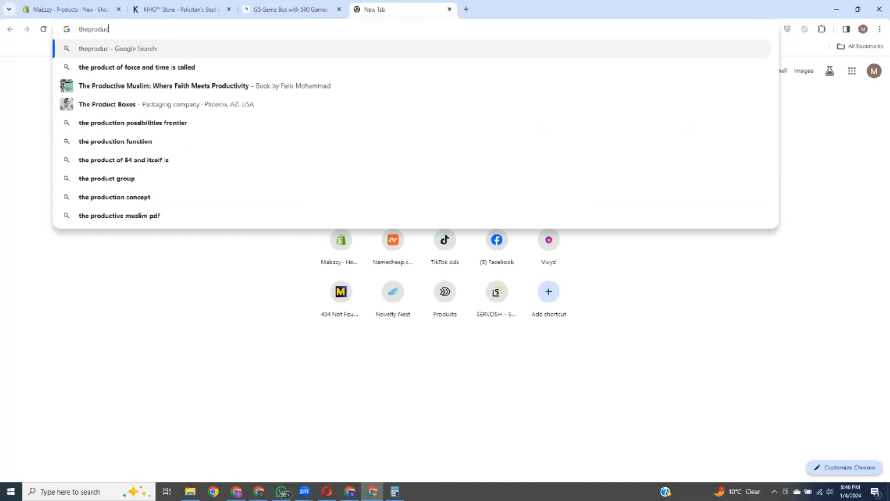
type("temporium.com")
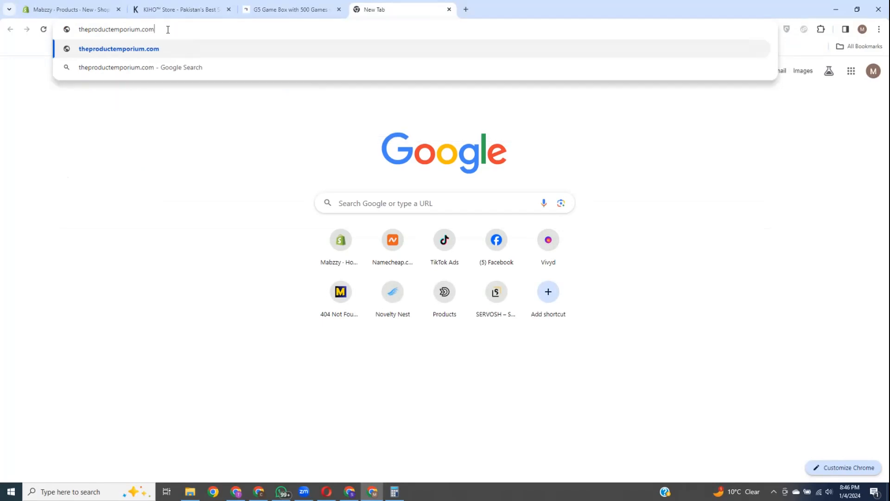
Step: Preview the Posture Corrector 2.0 in sizes M, L, XL, XXL and colour PINK
key("Return")
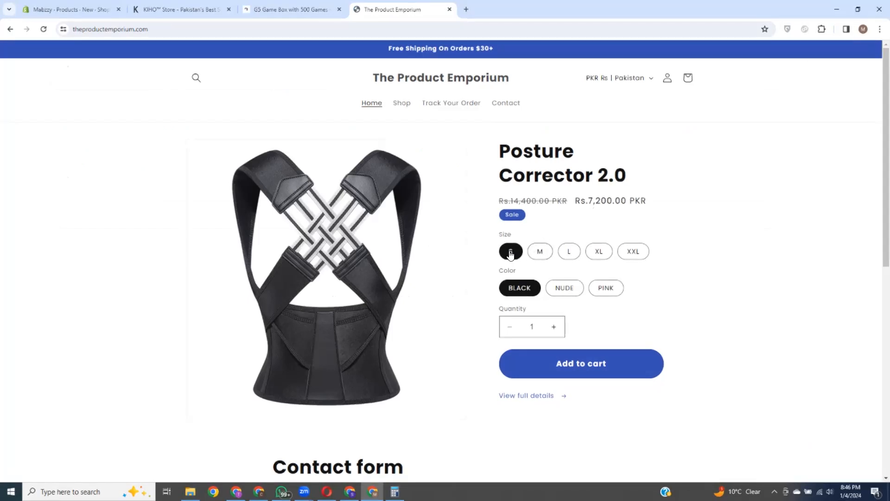
left_click(541, 251)
scroll(544, 254, "down", 2)
left_click(575, 155)
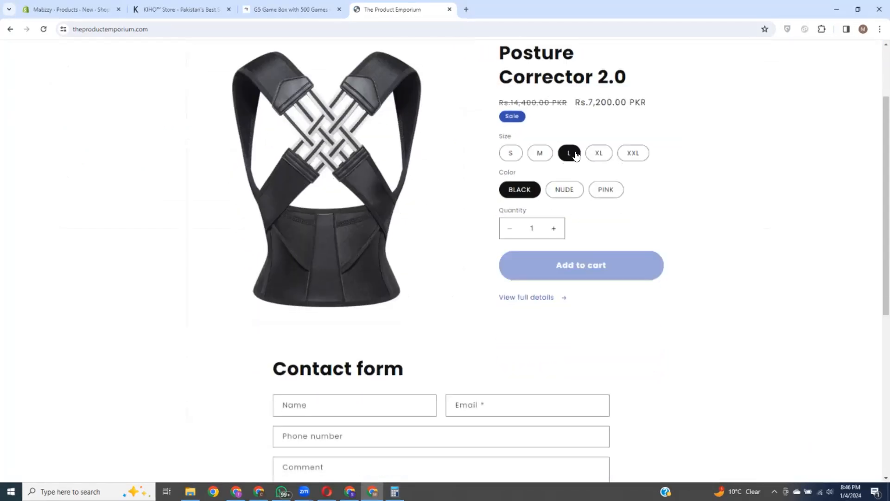
left_click(598, 155)
left_click(635, 154)
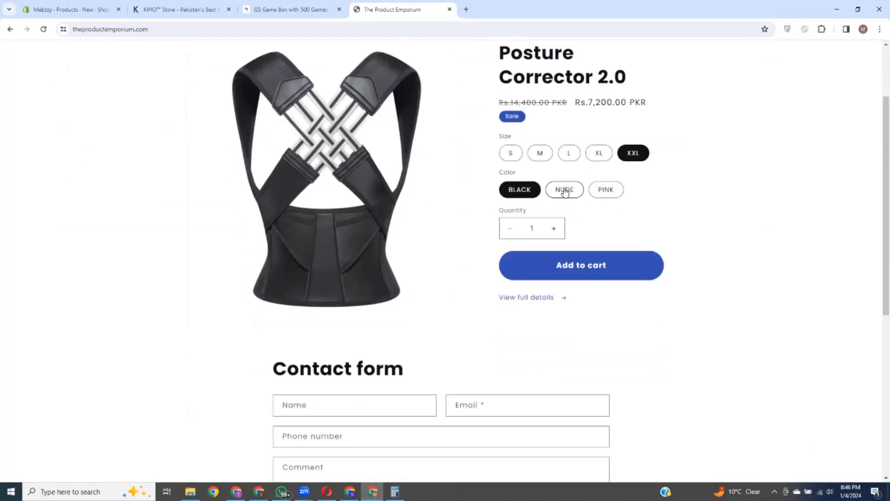
left_click(584, 160)
left_click(607, 191)
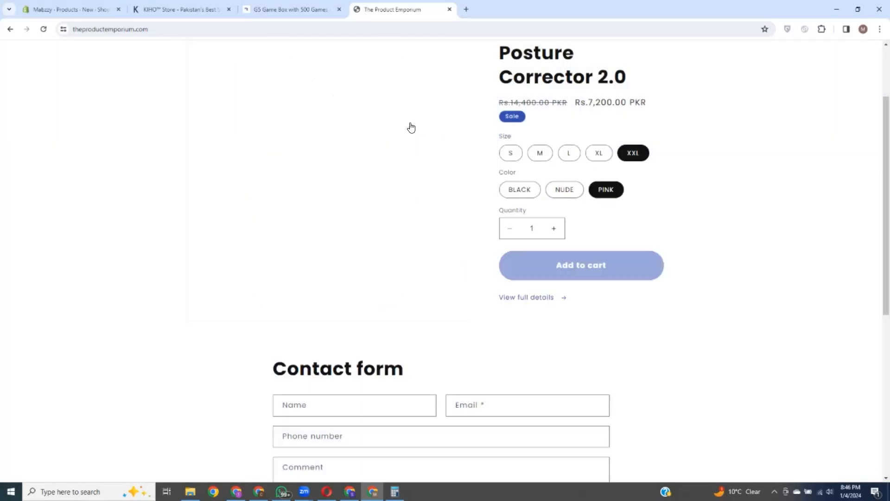
left_click(78, 8)
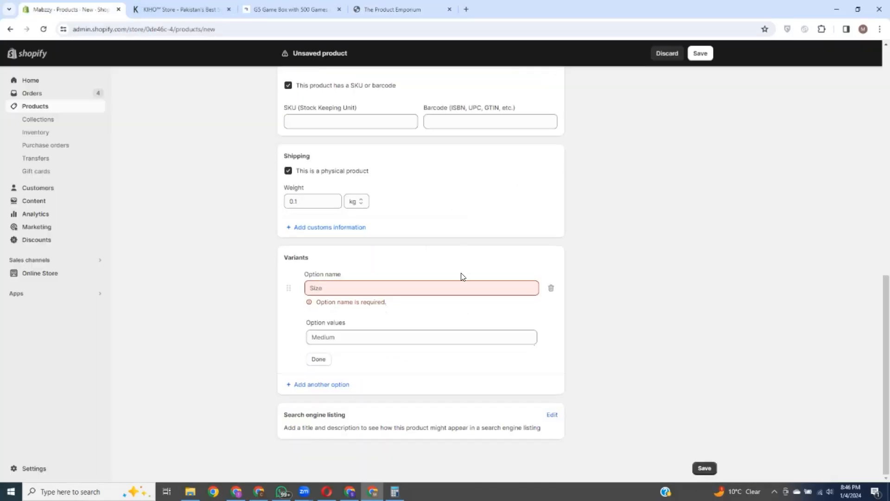
Step: Name the variant option Colors with values Blue and Black
left_click(351, 288)
type("Co")
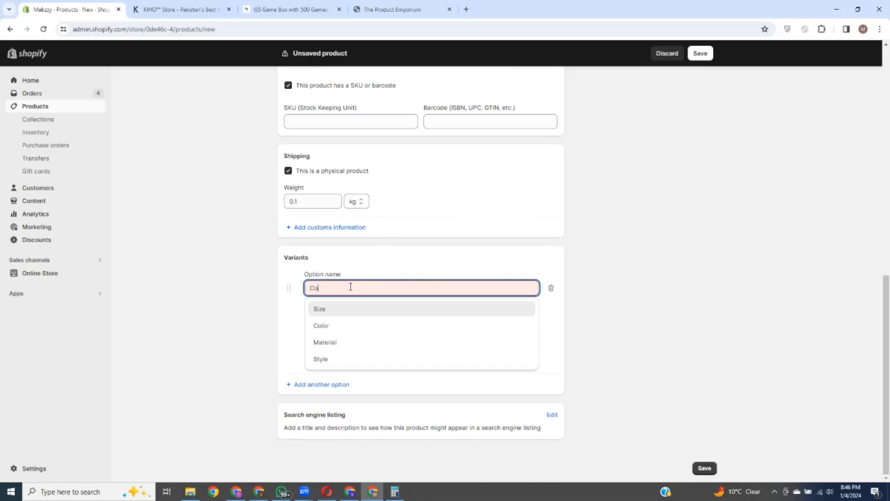
type("lors")
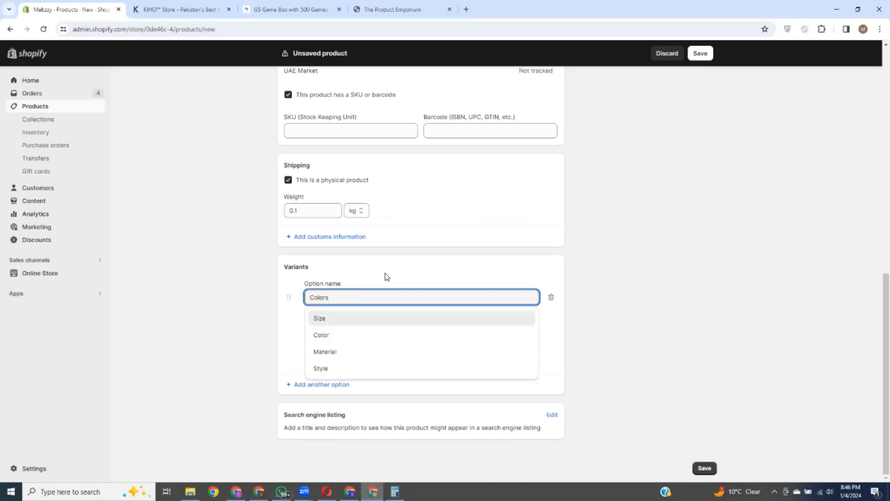
left_click(387, 277)
left_click(356, 333)
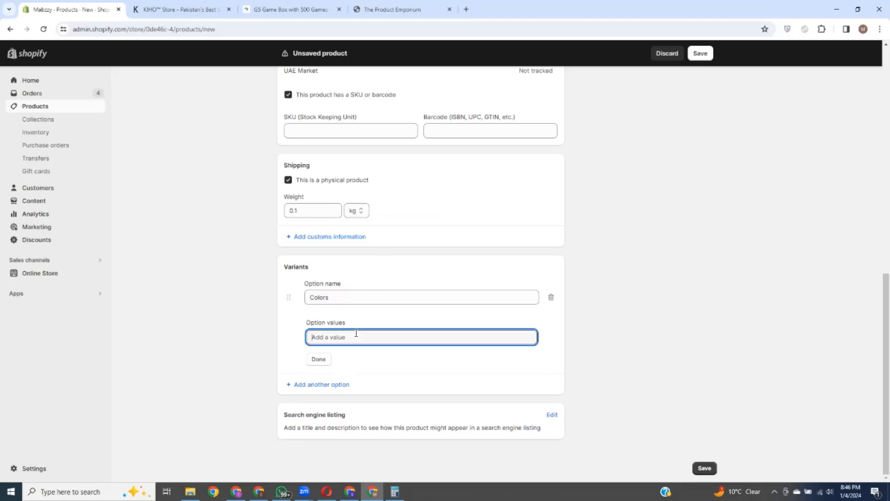
type("Blue")
left_click(365, 354)
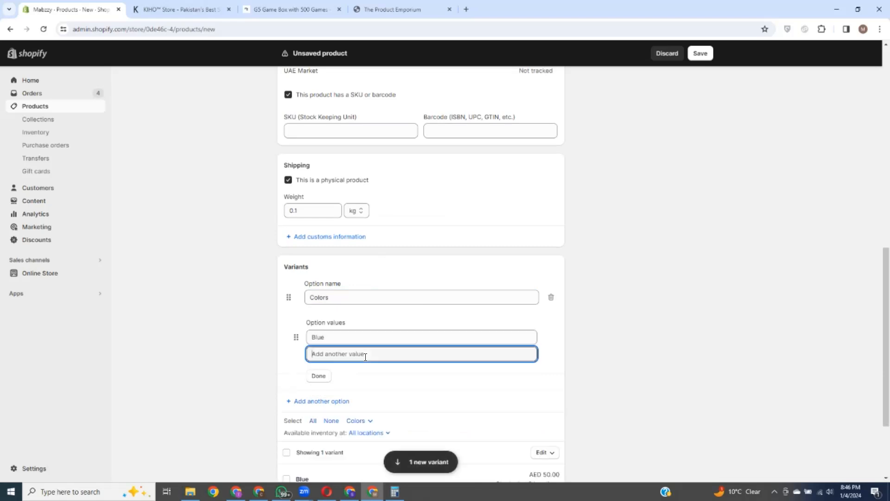
type("Black")
left_click(415, 262)
scroll(343, 231, "down", 3)
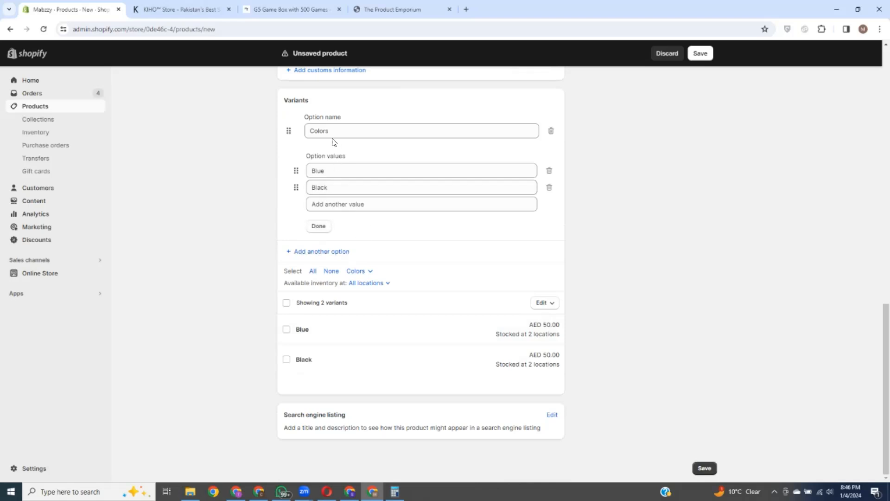
Step: Add a second variant option and name it Sizes
left_click(320, 252)
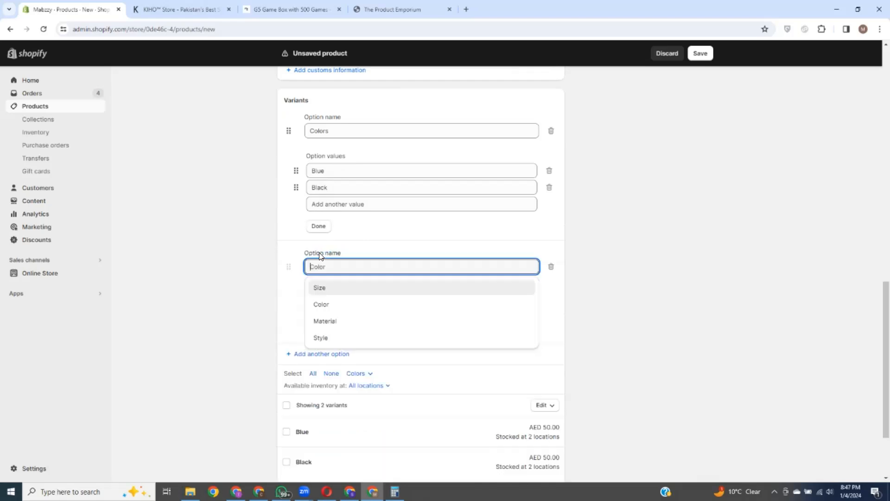
left_click(329, 288)
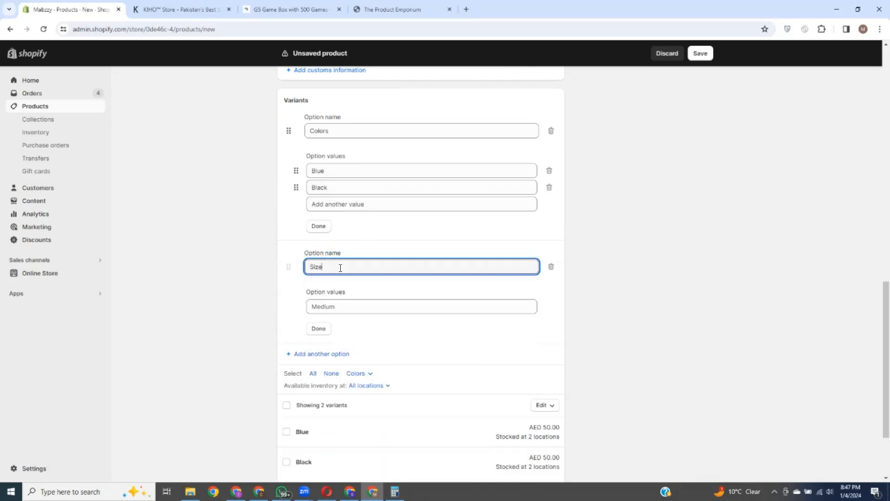
left_click(338, 131)
left_click(378, 111)
left_click(327, 267)
type("s")
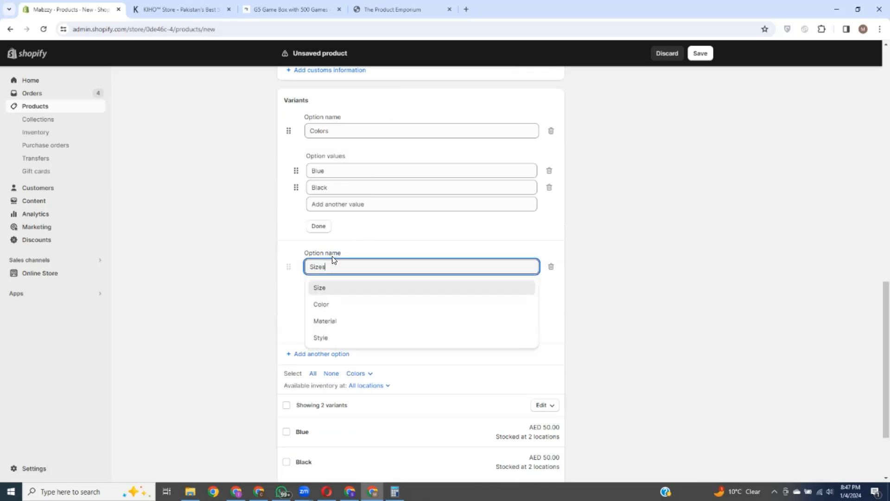
left_click(426, 251)
Step: Enter the Sizes values M, L, Xl and XXL
left_click(357, 307)
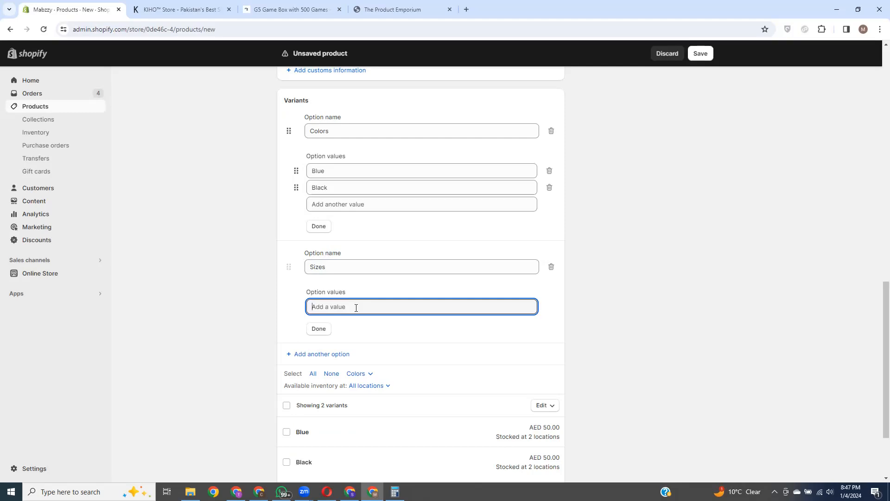
type("M")
left_click(352, 323)
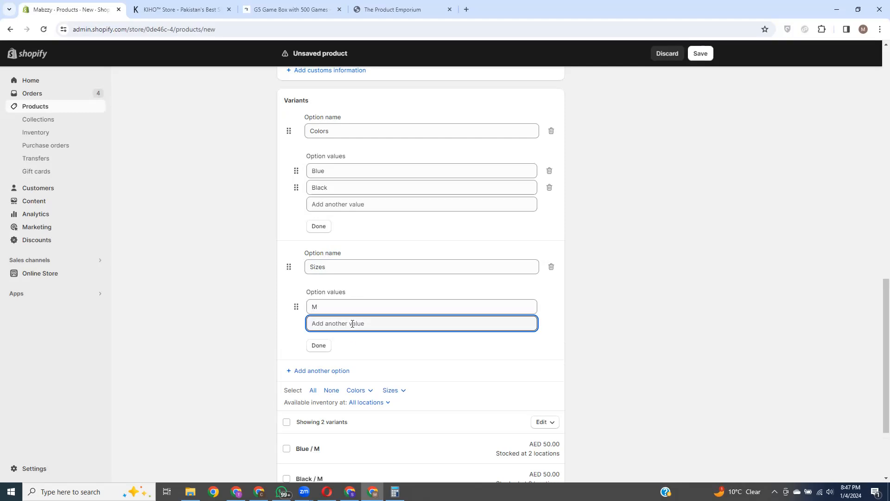
type("L")
left_click(360, 341)
type("Xl")
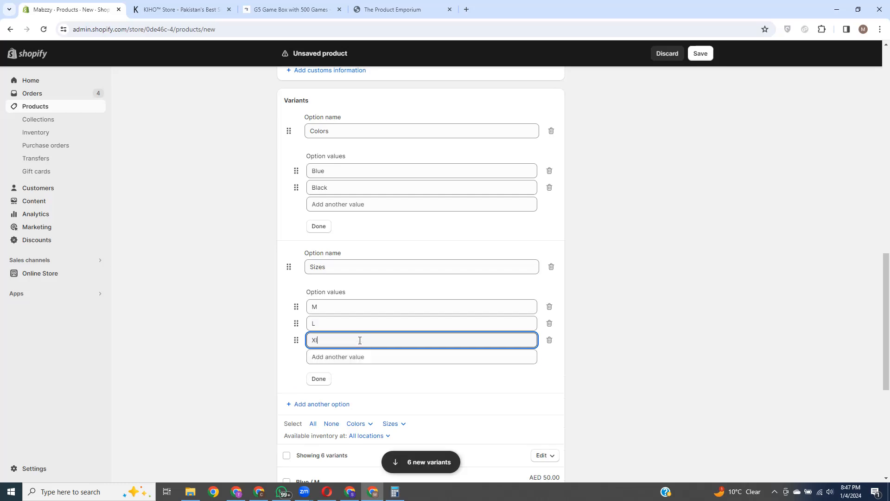
left_click(365, 359)
type("X")
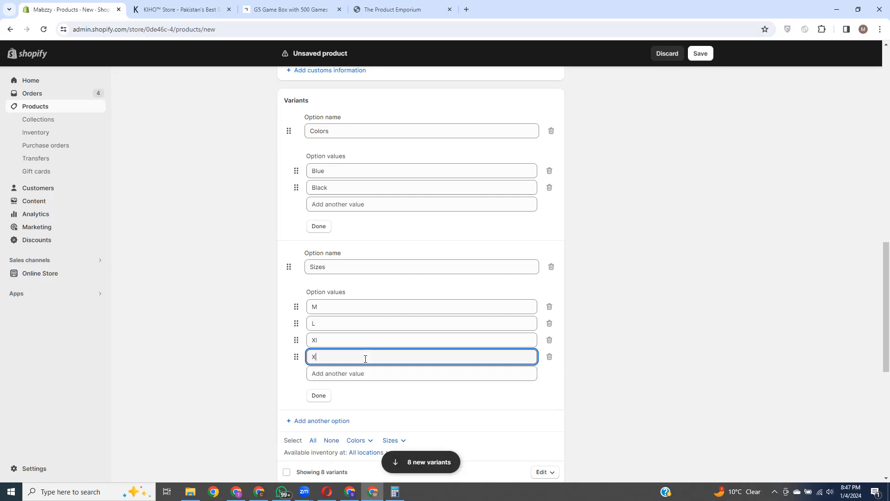
type("XL")
scroll(413, 283, "down", 2)
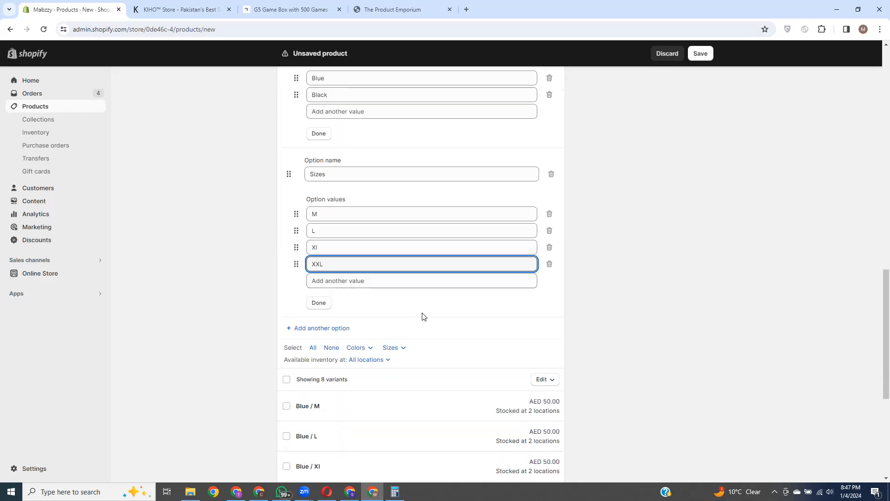
Step: Add a third variant option named Material
left_click(328, 331)
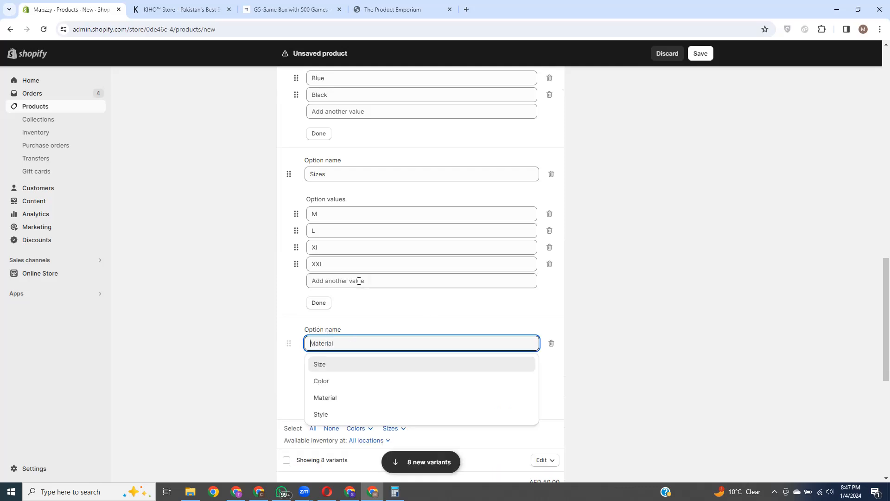
scroll(341, 120, "up", 1)
scroll(369, 258, "up", 1)
scroll(372, 258, "down", 3)
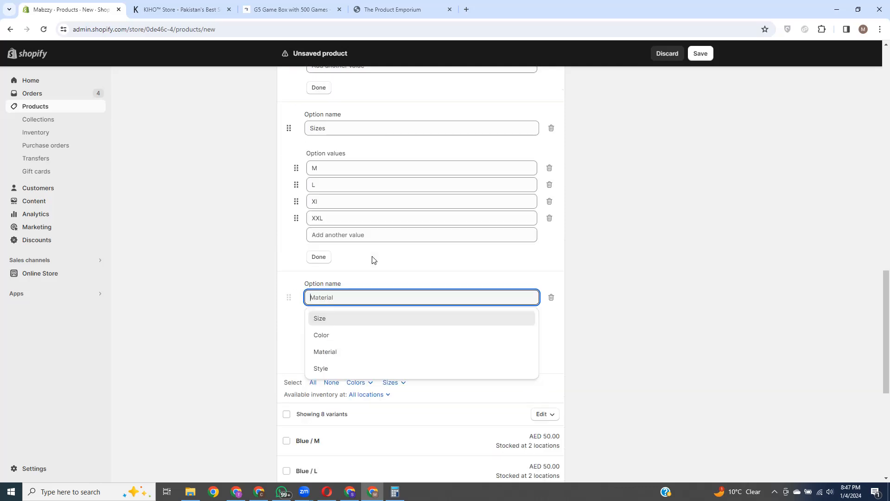
left_click(353, 357)
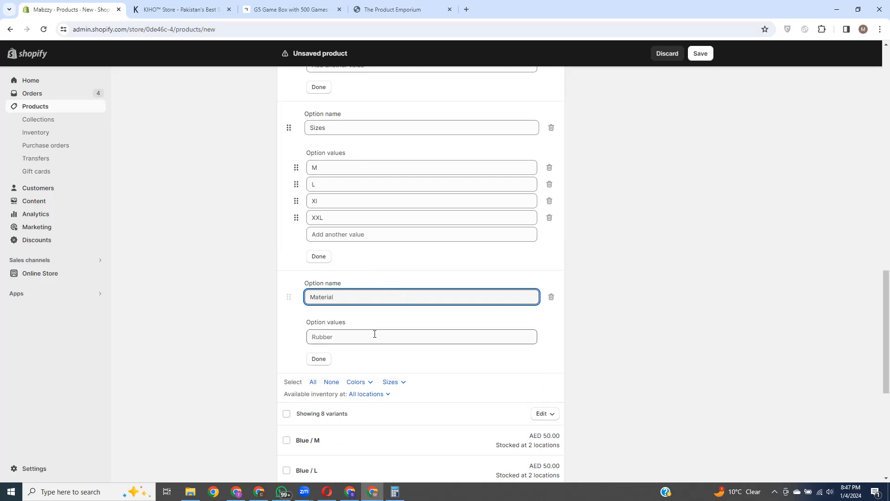
left_click(339, 338)
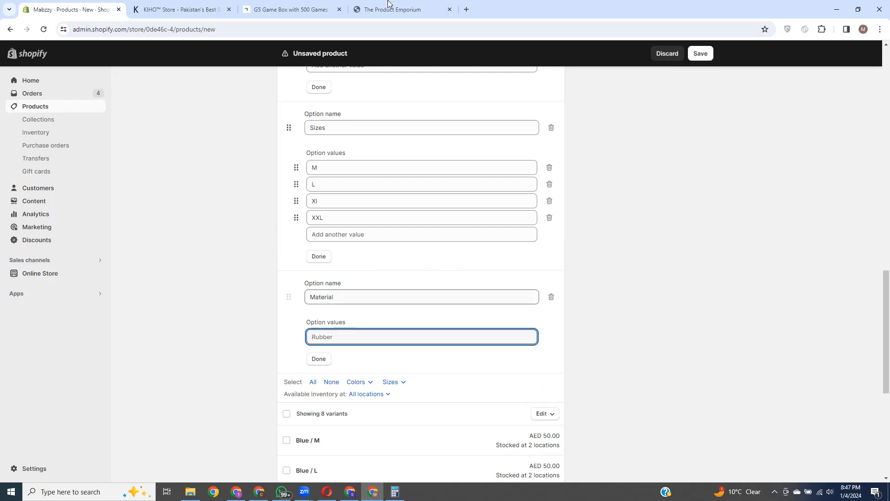
Step: Compare with the storefront's Color option label, then review the Material option name
left_click(402, 8)
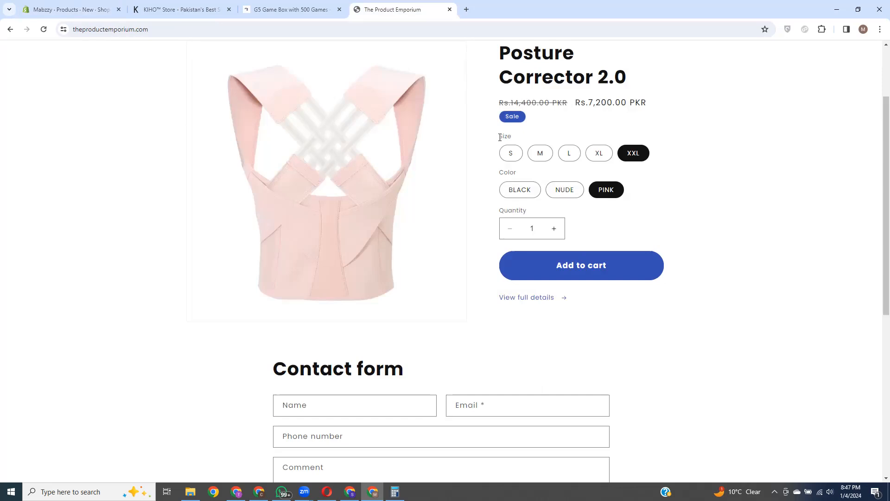
left_click_drag(503, 172, 517, 173)
left_click(83, 9)
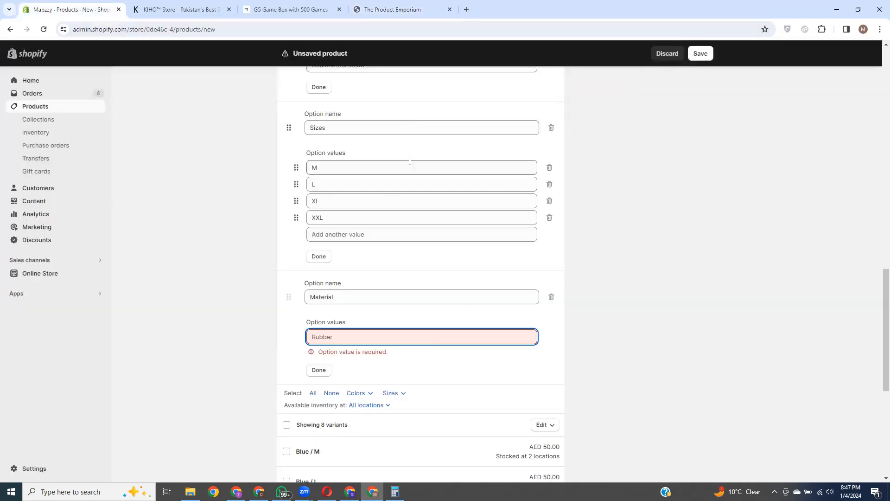
left_click(362, 298)
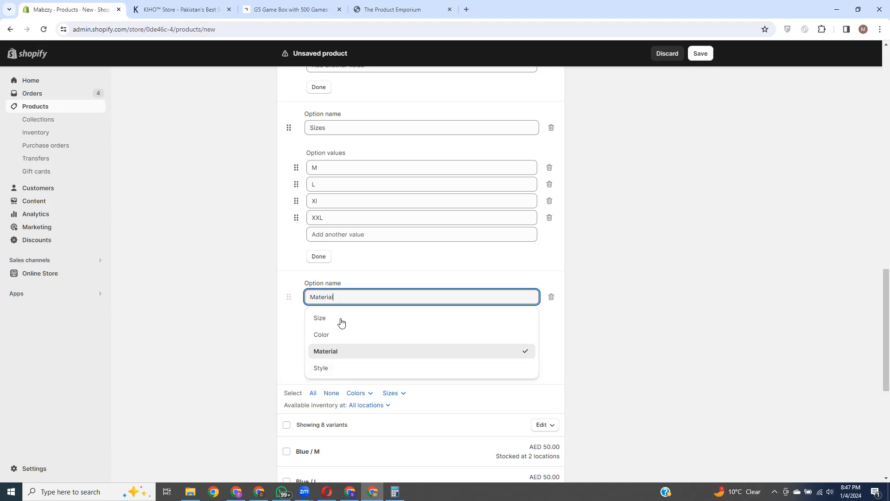
left_click(397, 271)
Step: Look over the eight-variant list, then head back to the Products list
scroll(459, 341, "down", 1)
scroll(461, 343, "down", 3)
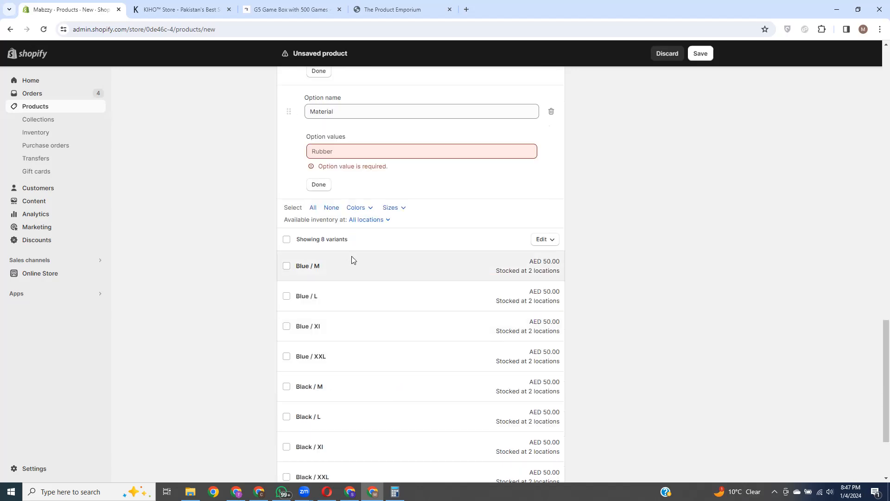
scroll(352, 259, "up", 3)
scroll(363, 262, "up", 12)
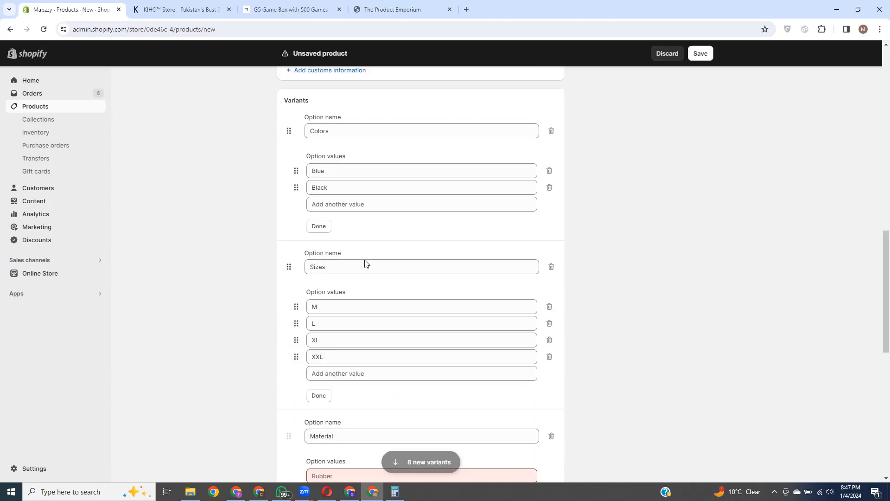
scroll(450, 244, "down", 17)
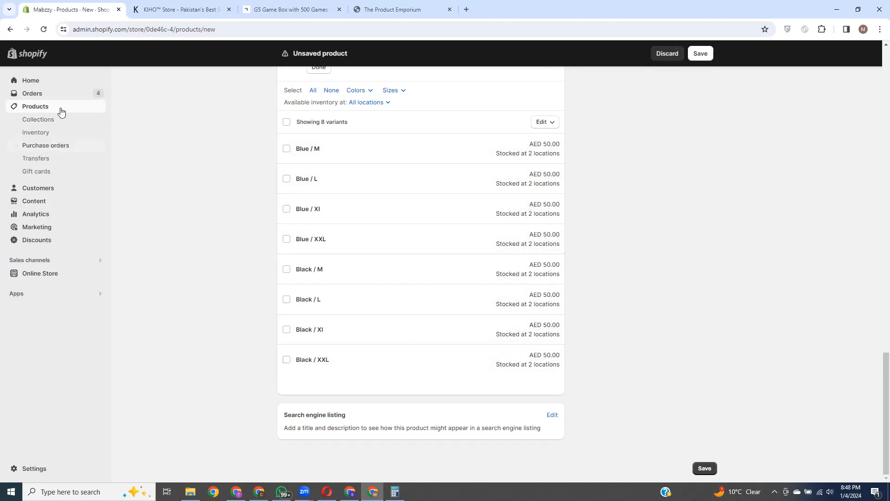
left_click(45, 108)
Step: Discard the draft and open the Mabzzy™ 2-in-1 Portable Ice Ball Maker product
left_click(543, 286)
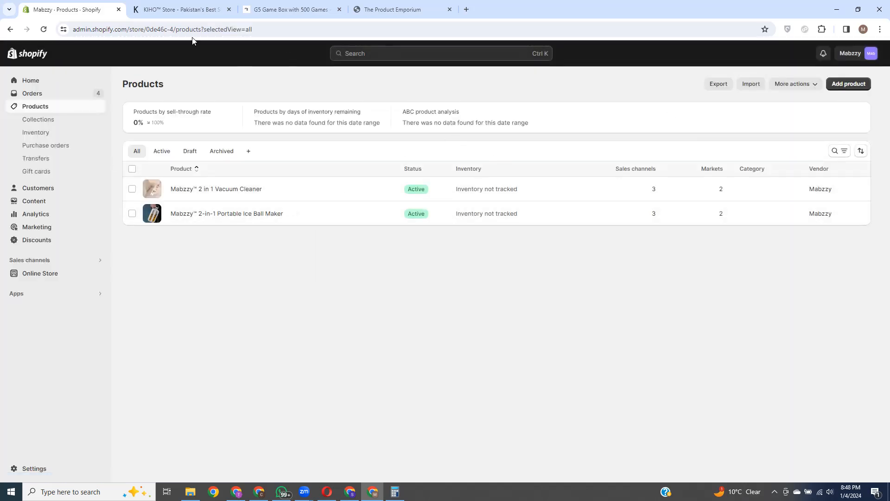
left_click(337, 218)
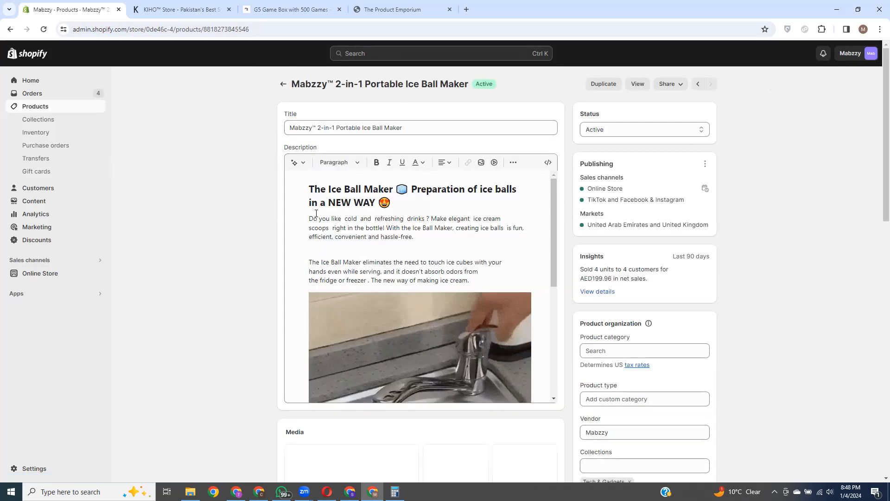
left_click(379, 127)
left_click_drag(403, 127, 284, 130)
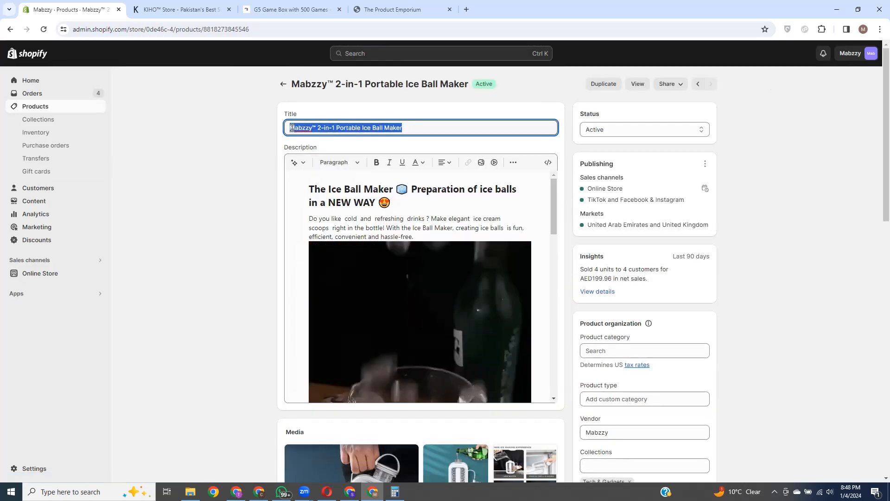
left_click(401, 110)
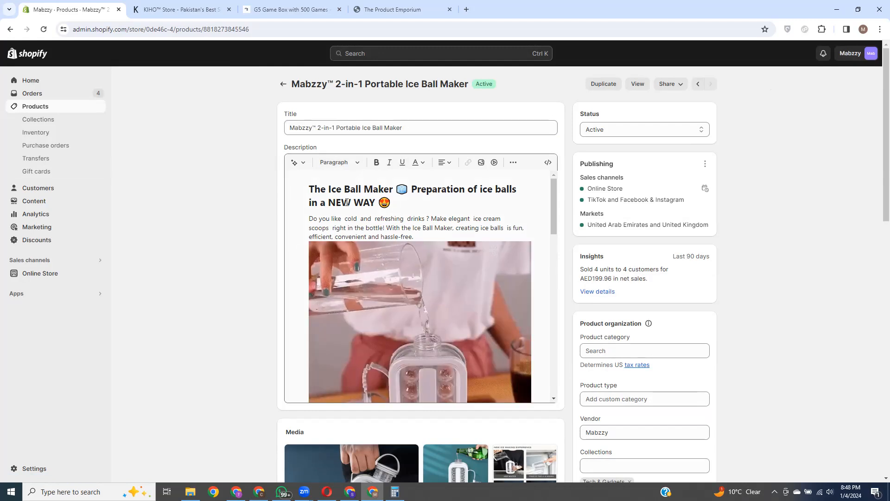
Step: Review its description and pricing: AED 49.99 against a compare-at AED 89.99
left_click_drag(309, 189, 408, 208)
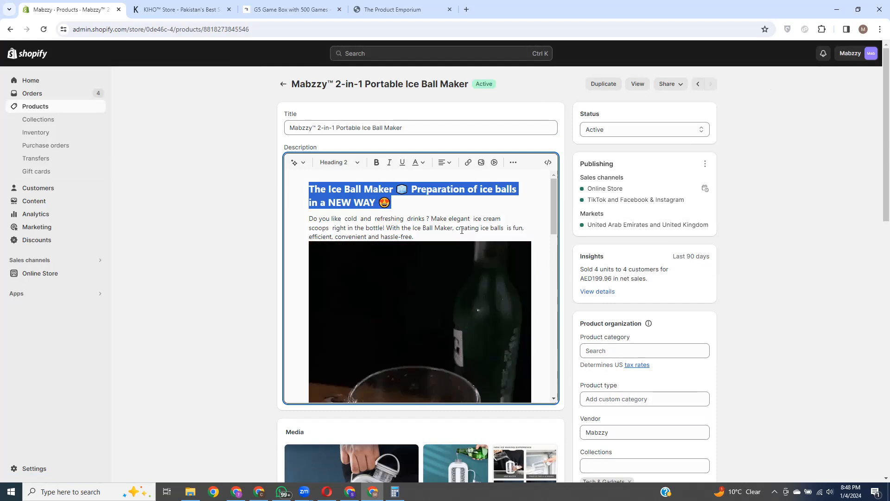
scroll(427, 270, "down", 3)
scroll(389, 244, "up", 2)
left_click_drag(309, 218, 416, 237)
scroll(468, 309, "down", 2)
scroll(468, 309, "down", 6)
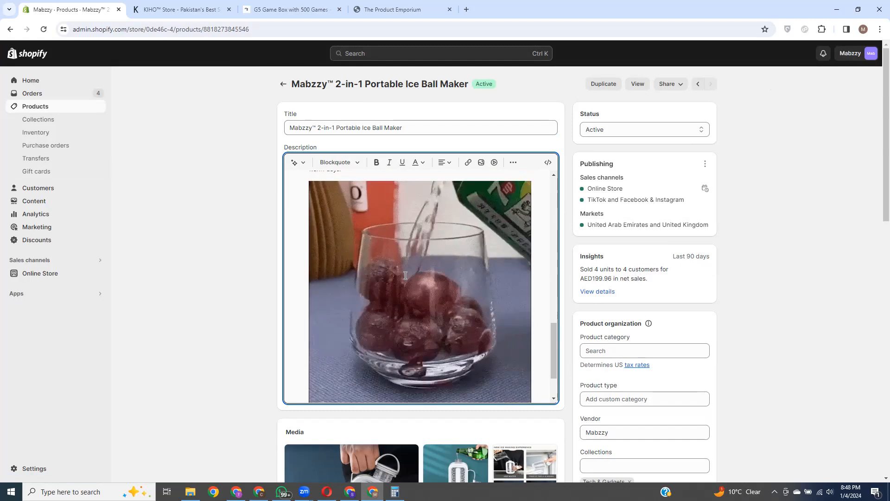
scroll(445, 297, "down", 2)
scroll(481, 304, "down", 6)
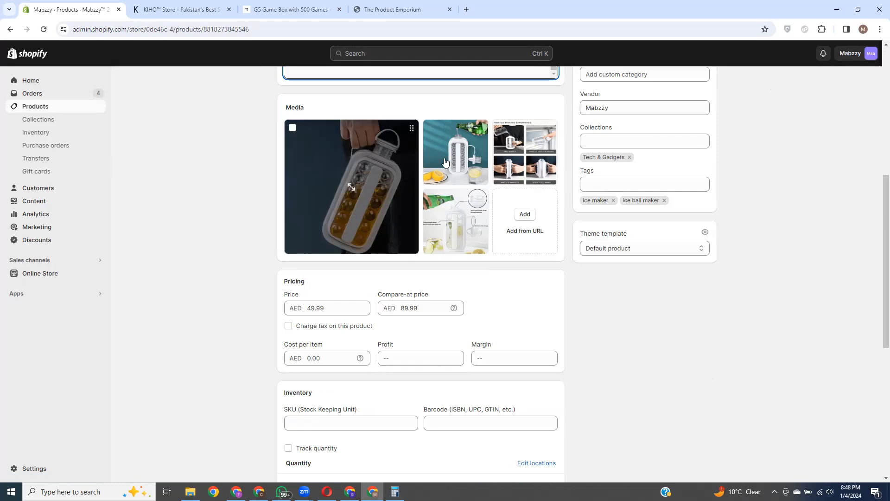
scroll(487, 265, "down", 2)
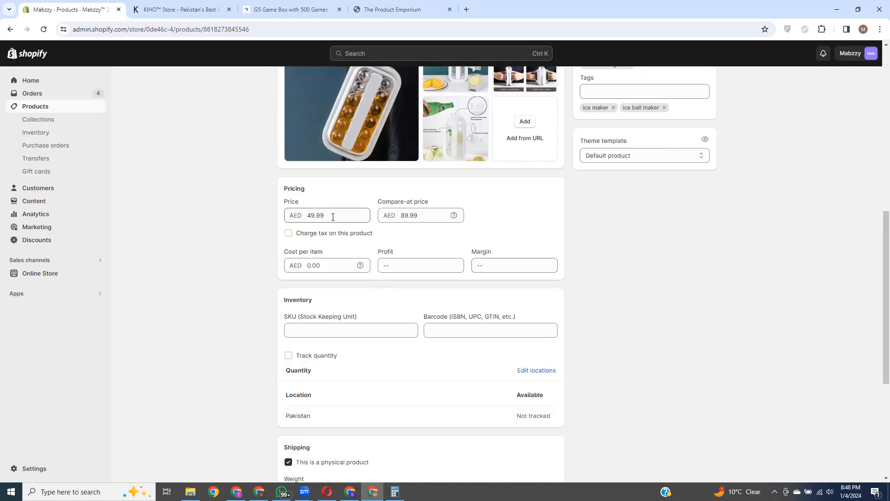
left_click(334, 215)
left_click(421, 216)
left_click(393, 191)
left_click(310, 215)
left_click(400, 190)
left_click(402, 214)
left_click(412, 189)
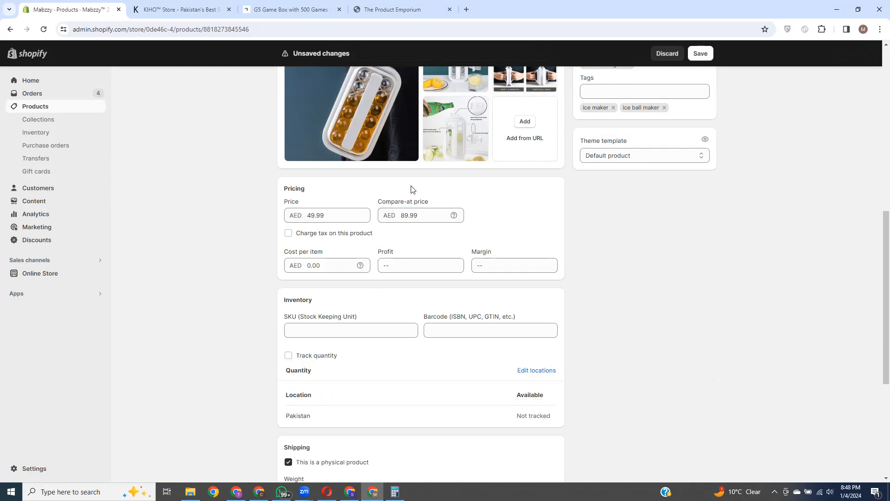
left_click(407, 216)
left_click(433, 185)
scroll(348, 209, "down", 3)
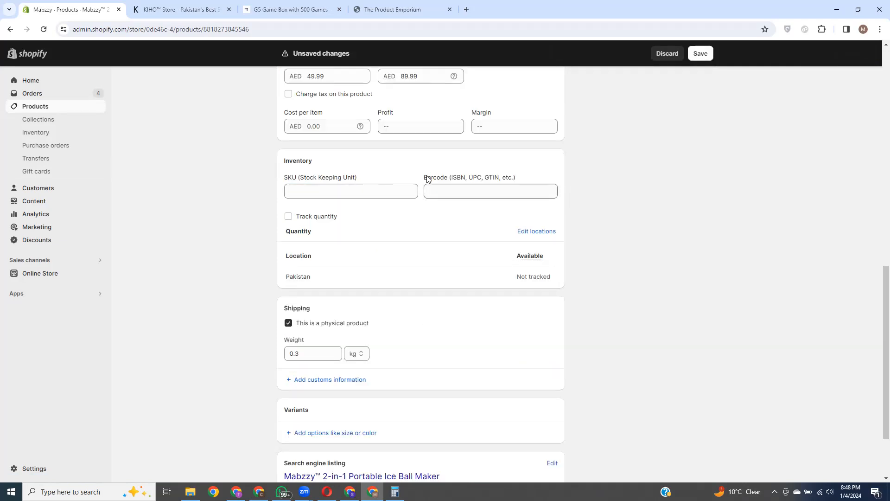
scroll(430, 170, "down", 1)
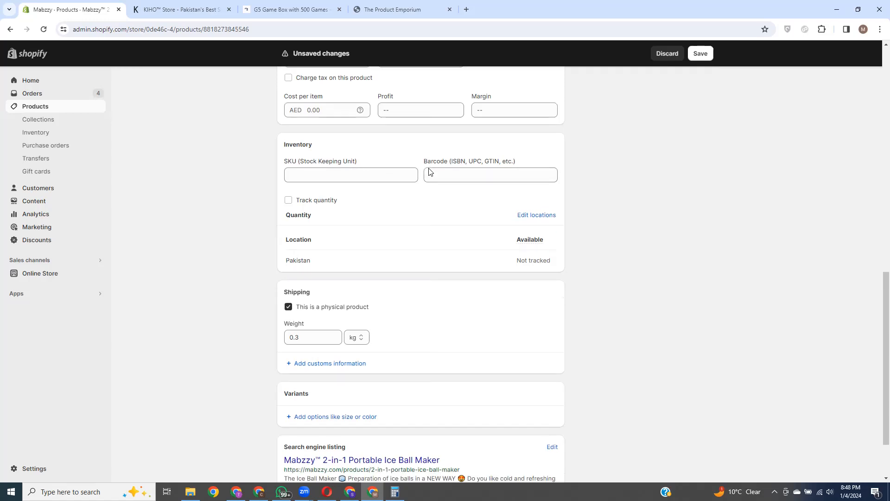
scroll(421, 242, "down", 1)
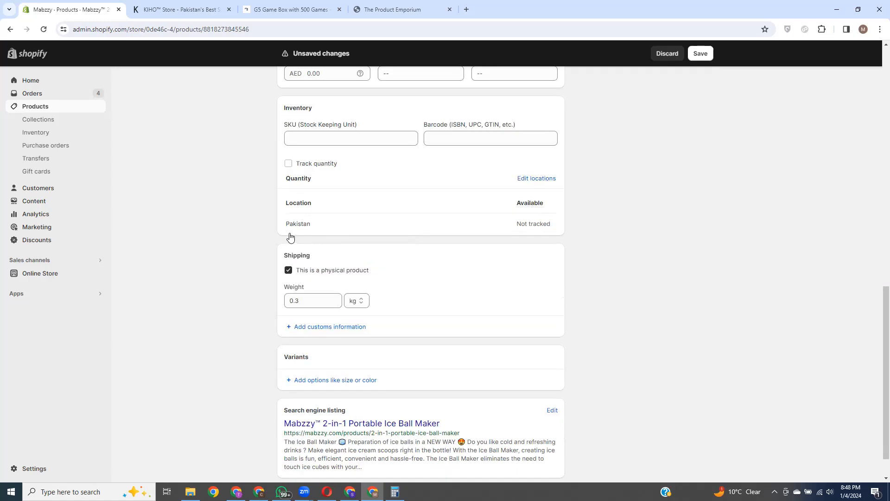
scroll(291, 238, "down", 1)
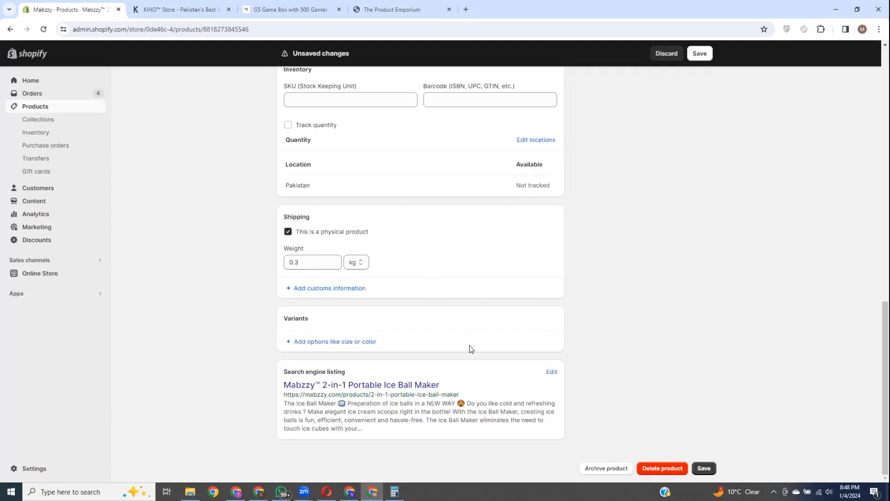
scroll(468, 348, "up", 15)
scroll(421, 345, "down", 10)
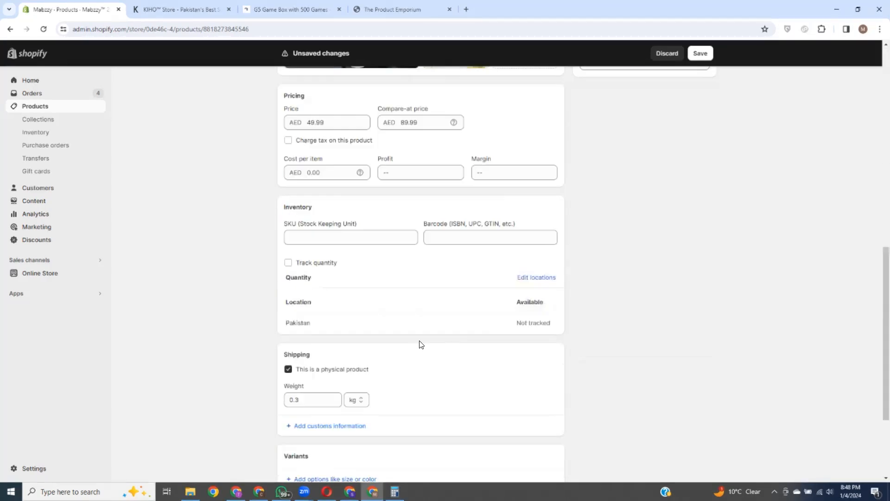
scroll(421, 344, "down", 3)
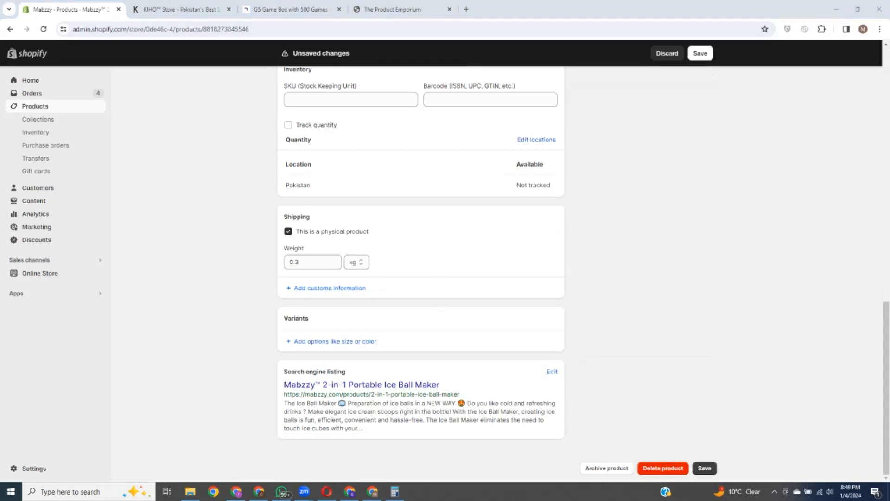
scroll(509, 263, "up", 10)
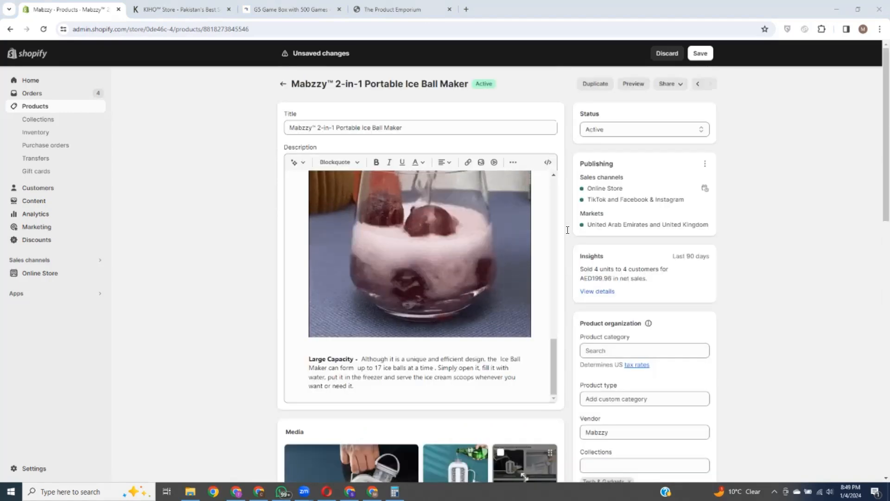
scroll(453, 270, "up", 10)
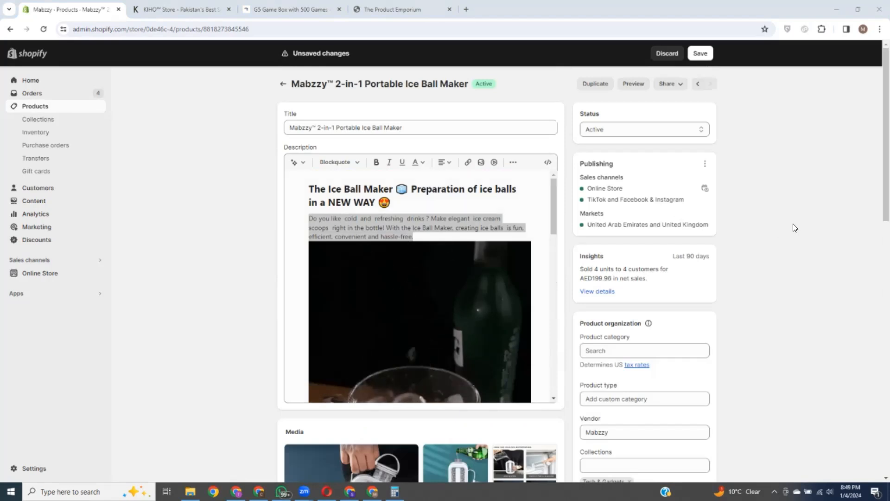
left_click(519, 200)
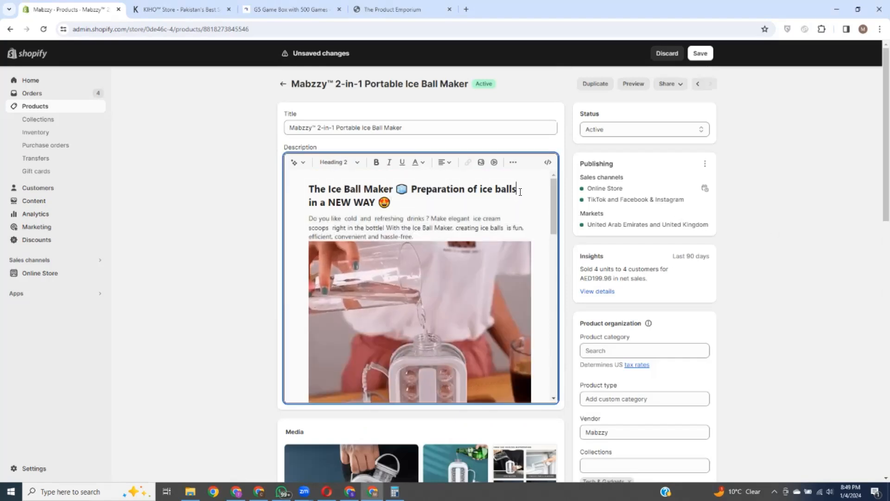
triple_click(389, 204)
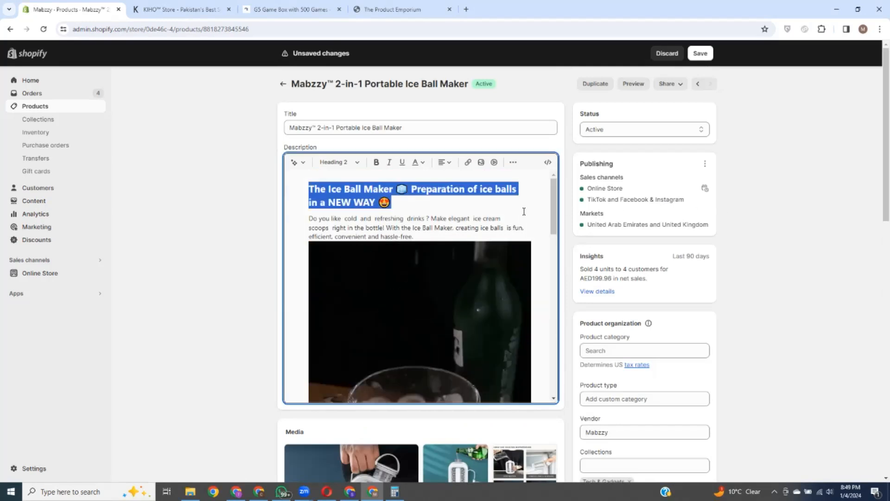
left_click(808, 218)
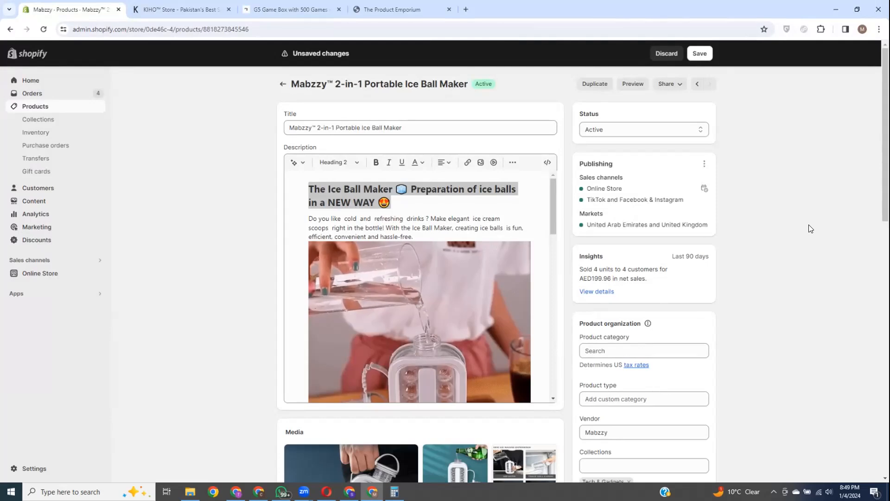
scroll(526, 258, "down", 10)
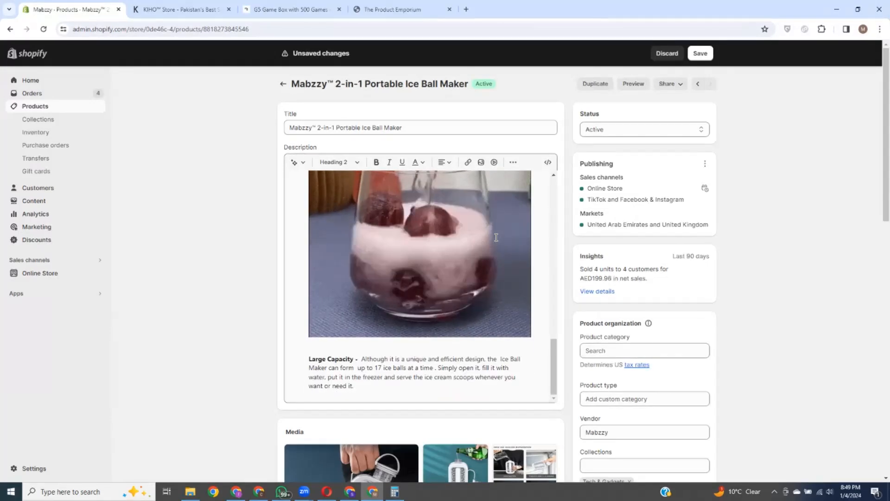
scroll(453, 232, "up", 4)
scroll(453, 232, "up", 5)
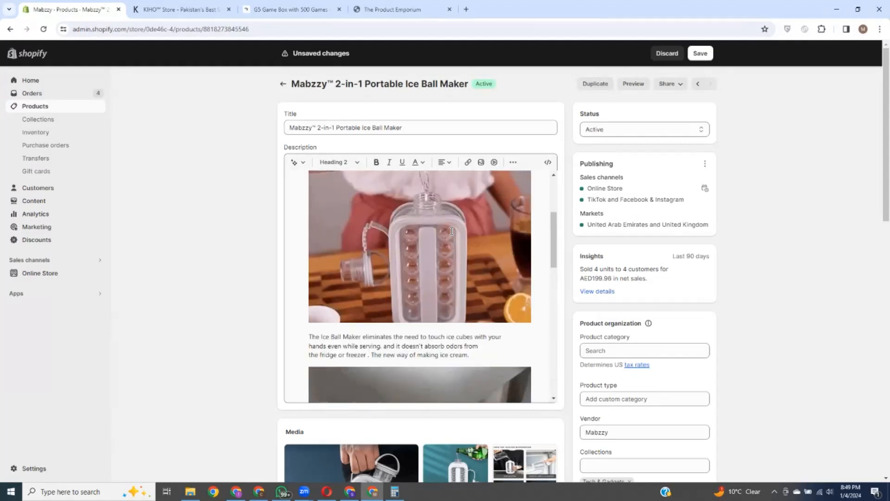
left_click_drag(289, 127, 396, 128)
scroll(428, 206, "down", 1)
scroll(428, 205, "down", 5)
scroll(428, 205, "up", 2)
left_click(412, 113)
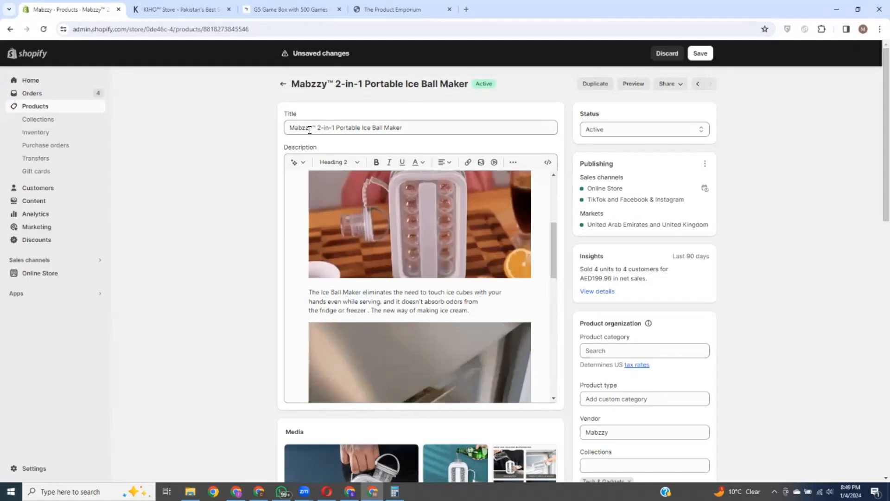
double_click(289, 128)
left_click(312, 128)
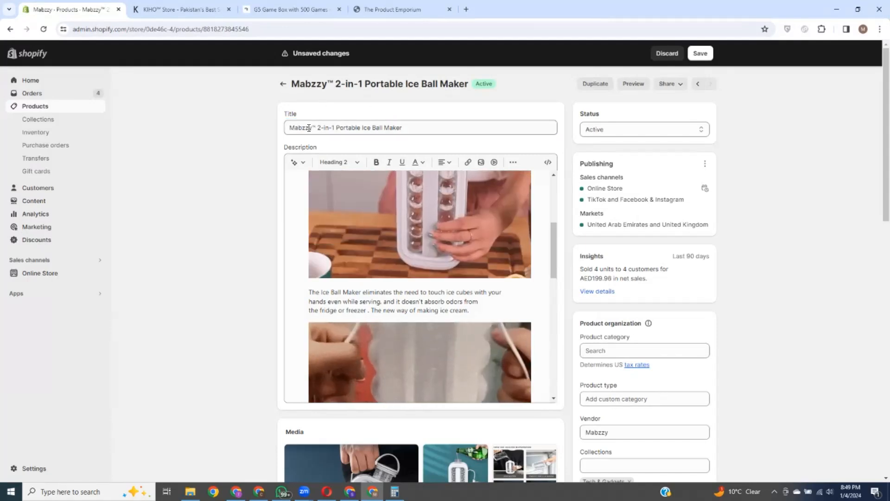
double_click(313, 127)
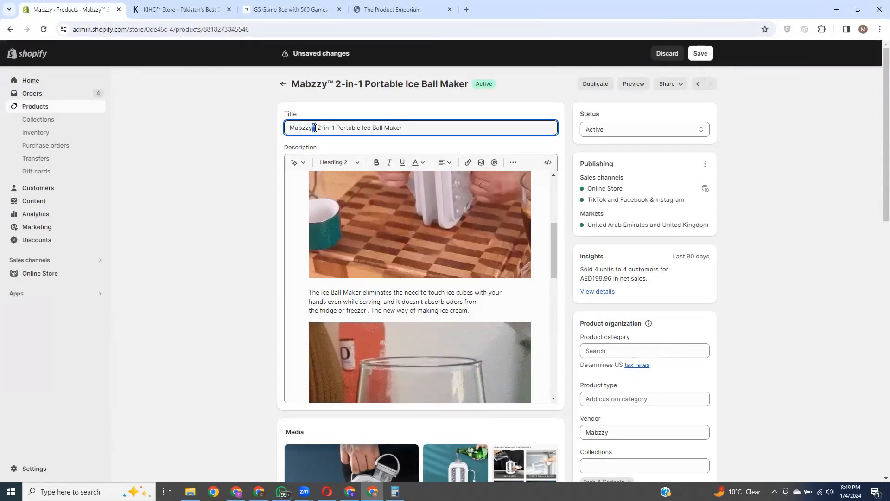
left_click(383, 114)
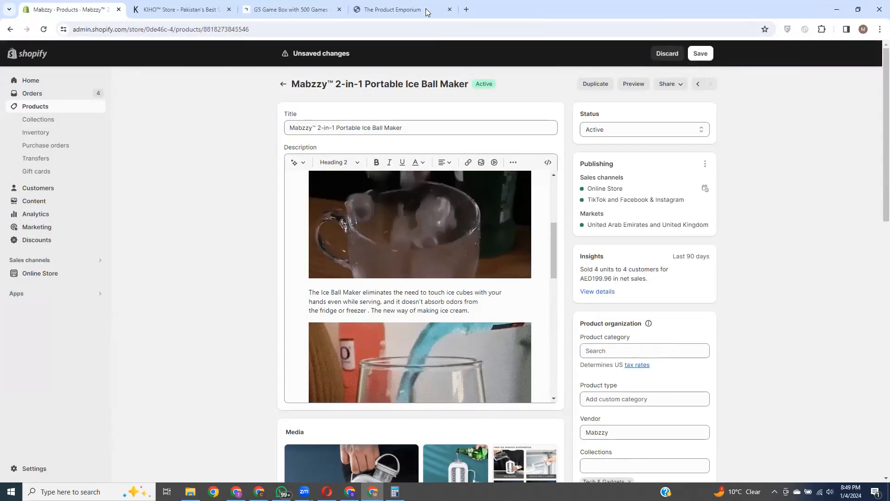
Step: Search Google for 'tm symbol' in a new tab to find ™, then return to Shopify
left_click(466, 9)
left_click(221, 28)
type("tm symb")
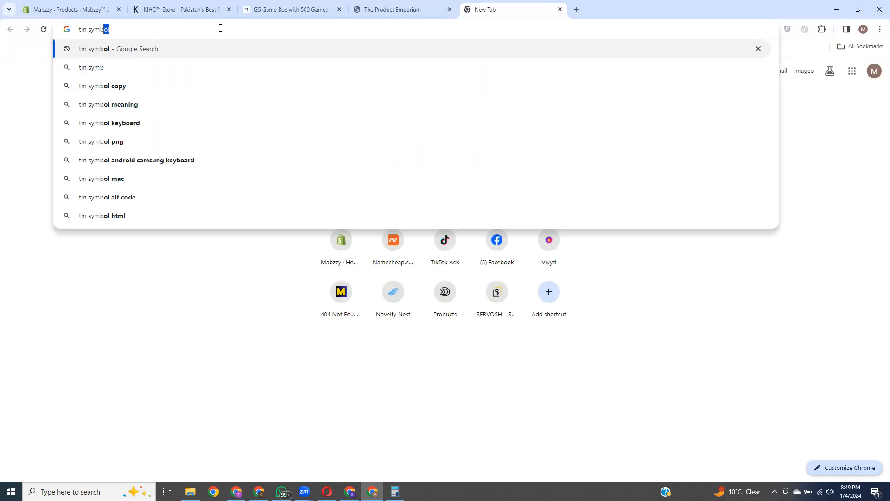
key("Return")
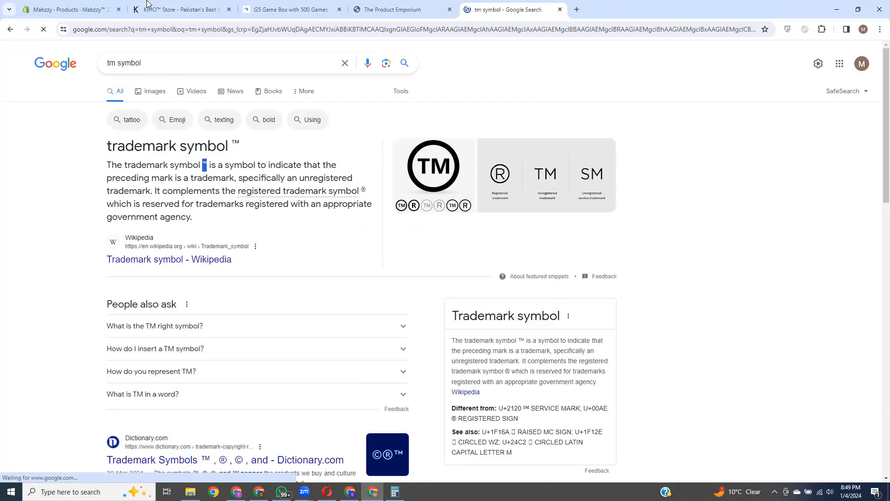
left_click(69, 9)
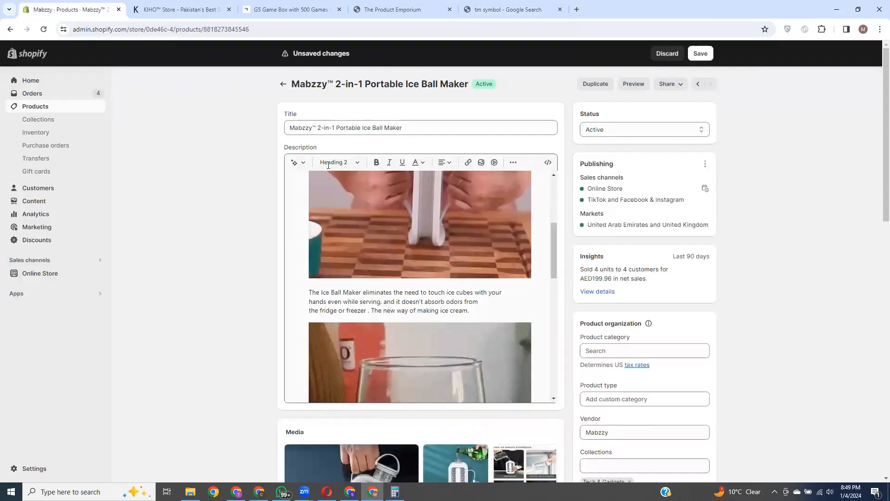
Step: Select the ™ after Mabzzy in the Ice Ball Maker title, then scroll down the page
left_click(312, 128)
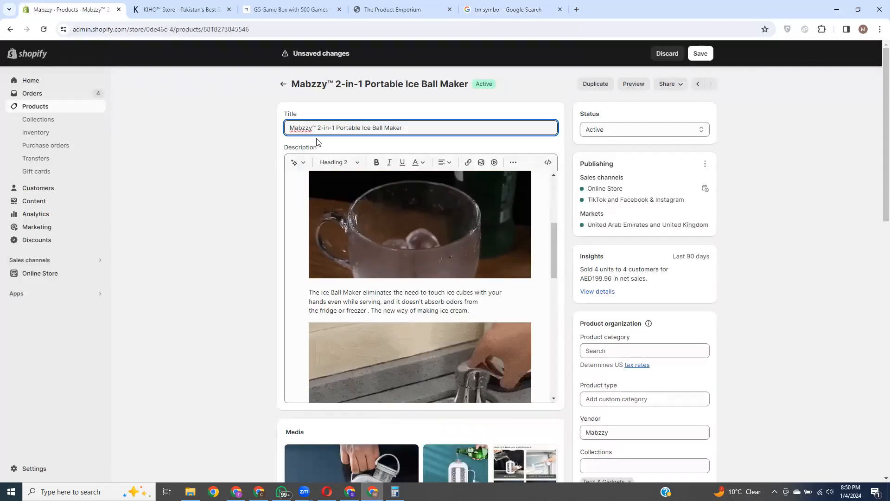
left_click_drag(313, 128, 316, 128)
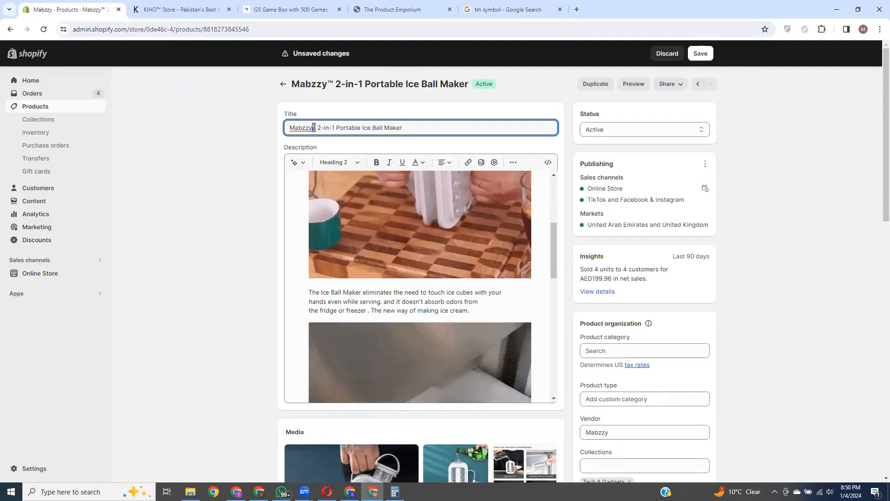
left_click(413, 113)
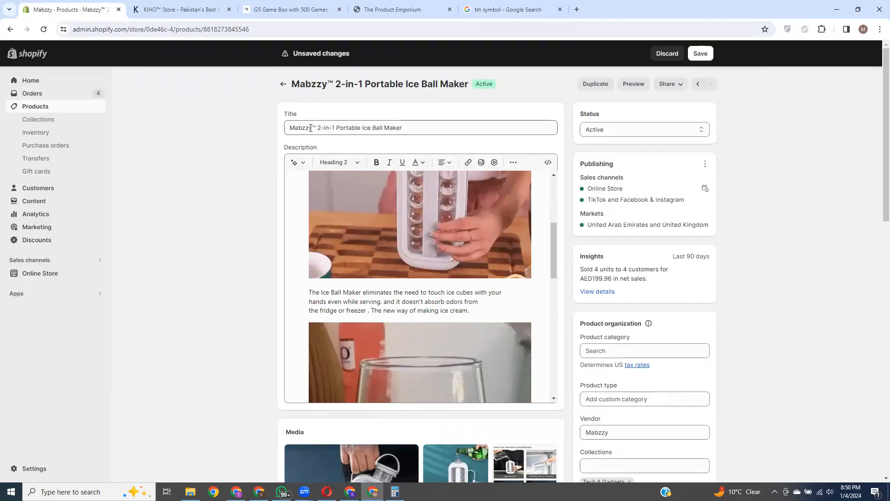
scroll(644, 255, "down", 3)
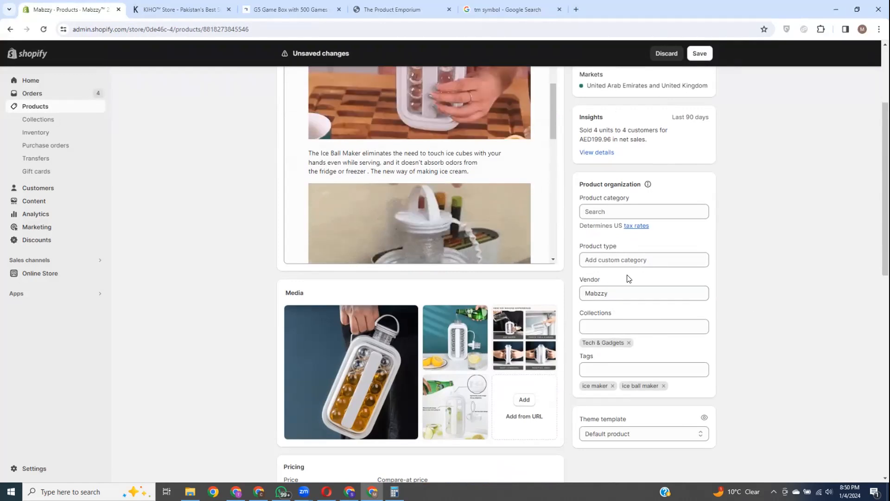
scroll(628, 278, "down", 1)
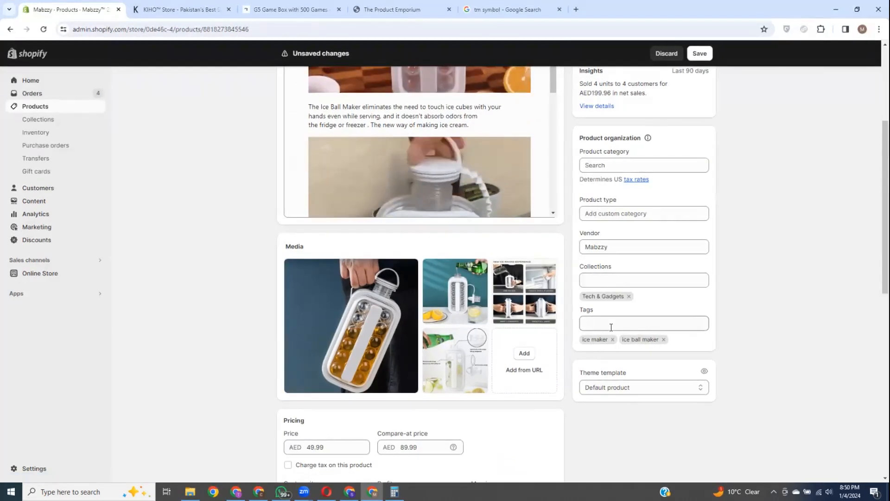
scroll(462, 277, "down", 7)
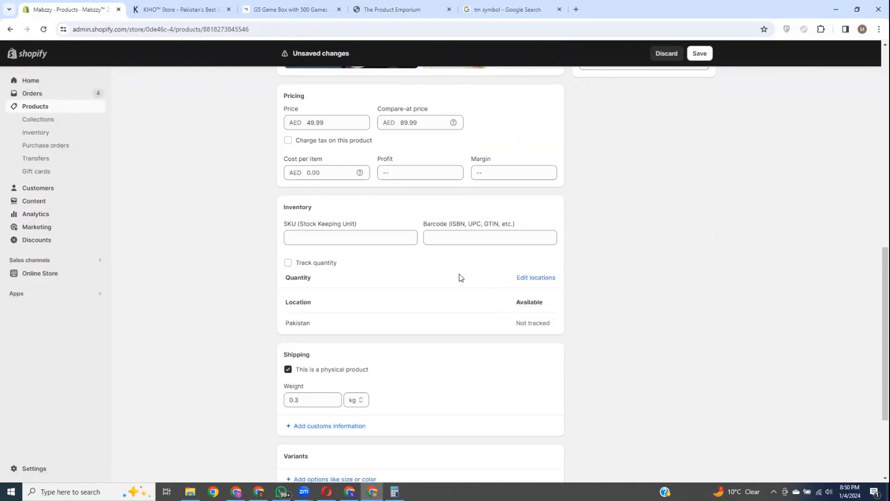
scroll(401, 190, "down", 2)
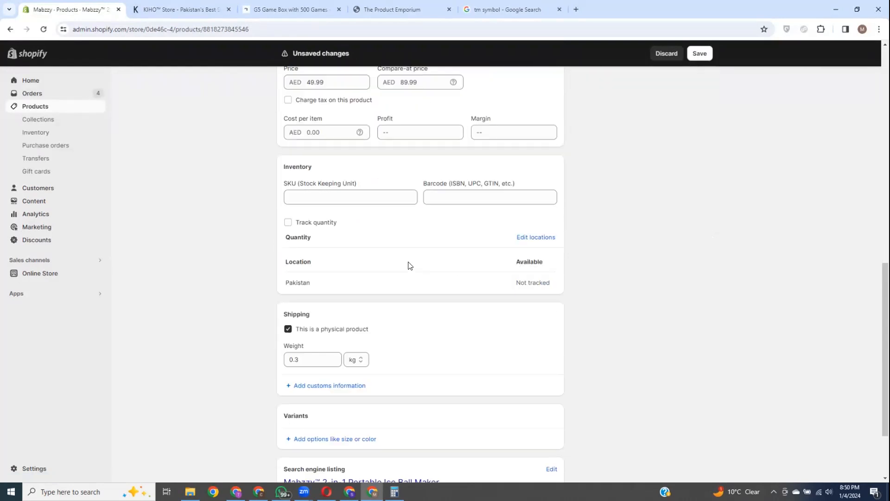
scroll(455, 241, "up", 1)
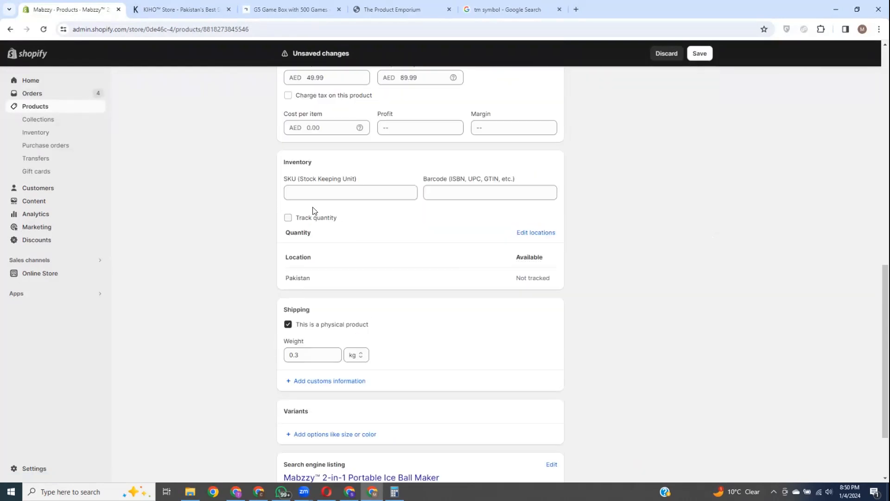
scroll(412, 245, "down", 2)
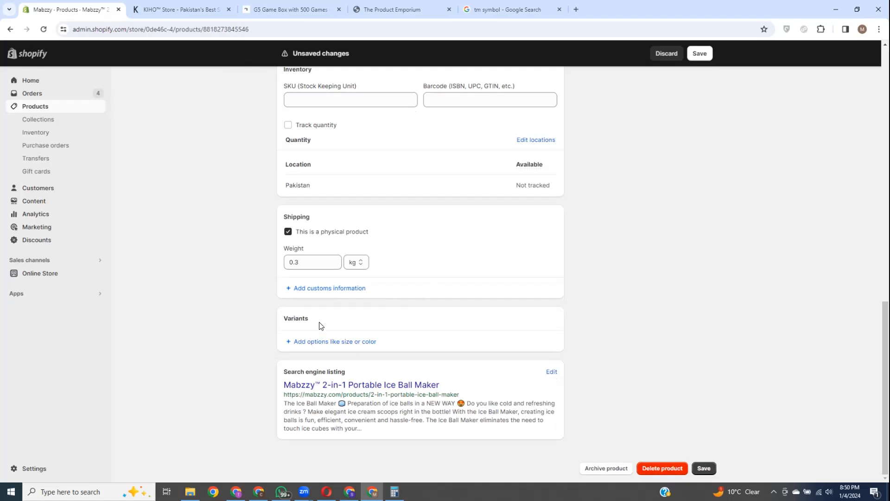
Step: Add a Color option to the ice ball maker with values Black and Blue
left_click(333, 342)
left_click(335, 371)
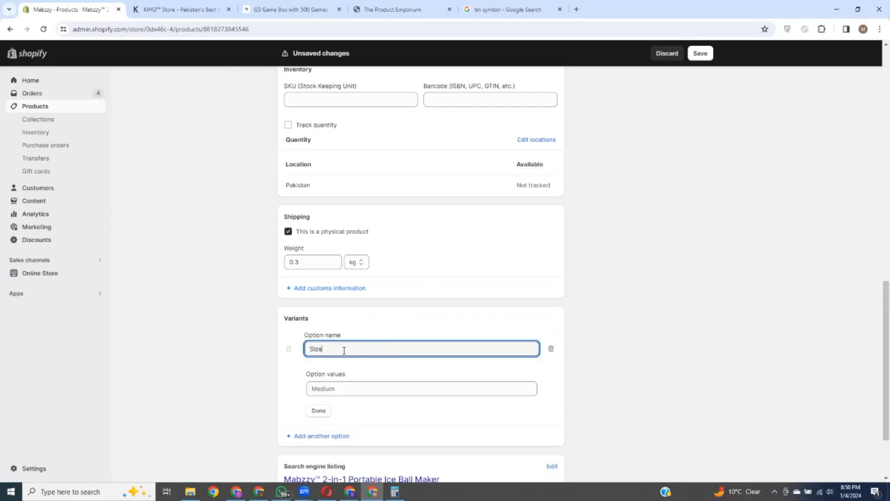
left_click(346, 389)
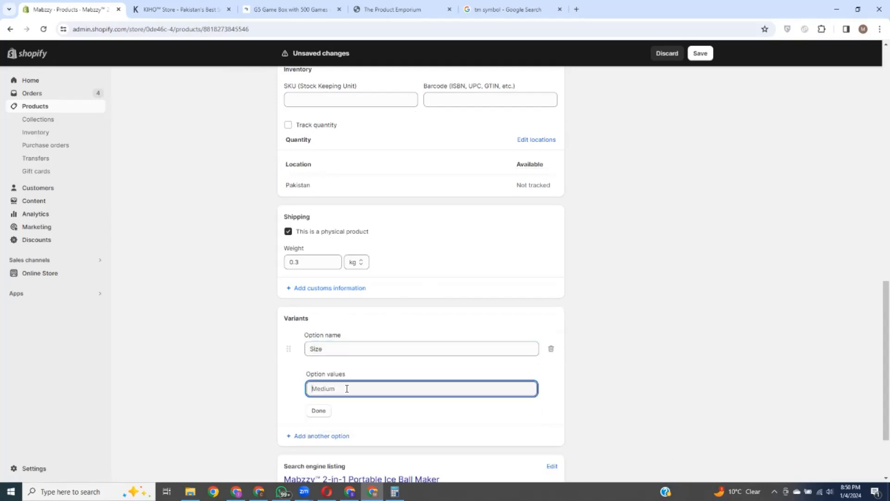
left_click(354, 349)
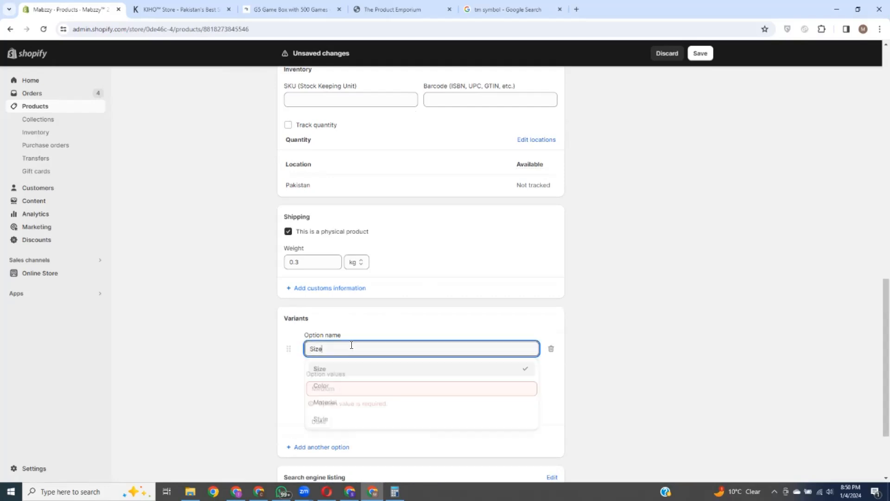
key("Escape")
left_click(342, 389)
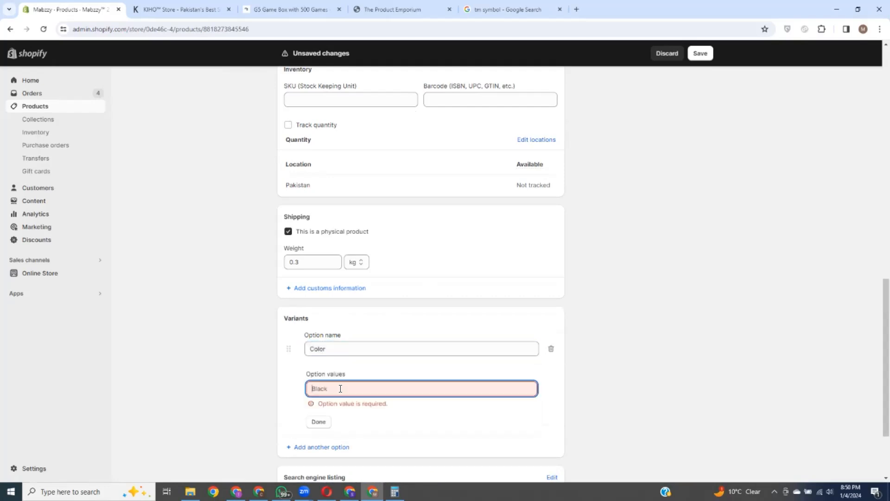
type("Blo")
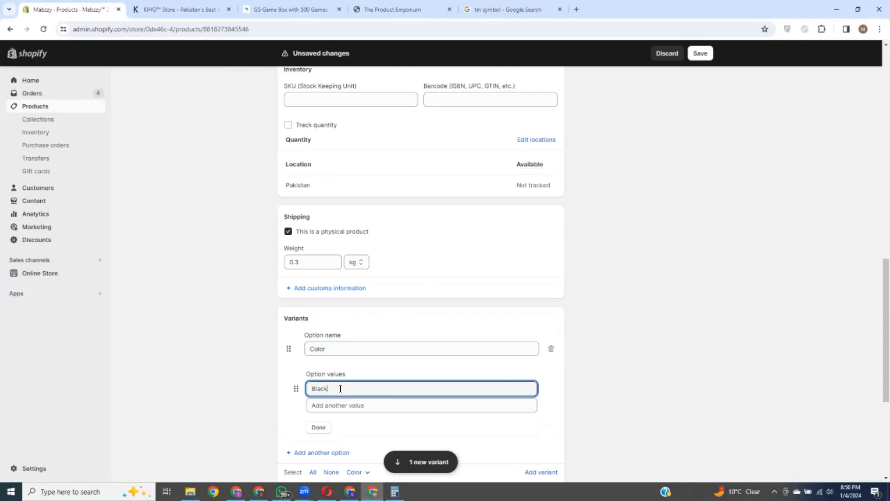
left_click(325, 409)
type("Blue")
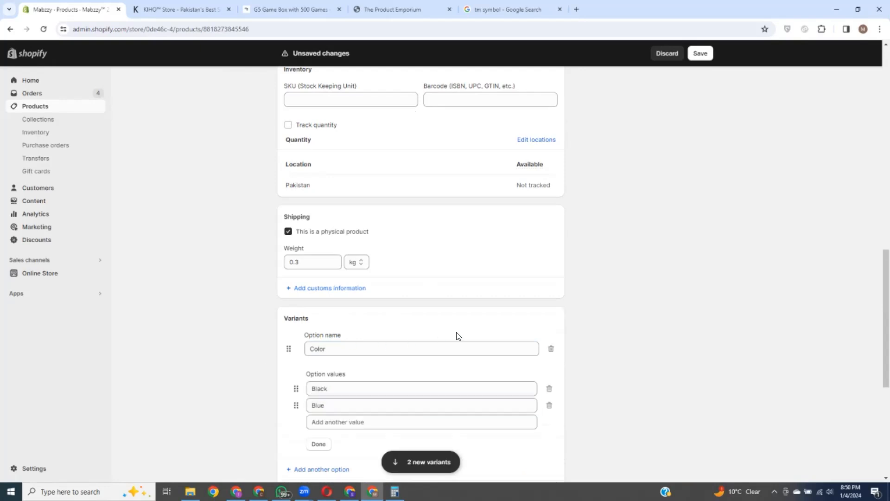
scroll(459, 335, "down", 3)
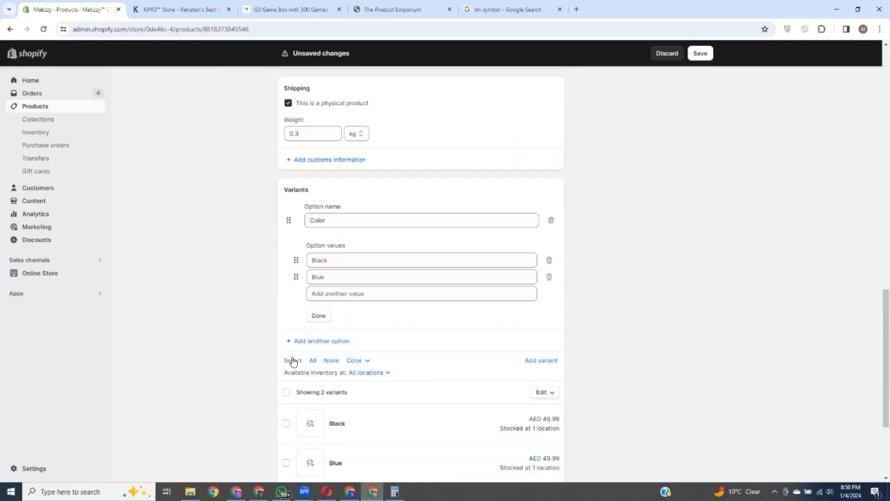
Step: Add a second option, Size, with values M and L
left_click(335, 330)
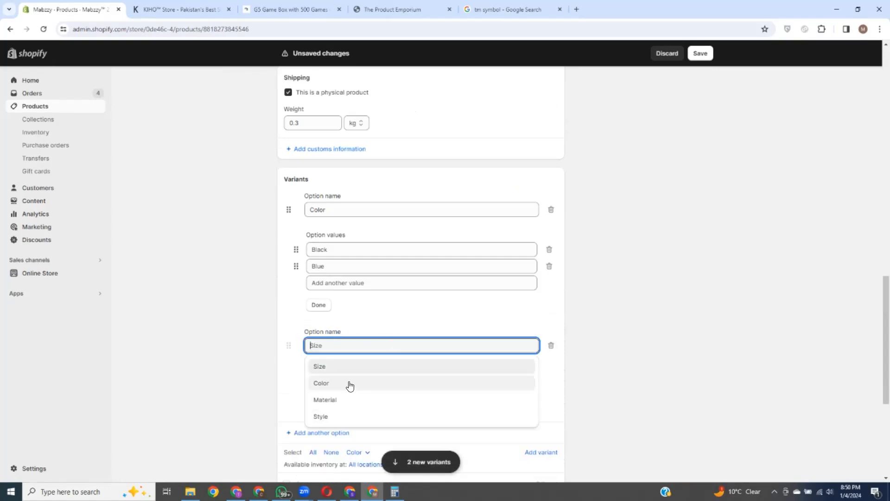
left_click(346, 368)
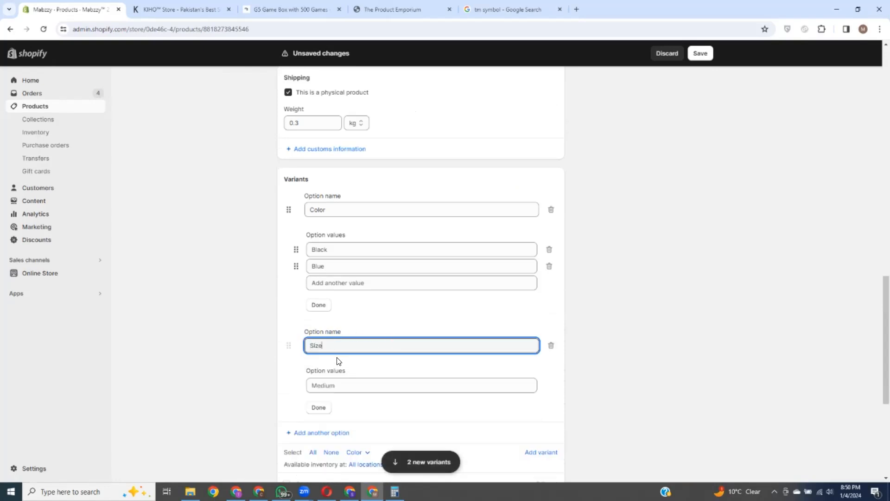
left_click(341, 385)
type("M")
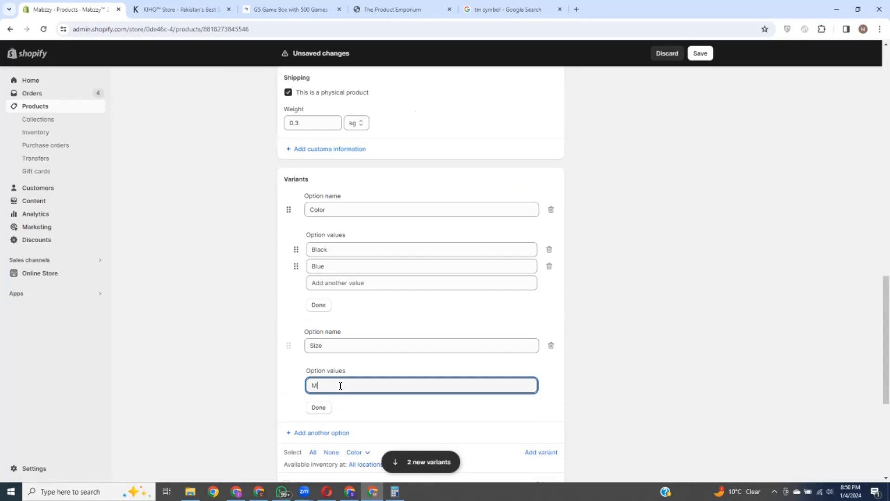
left_click(342, 402)
type("L")
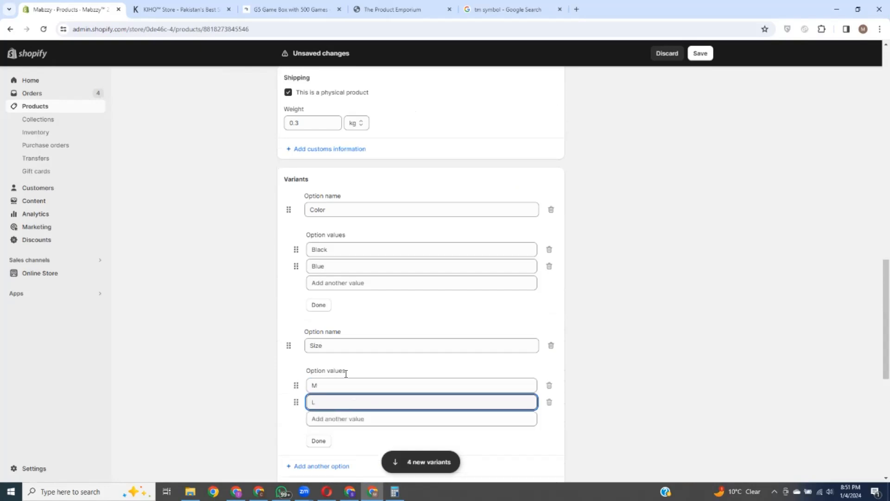
scroll(442, 317, "down", 8)
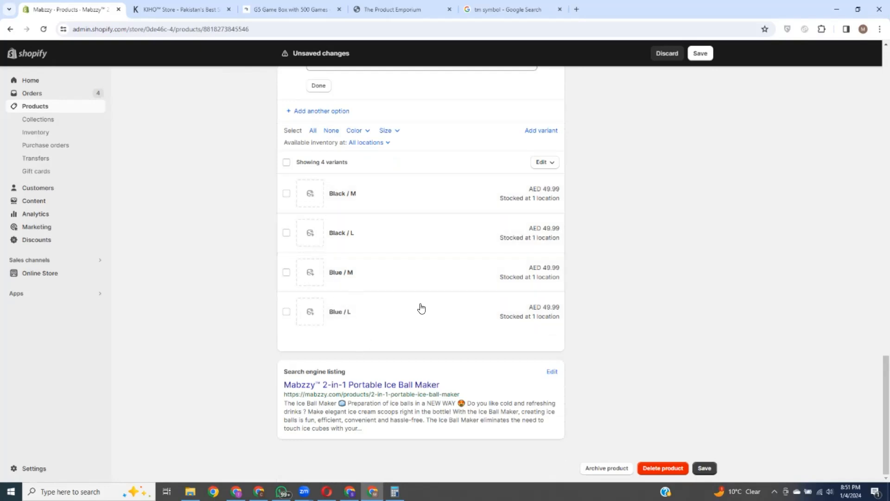
scroll(418, 308, "up", 10)
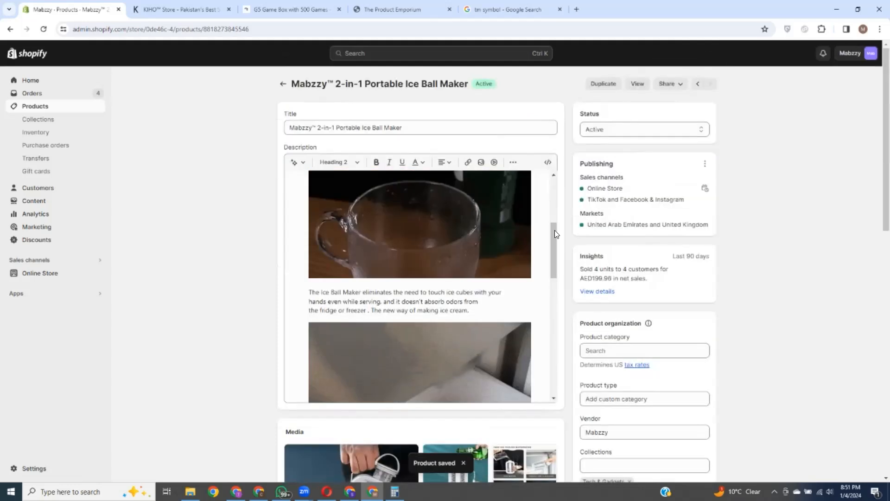
Step: Save the product, then select all four variants and bulk edit them
scroll(721, 296, "down", 3)
scroll(603, 297, "down", 9)
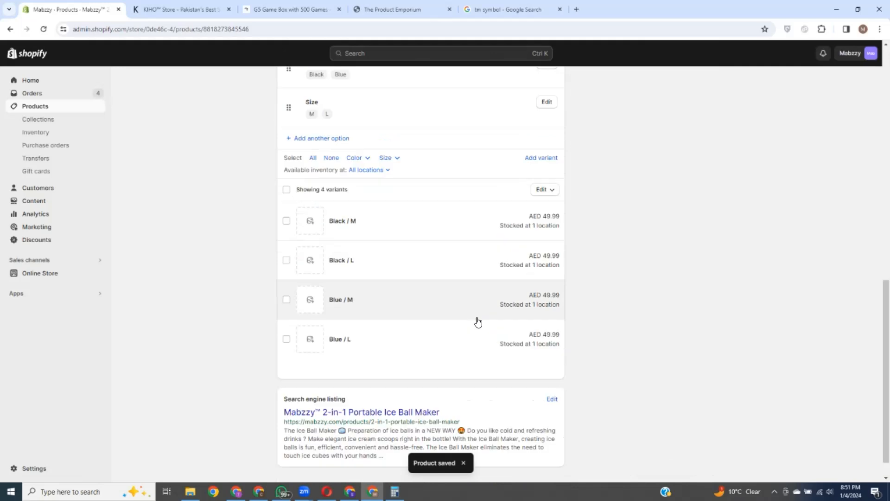
scroll(510, 315, "up", 2)
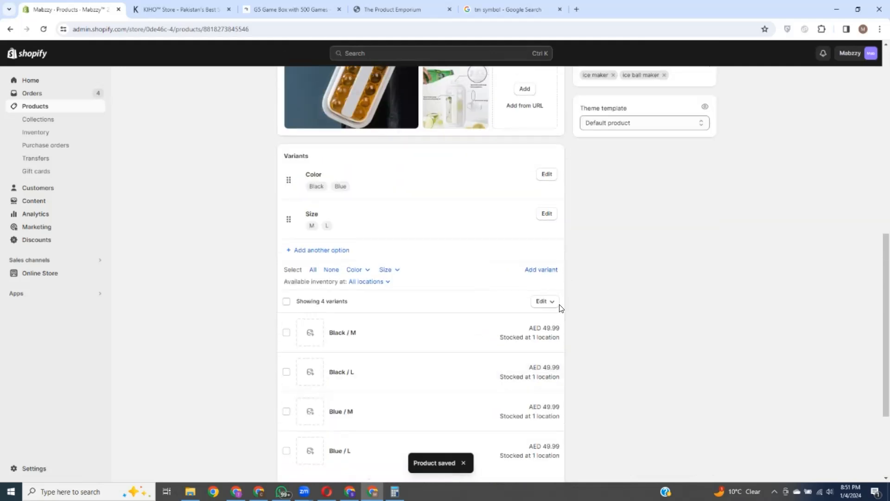
left_click(286, 306)
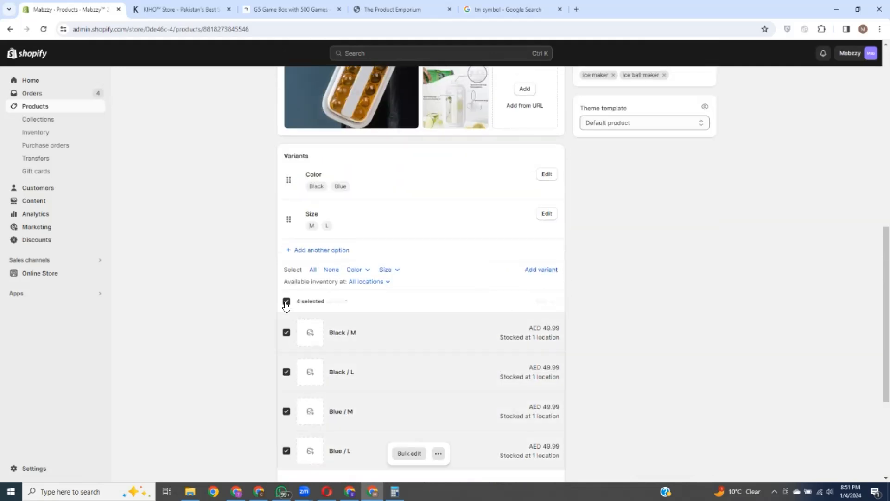
left_click(406, 452)
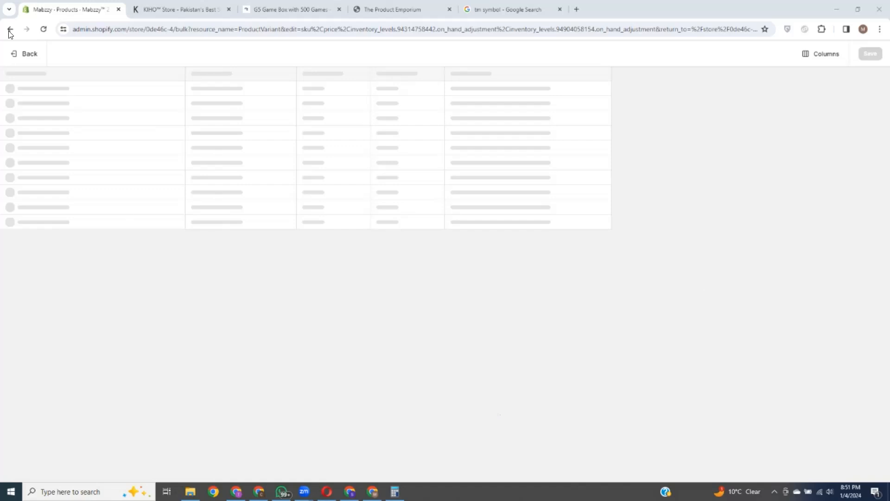
Step: Reload the bulk editor and set Black / L to 60, keeping Black / M at 49.99
left_click(44, 29)
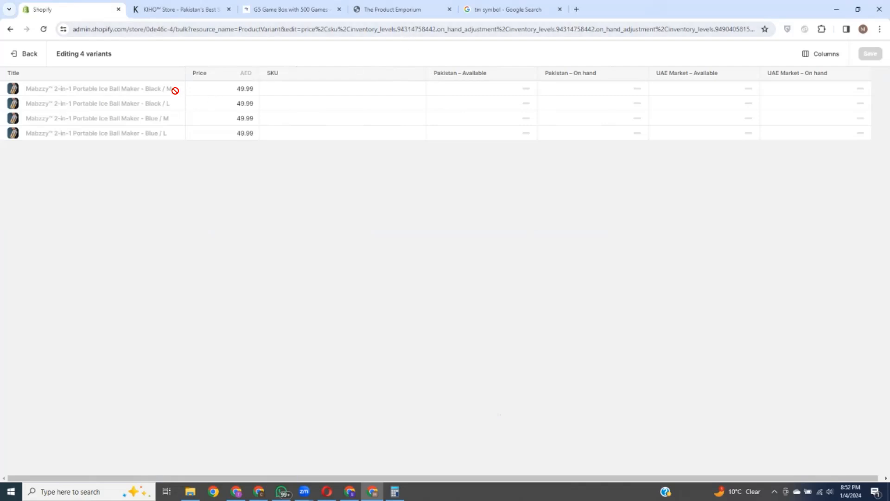
left_click(246, 89)
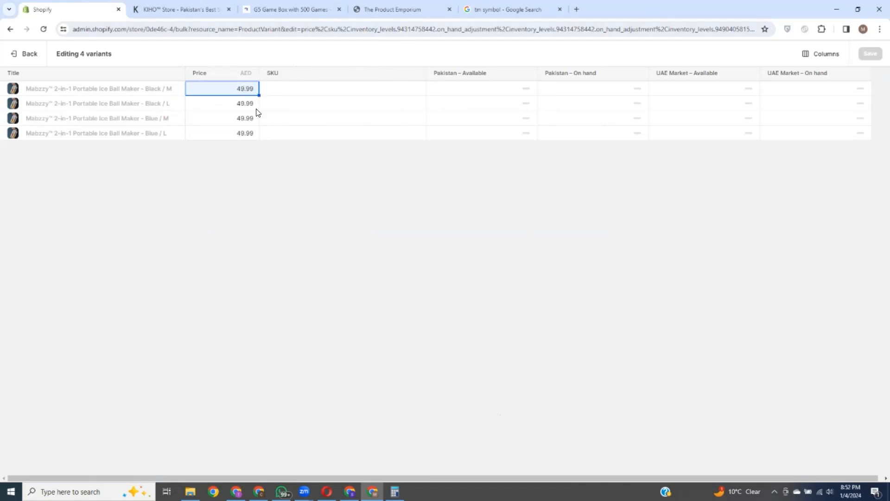
left_click(248, 102)
left_click(234, 103)
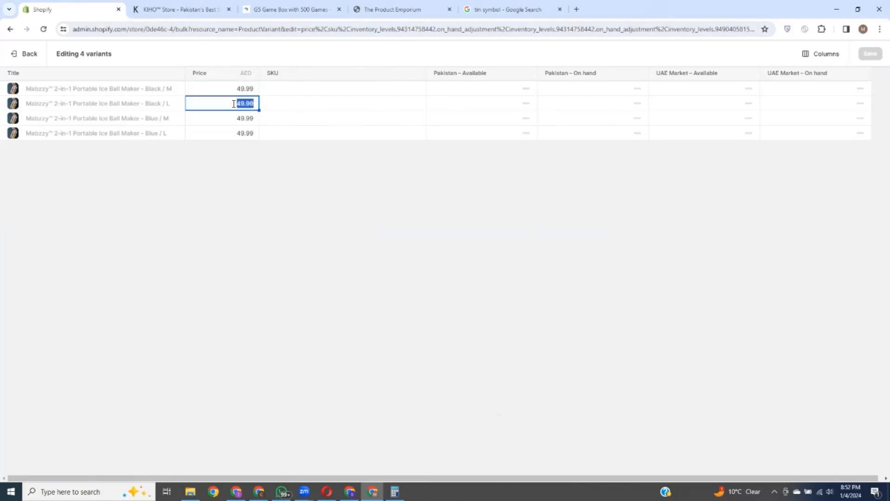
type("60")
left_click_drag(218, 100, 226, 94)
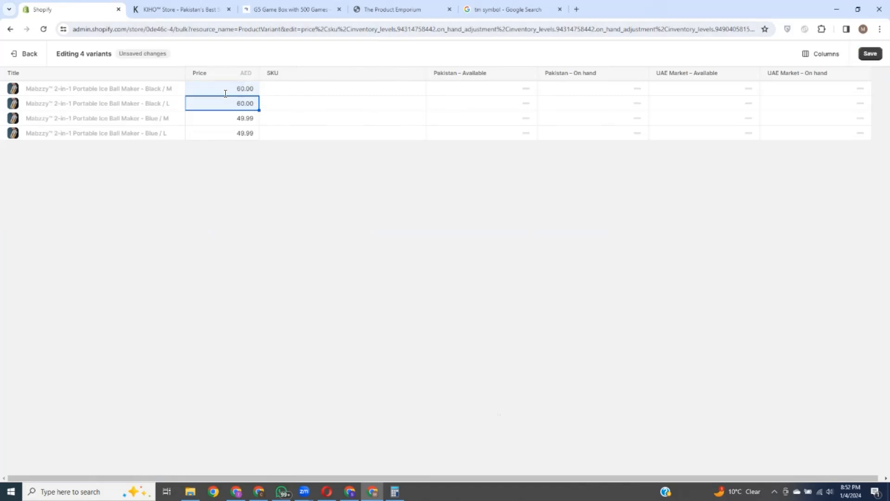
left_click(241, 88)
left_click(240, 88)
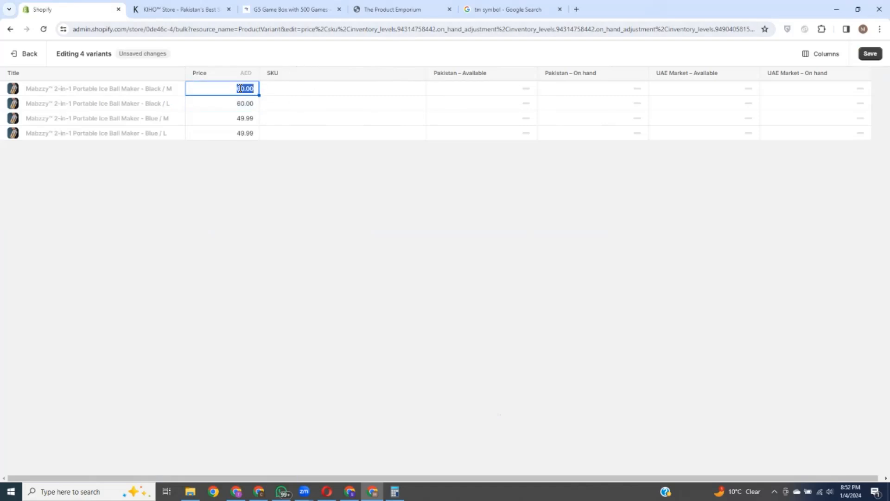
type("49.99")
Step: Change the Blue / L variant price to 60.00
left_click(240, 105)
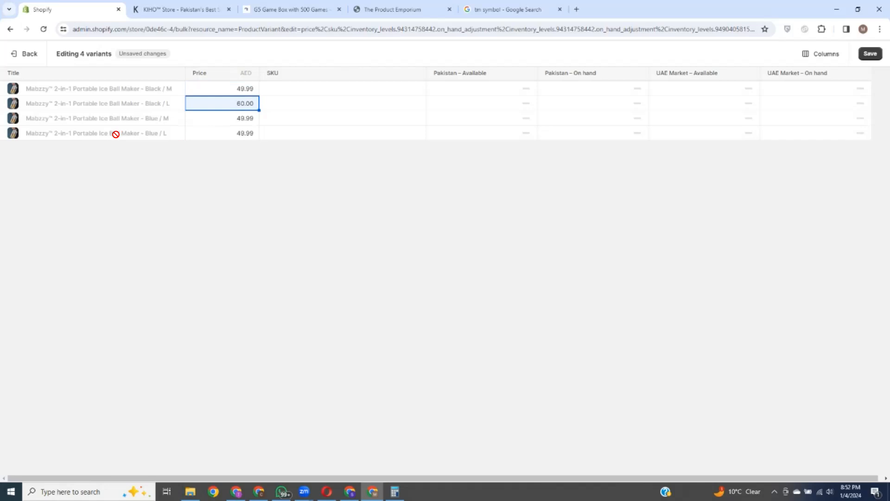
left_click(243, 133)
left_click(243, 133)
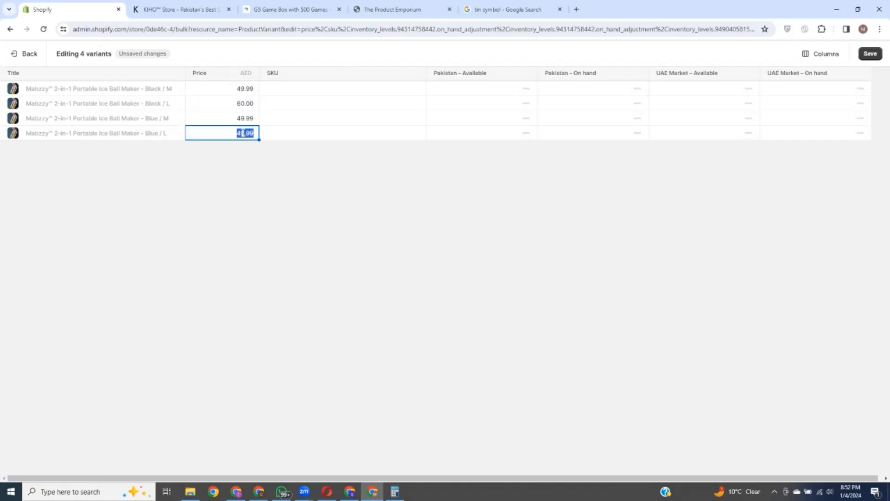
type("60.00")
Step: Discard the unsaved variant price edits and go to the Collections page
left_click(26, 56)
left_click(563, 288)
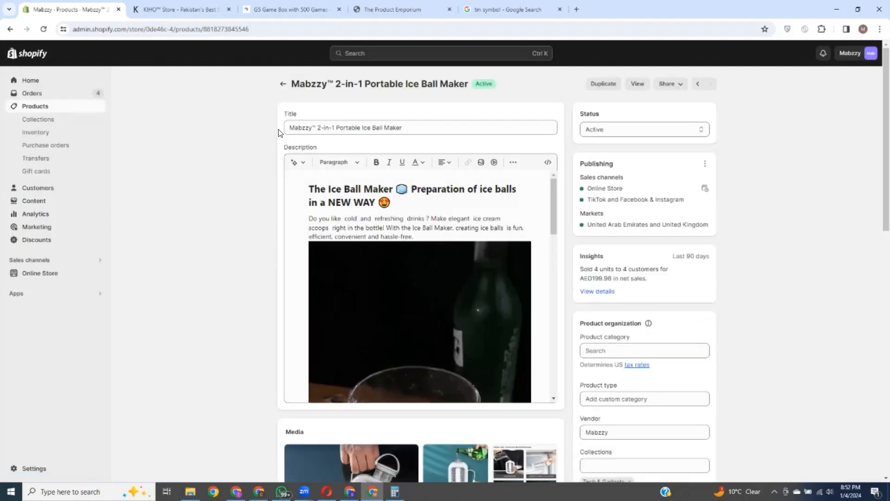
left_click(37, 121)
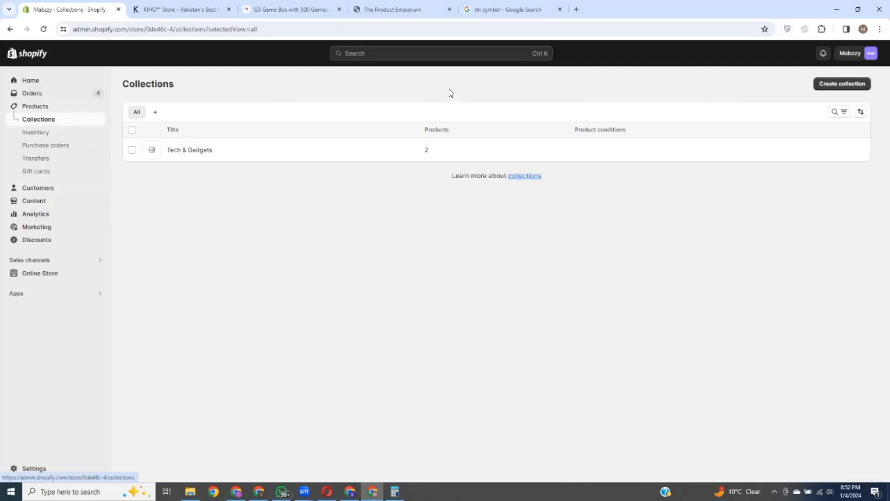
Step: Visit smartwatchforless.com in a new tab, browse its categories, then return to Shopify
left_click(576, 9)
type("smat")
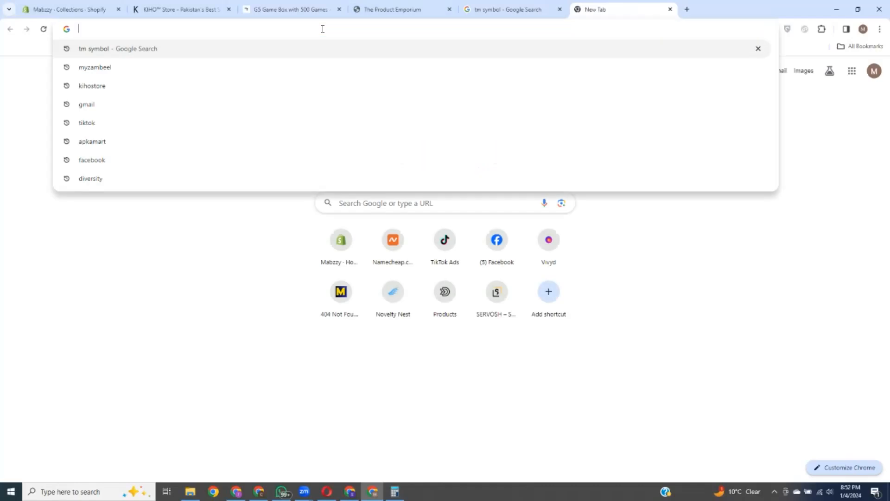
key("BackSpace")
type("r")
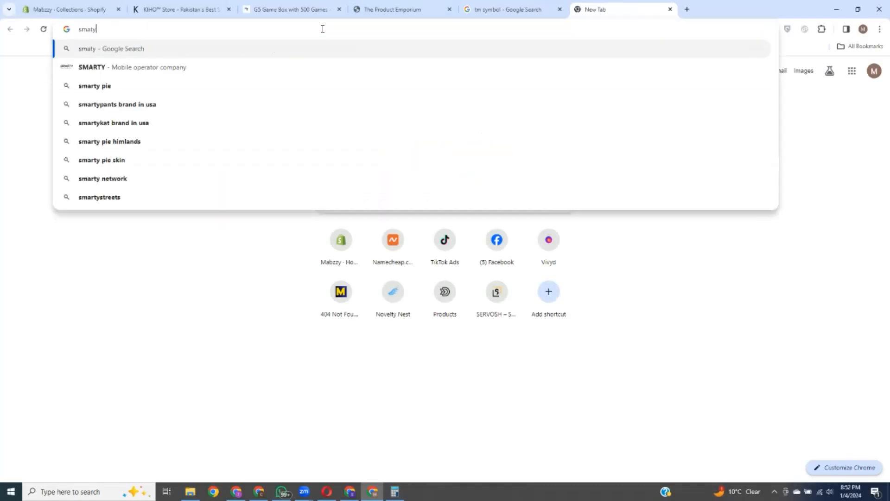
type("t")
left_click(301, 46)
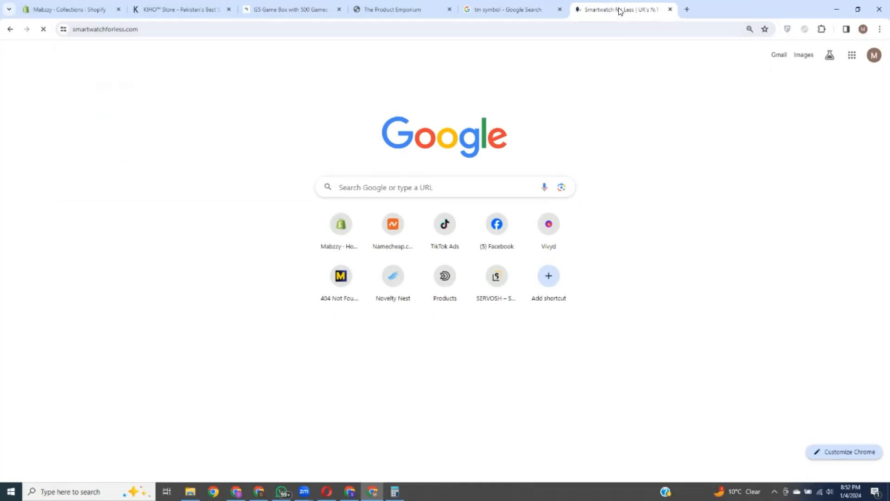
scroll(529, 280, "down", 15)
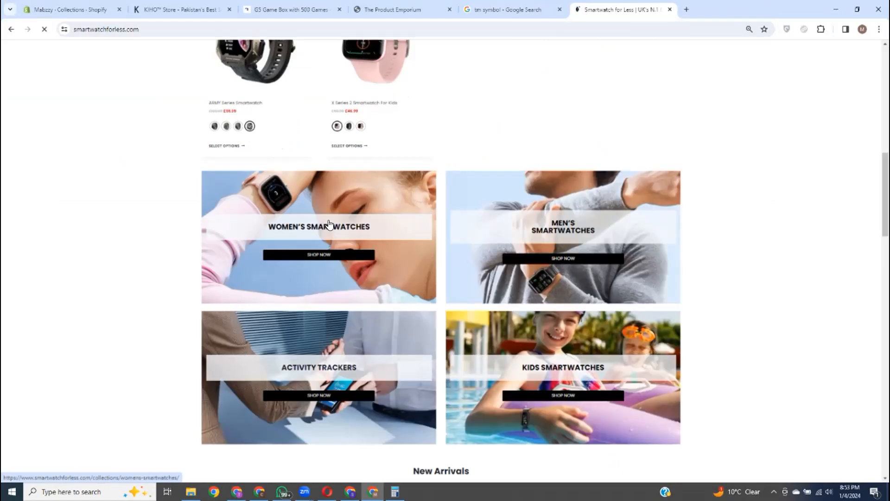
scroll(305, 225, "down", 5)
scroll(464, 209, "up", 3)
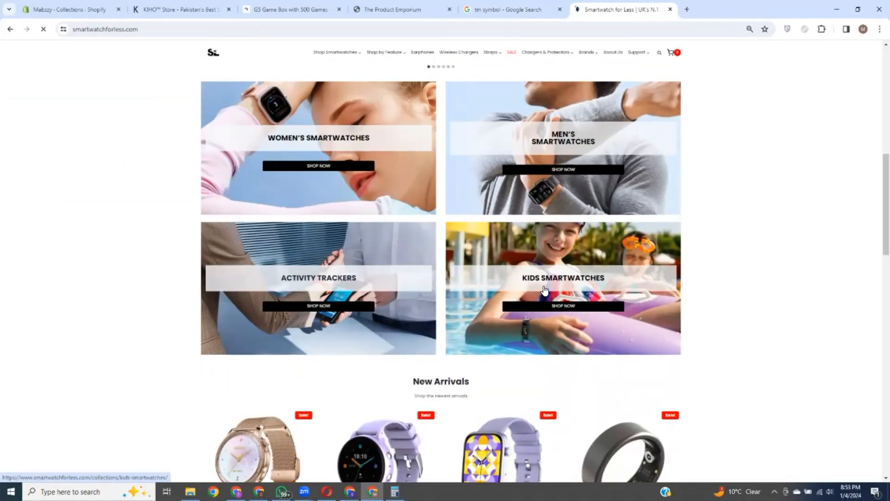
left_click(65, 8)
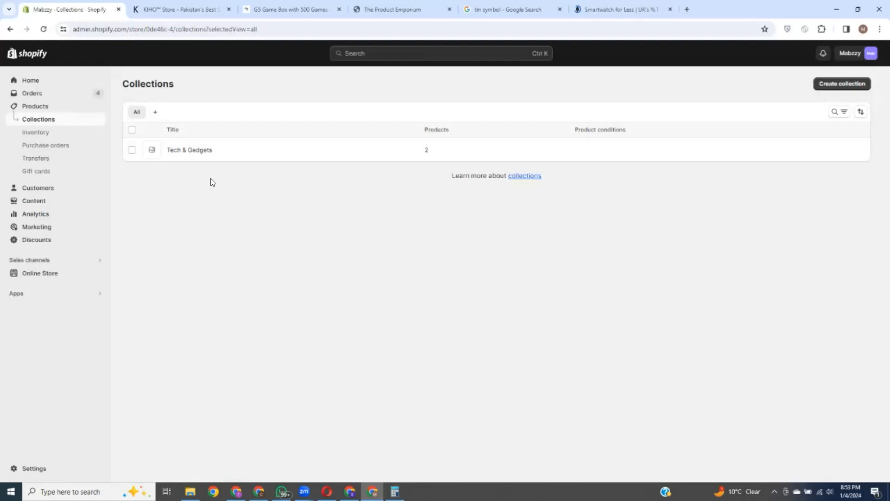
Step: Create and save a collection titled 'Kitchen Gadgets', then return to the Collections list
left_click(833, 87)
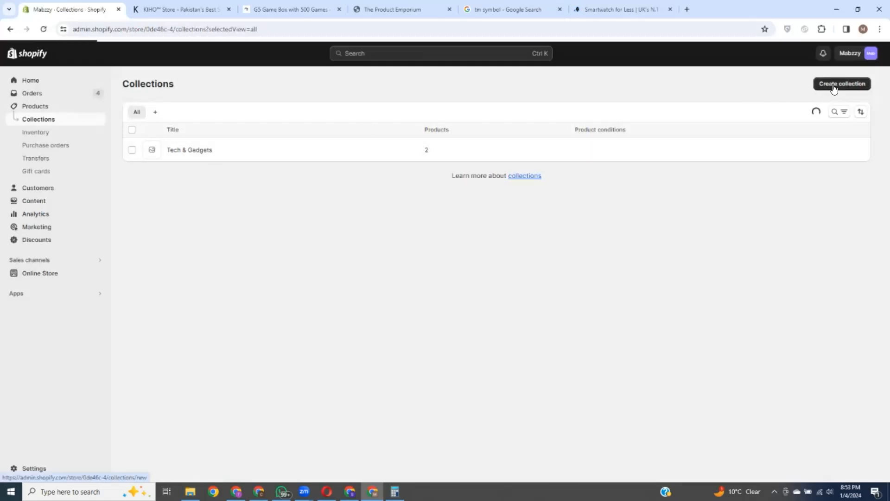
left_click(376, 126)
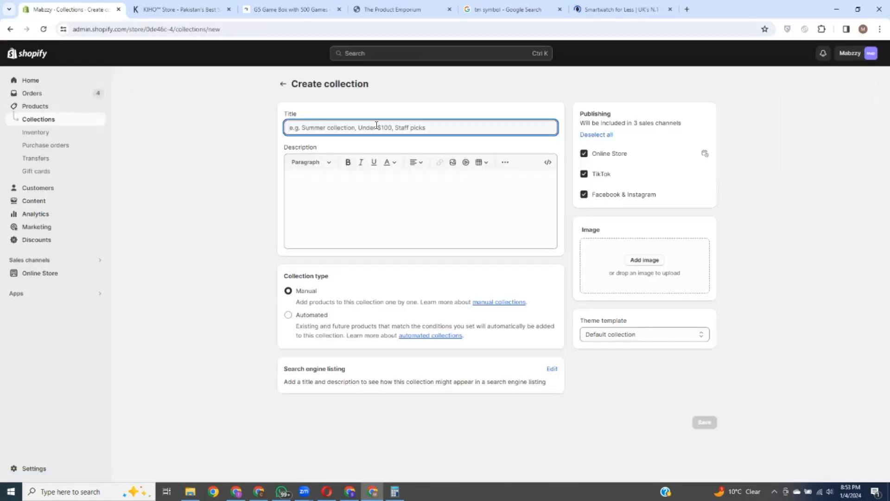
type("Kitc")
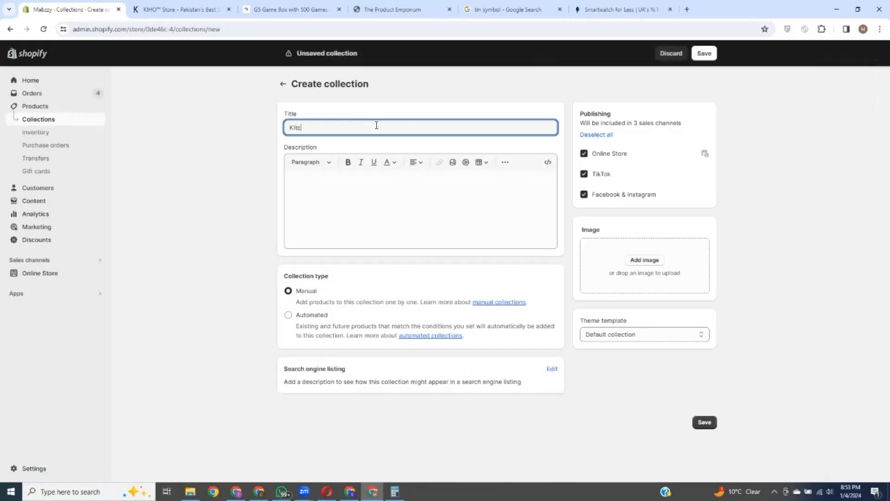
type("hen Gadgets")
left_click(703, 53)
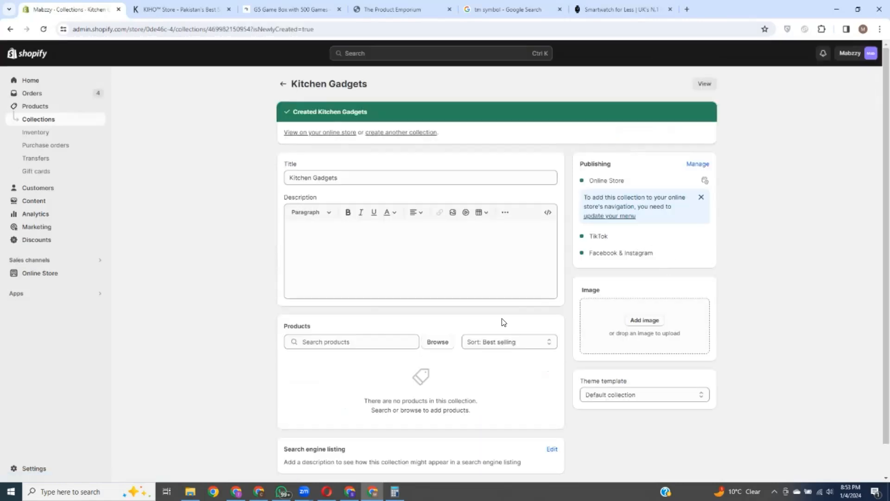
left_click(282, 85)
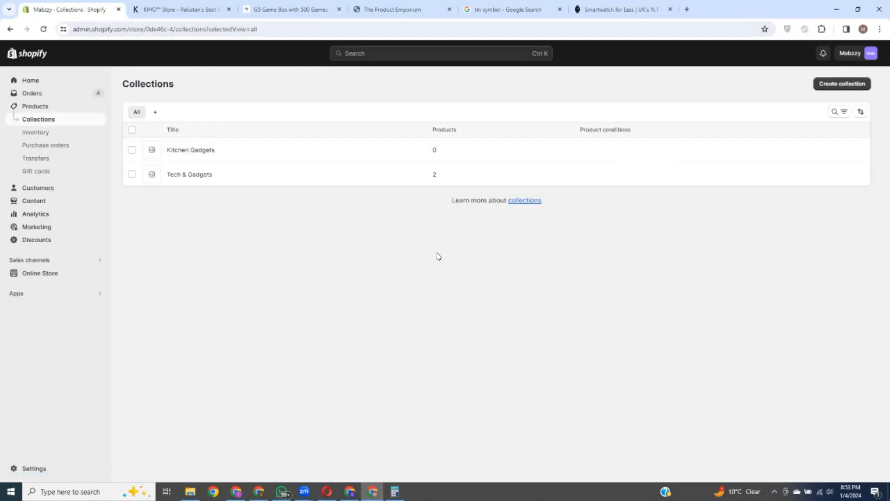
Step: Add the Portable Ice Ball Maker to the Kitchen Gadgets collection from the Products list
left_click(40, 107)
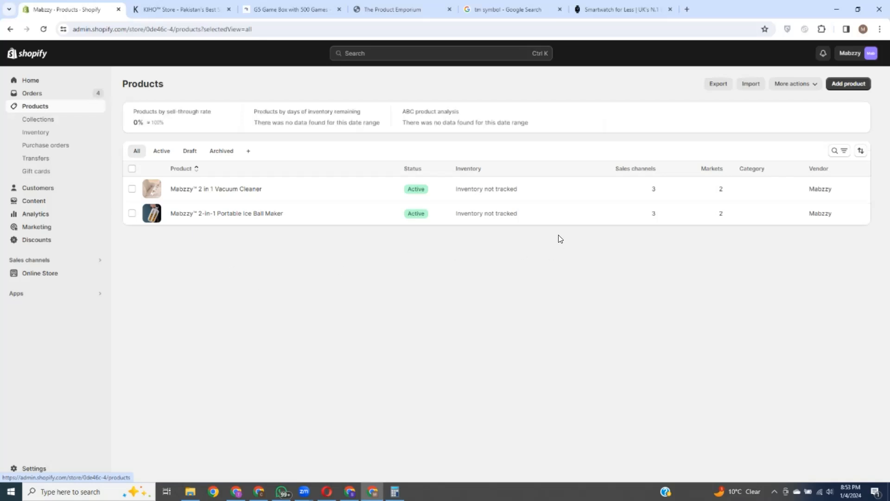
left_click(131, 214)
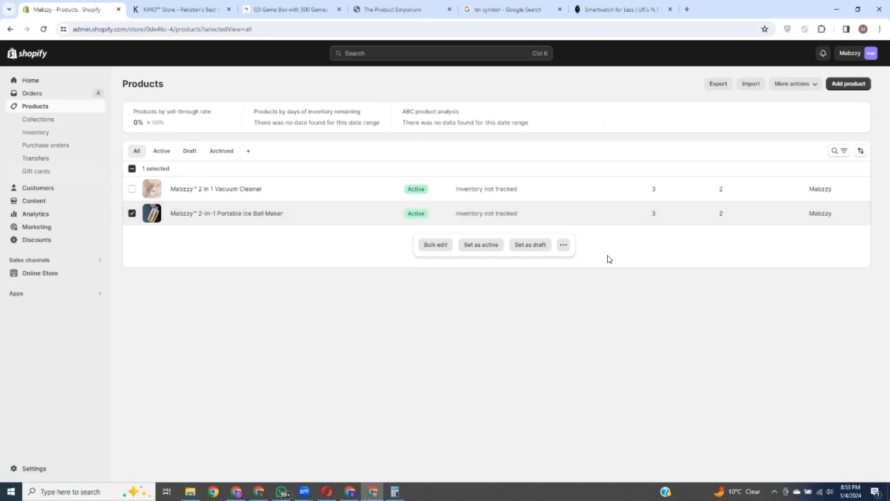
left_click(564, 246)
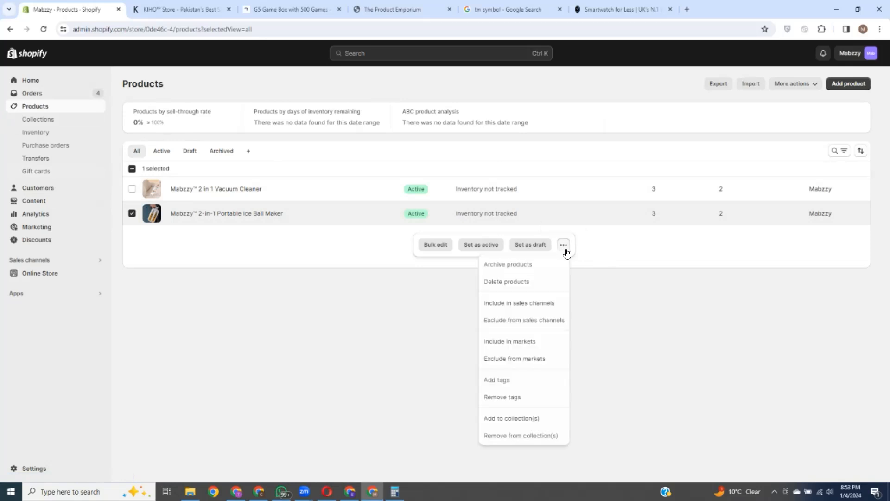
left_click(524, 417)
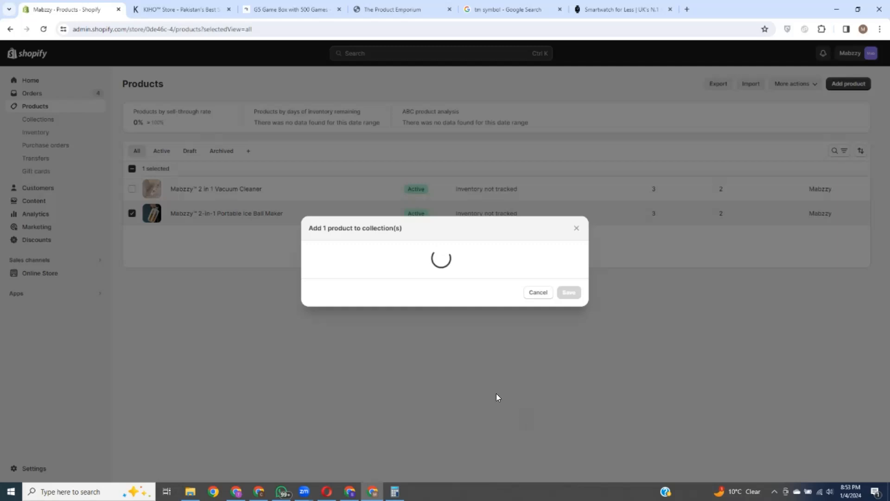
left_click(310, 266)
left_click(569, 328)
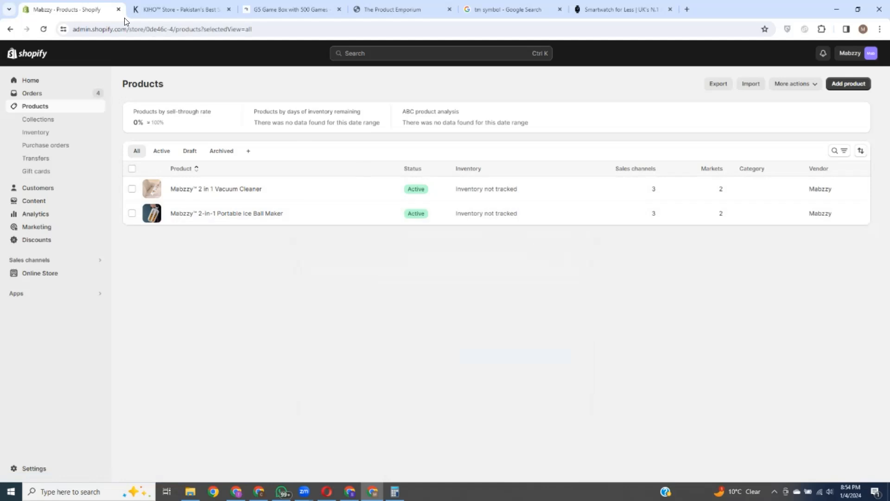
left_click(45, 121)
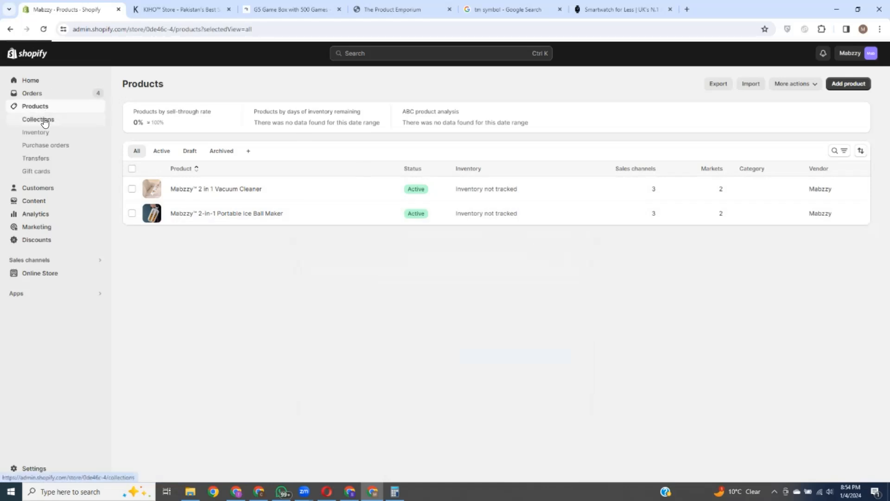
Step: Go to Inventory, then the empty Purchase orders page, highlighting its heading
left_click(38, 133)
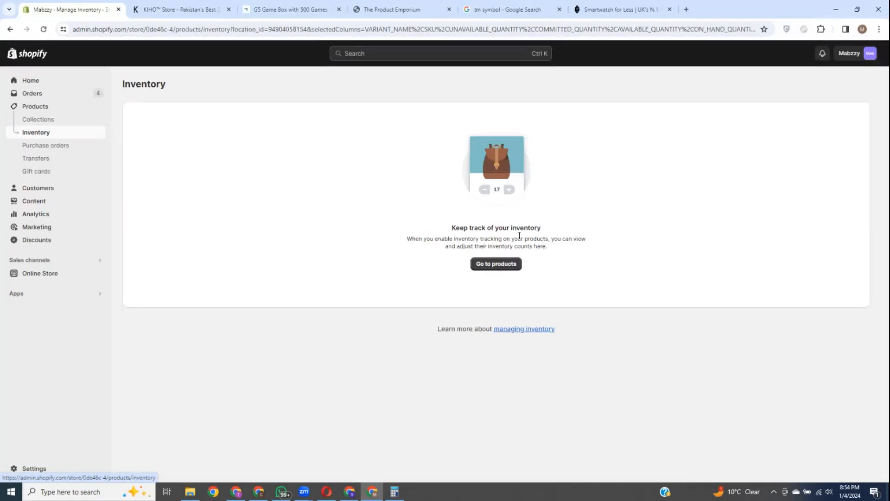
left_click(52, 151)
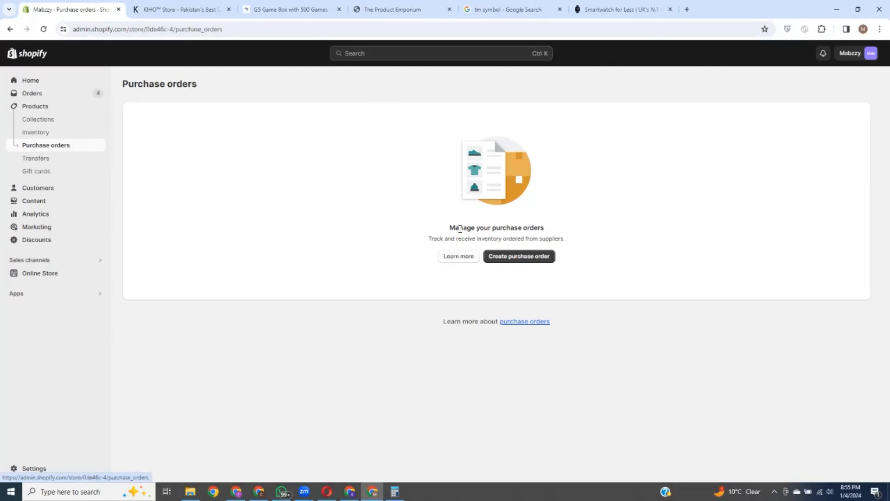
left_click_drag(452, 227, 567, 229)
Step: Look at Inventory transfers, then open the still-empty Gift cards page under Products
left_click(616, 287)
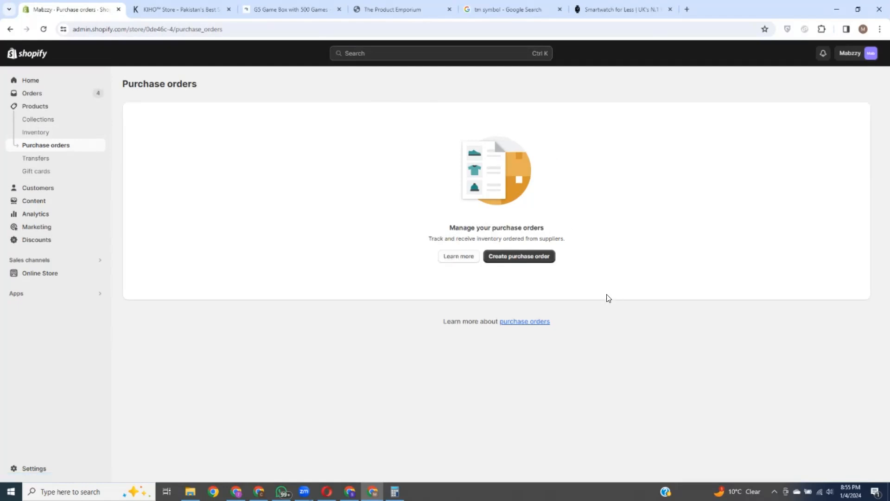
left_click(36, 160)
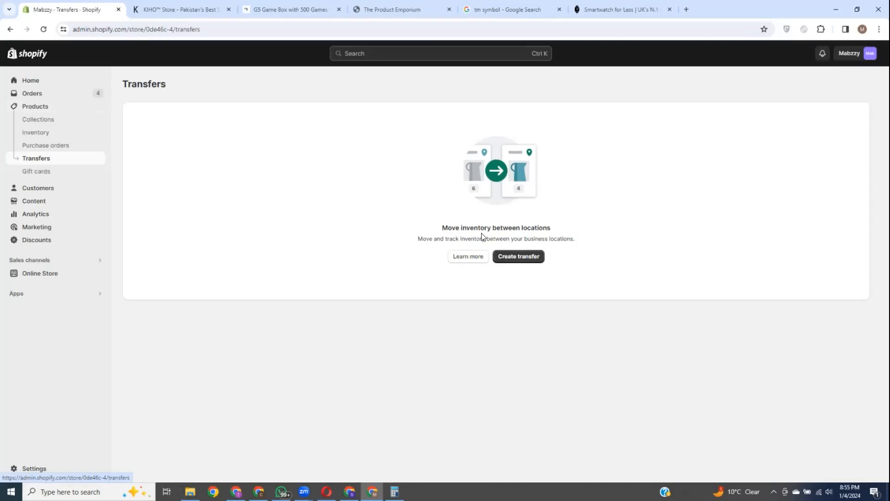
left_click(48, 173)
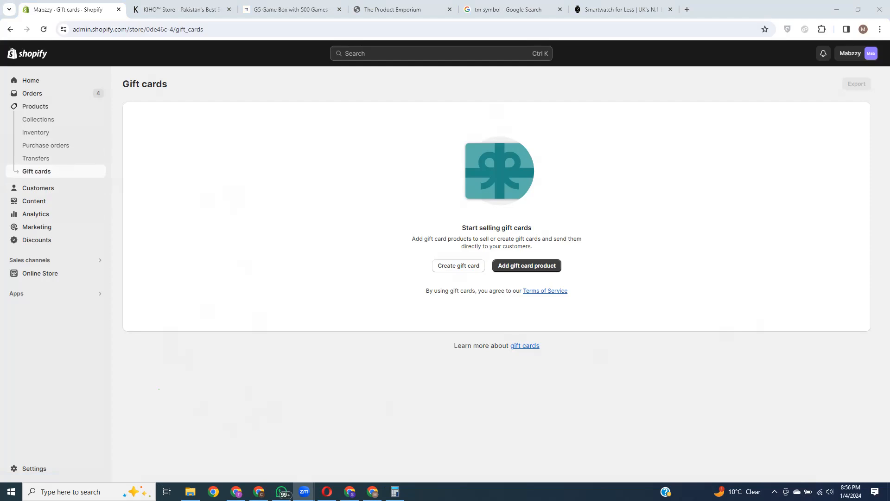
Step: Browse the Customers list, then view the five default customer Segments
left_click(798, 419)
left_click(34, 190)
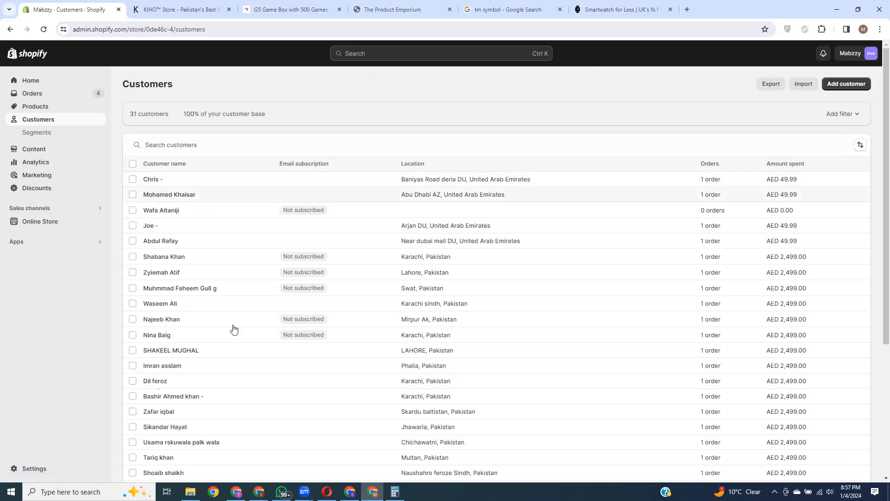
scroll(811, 265, "down", 4)
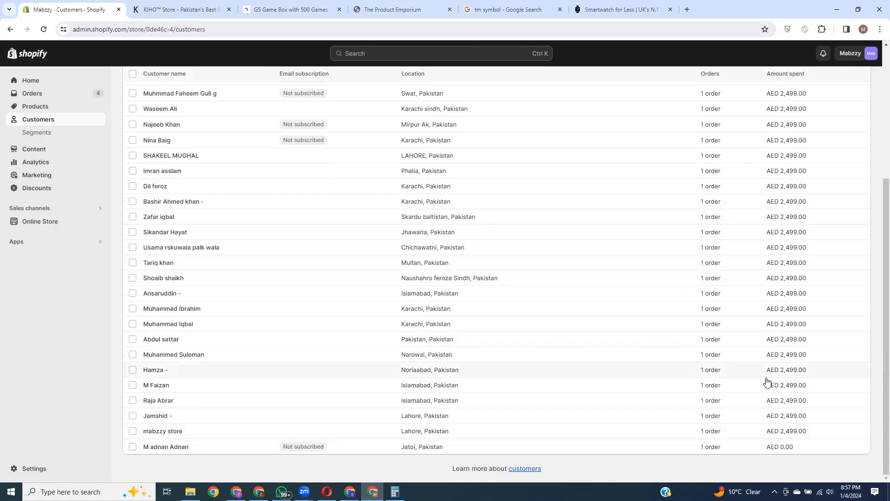
scroll(752, 440, "up", 1)
scroll(752, 440, "up", 5)
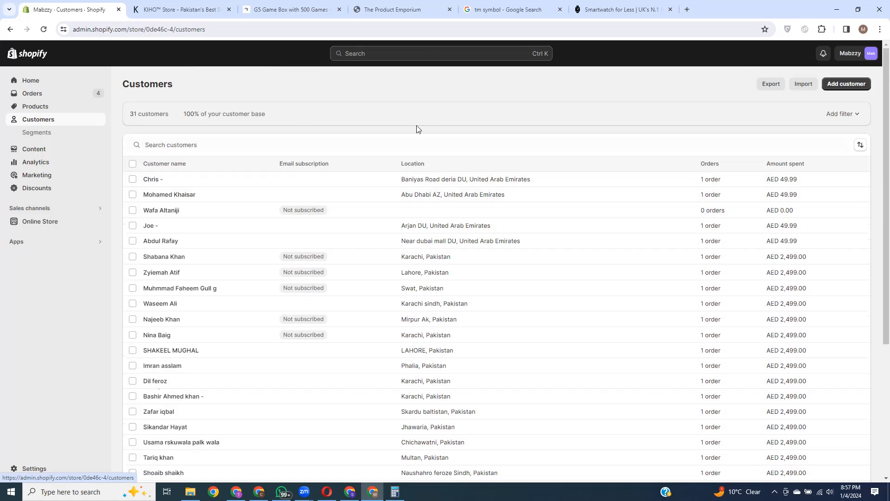
left_click(48, 133)
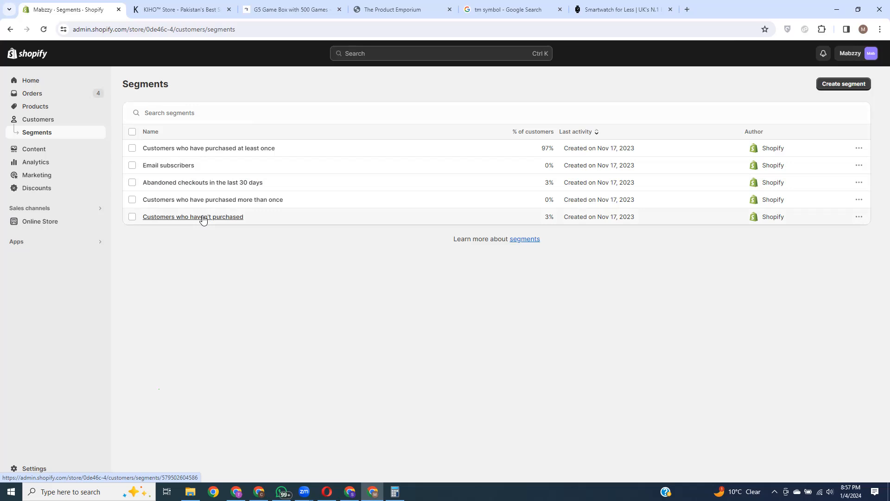
Step: Go to the Content section and its Files library of uploaded images
left_click(47, 151)
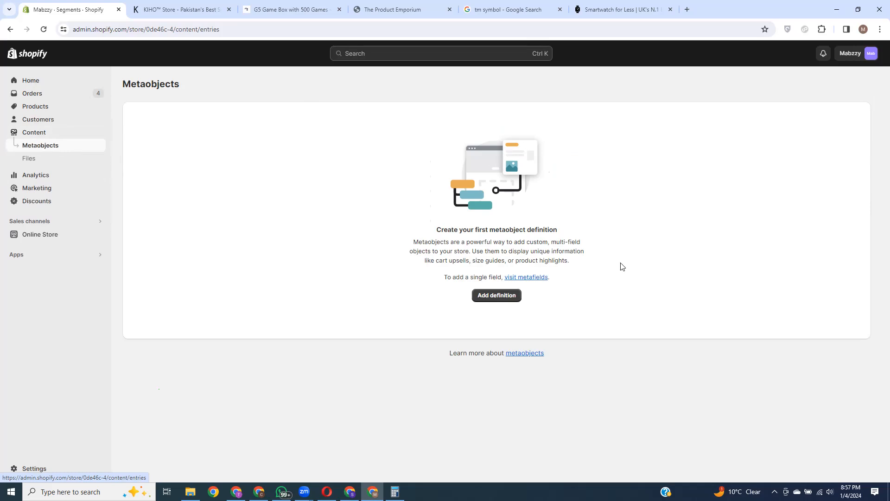
left_click(30, 159)
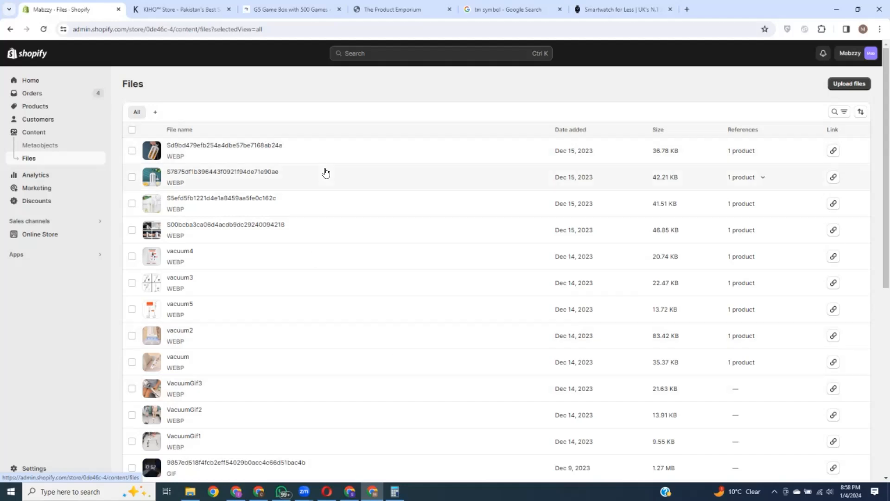
Step: Scroll the files, tick and untick VacuumGif1 without changes, then open Analytics
scroll(327, 181, "down", 4)
scroll(391, 346, "down", 3)
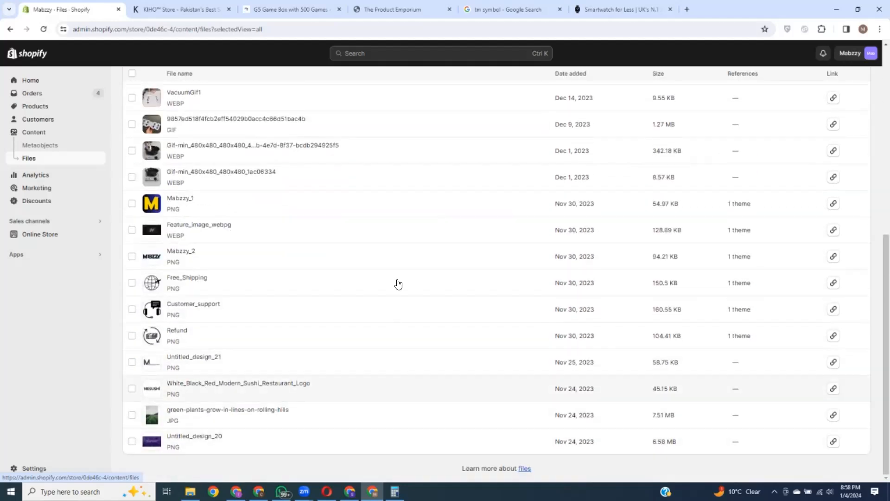
scroll(333, 394, "up", 7)
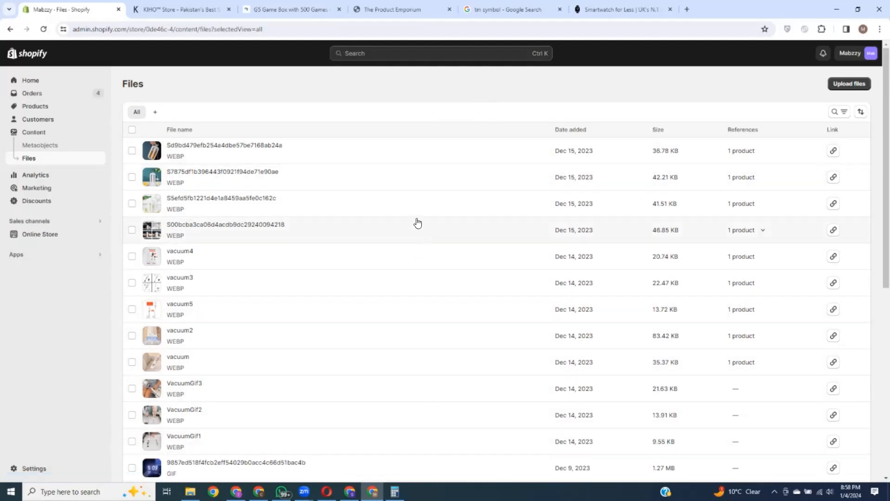
left_click(130, 442)
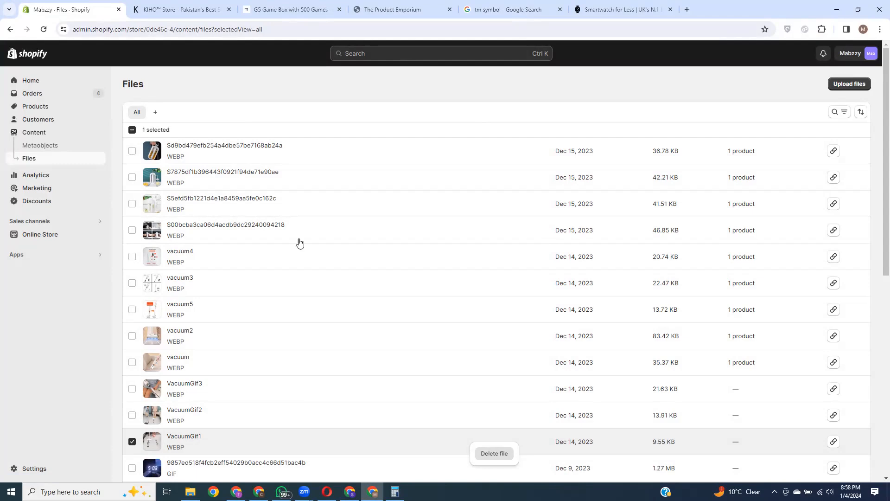
left_click(132, 443)
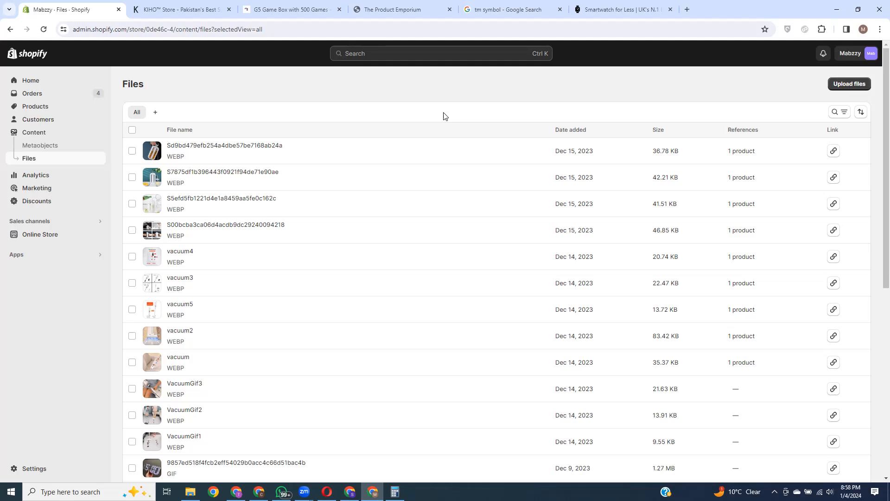
left_click(30, 175)
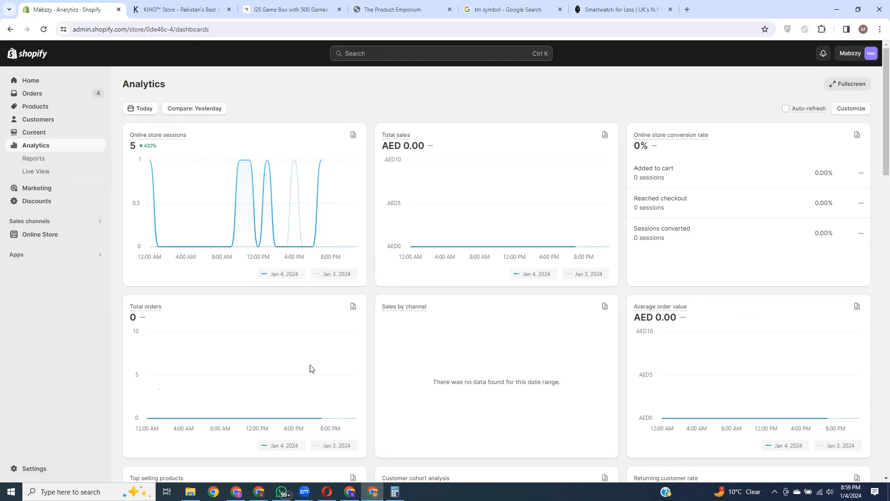
Step: Preview the Yesterday through Last 90 days ranges, leave it on Today, and open Reports
left_click(137, 109)
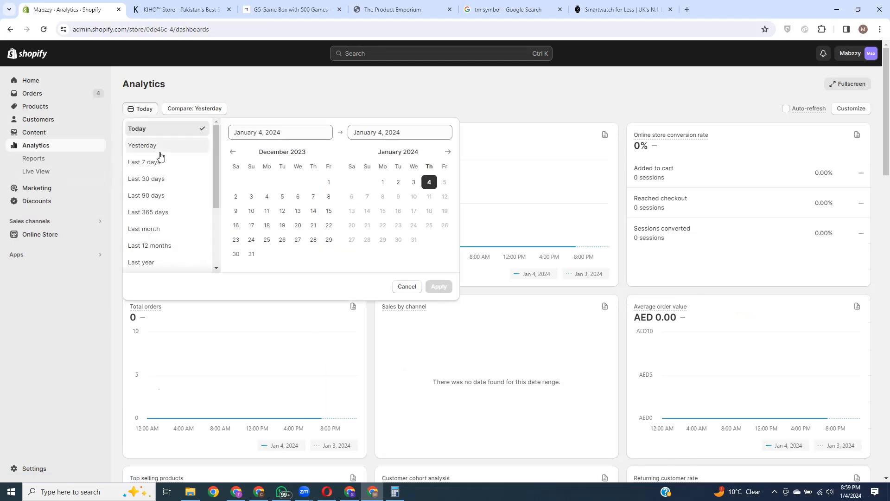
left_click(154, 146)
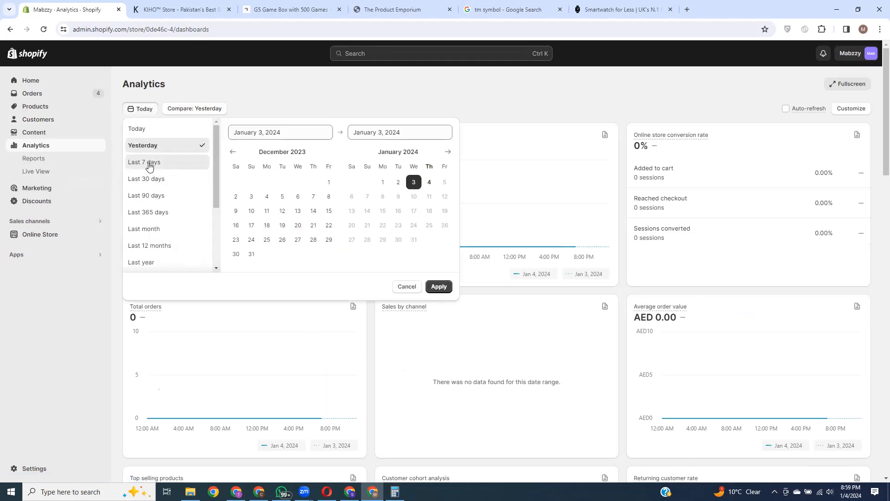
left_click(149, 163)
left_click(152, 179)
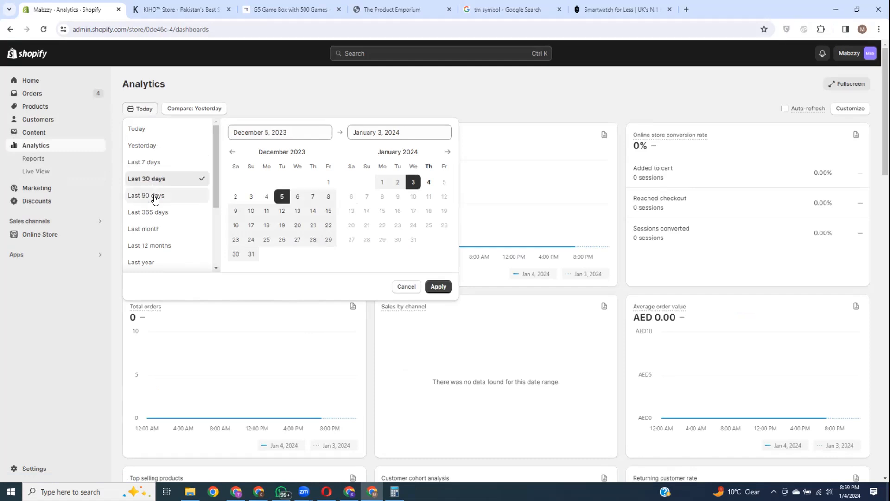
left_click(154, 196)
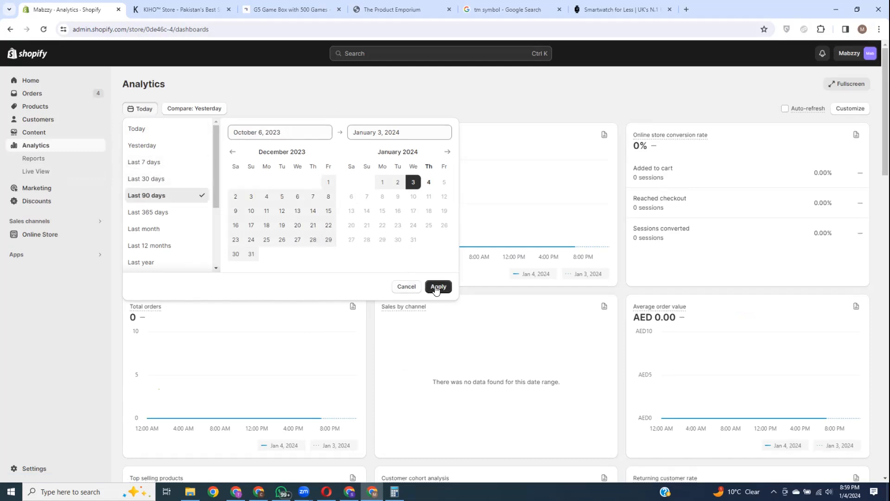
left_click(462, 98)
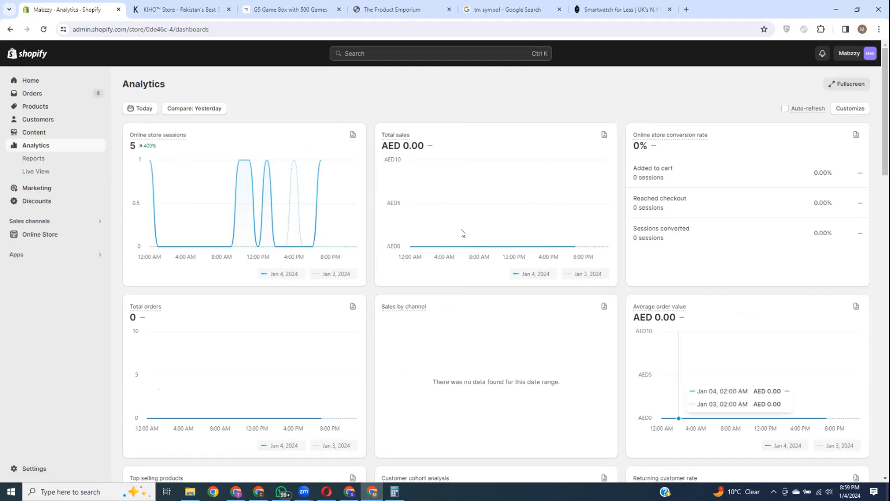
left_click(71, 160)
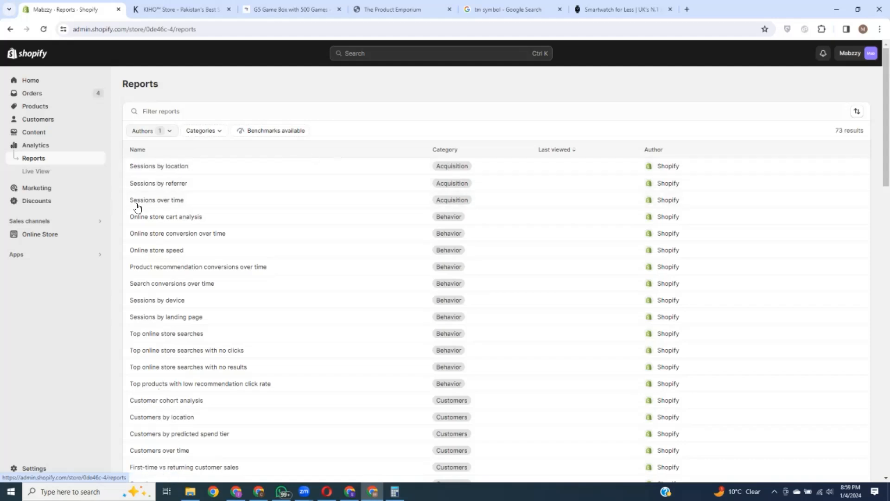
Step: Scroll through the 73 reports, then switch to the Live View dashboard
scroll(186, 200, "down", 4)
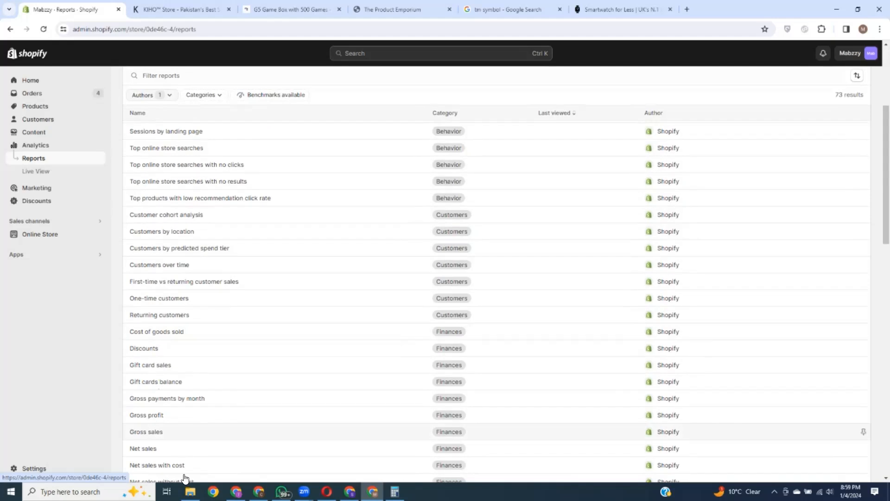
scroll(199, 238, "down", 1)
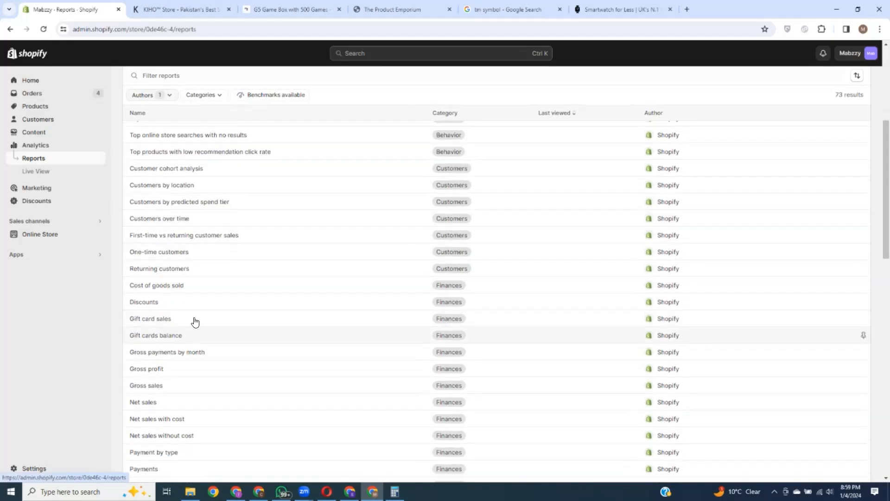
scroll(199, 315, "down", 4)
scroll(199, 315, "down", 4)
scroll(218, 312, "up", 13)
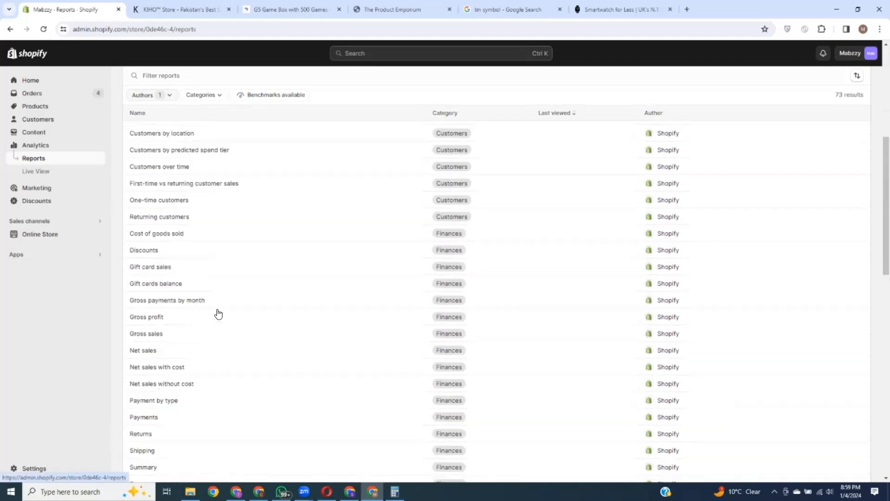
left_click(44, 175)
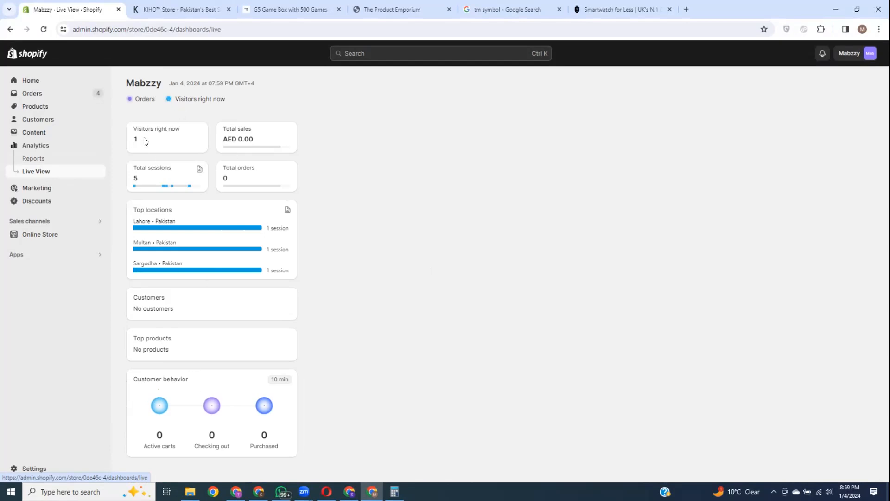
double_click(135, 139)
left_click_drag(639, 243, 592, 262)
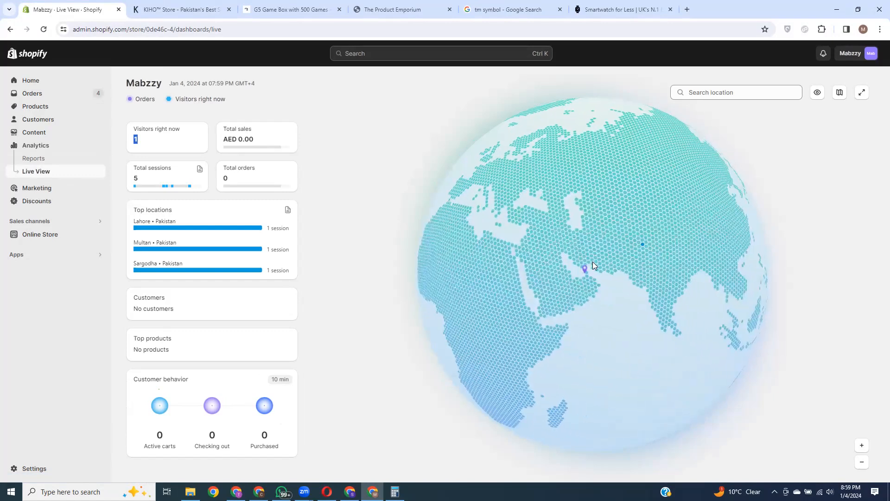
scroll(627, 252, "down", 1)
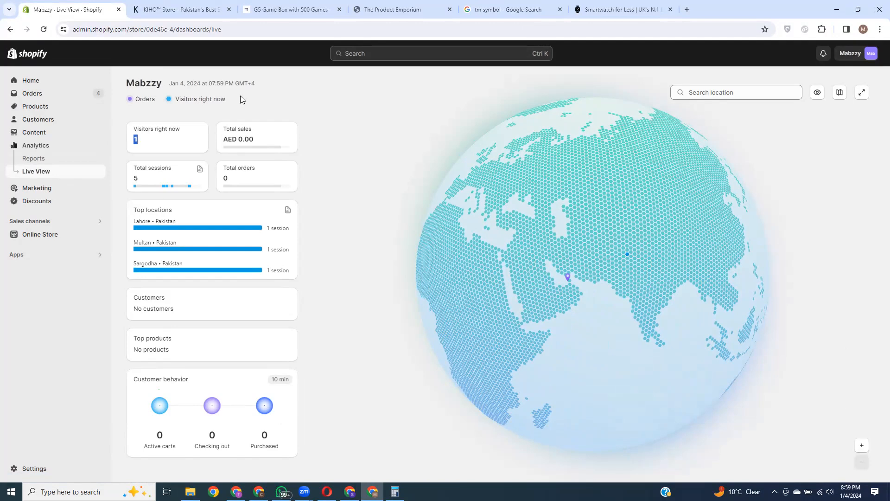
left_click_drag(660, 293, 419, 152)
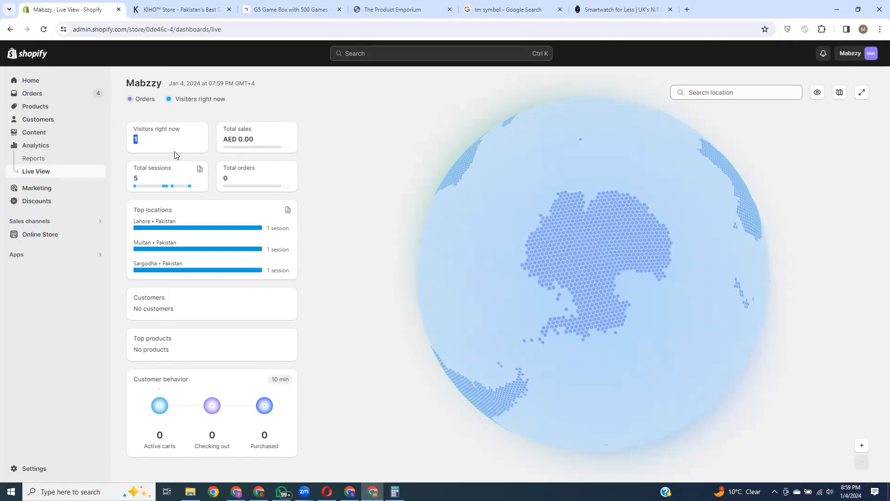
left_click(159, 180)
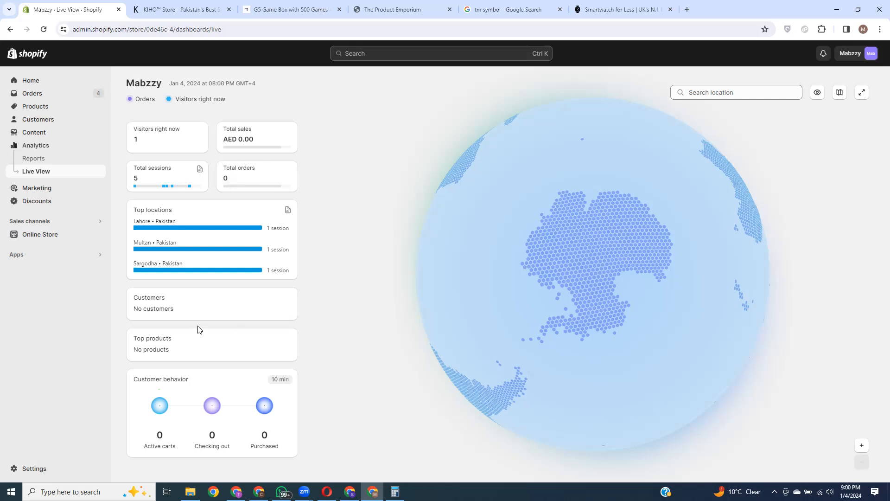
triple_click(154, 381)
left_click(198, 379)
left_click_drag(136, 377, 212, 377)
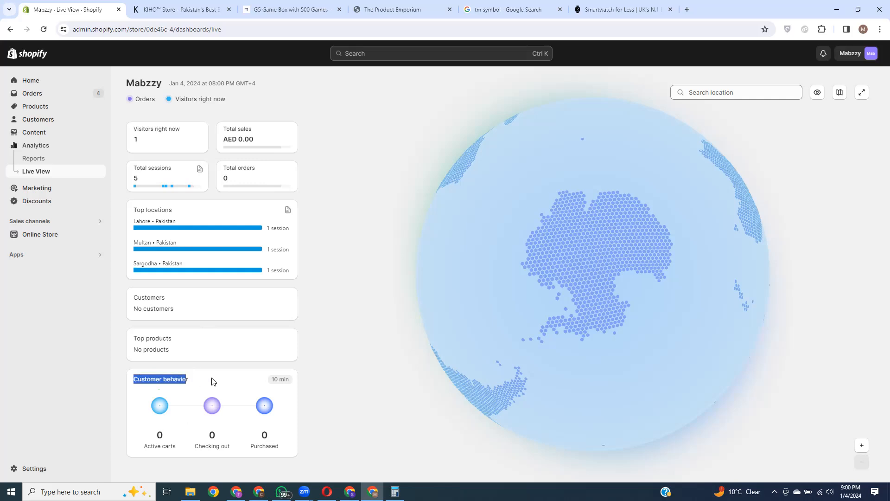
triple_click(282, 379)
left_click(213, 382)
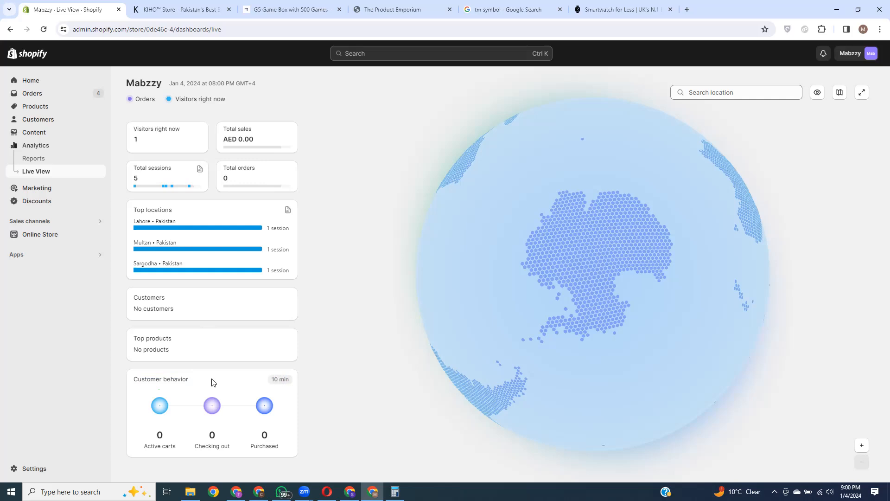
left_click_drag(273, 377, 286, 379)
left_click(227, 384)
left_click_drag(274, 380, 289, 386)
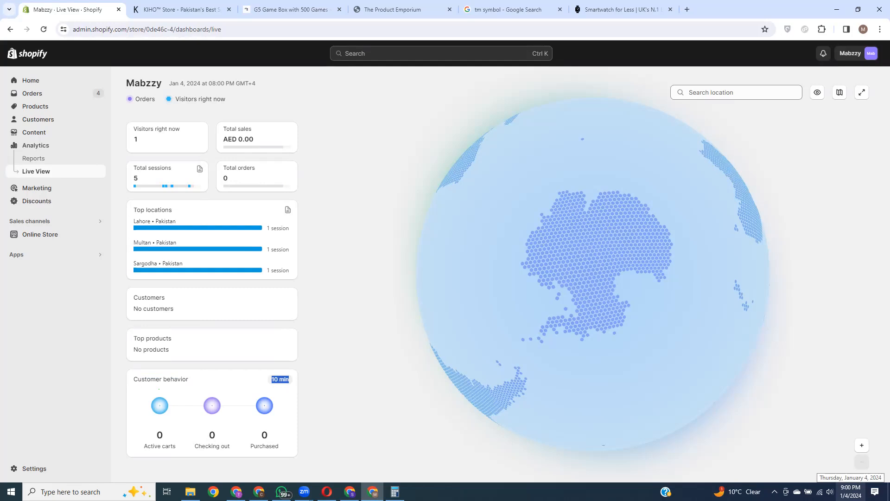
left_click(279, 381)
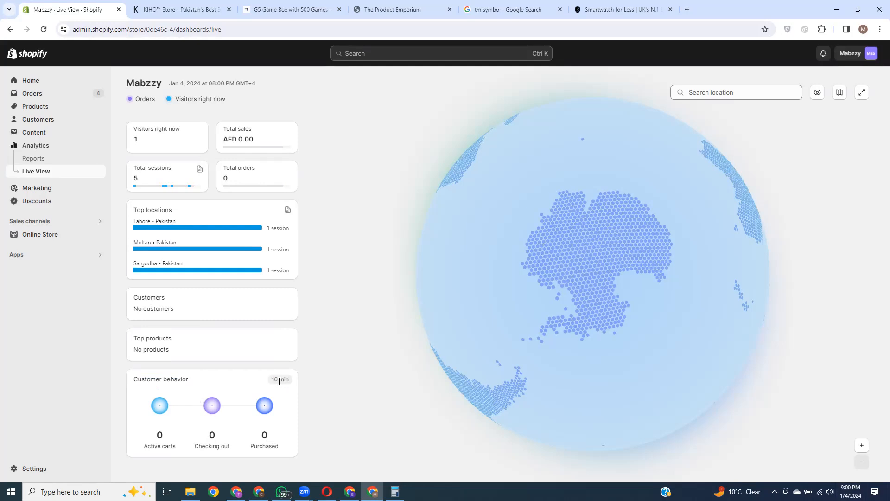
left_click_drag(275, 381, 272, 380)
left_click(199, 382)
Step: Visit the Marketing overview and Campaigns, then view the Abandoned checkout automation
left_click(20, 189)
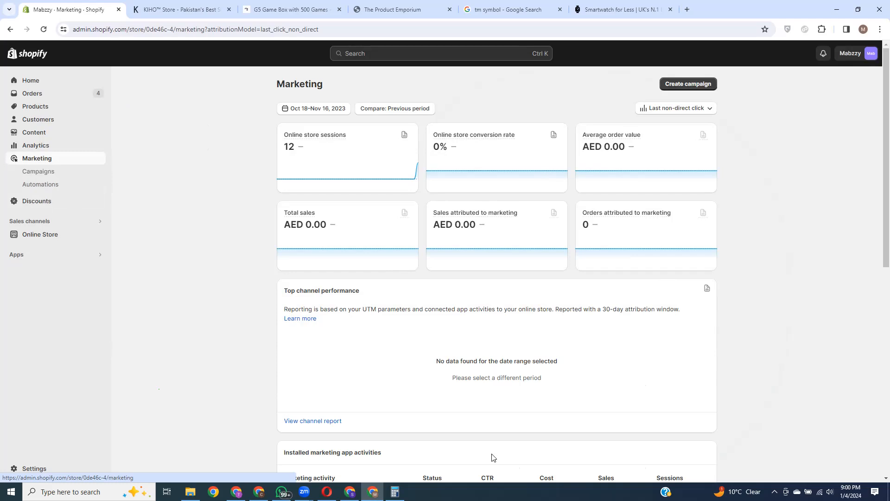
scroll(492, 457, "down", 5)
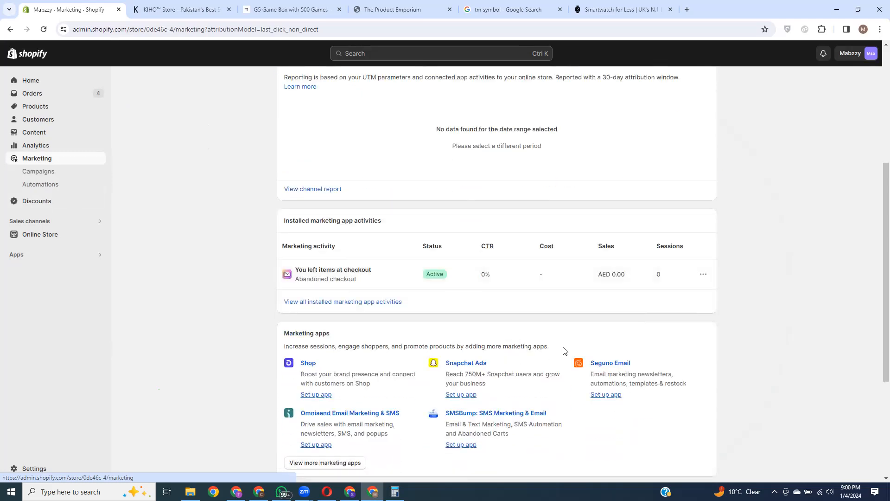
scroll(518, 337, "up", 5)
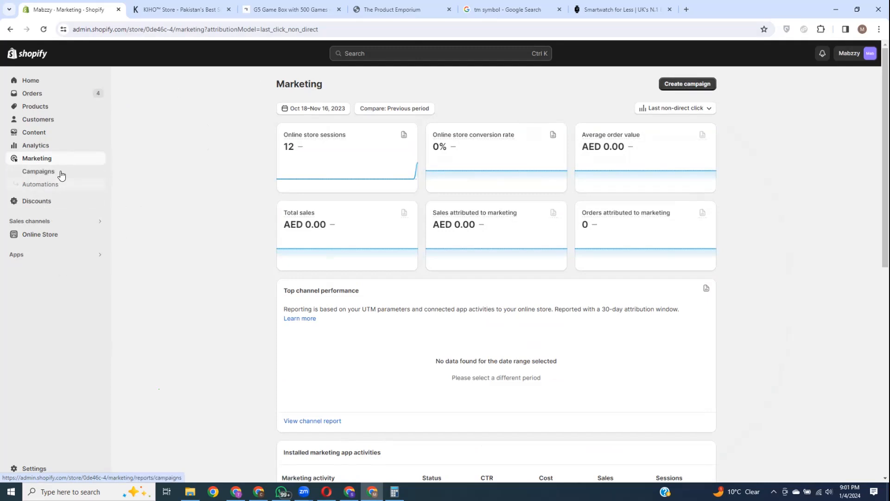
left_click(47, 172)
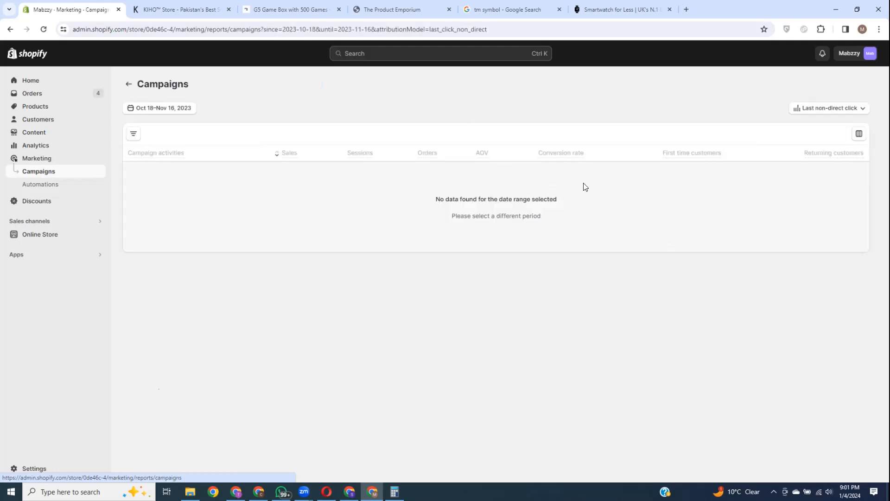
left_click(40, 184)
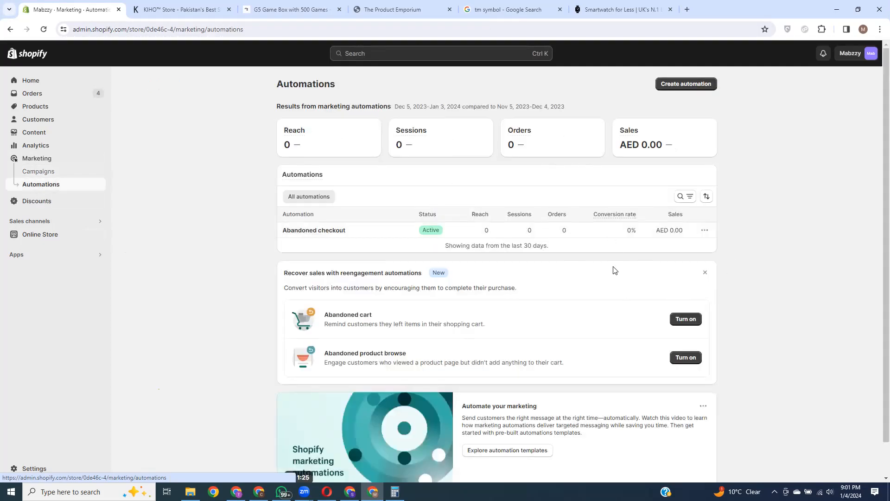
scroll(330, 293, "down", 1)
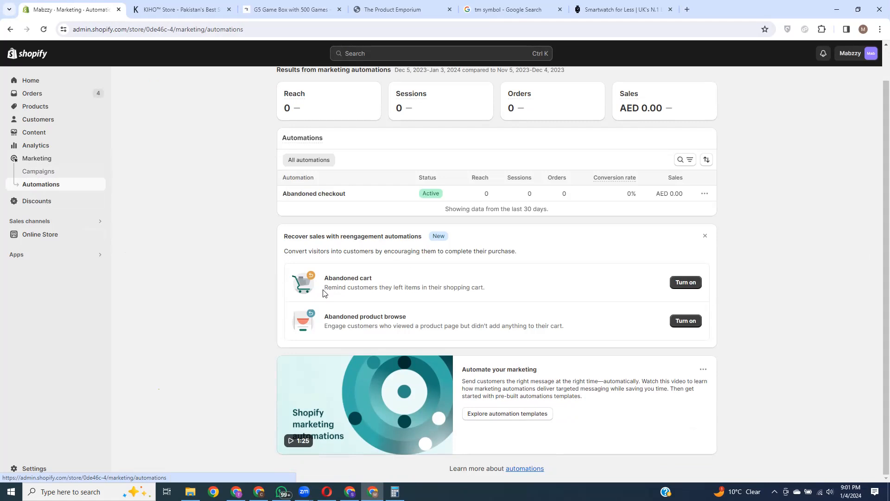
left_click_drag(326, 287, 476, 288)
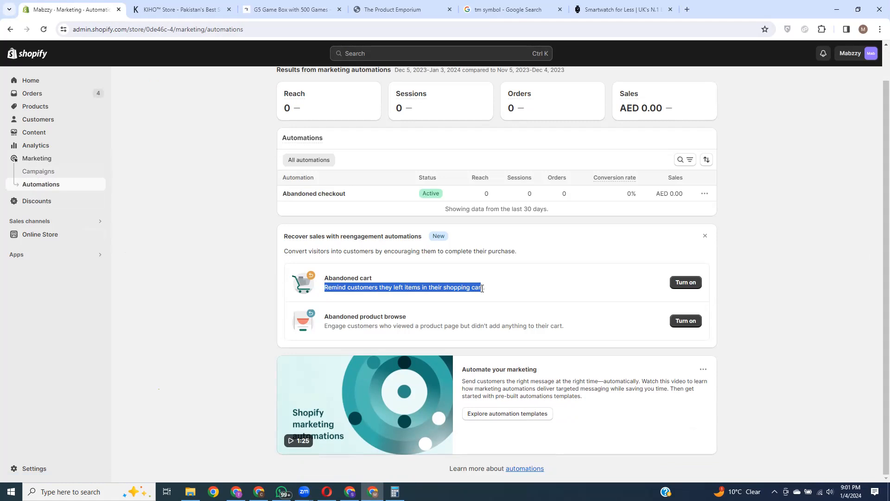
left_click(761, 299)
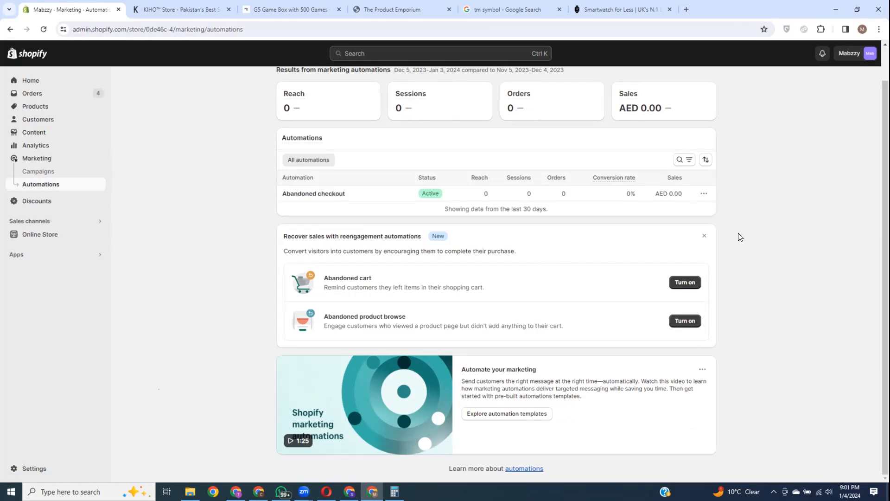
left_click_drag(459, 372, 568, 375)
left_click(622, 429)
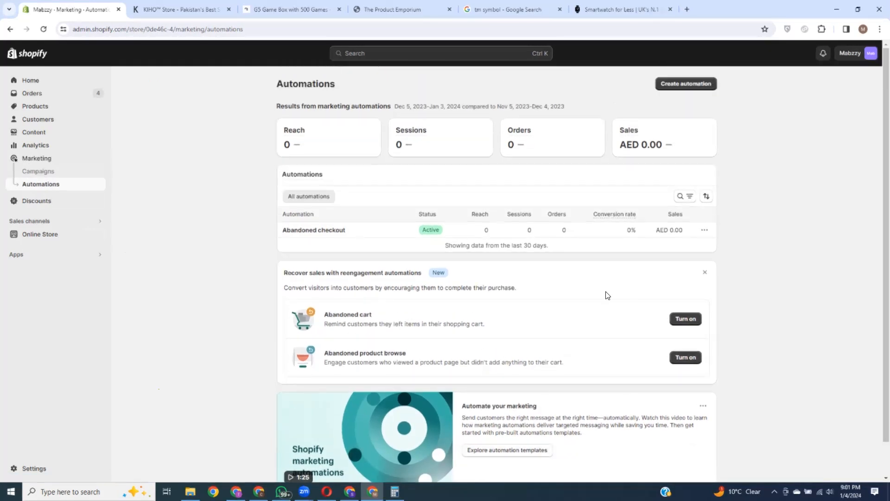
Step: Browse the new-automation templates, then go to the empty Discounts page
left_click(688, 87)
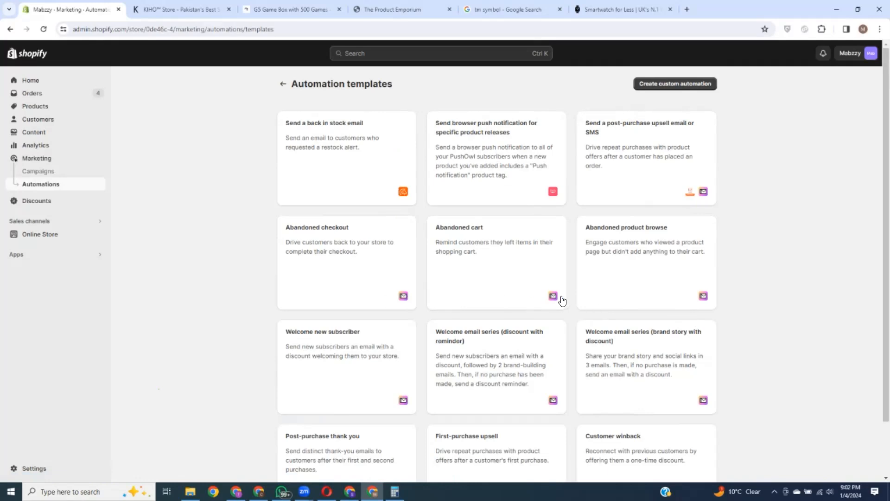
scroll(583, 243, "down", 2)
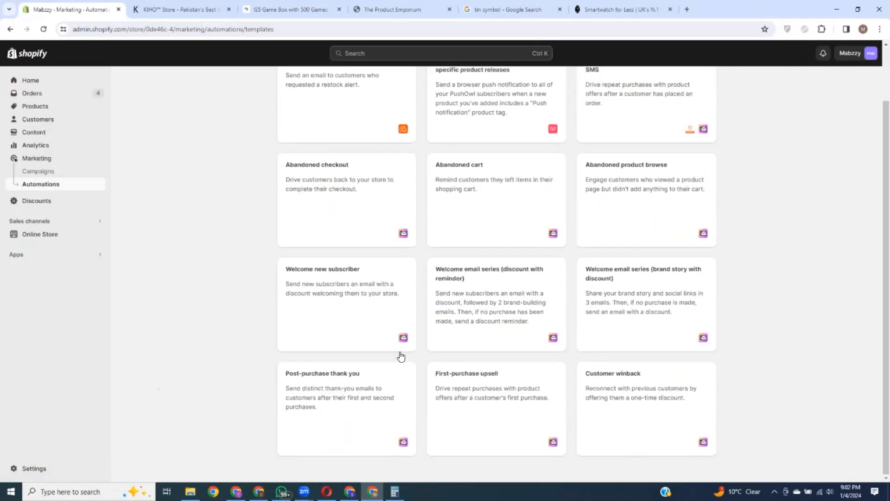
scroll(419, 371, "up", 2)
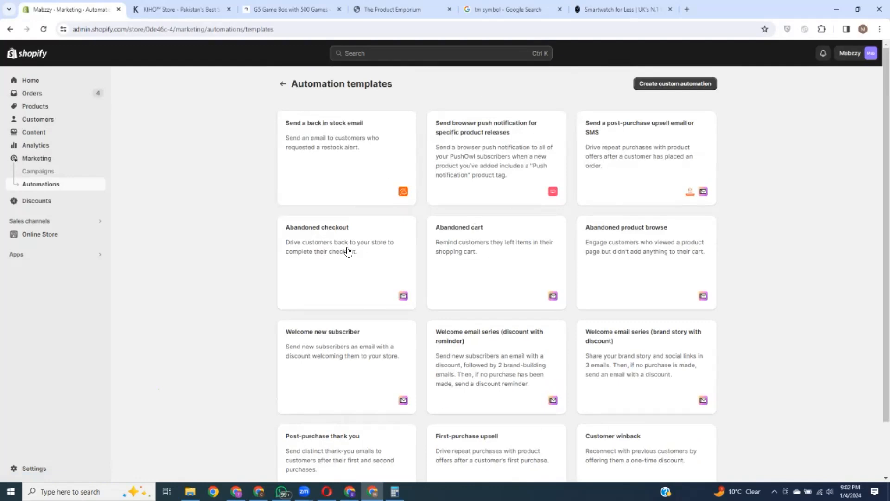
left_click(38, 202)
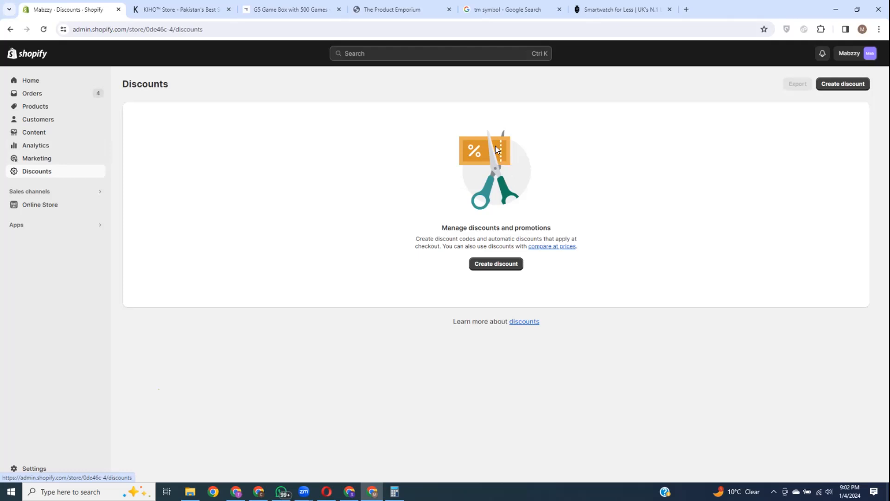
Step: Glance at the KIHO store tab, return to Shopify, and start a new discount
left_click(196, 10)
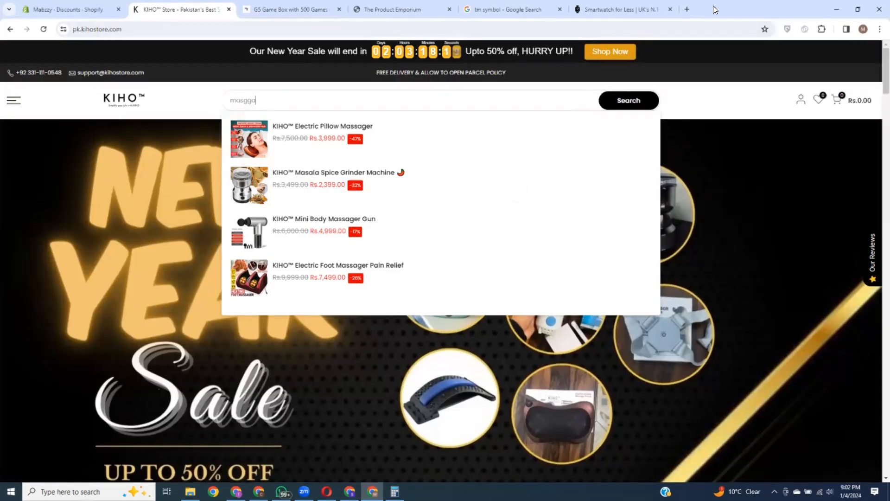
left_click(71, 9)
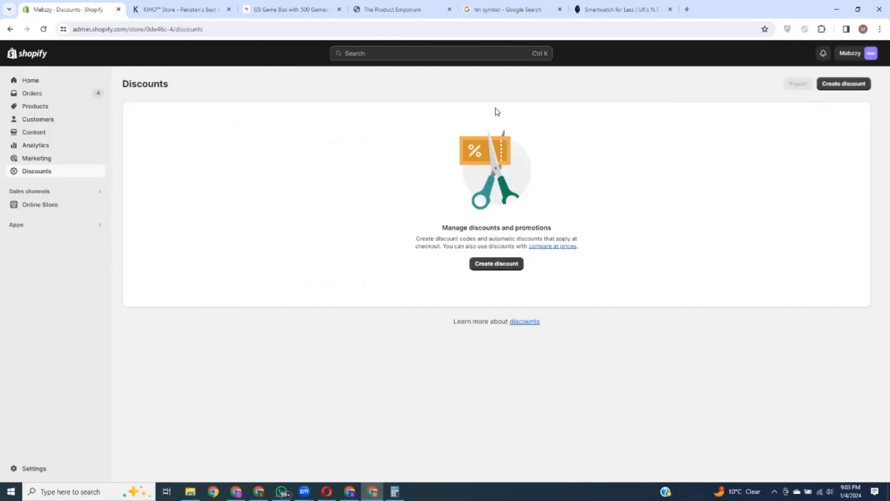
left_click(499, 269)
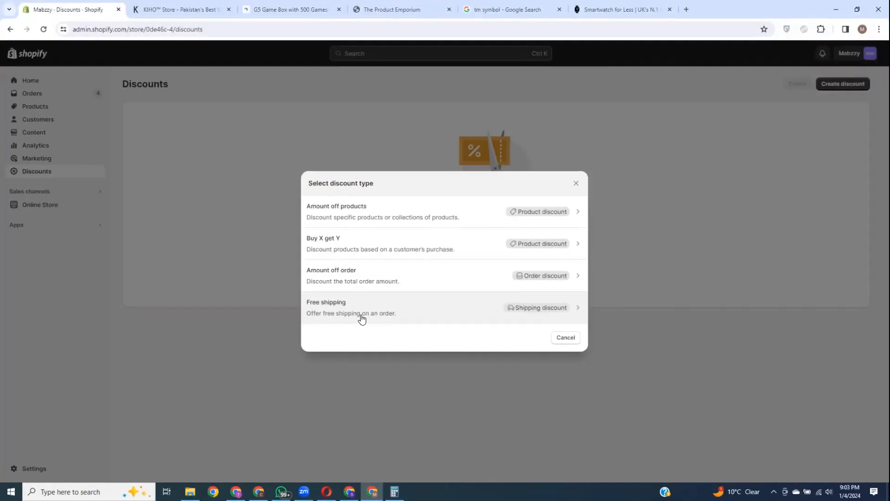
Step: Choose an Amount off products discount with the code NEWYEAR2024
left_click(396, 211)
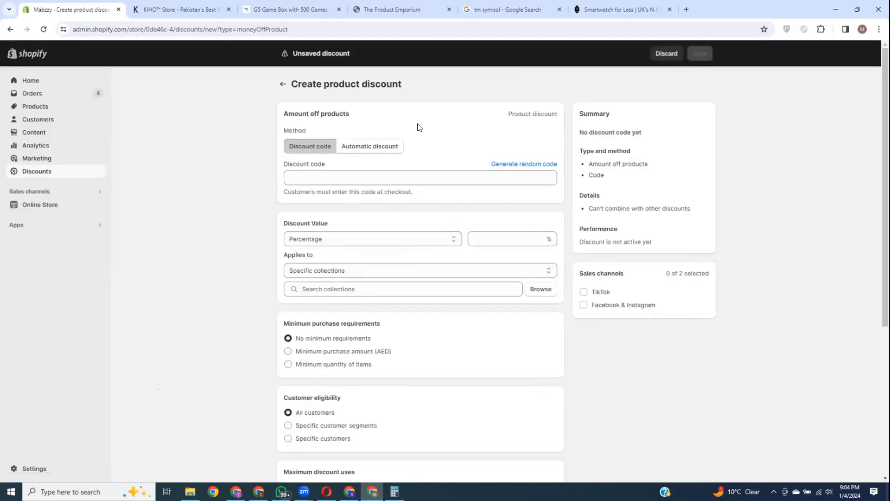
left_click_drag(287, 114, 411, 116)
left_click(413, 116)
left_click(342, 177)
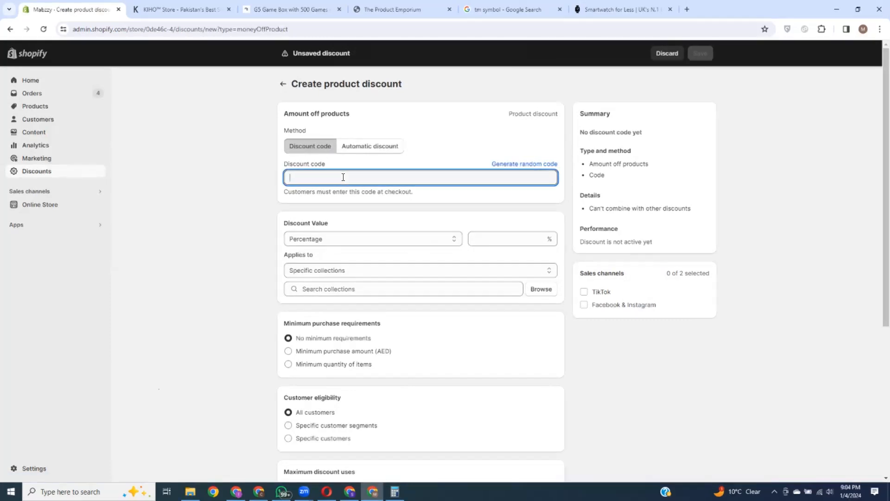
type("NEWYEAR")
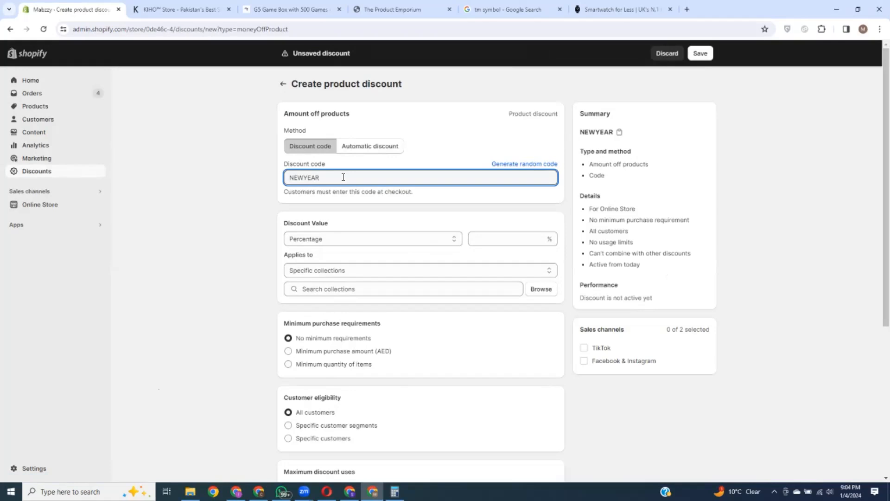
type("2024")
left_click_drag(341, 177, 285, 177)
left_click(405, 120)
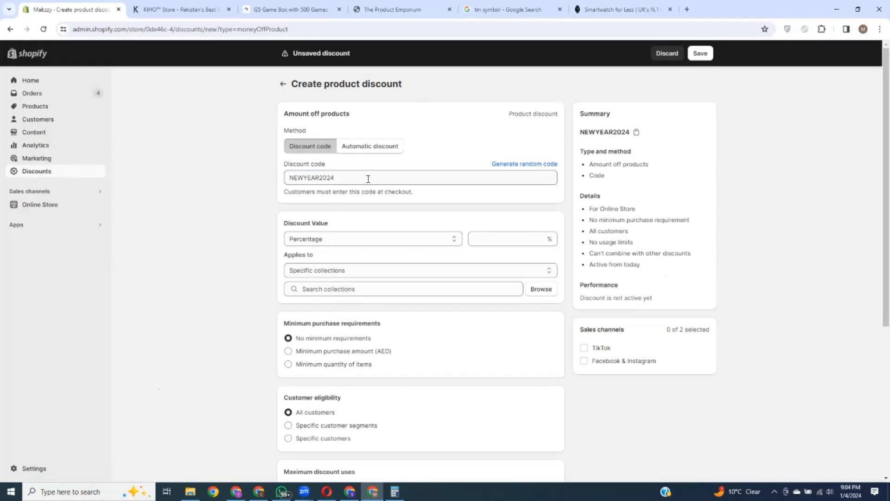
Step: Make the discount a fixed AED 10.00 off and begin targeting specific collections
scroll(360, 229, "down", 2)
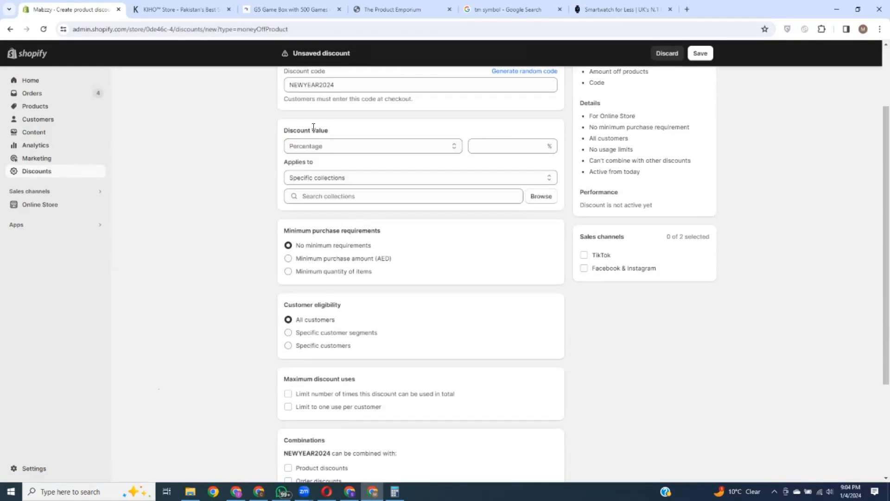
left_click(349, 146)
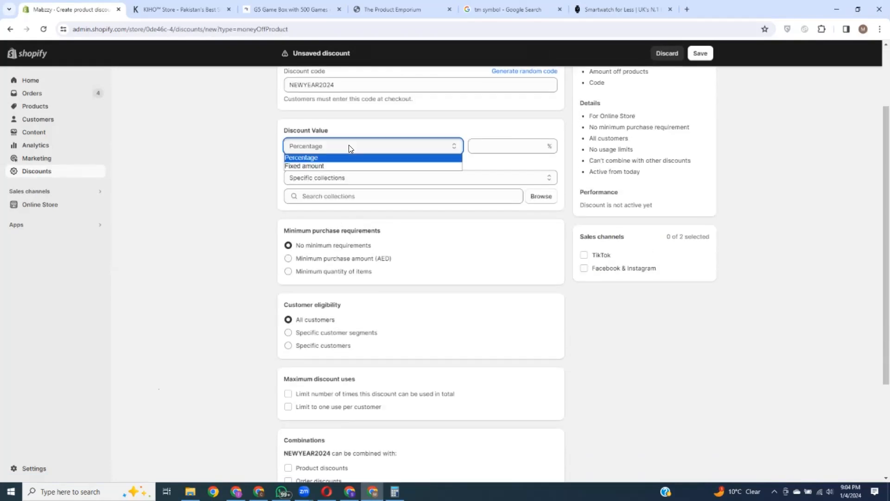
left_click(318, 166)
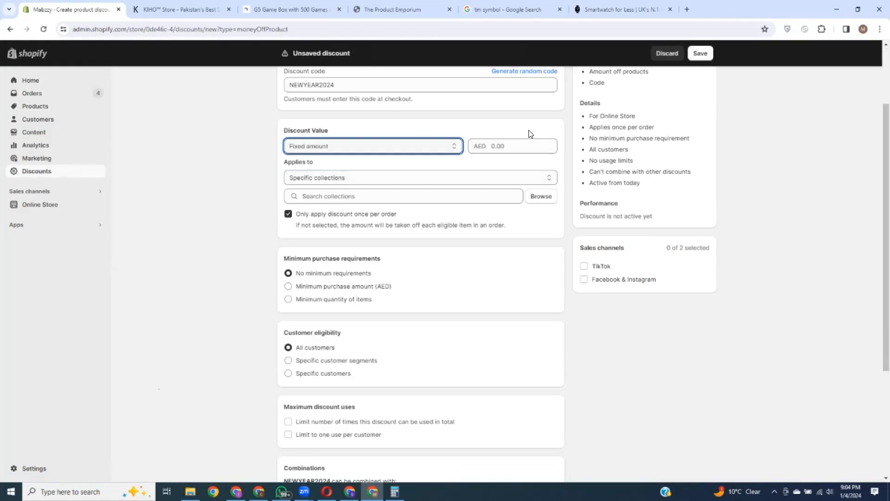
left_click(360, 148)
left_click(327, 157)
left_click(511, 152)
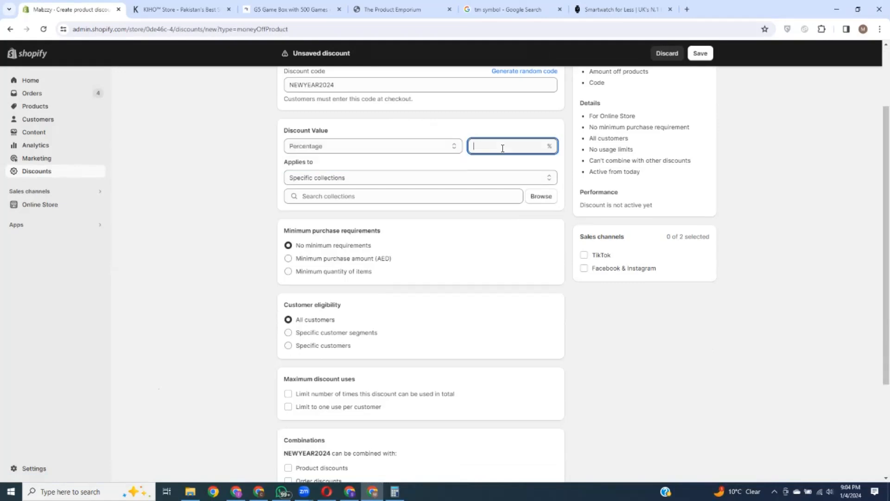
type("10")
left_click(338, 146)
left_click(335, 150)
left_click(336, 150)
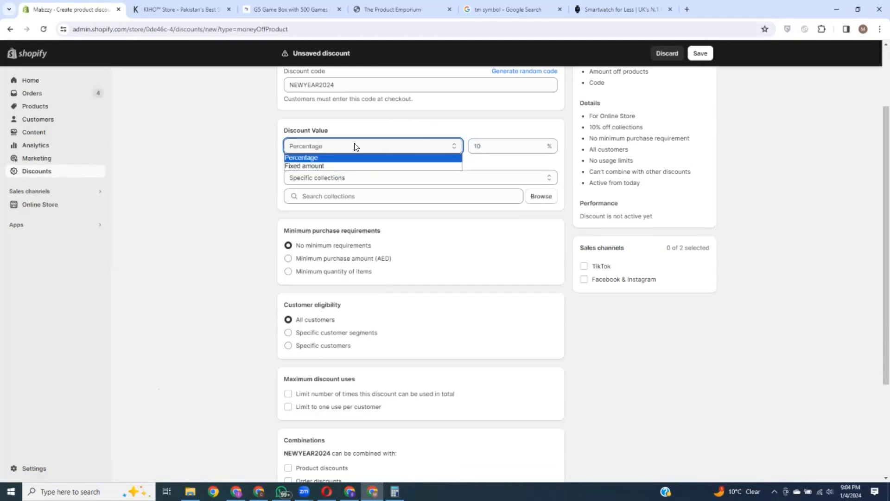
left_click(326, 162)
left_click(498, 147)
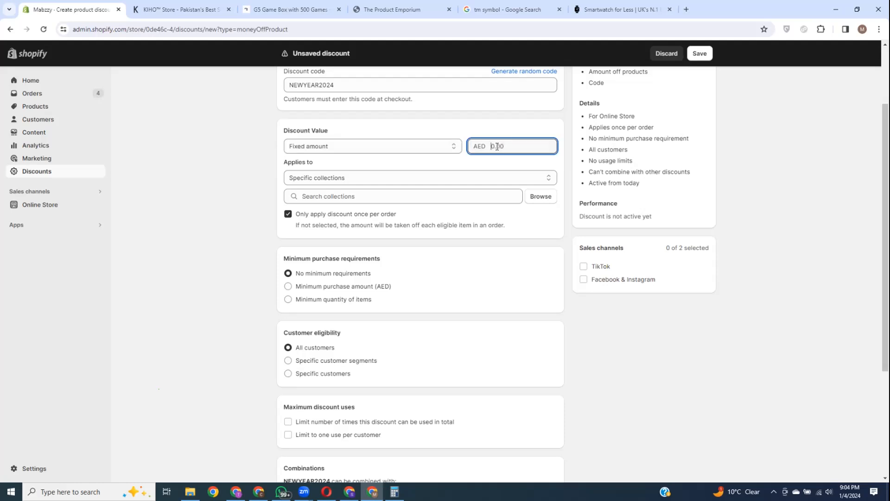
type("10")
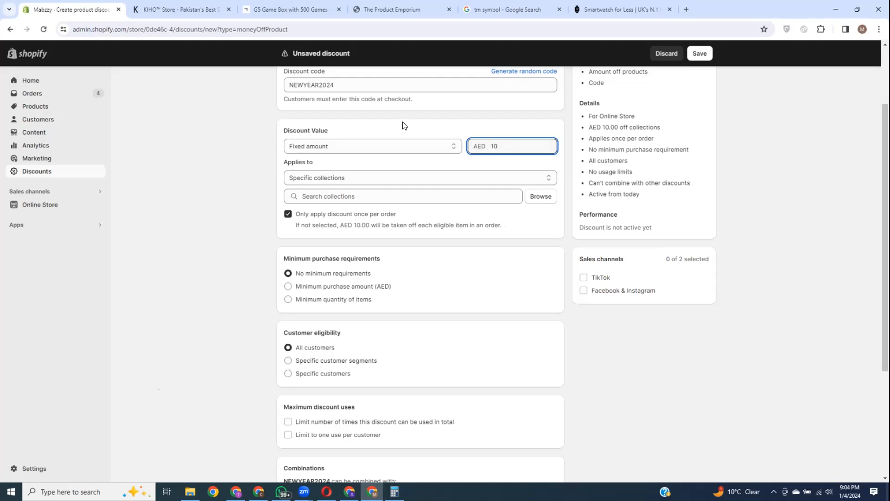
left_click(402, 125)
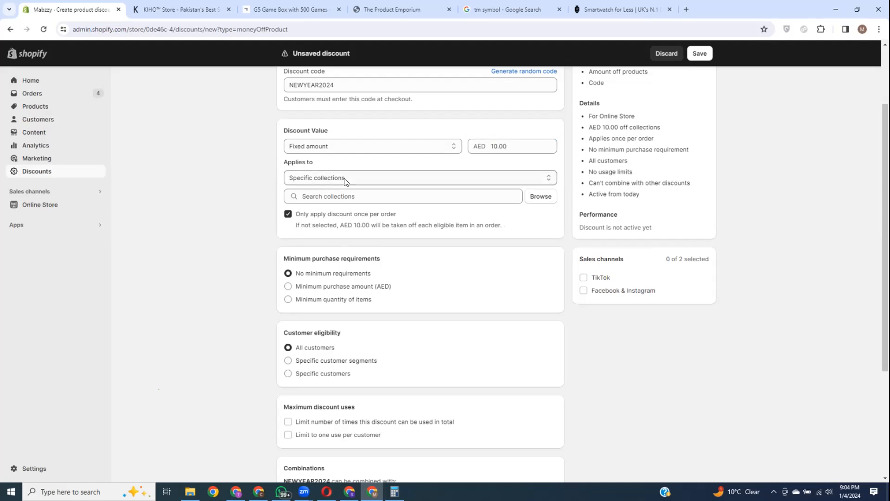
left_click(364, 196)
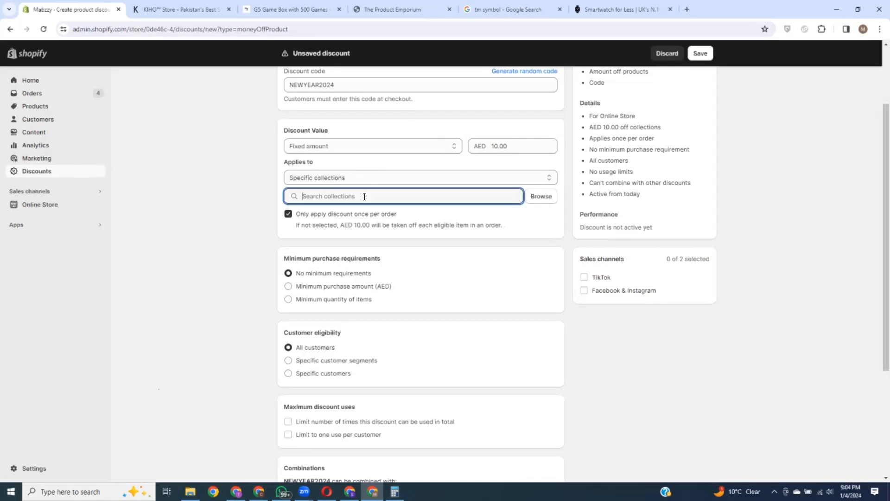
Step: Make the Kitchen Gadgets collection the target of the AED 10.00 NEWYEAR2024 discount
left_click(550, 200)
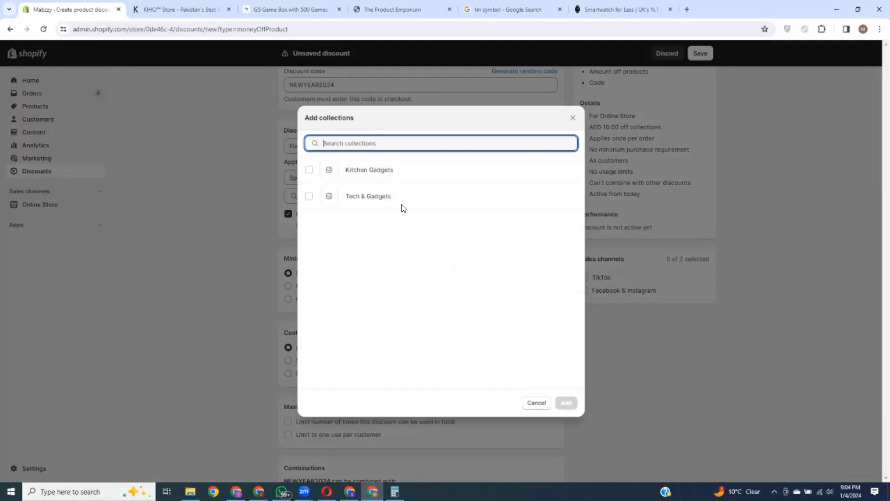
left_click(574, 118)
scroll(457, 308, "down", 4)
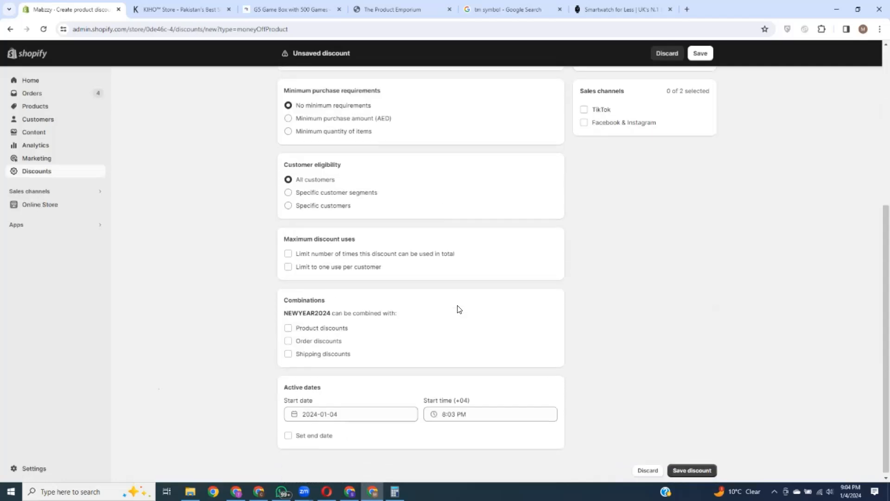
scroll(459, 310, "up", 5)
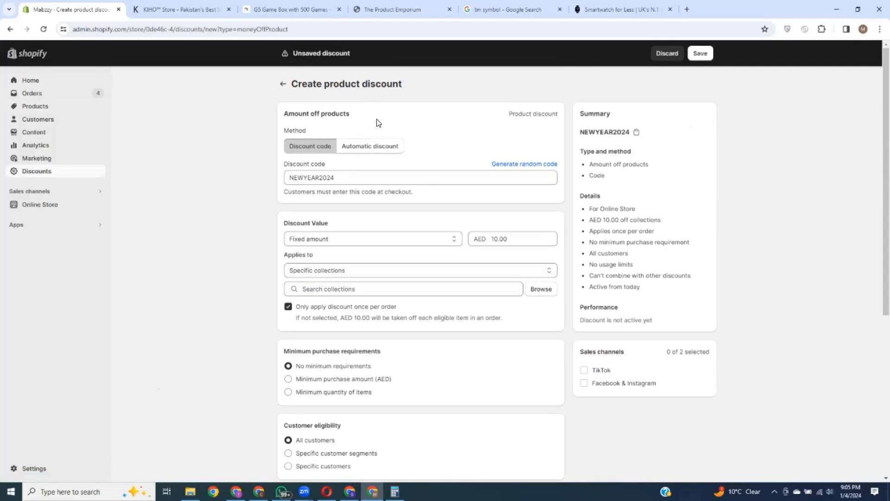
left_click(541, 289)
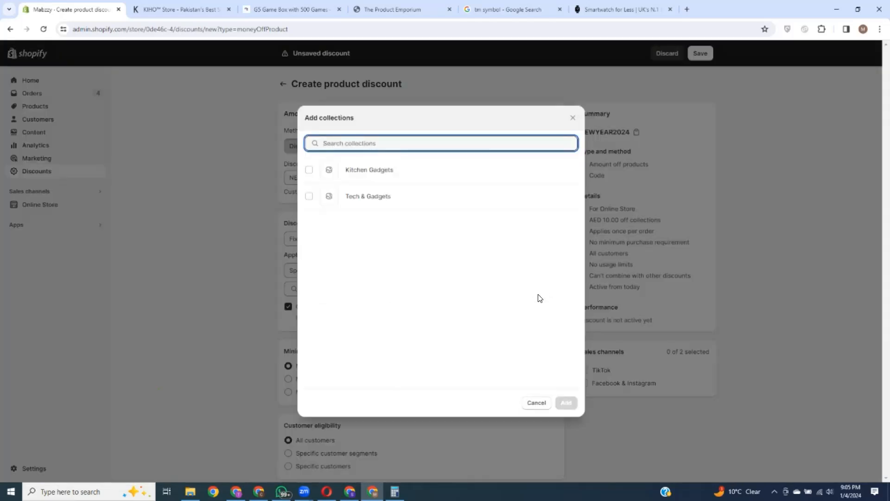
left_click(317, 172)
left_click(565, 402)
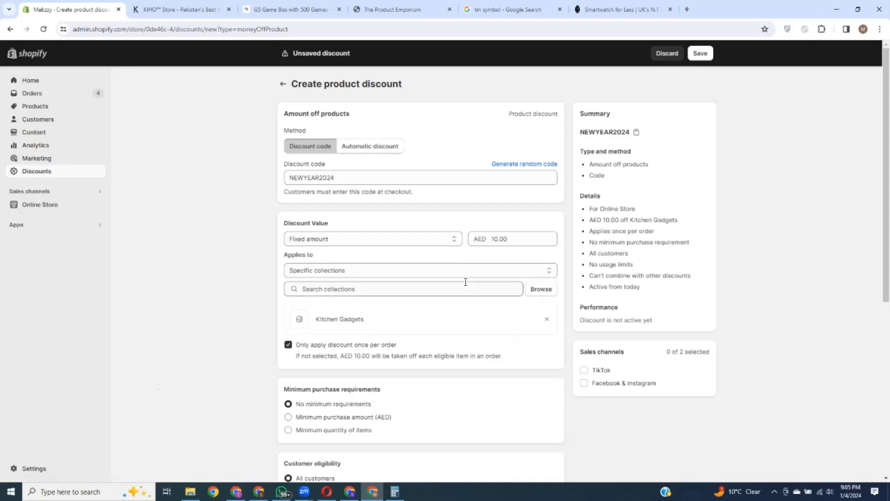
scroll(466, 282, "down", 3)
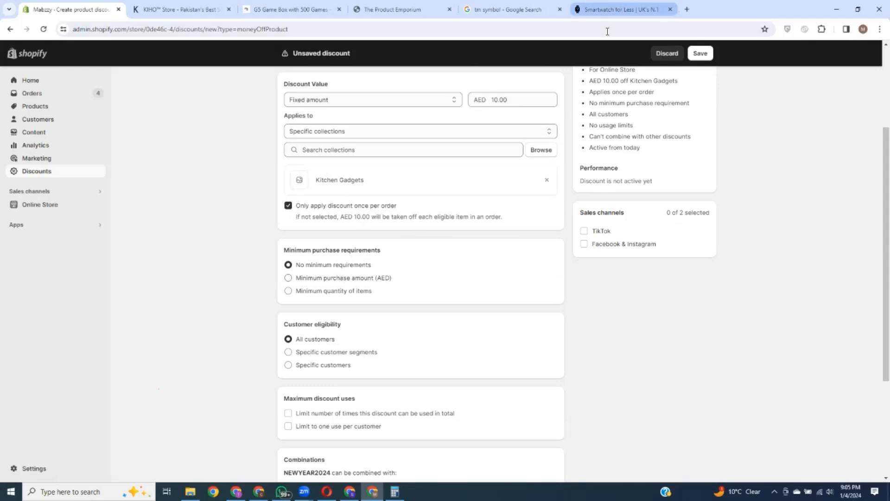
left_click(622, 9)
Step: Return to the unsaved discount and set a minimum purchase amount of AED 300.00
left_click(203, 6)
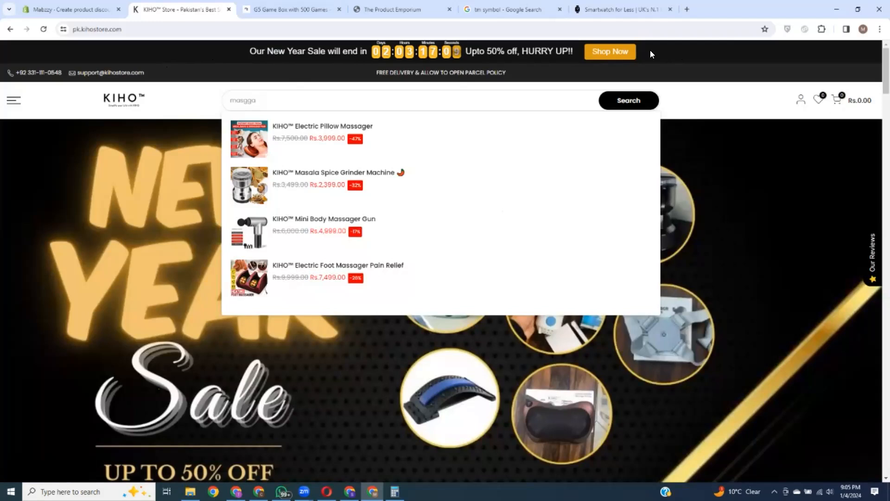
left_click(70, 10)
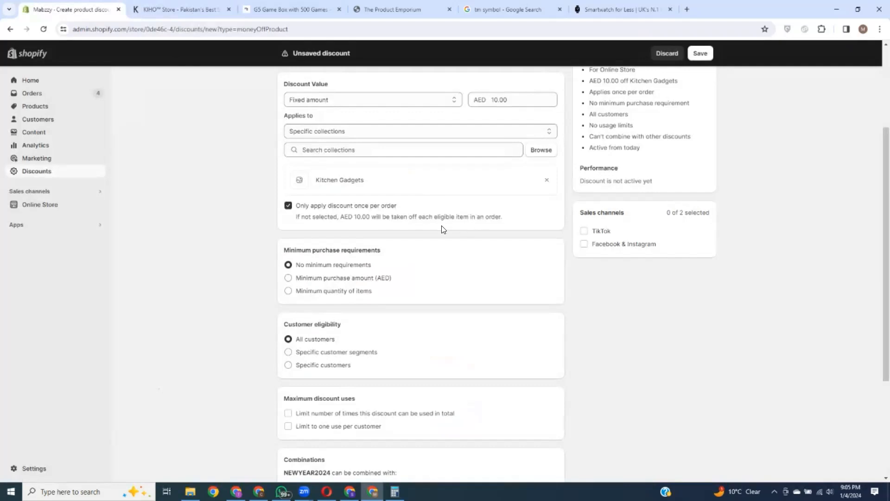
scroll(454, 225, "down", 2)
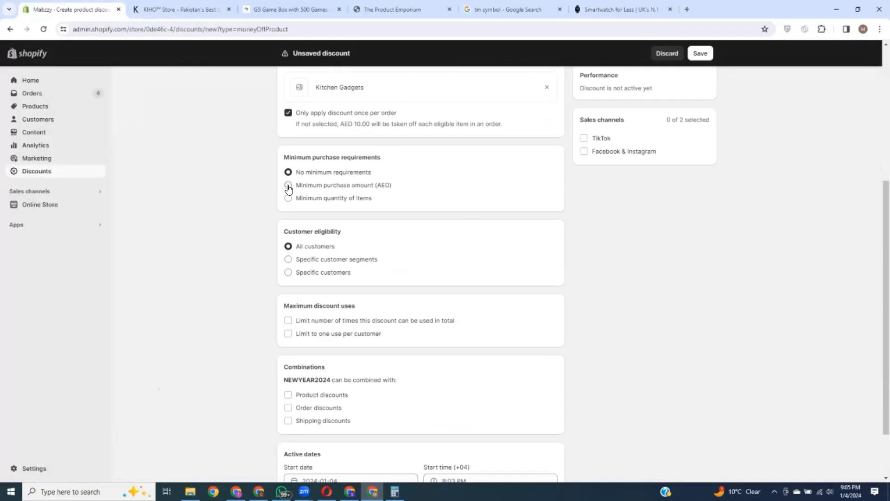
left_click(288, 186)
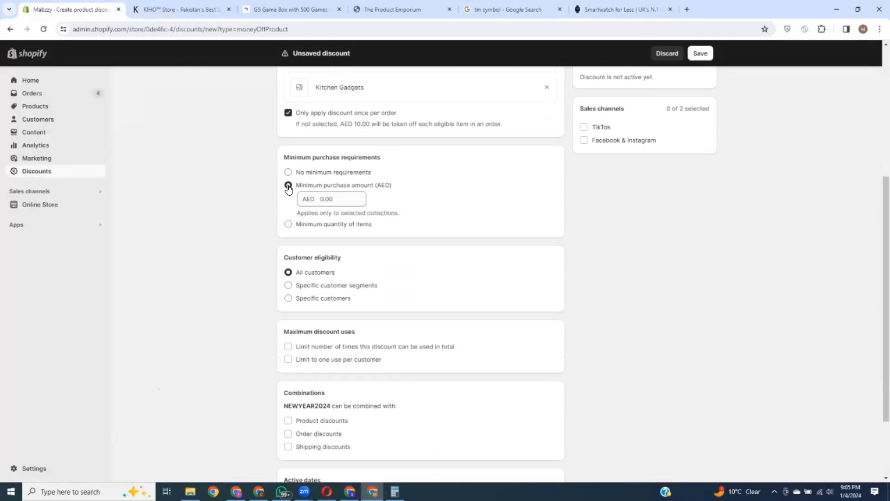
left_click(335, 198)
type("300")
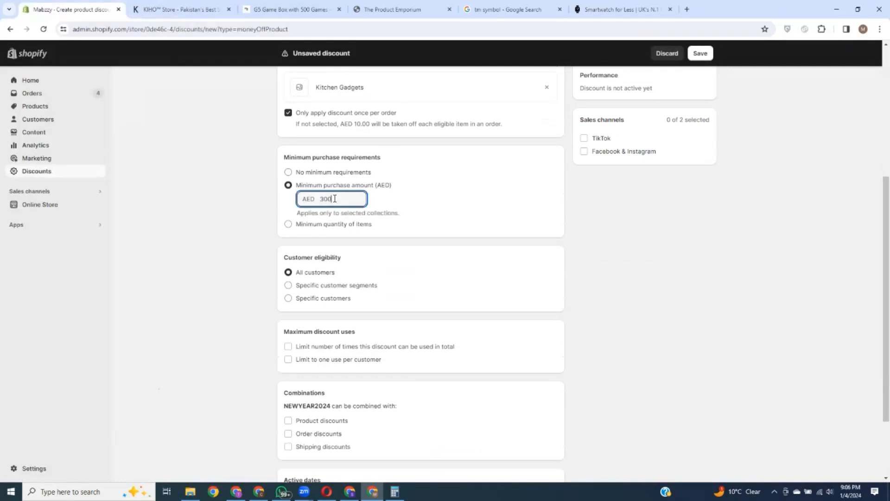
left_click(422, 161)
Step: Switch the requirement to minimum quantity of items and restrict eligibility to specific customers
scroll(407, 228, "down", 1)
left_click(298, 182)
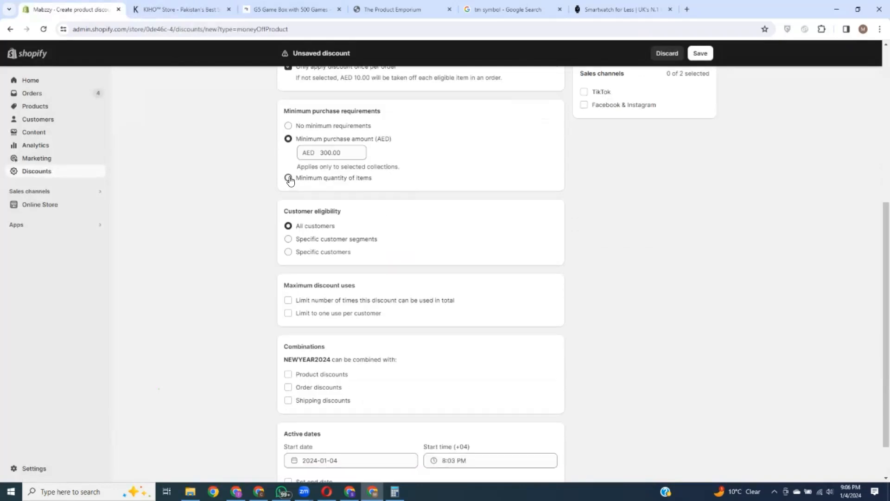
triple_click(416, 119)
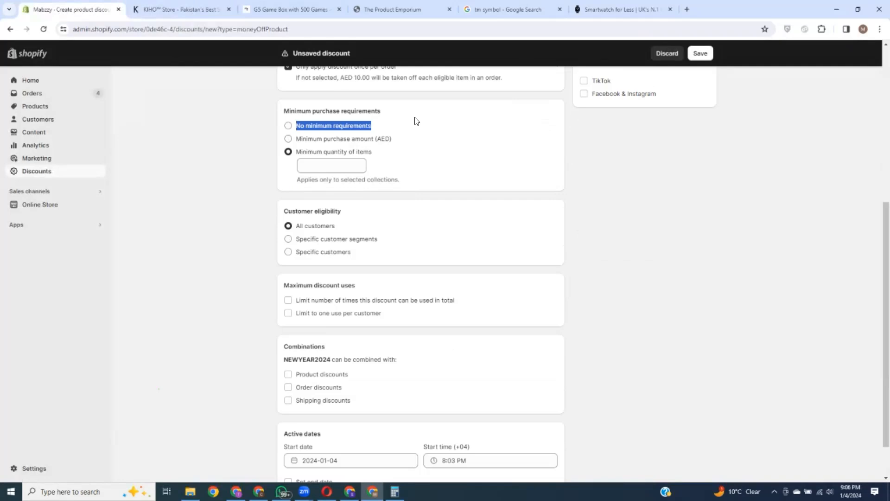
left_click(416, 121)
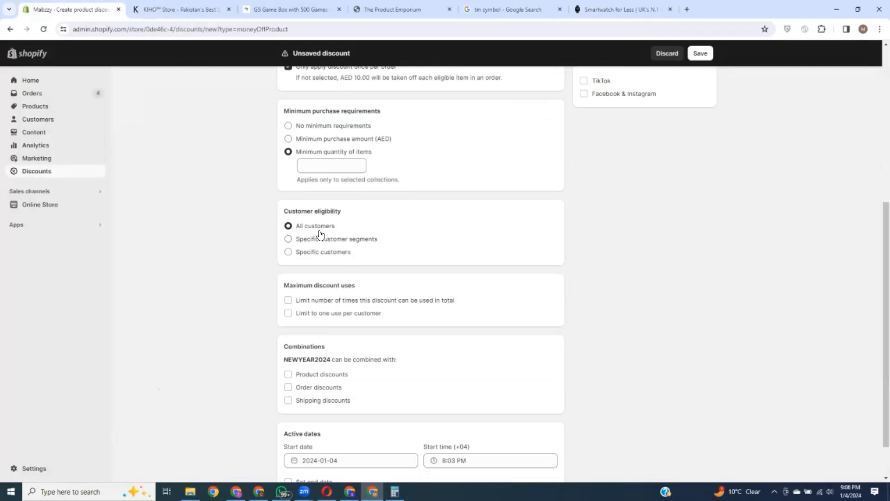
left_click(288, 238)
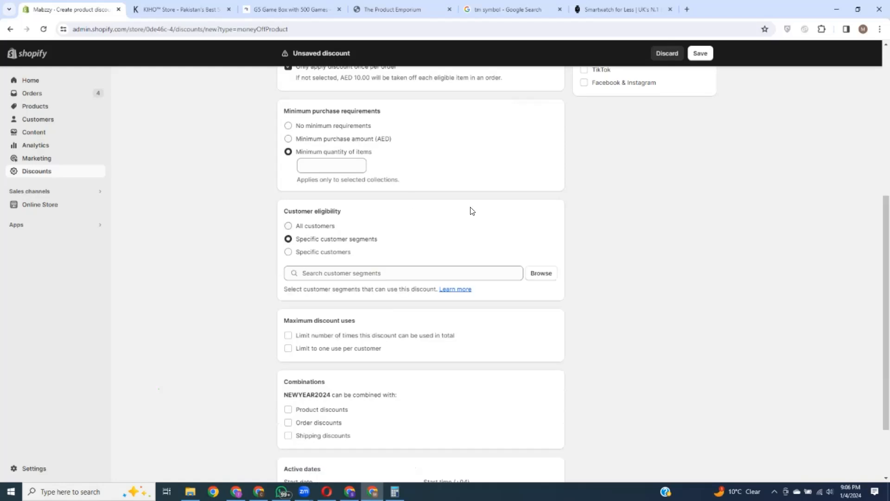
left_click(288, 252)
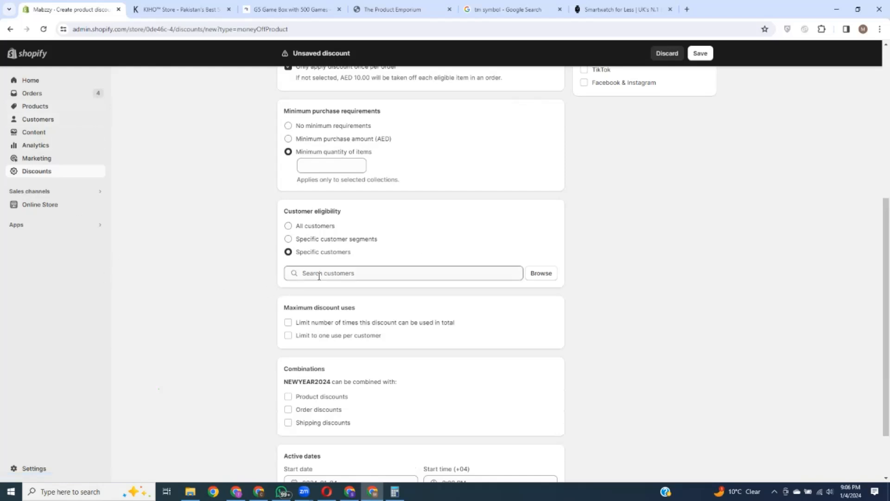
scroll(368, 321, "down", 3)
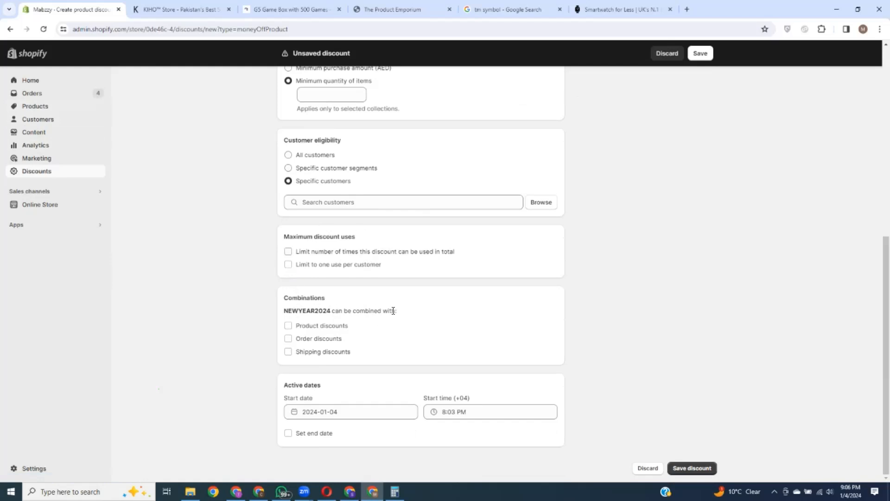
left_click_drag(288, 309, 328, 311)
left_click(384, 301)
left_click(288, 325)
left_click(288, 359)
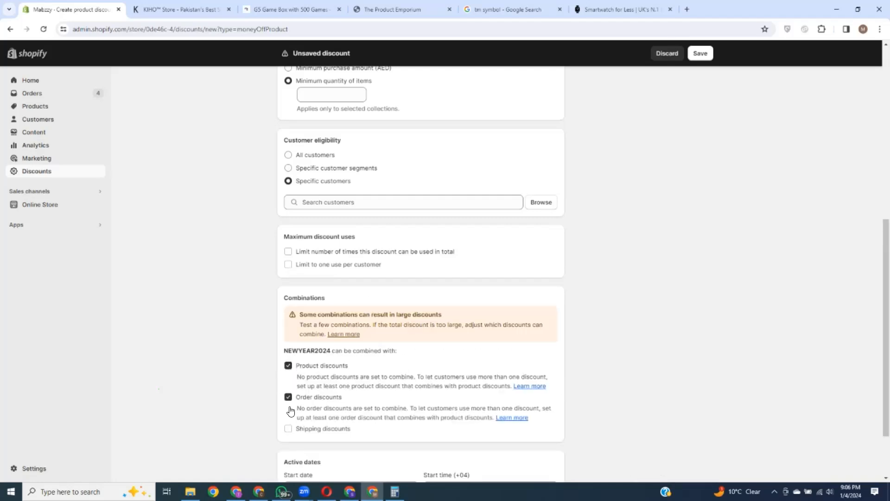
left_click(288, 427)
scroll(417, 370, "down", 1)
scroll(417, 370, "down", 2)
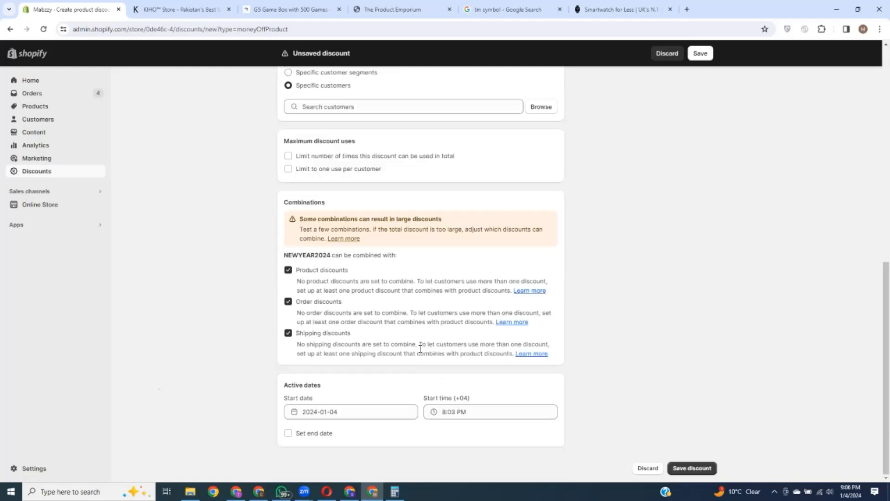
left_click(288, 270)
left_click(288, 302)
left_click(297, 335)
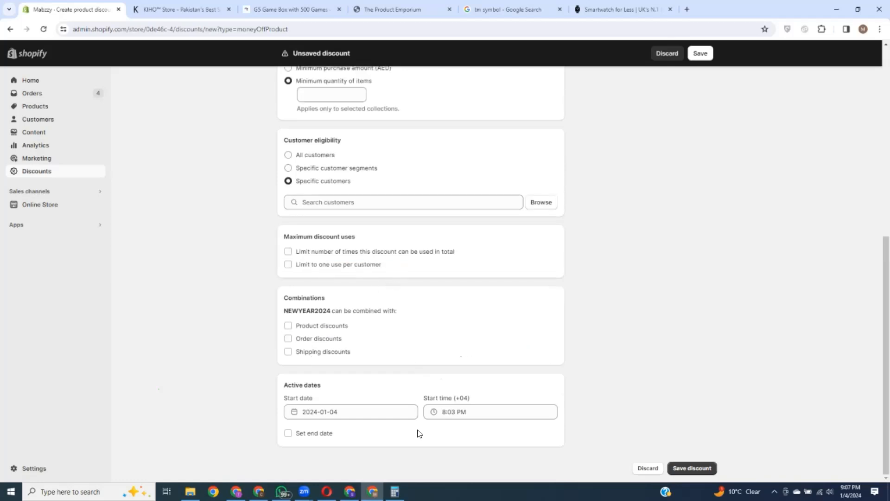
Step: Give the NEWYEAR2024 discount an end date of January 14, 2024 at 11:59 PM
left_click(344, 411)
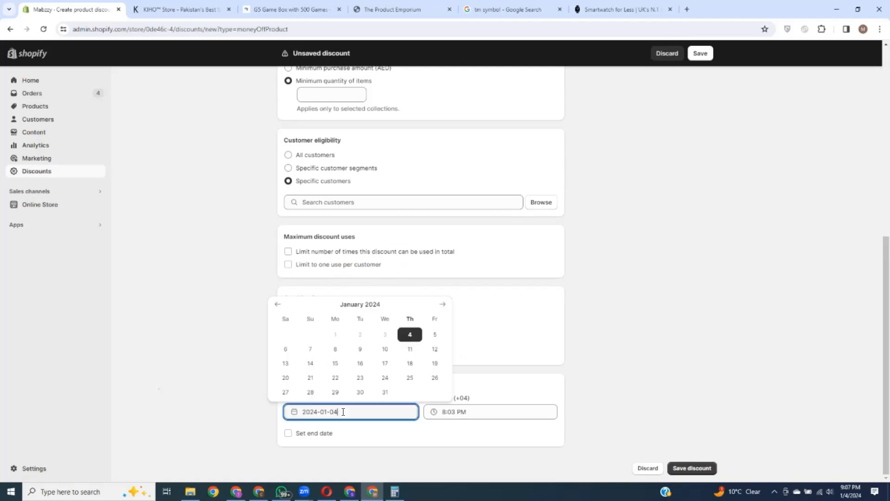
left_click(473, 444)
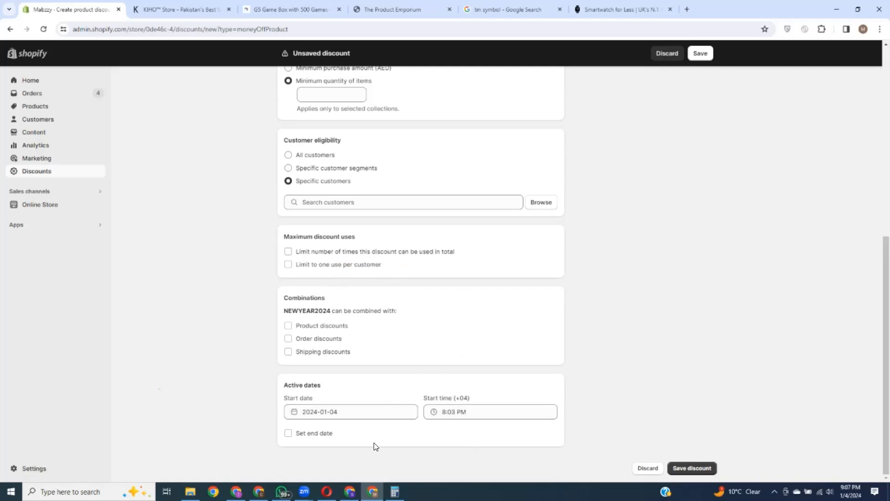
left_click(288, 434)
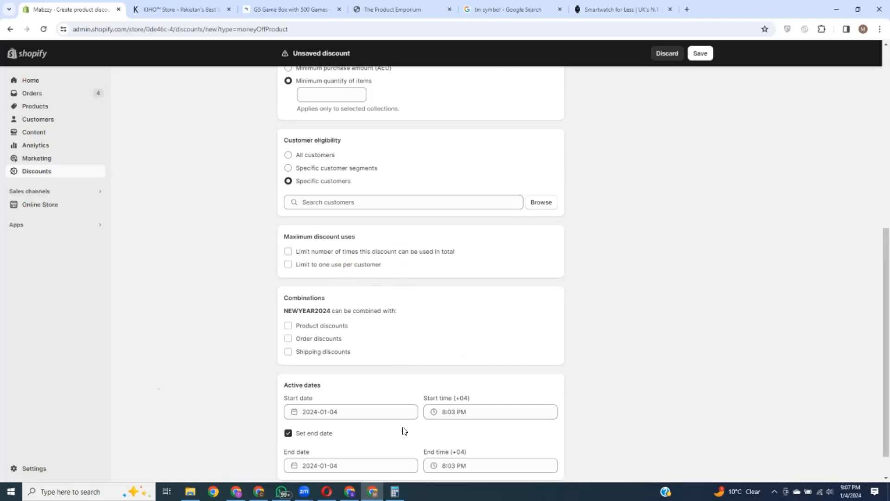
scroll(403, 431, "down", 1)
left_click(326, 434)
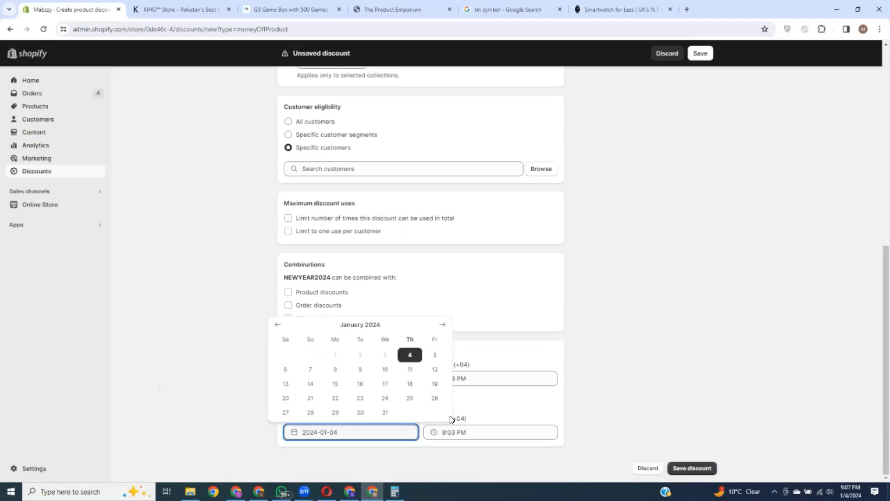
left_click(311, 384)
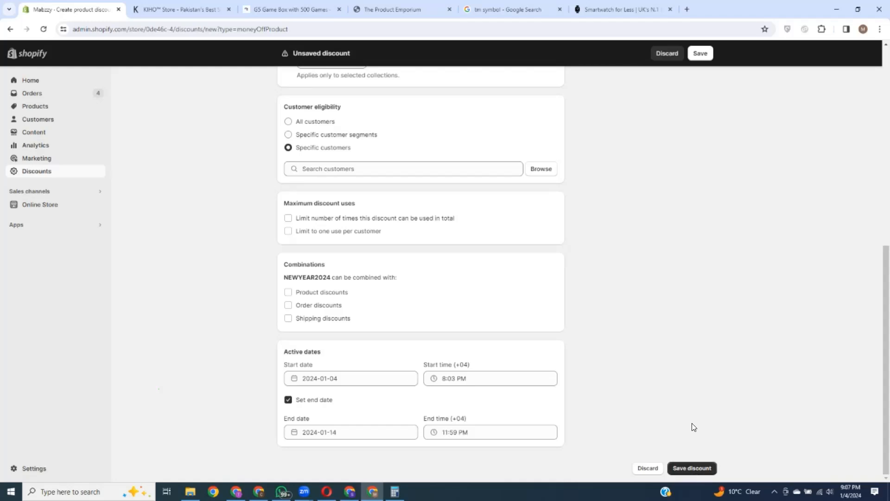
scroll(672, 378, "up", 8)
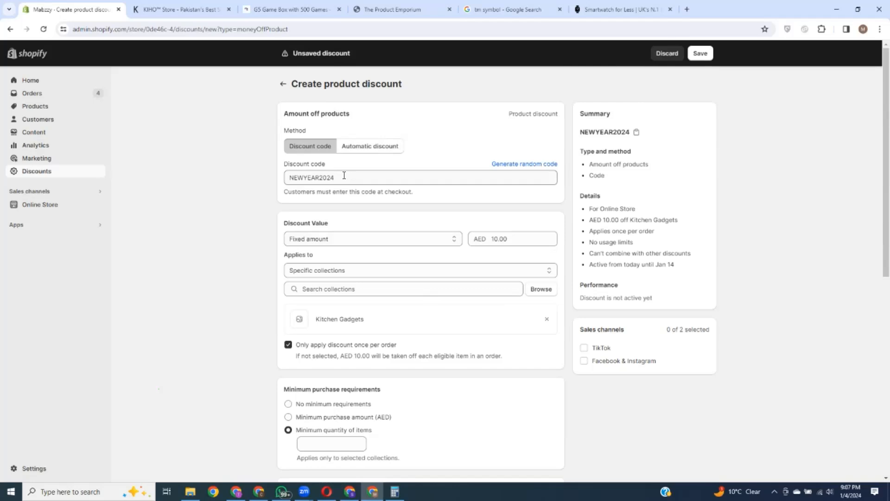
left_click(166, 9)
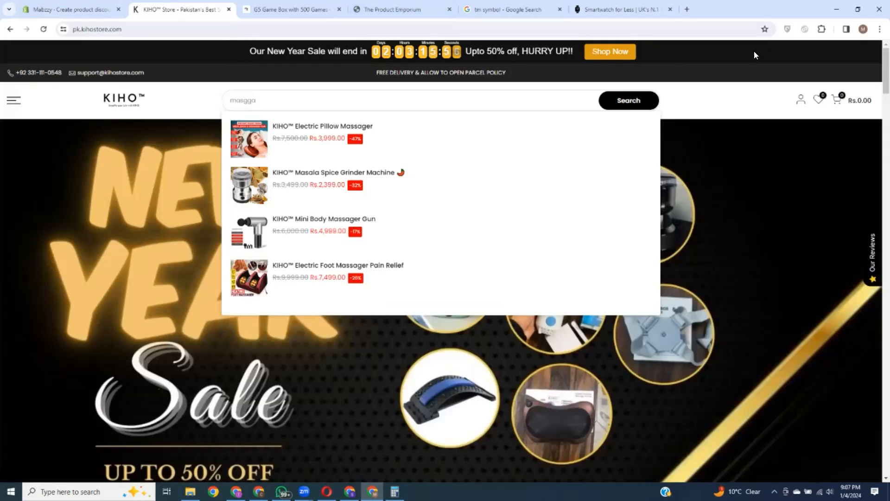
left_click(81, 7)
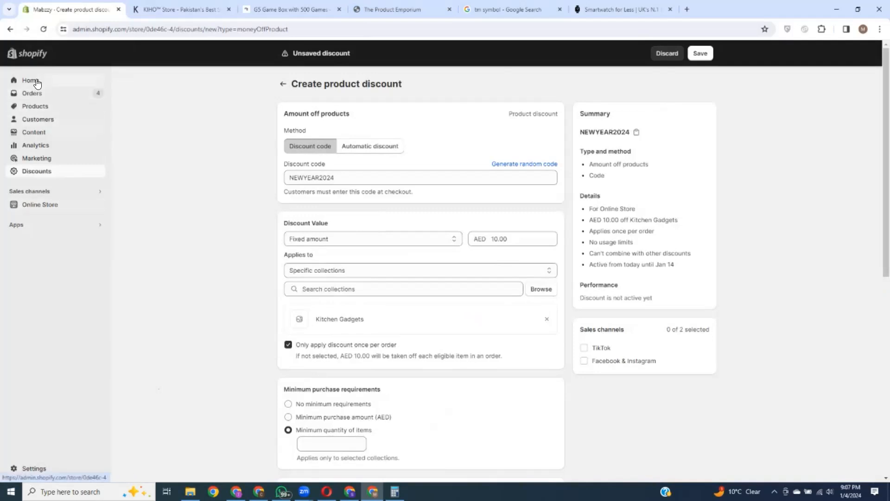
left_click(41, 204)
Step: Leave the discount page unsaved and open the second store's Online Store themes
left_click(559, 286)
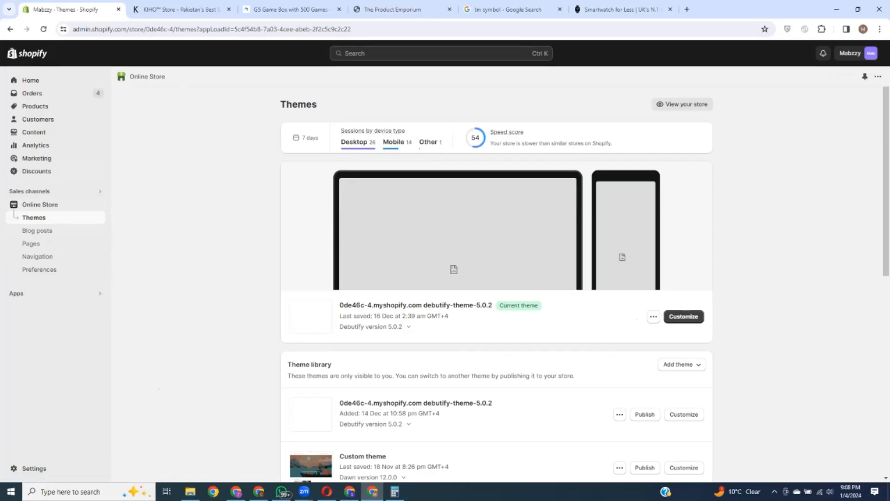
key("alt+Tab")
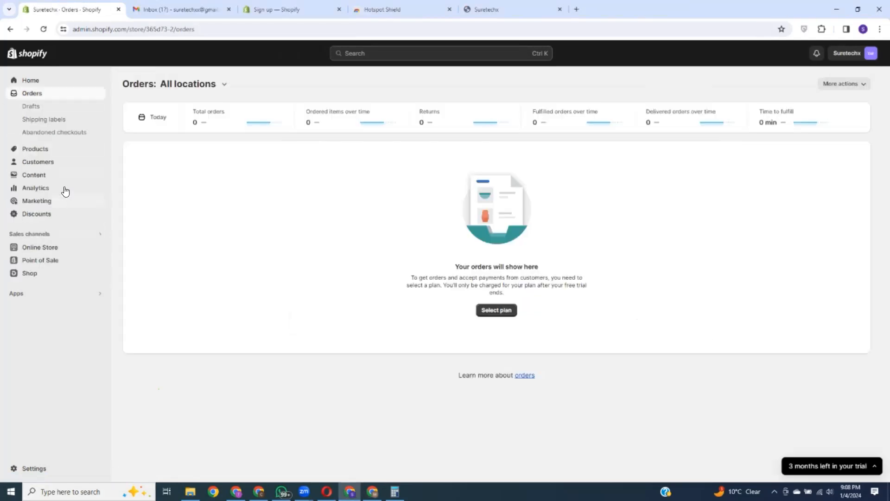
left_click(39, 249)
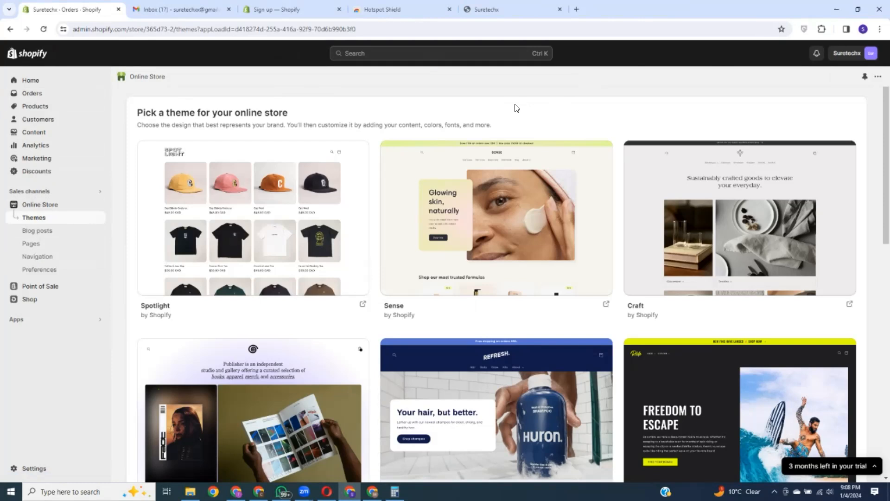
Step: Browse the second store's theme gallery and open the full Shopify Theme Store
scroll(557, 259, "down", 12)
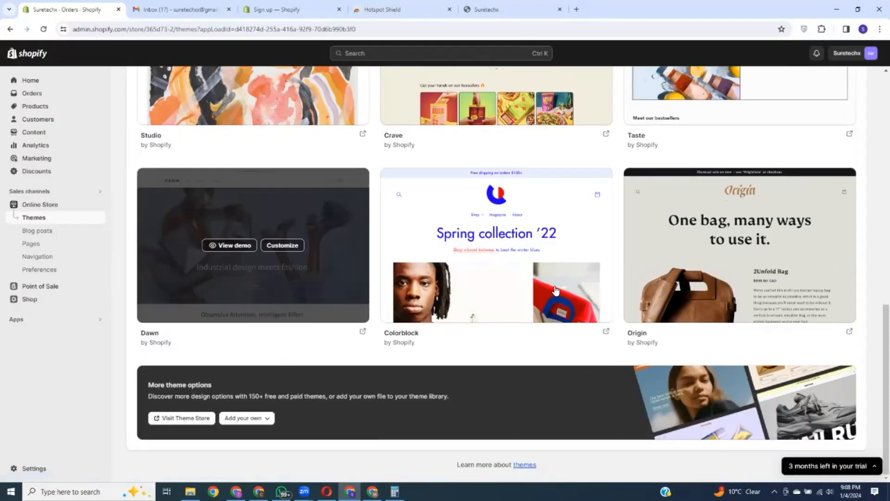
scroll(278, 269, "up", 9)
scroll(294, 265, "up", 4)
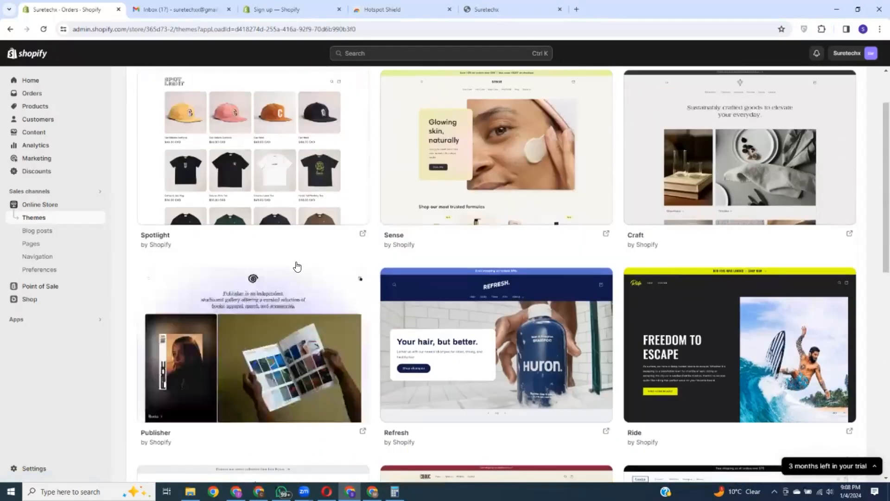
scroll(689, 230, "down", 10)
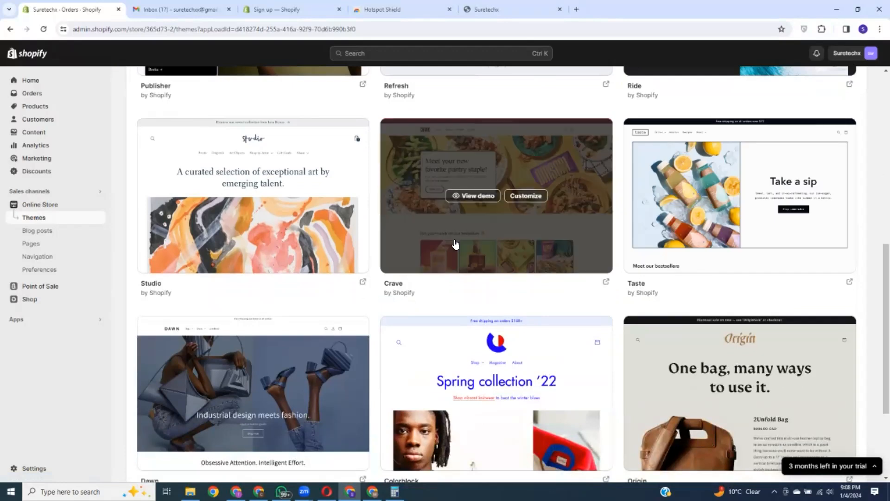
scroll(455, 246, "down", 3)
left_click(182, 420)
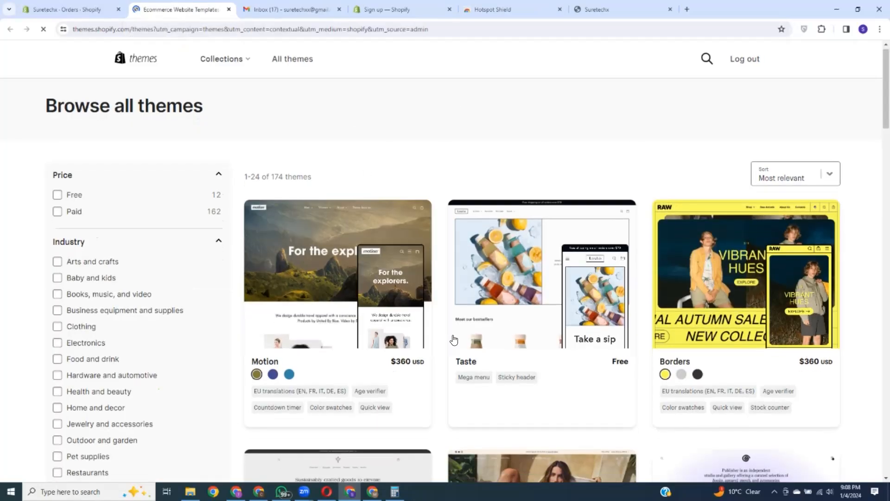
Step: Browse the Theme Store listings, comparing prices of Baseline, Be Yours and Honey
scroll(480, 348, "down", 3)
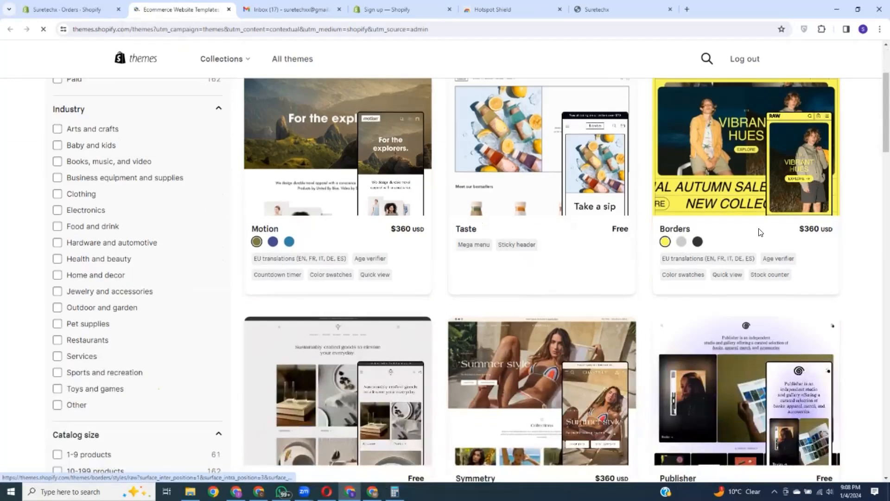
scroll(462, 242, "down", 6)
scroll(305, 194, "down", 3)
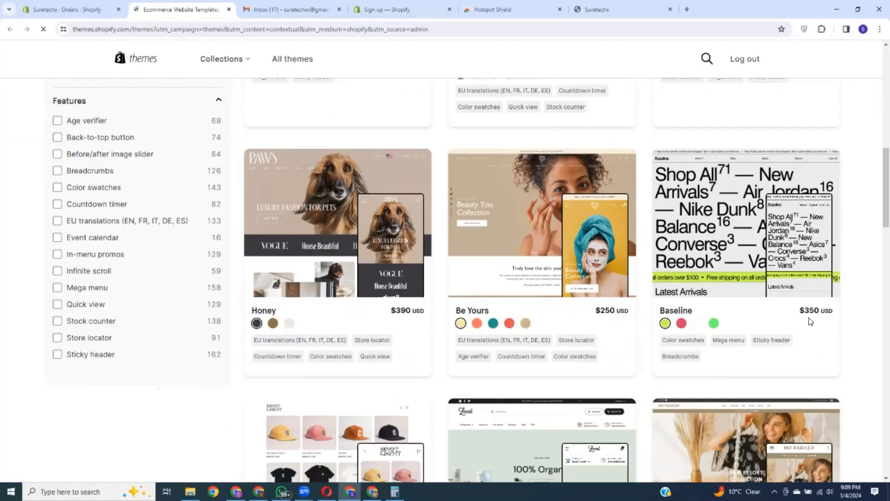
left_click_drag(805, 310, 831, 308)
left_click_drag(605, 310, 621, 310)
left_click(403, 310)
double_click(402, 310)
left_click(866, 233)
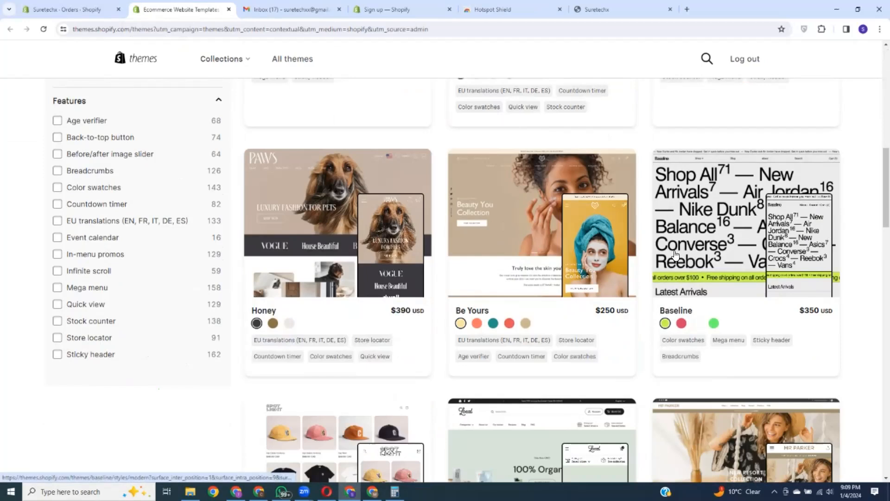
Step: Search the Theme Store for 'Impulse'
scroll(675, 254, "up", 12)
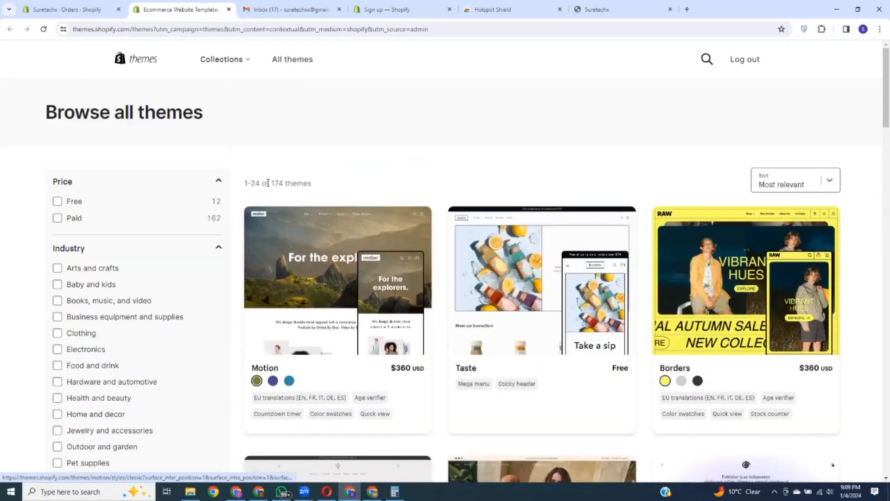
left_click(706, 59)
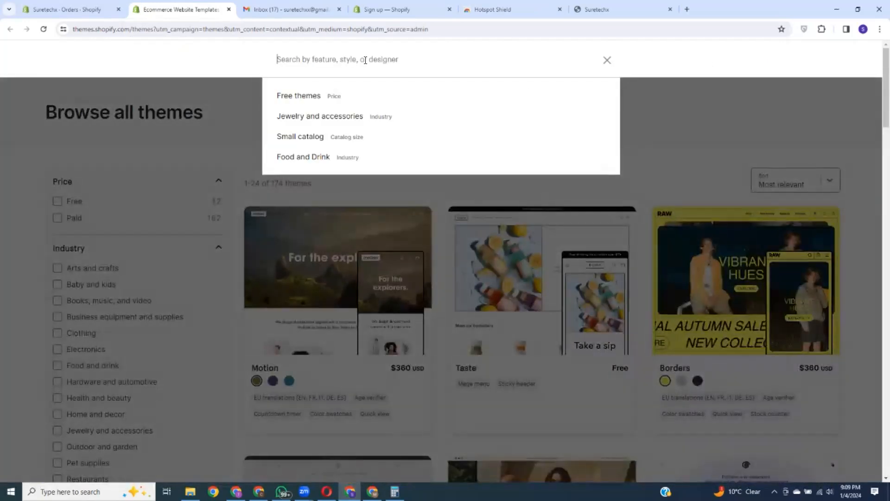
type("Impulse")
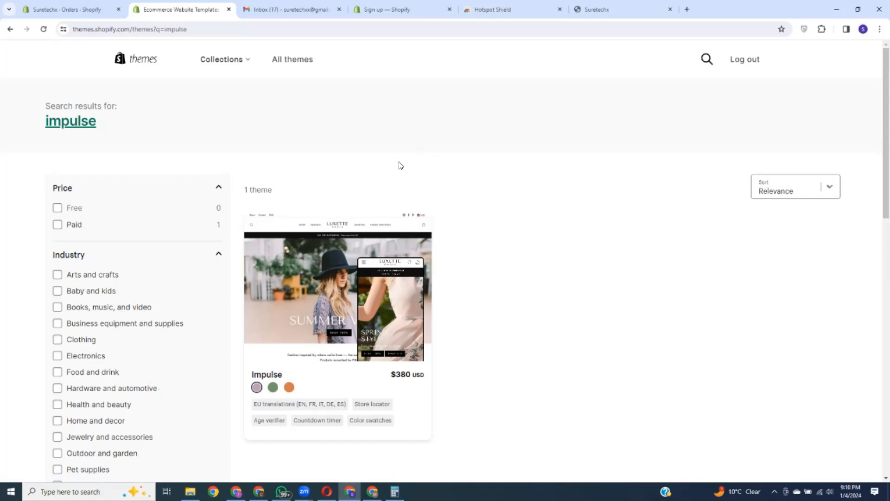
Step: Start an Impulse theme trial on the second store, then go to its Blog posts page
left_click(354, 306)
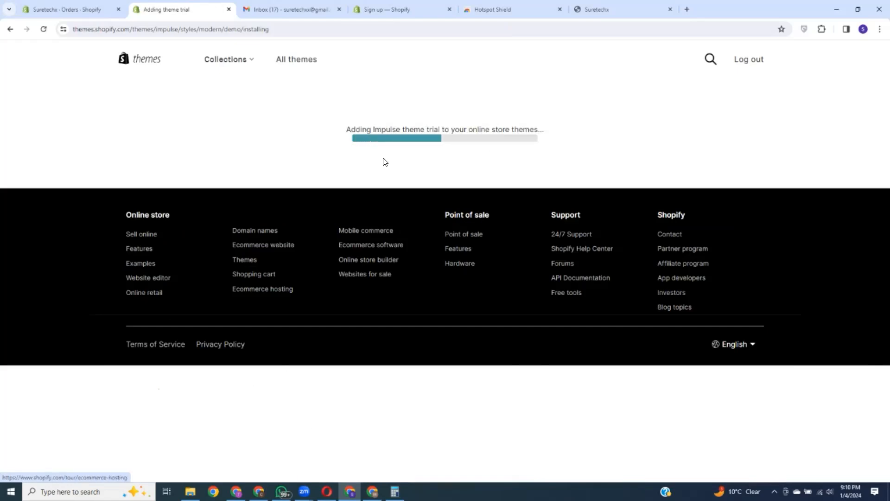
left_click_drag(368, 130, 542, 138)
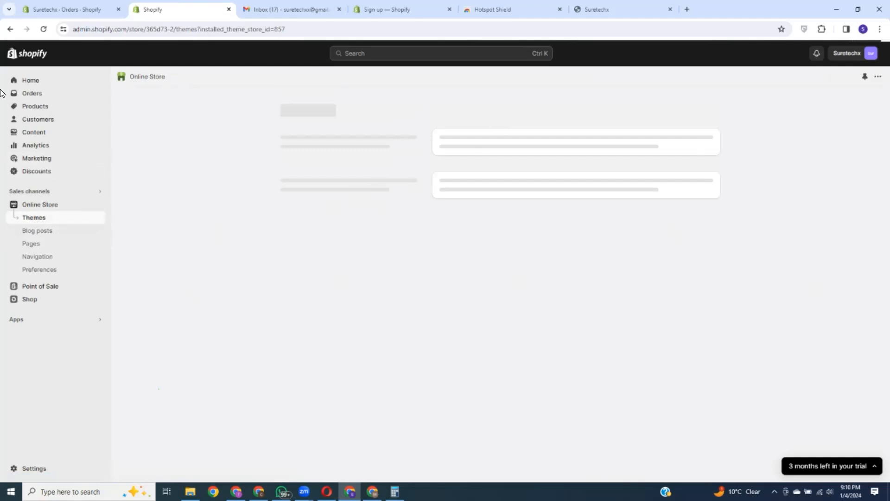
left_click(31, 236)
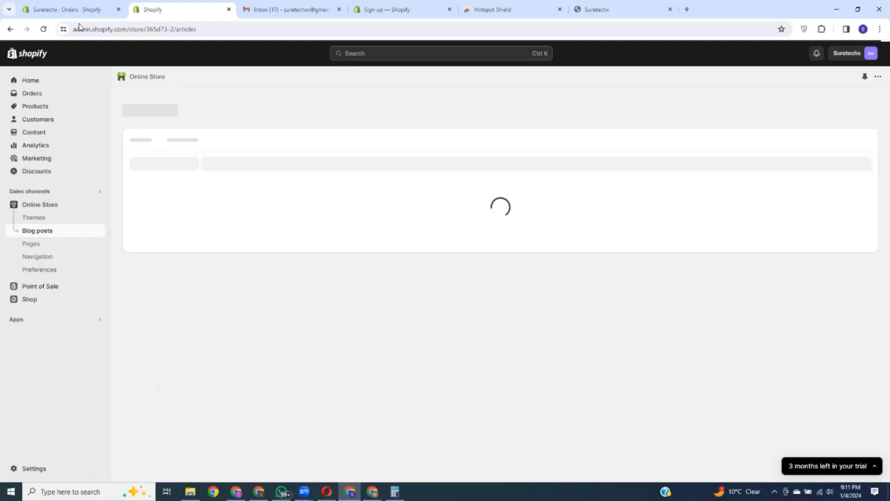
Step: Close the duplicate Shopify tab, view Suretechx's blog posts, then switch to the Smartwatch for Less window
left_click(80, 9)
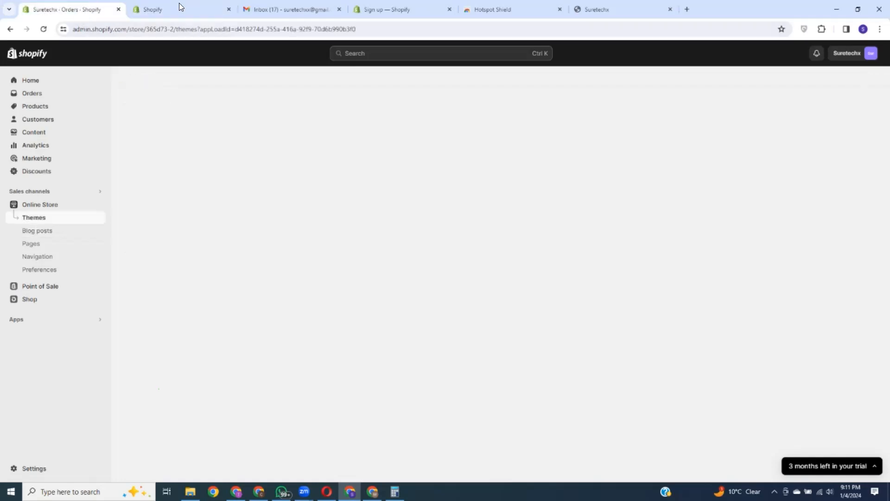
left_click(228, 10)
left_click(51, 235)
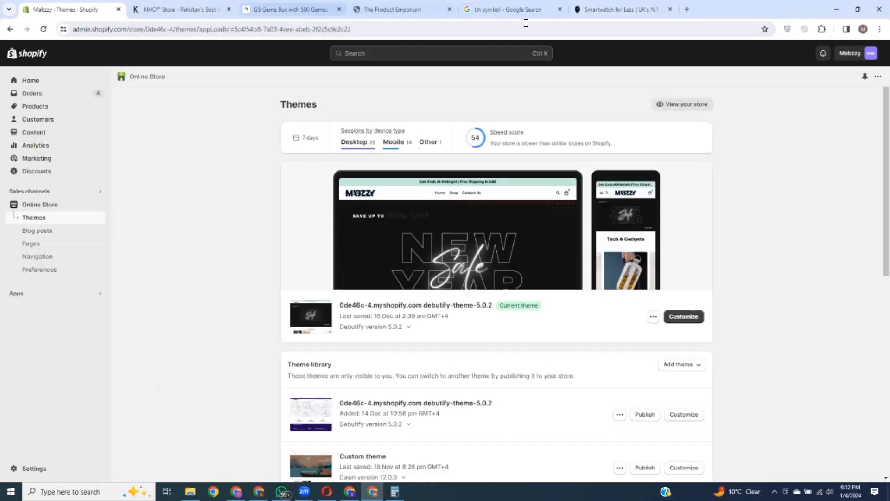
left_click(623, 12)
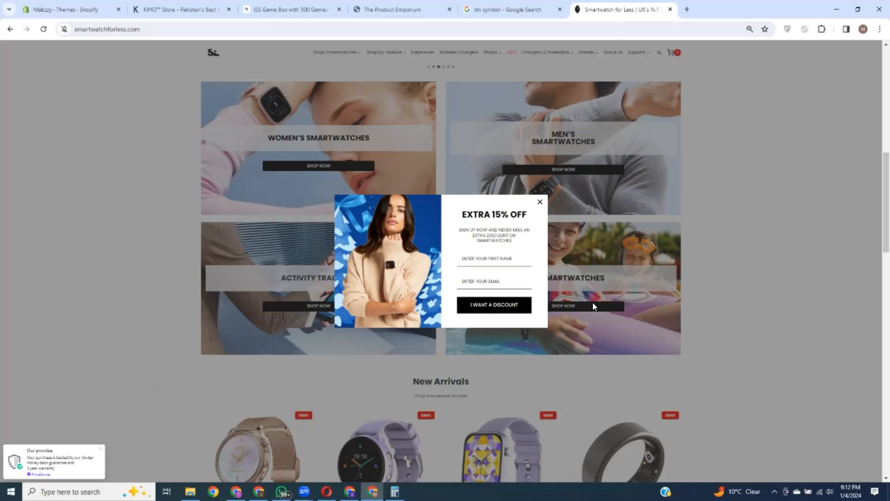
Step: Dismiss both Smartwatch for Less discount popups and scroll down to the Fresh from our Blog section
left_click(539, 203)
scroll(567, 226, "down", 10)
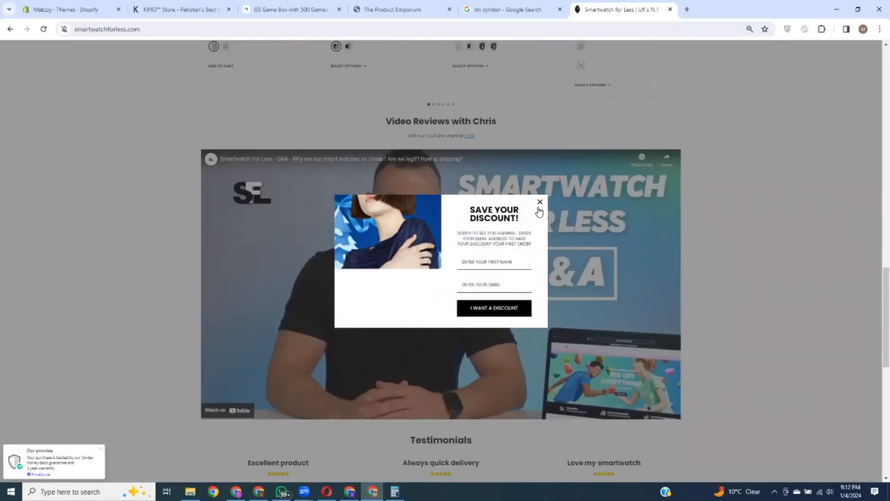
left_click(540, 209)
scroll(585, 255, "down", 10)
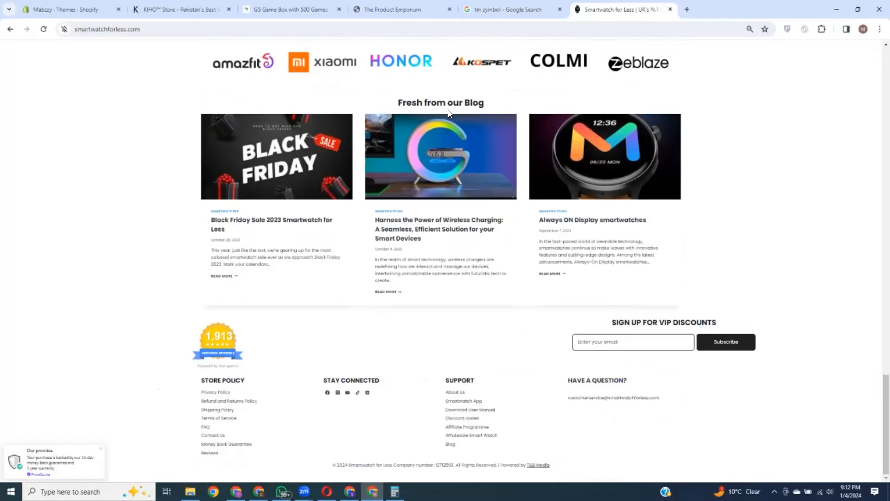
left_click_drag(399, 103, 521, 106)
left_click(783, 256)
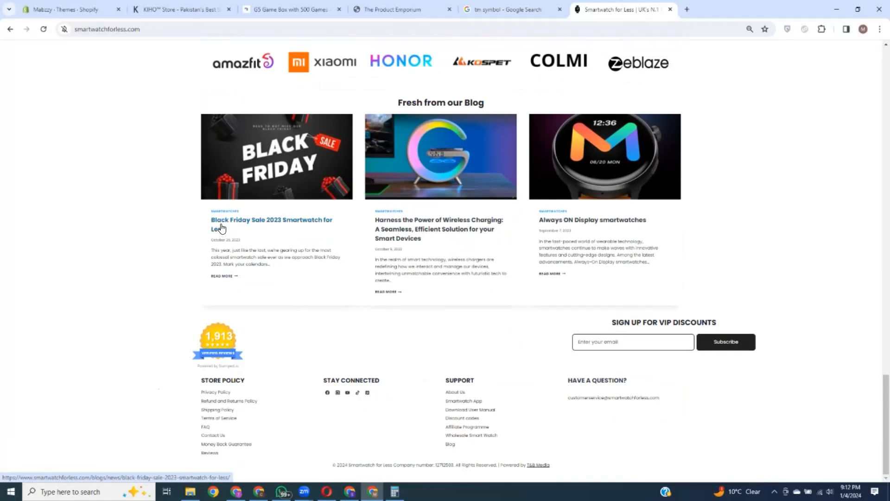
Step: Read through the Black Friday Sale 2023 blog post, then return to Mabzzy's Themes page
left_click(258, 223)
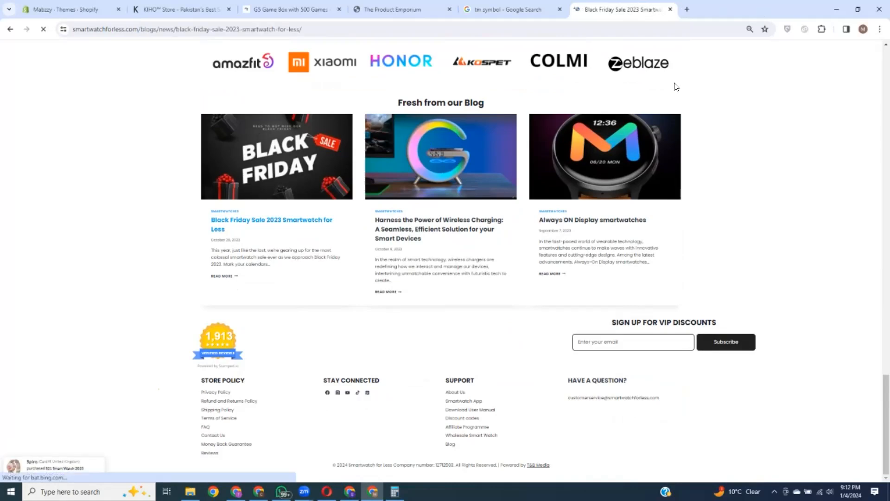
scroll(417, 264, "down", 4)
scroll(409, 257, "down", 11)
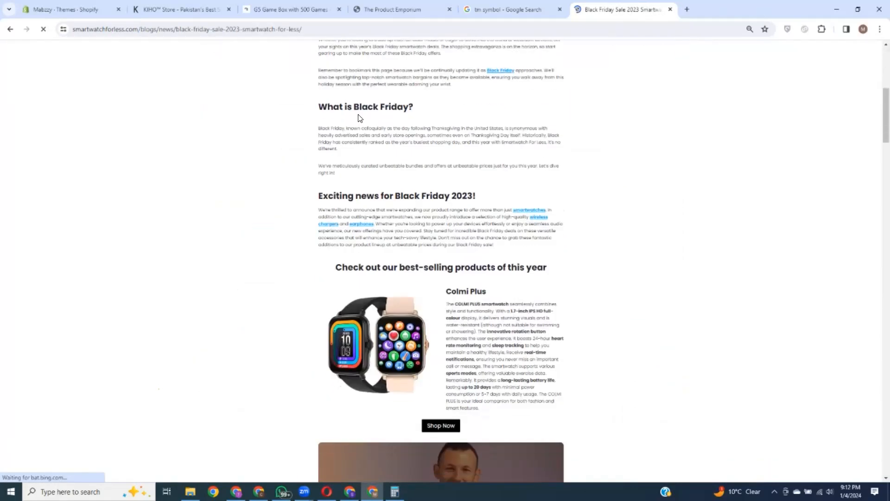
scroll(489, 272, "down", 2)
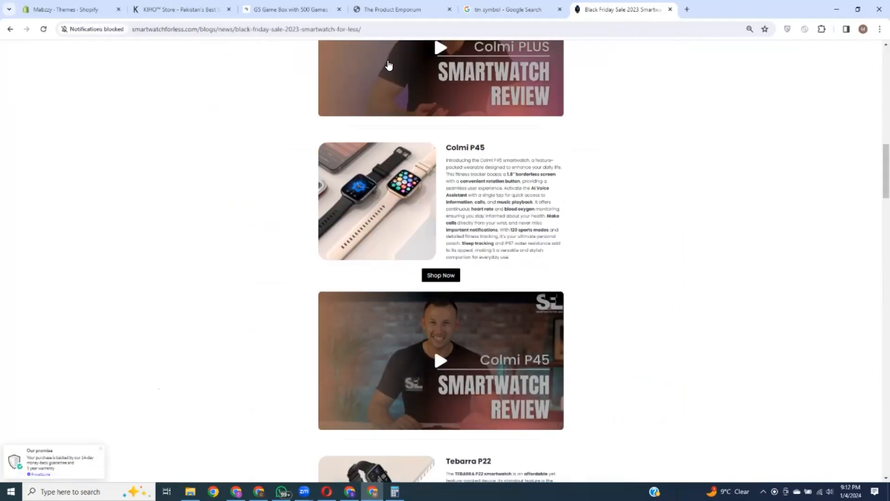
scroll(494, 344, "down", 5)
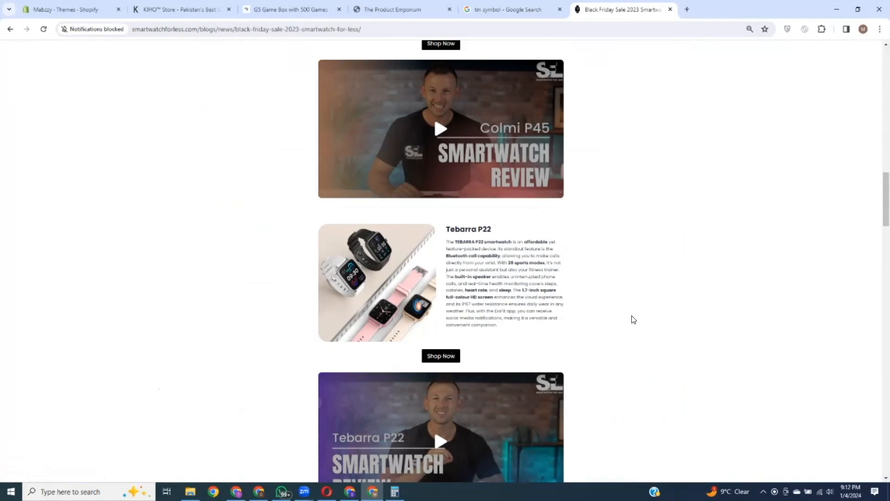
scroll(431, 196, "down", 6)
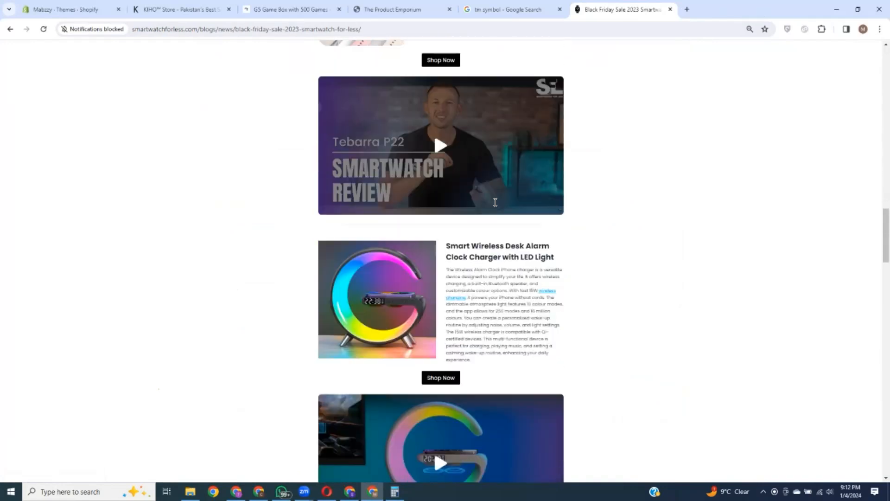
scroll(495, 202, "down", 2)
scroll(519, 283, "up", 6)
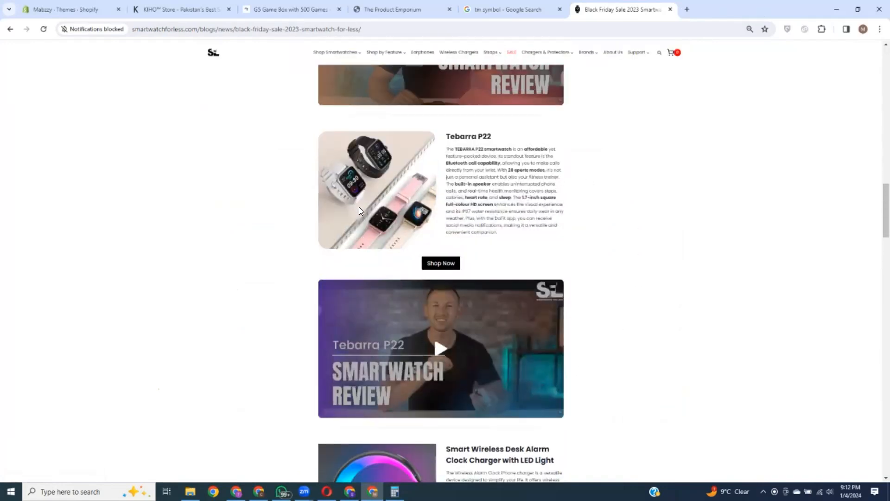
left_click(63, 9)
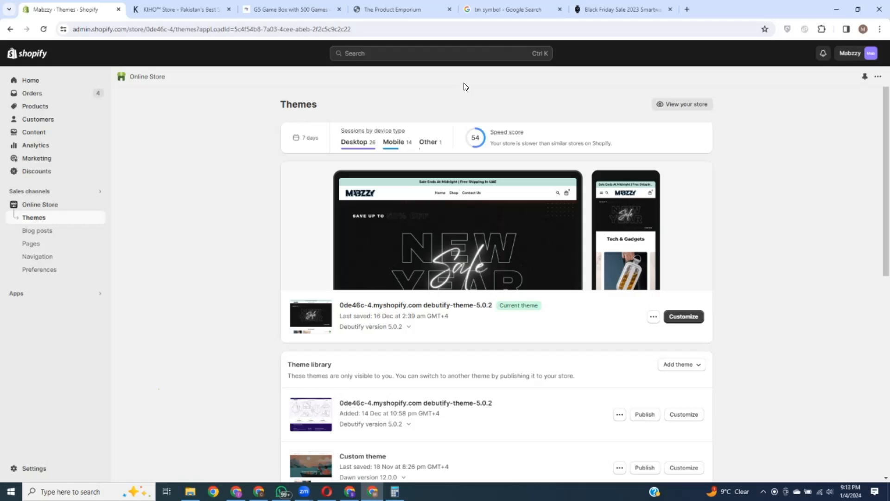
Step: Check Mabzzy's blog posts and its Pages list (Contact Us, About Us), then return to the Black Friday article
left_click(36, 232)
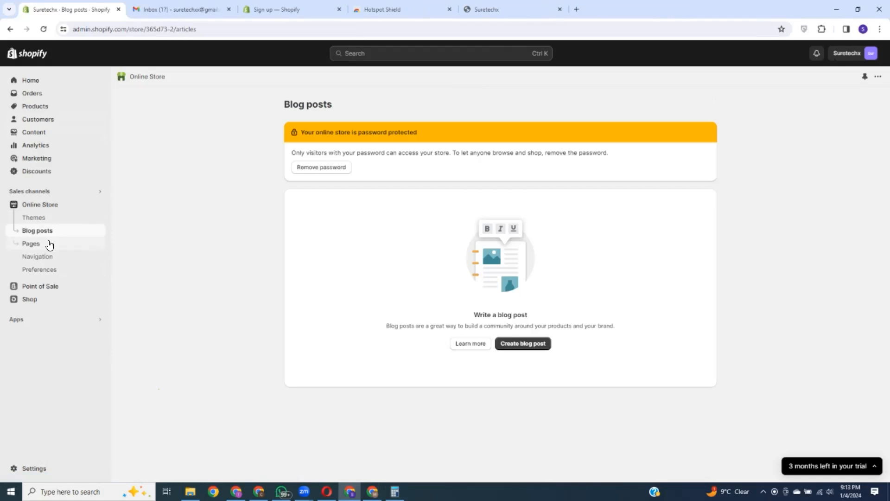
left_click(31, 243)
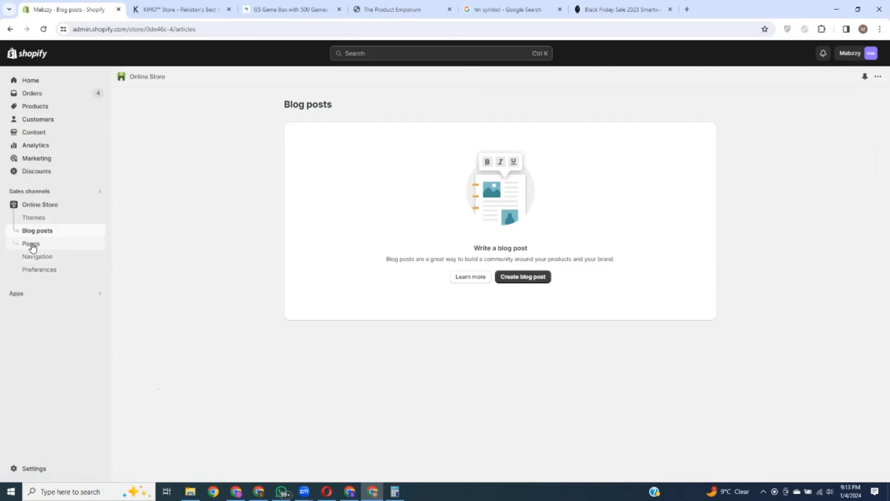
left_click(32, 245)
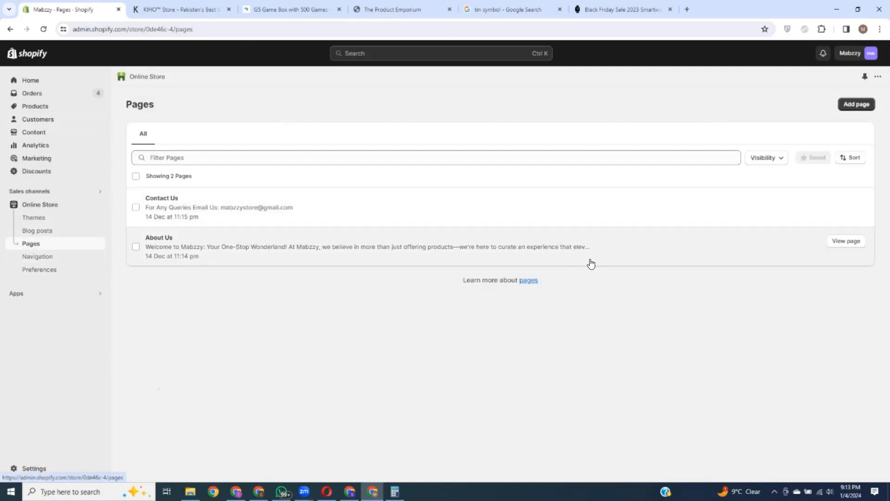
left_click(630, 5)
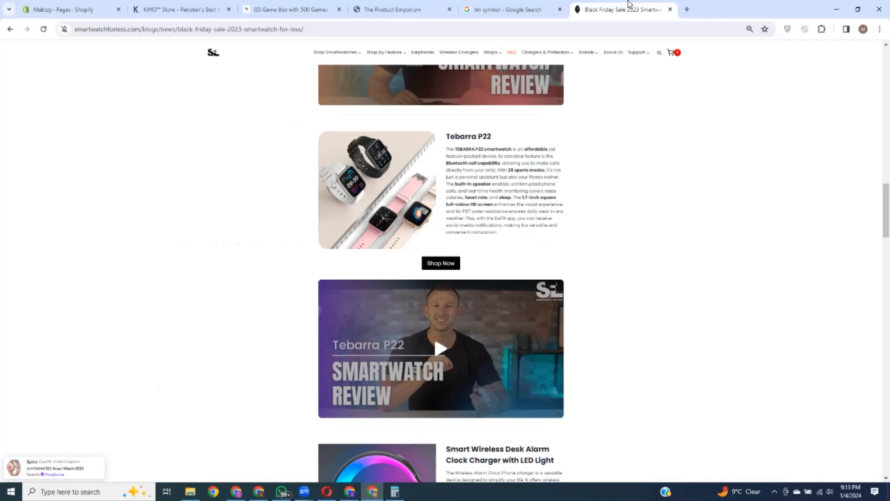
Step: Open the Smartwatch for Less Shipping Policy from the footer, skim it, then switch to Suretechx's Shopify window
scroll(533, 292, "down", 20)
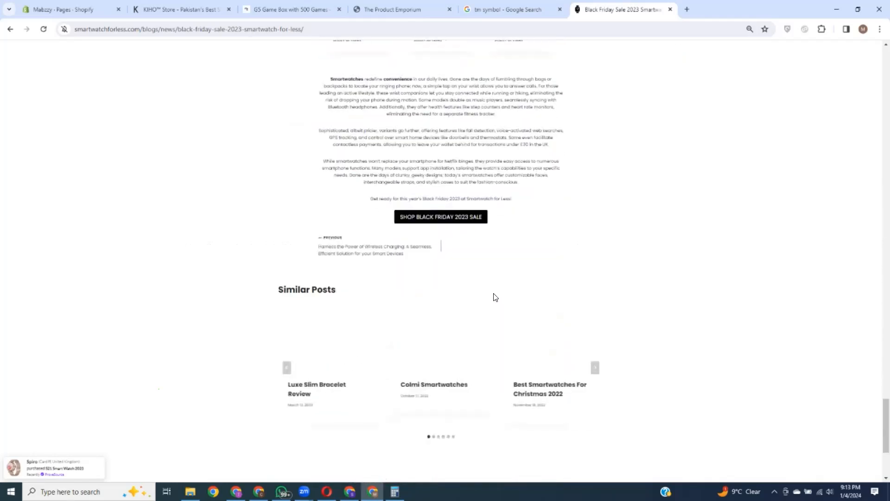
scroll(495, 297, "down", 4)
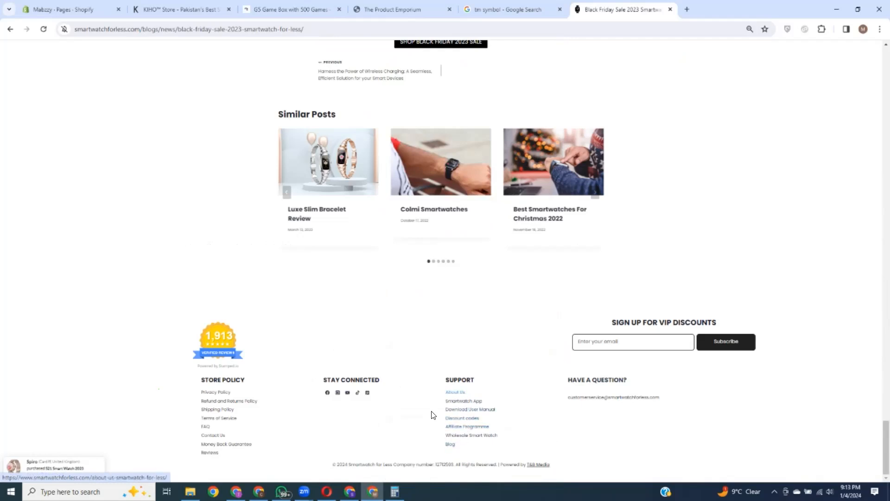
left_click(216, 409)
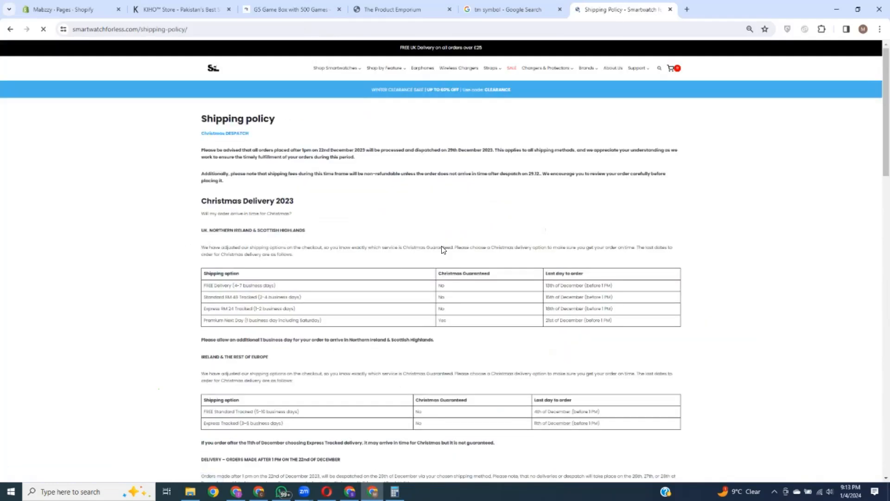
scroll(251, 179, "down", 3)
scroll(230, 179, "down", 7)
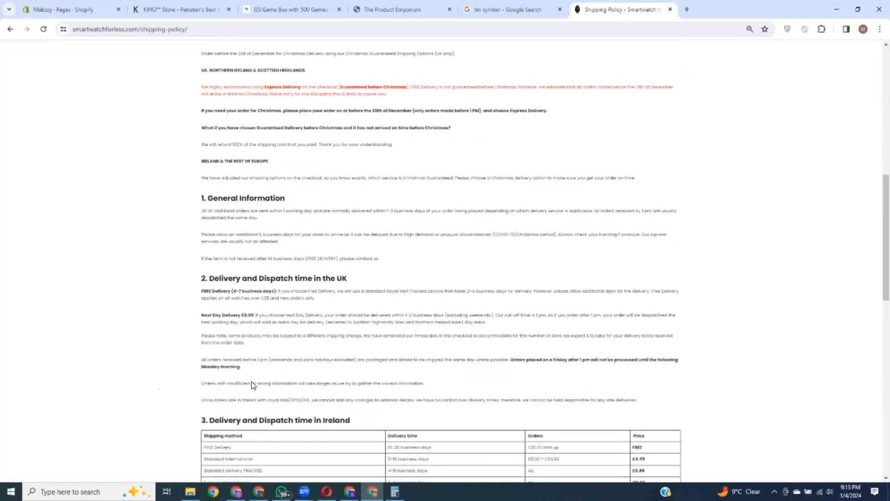
scroll(293, 233, "up", 5)
scroll(293, 233, "up", 5)
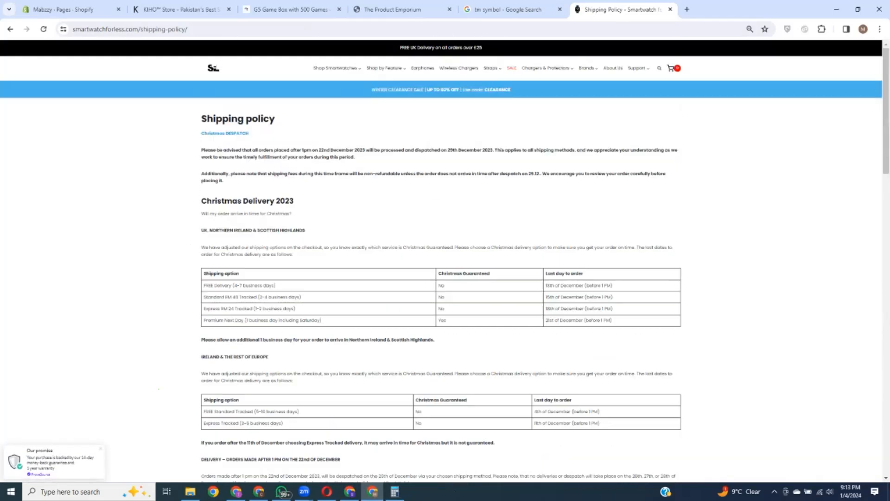
key("alt+Tab")
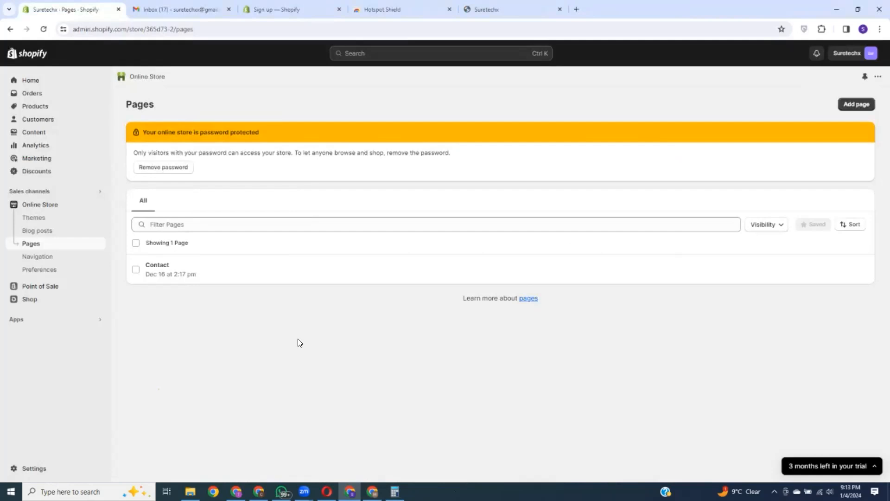
Step: View Suretechx's Navigation page with its Footer and Main menus, then bring back the shipping policy
left_click(42, 257)
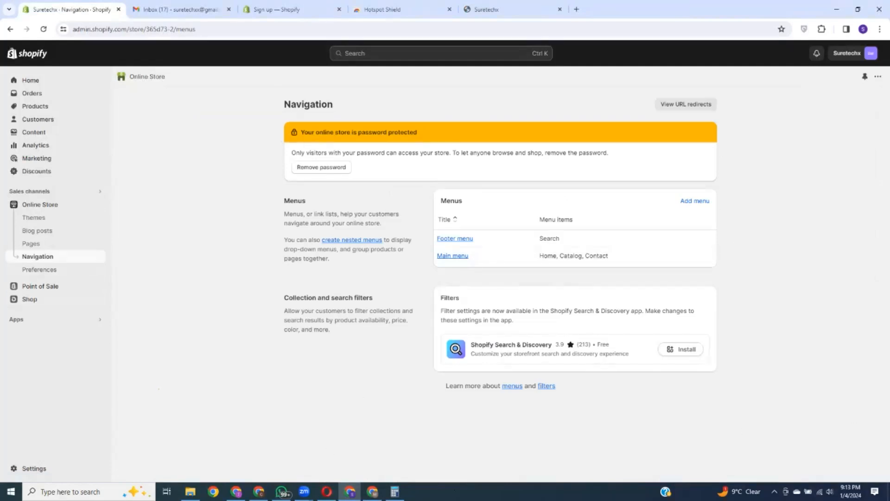
key("alt+Tab")
mouse_move(335, 73)
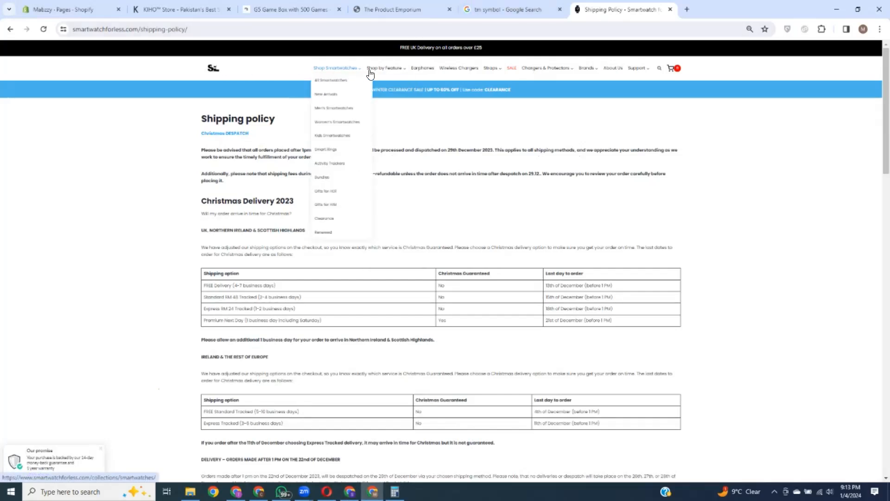
Step: Read the shipping policy down to the Product shortage section, then return to Suretechx's Navigation page
scroll(510, 185, "down", 6)
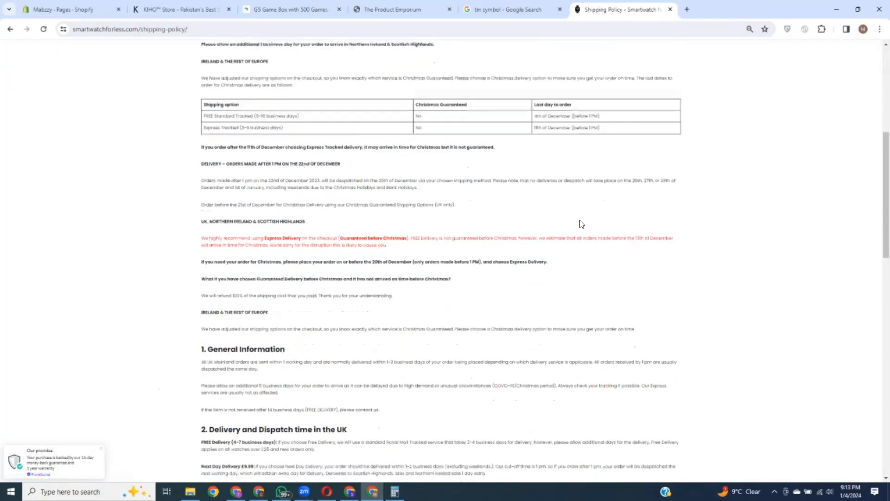
scroll(582, 224, "down", 15)
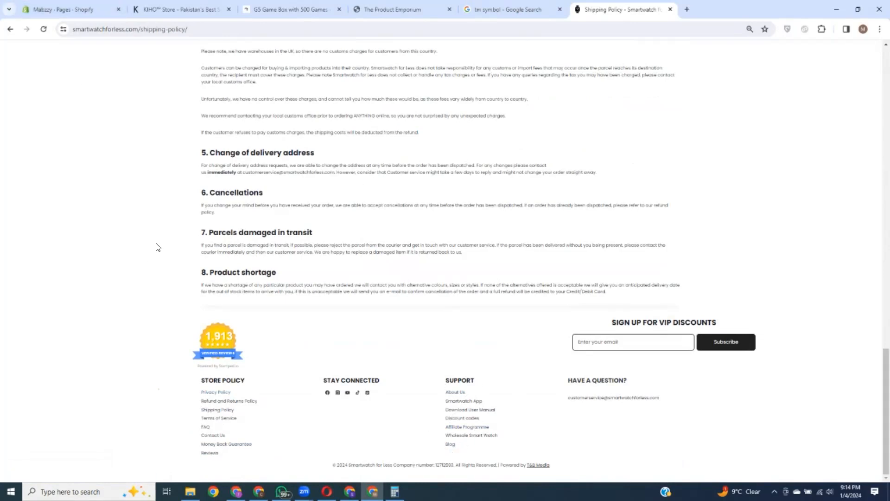
key("alt+Tab")
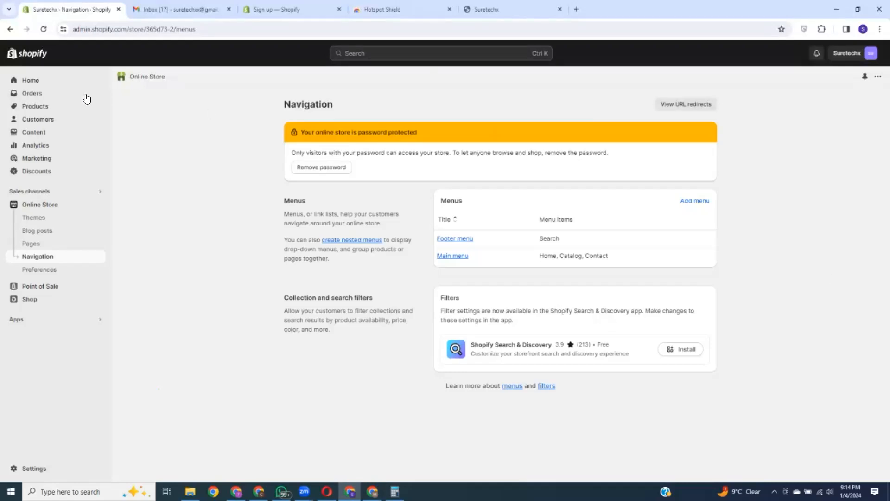
Step: Review Suretechx's Online Store Preferences, noting the empty homepage title and meta description, then start a new tab
left_click(43, 271)
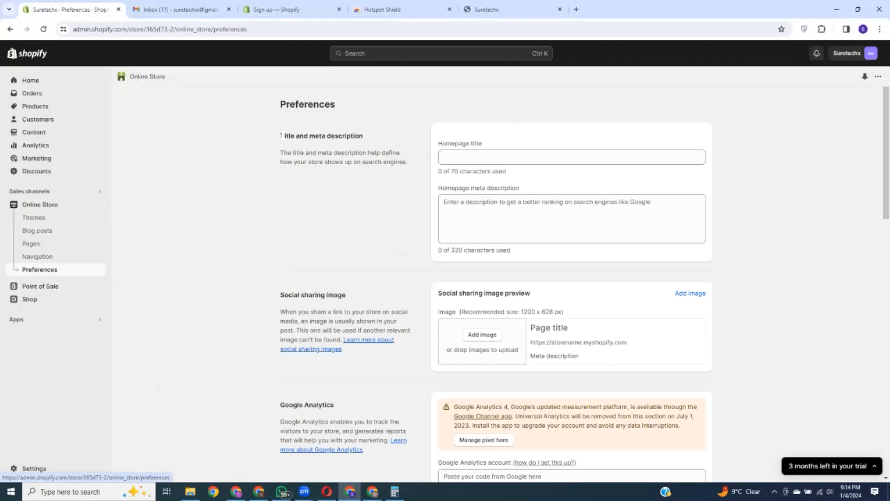
left_click_drag(283, 135, 365, 139)
left_click(398, 118)
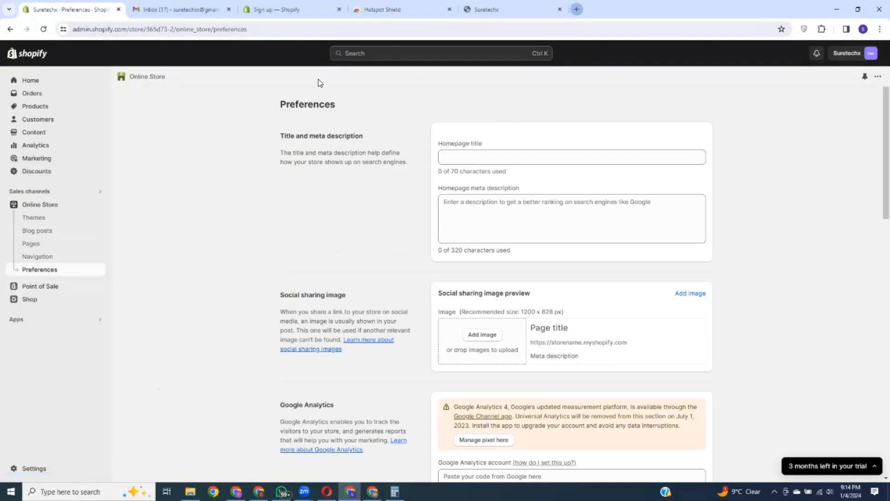
key("ctrl+t")
left_click(201, 29)
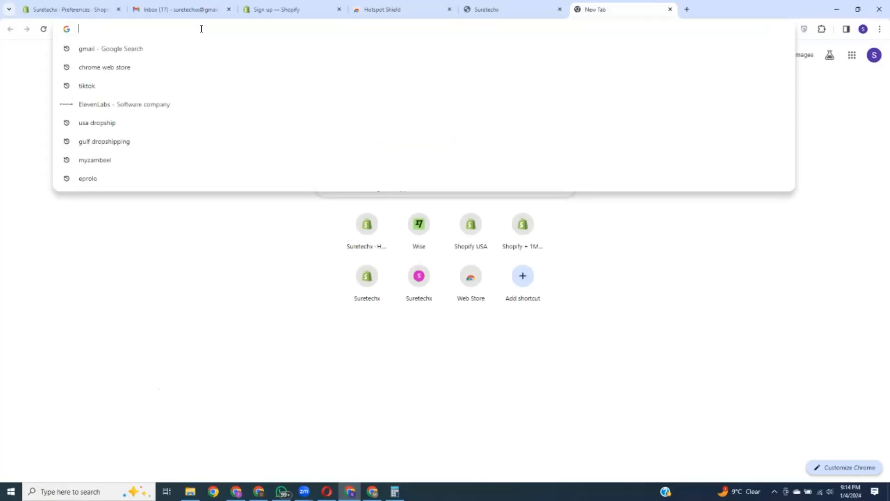
Step: Google 'smartwatchforless' and select the Smartwatch for Less result's description snippet
type("smartw")
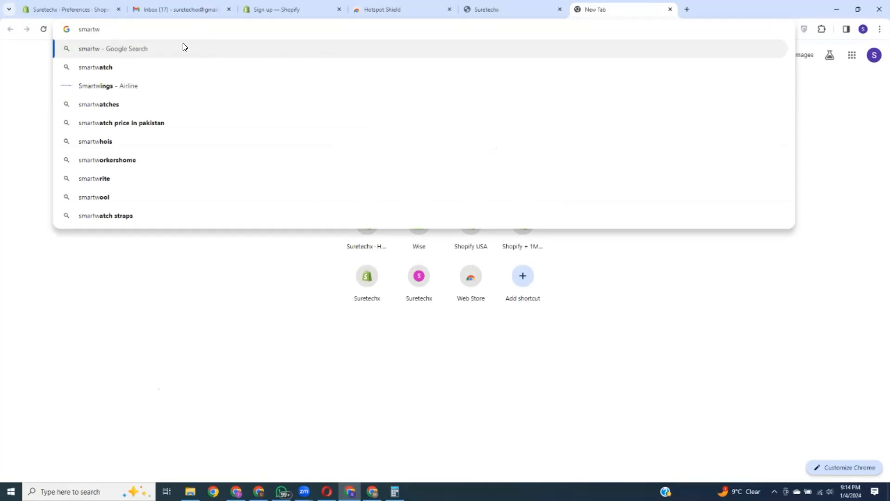
type("atchf")
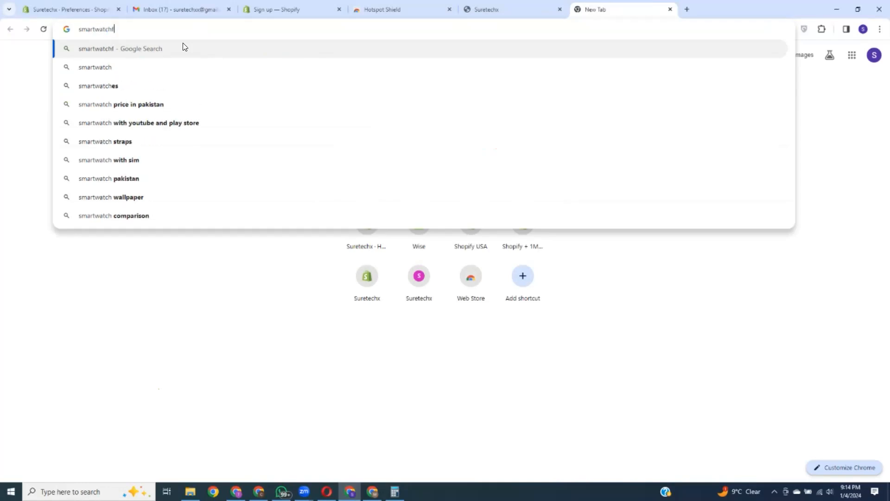
type("orless")
key("Return")
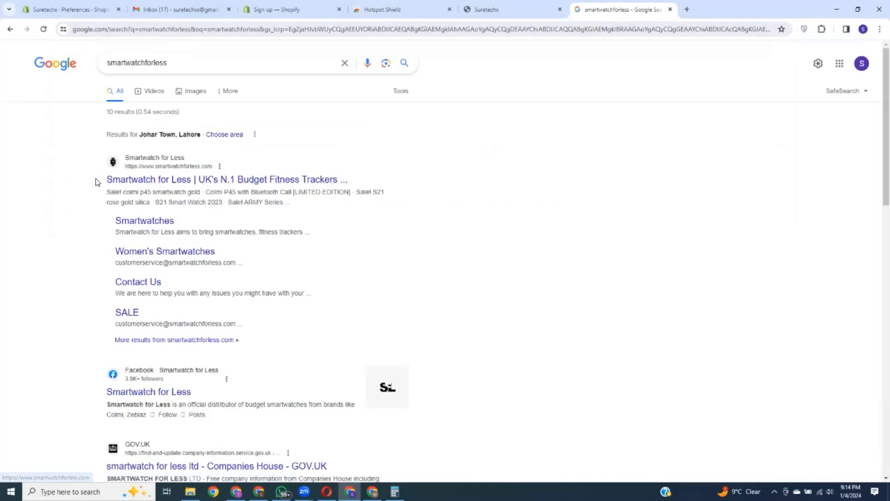
left_click_drag(103, 180, 352, 183)
left_click(521, 231)
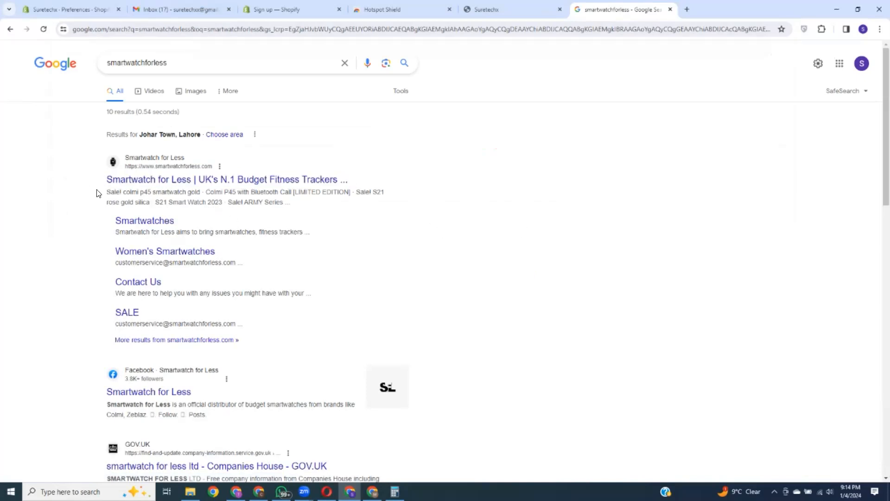
left_click_drag(107, 191, 291, 205)
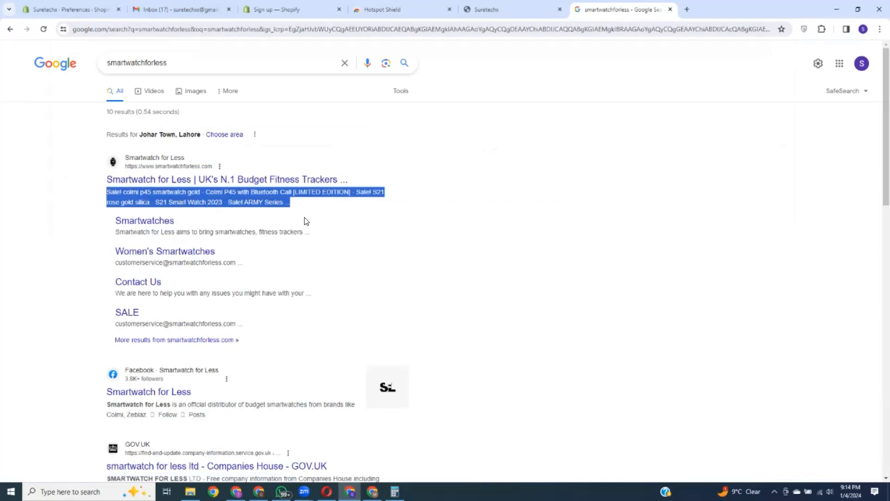
left_click(47, 5)
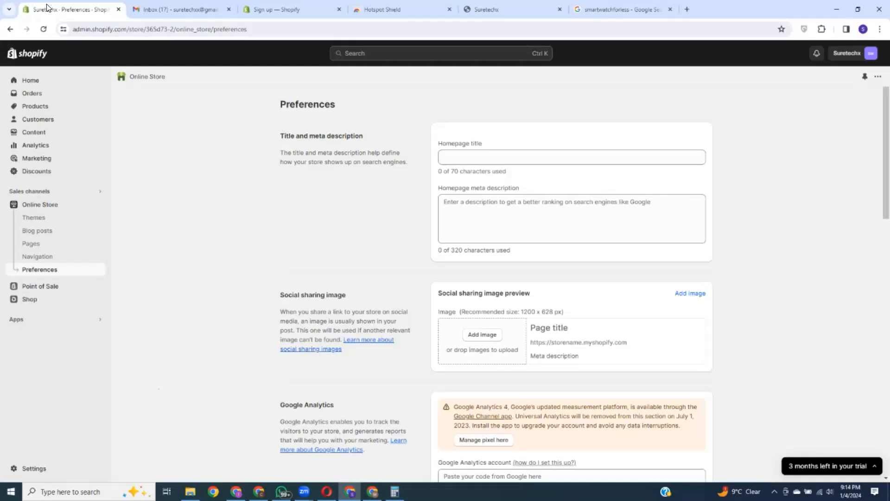
left_click(630, 8)
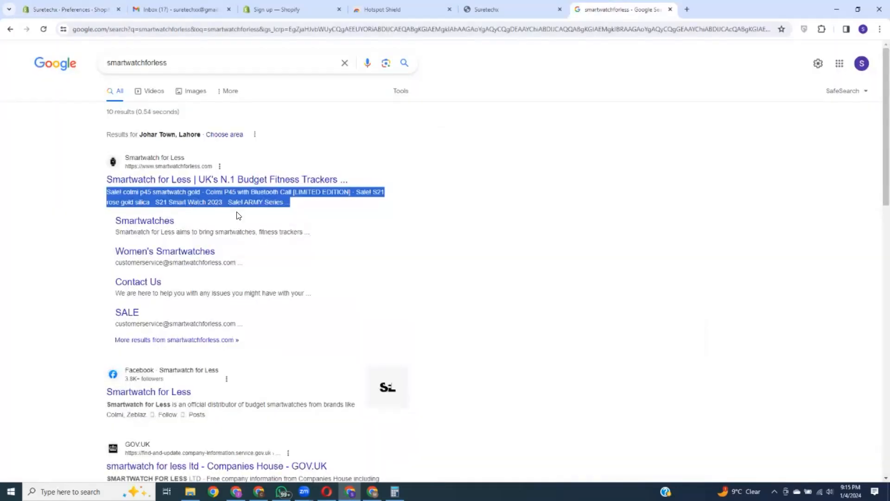
Step: Return to Shopify Preferences, click into the homepage title and meta description fields, then open another tab
left_click(70, 9)
left_click(456, 157)
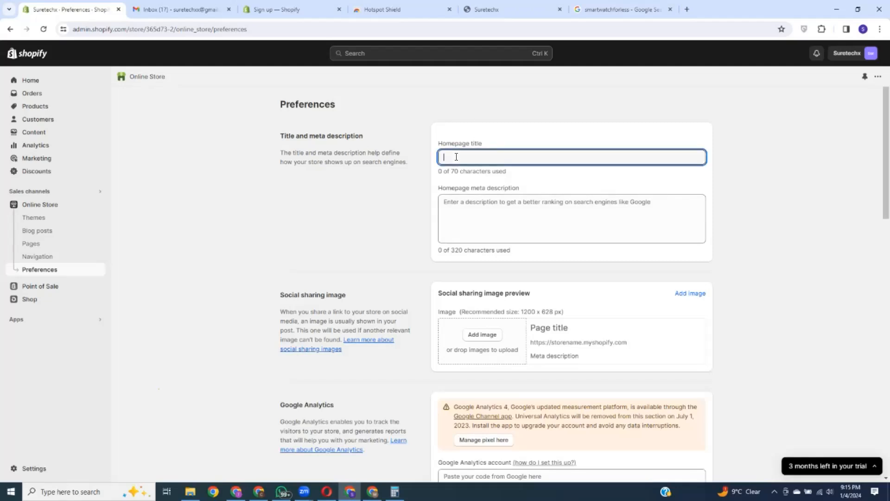
left_click(459, 206)
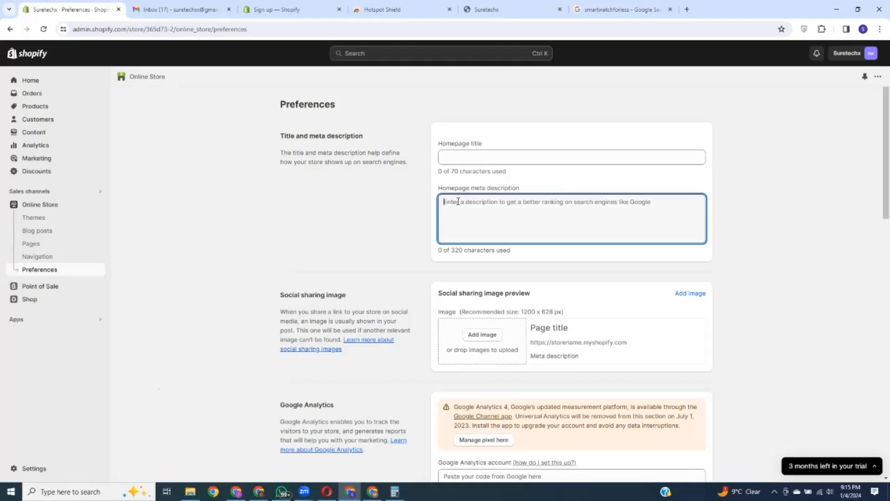
key("ctrl+t")
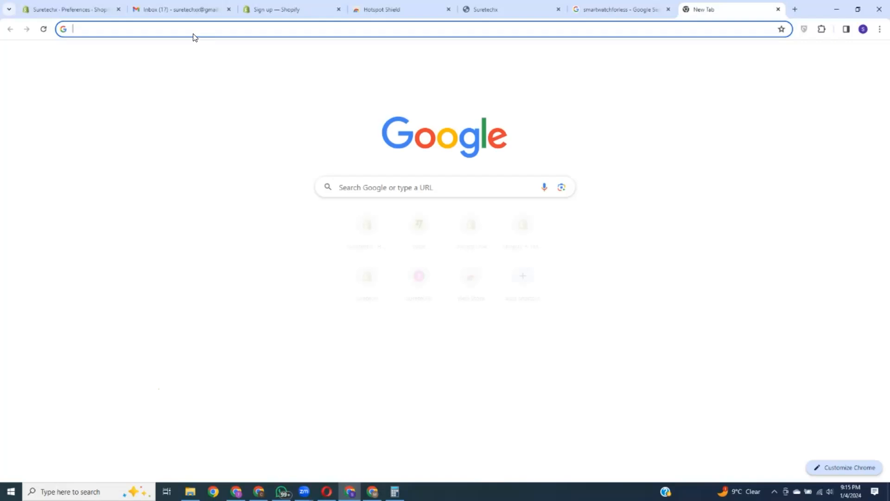
Step: Google 'facebook' and open the Facebook log in result, then return to Shopify Preferences
left_click(191, 30)
type("face")
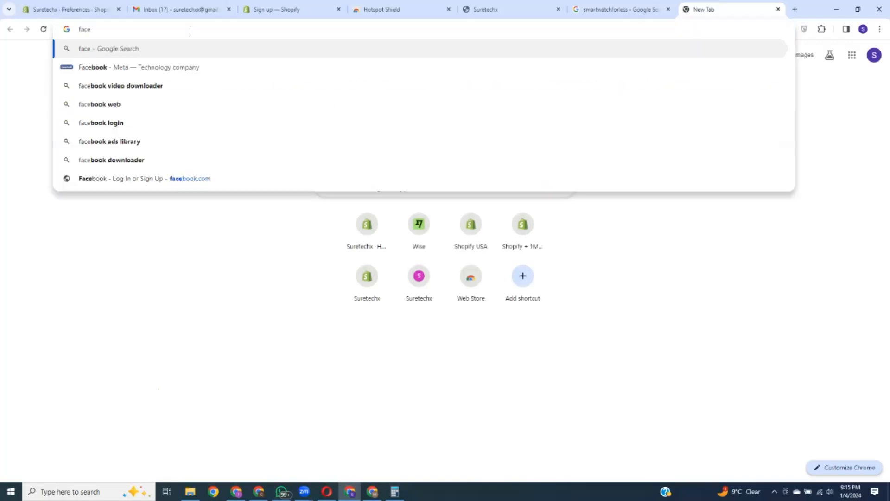
type("book")
key("Return")
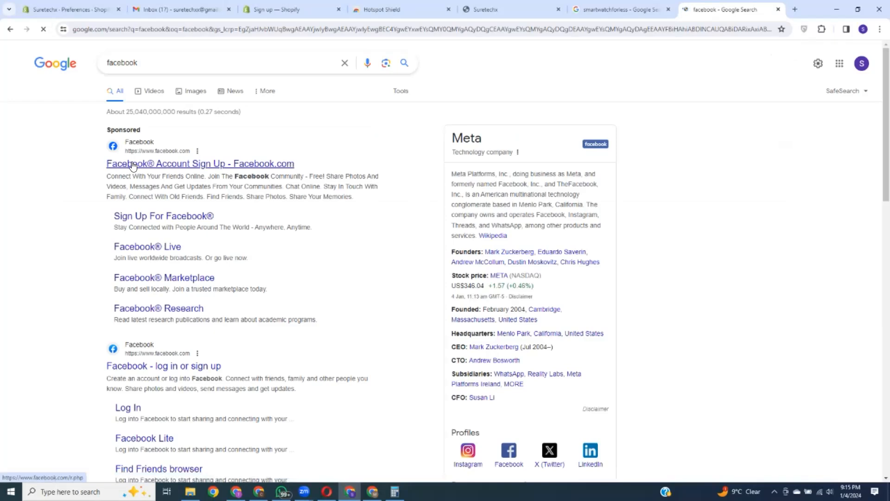
left_click(221, 371)
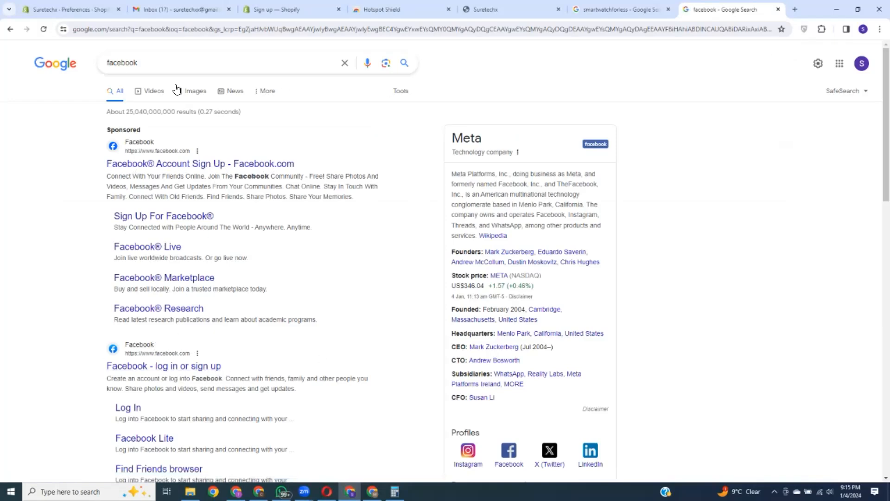
left_click(47, 6)
scroll(507, 278, "down", 3)
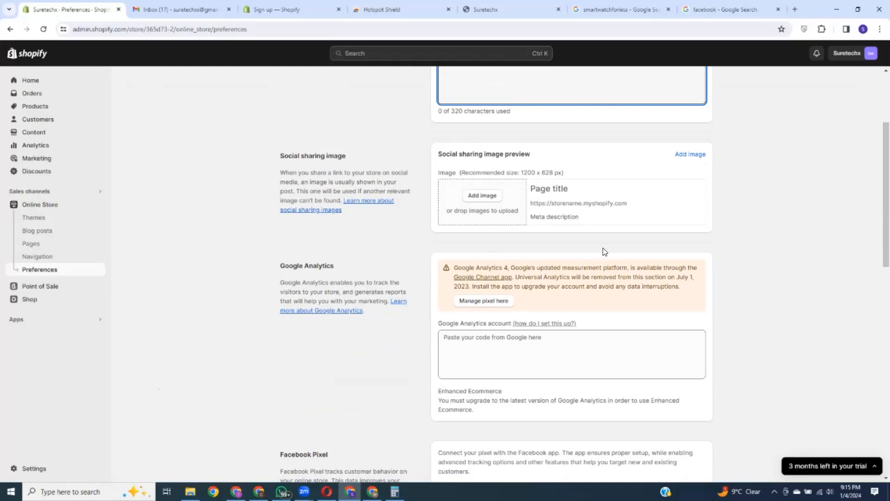
scroll(605, 252, "down", 3)
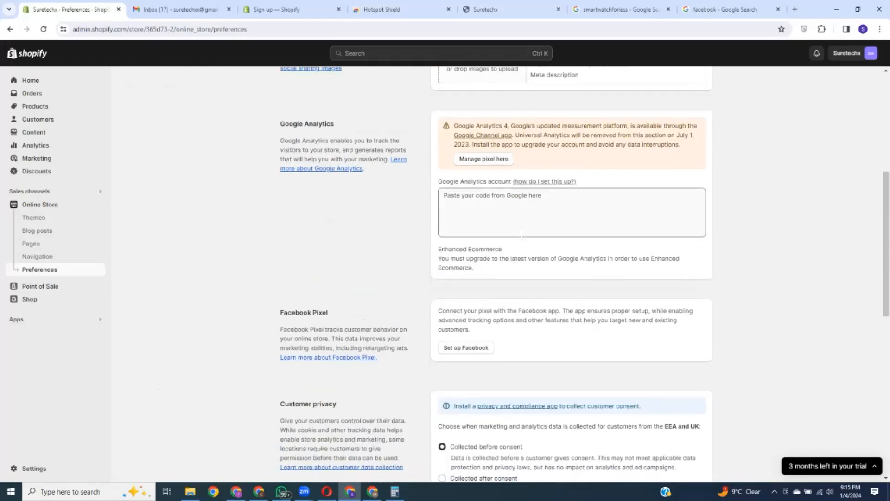
scroll(522, 234, "down", 3)
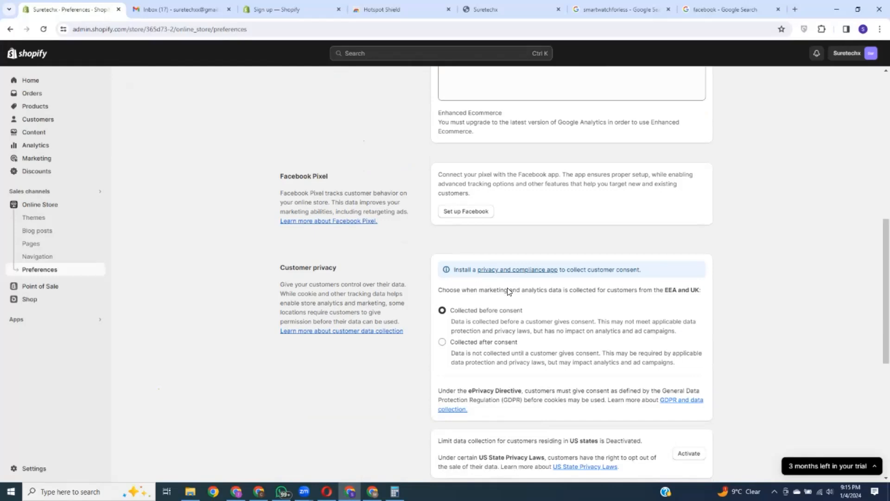
scroll(507, 293, "down", 5)
scroll(527, 373, "down", 2)
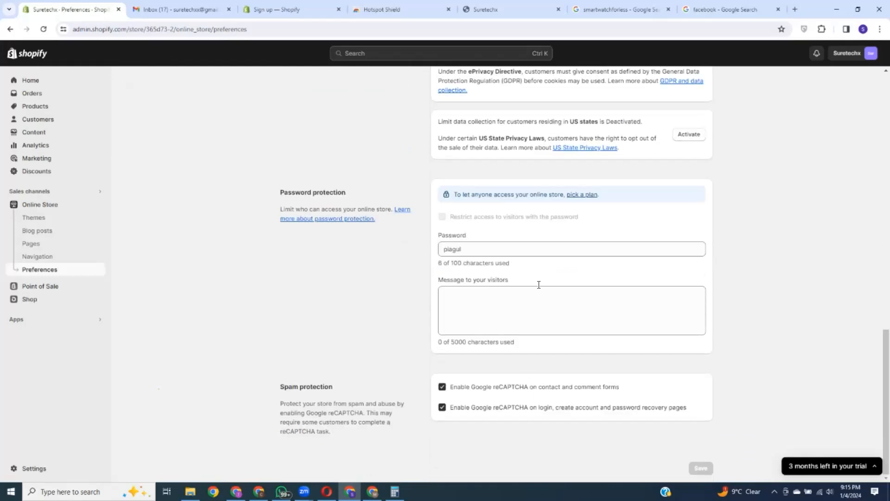
scroll(575, 315, "up", 20)
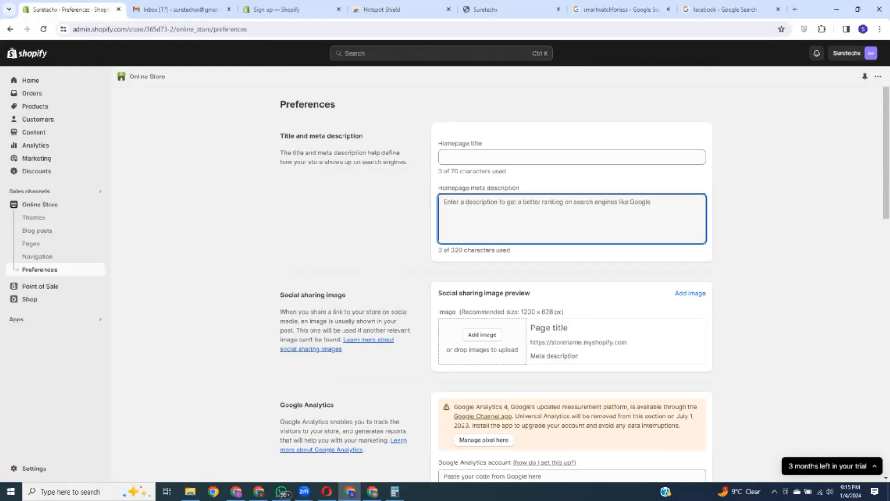
scroll(577, 169, "down", 5)
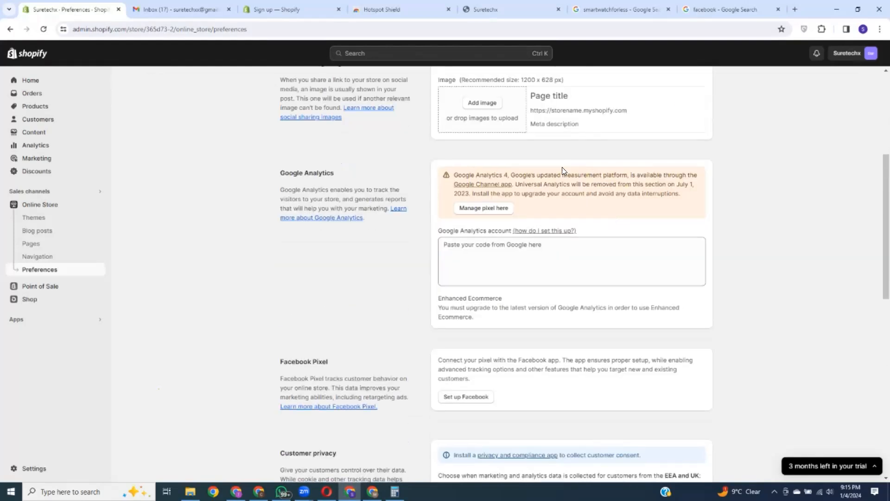
scroll(562, 167, "up", 3)
scroll(572, 209, "up", 2)
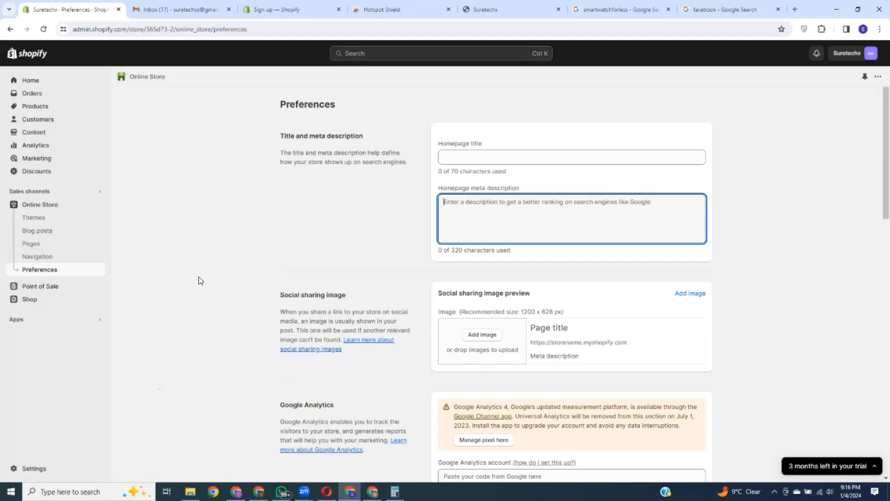
Step: Leave the meta description and open Suretechx's Store details with the Edit profile dialog
left_click(159, 251)
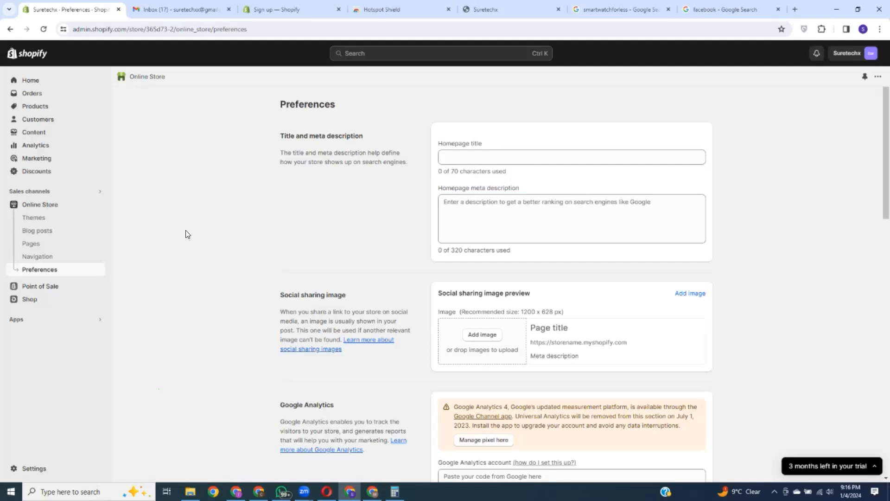
left_click(25, 469)
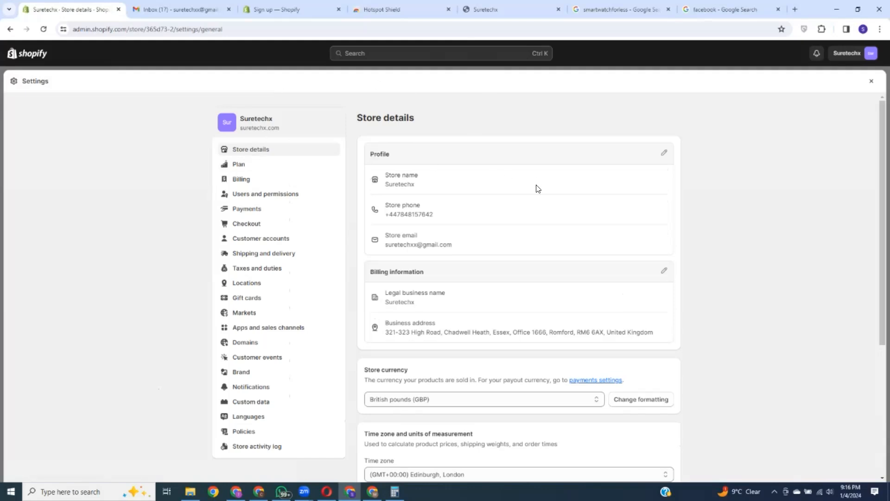
left_click(663, 153)
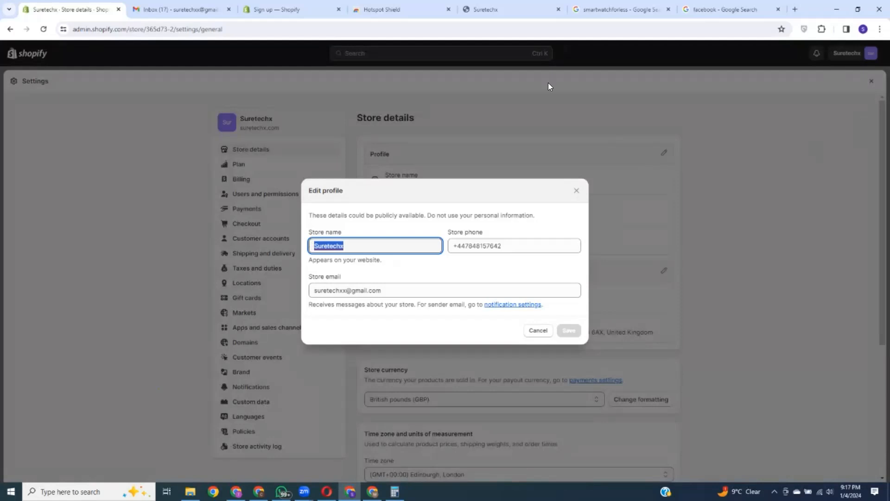
Step: Review the store phone and email in the profile editor and close it unchanged
left_click(518, 245)
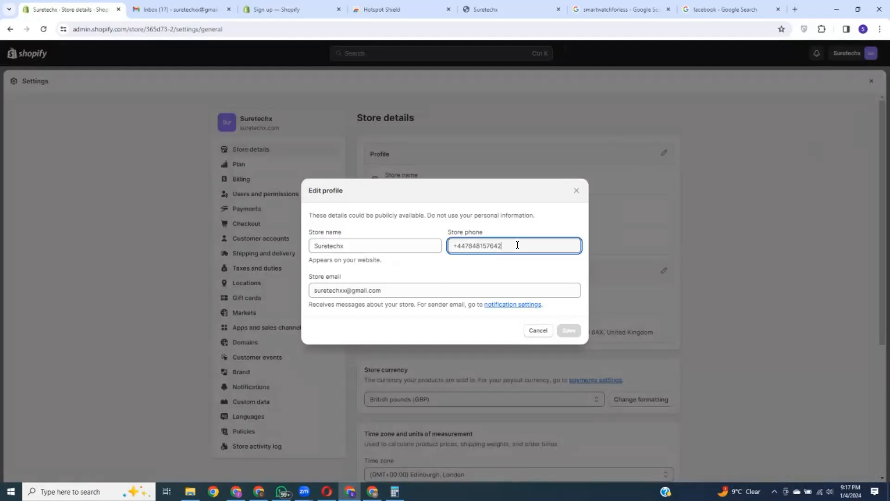
left_click(396, 290)
left_click(442, 196)
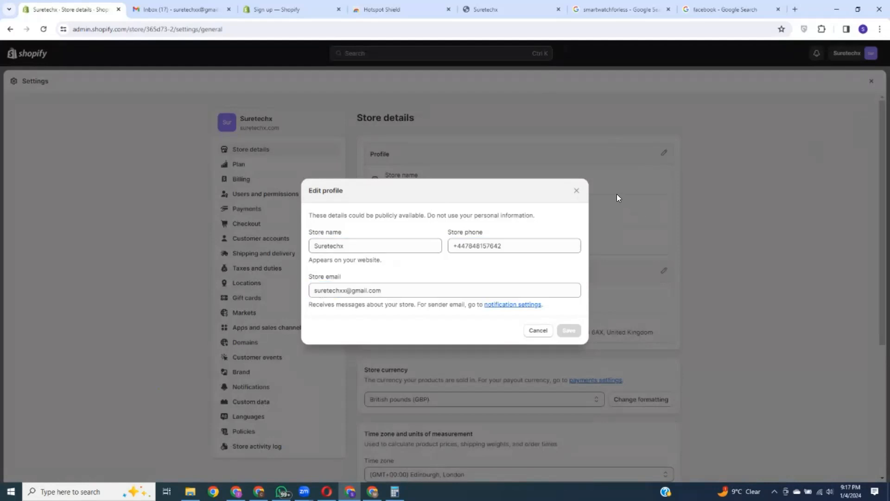
left_click(577, 191)
Step: Open the Billing information editor showing the legal business name and Romford address
scroll(485, 278, "down", 2)
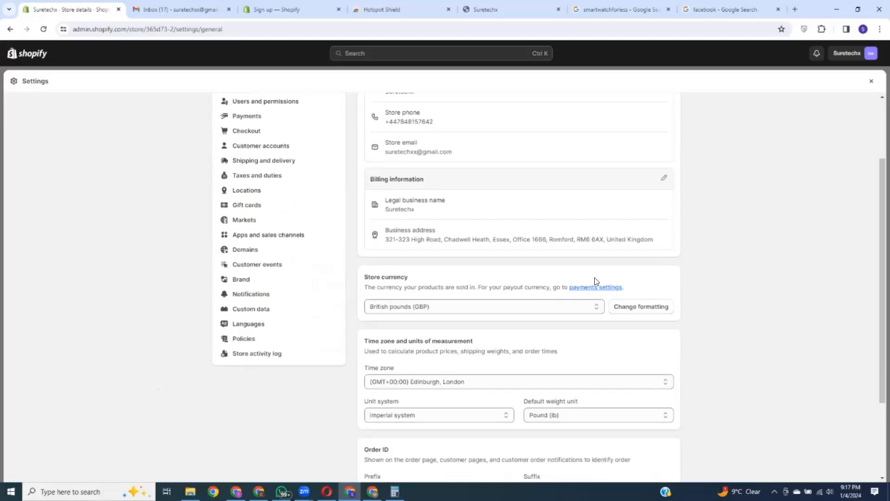
scroll(565, 293, "up", 2)
left_click(665, 273)
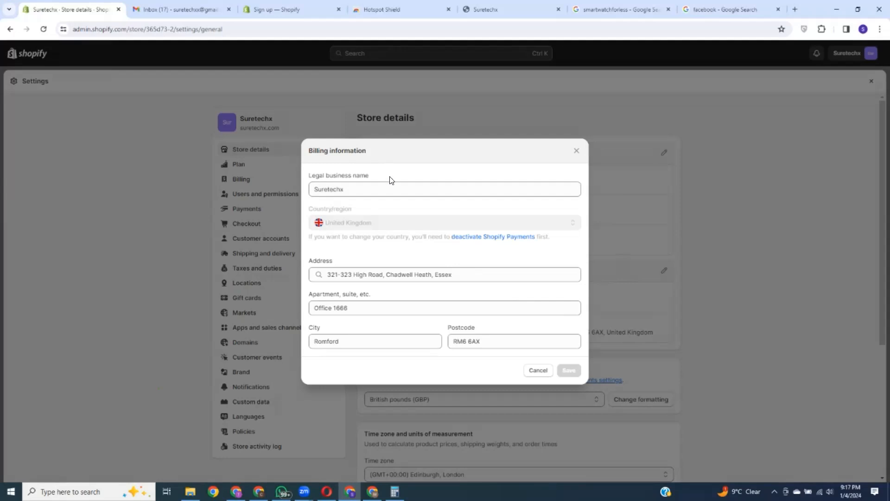
Step: Replace the current legal business name with 'nabzzy'
left_click_drag(350, 190, 313, 188)
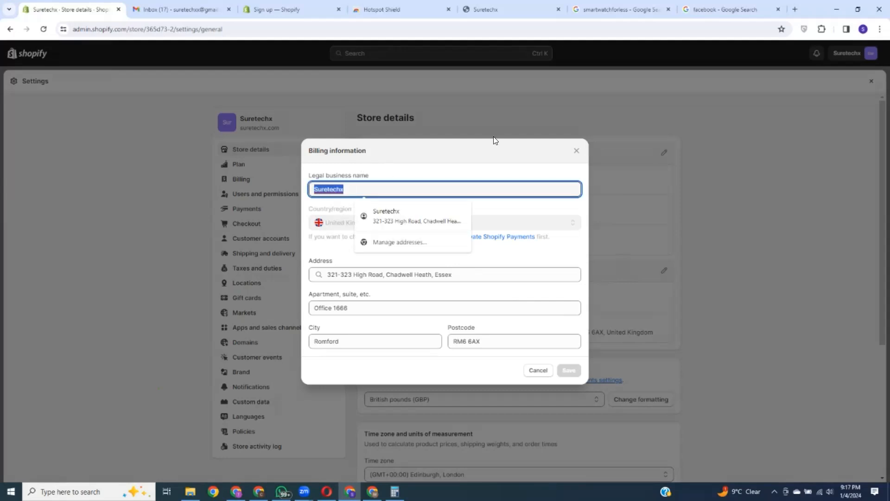
left_click(470, 150)
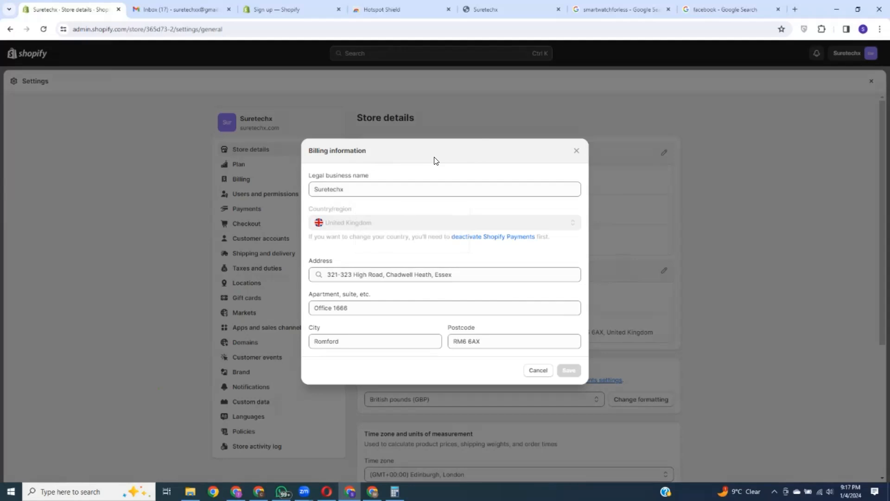
double_click(362, 188)
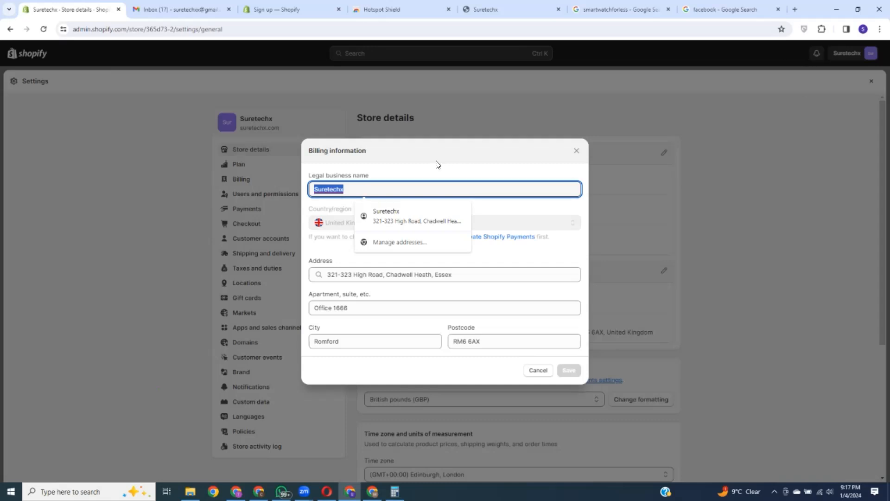
left_click(451, 160)
double_click(345, 189)
key("BackSpace")
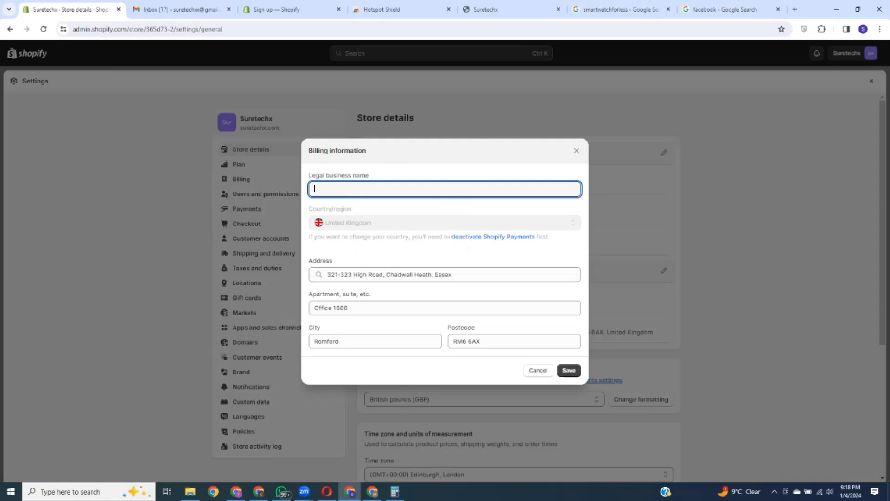
type("nabzzy")
left_click(436, 152)
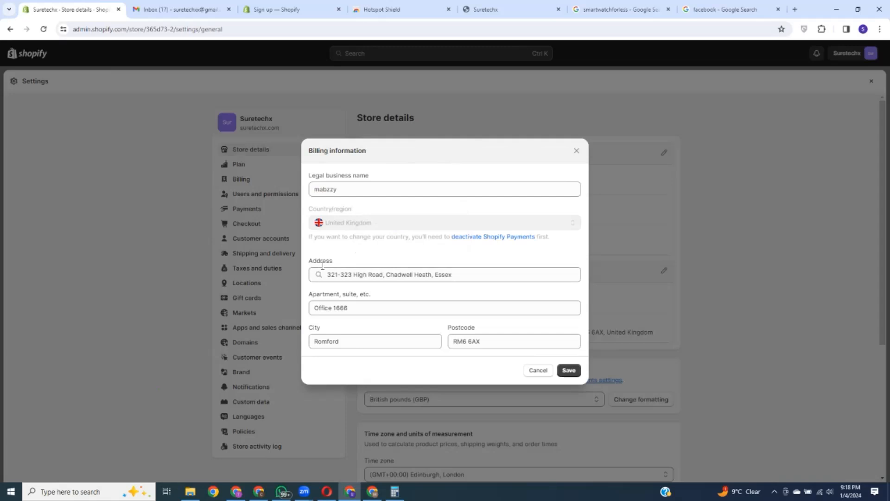
Step: Retype the legal business name as 'suretechx' and save the billing information
left_click(314, 311)
left_click(500, 371)
left_click(340, 185)
left_click_drag(340, 185, 296, 187)
type("surew")
key("BackSpace")
key("BackSpace")
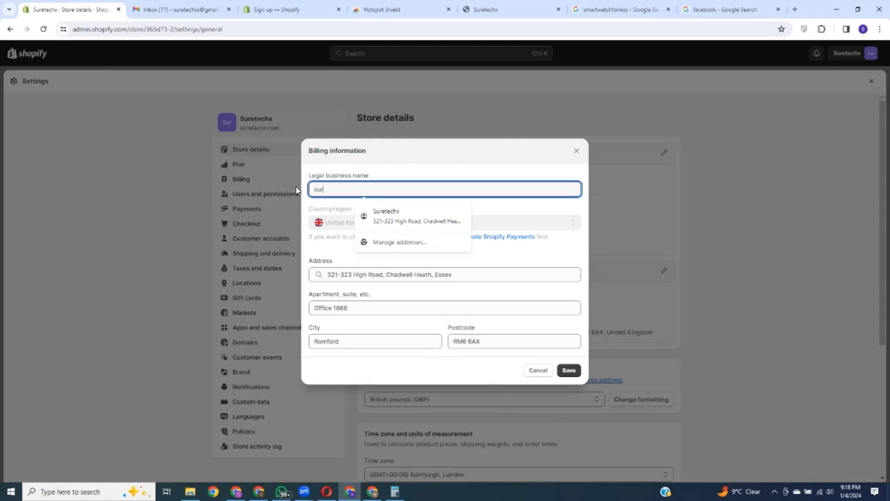
type("etechx")
left_click(569, 370)
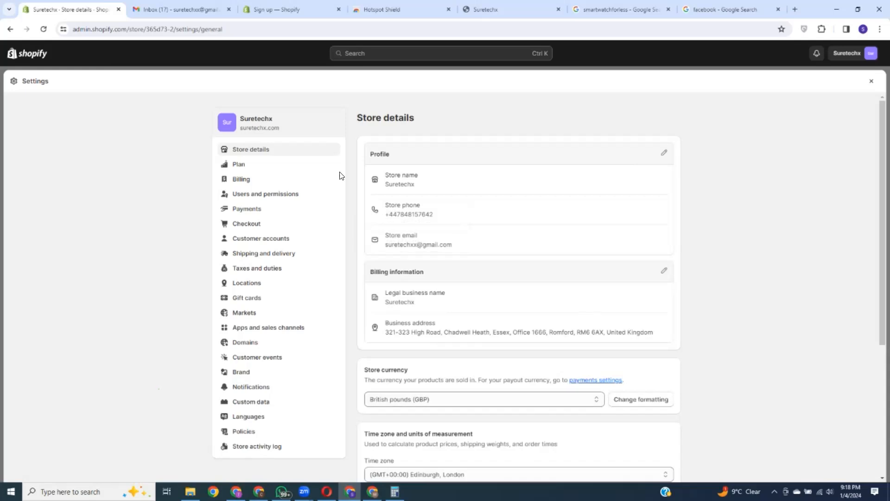
scroll(562, 264, "down", 3)
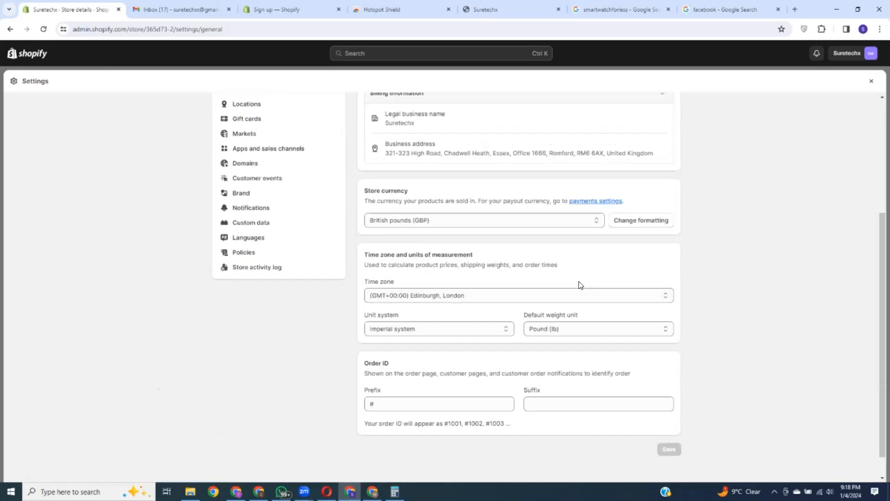
left_click_drag(367, 230, 424, 233)
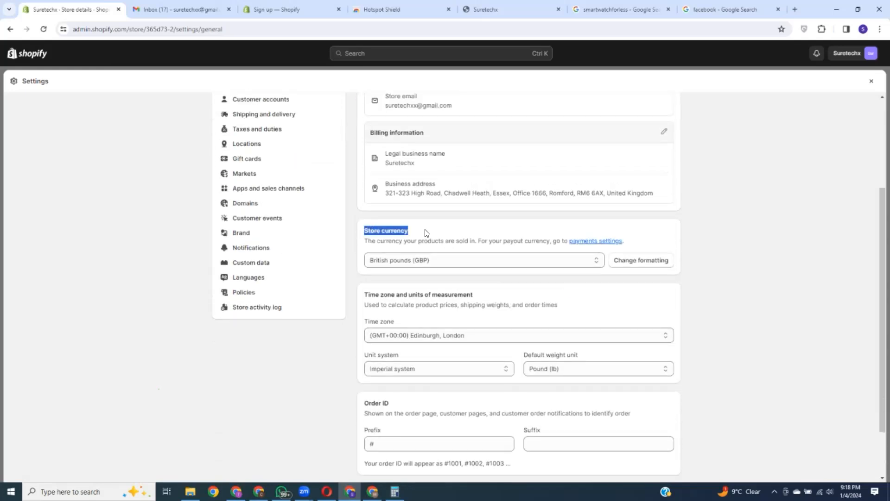
left_click(501, 228)
left_click(485, 258)
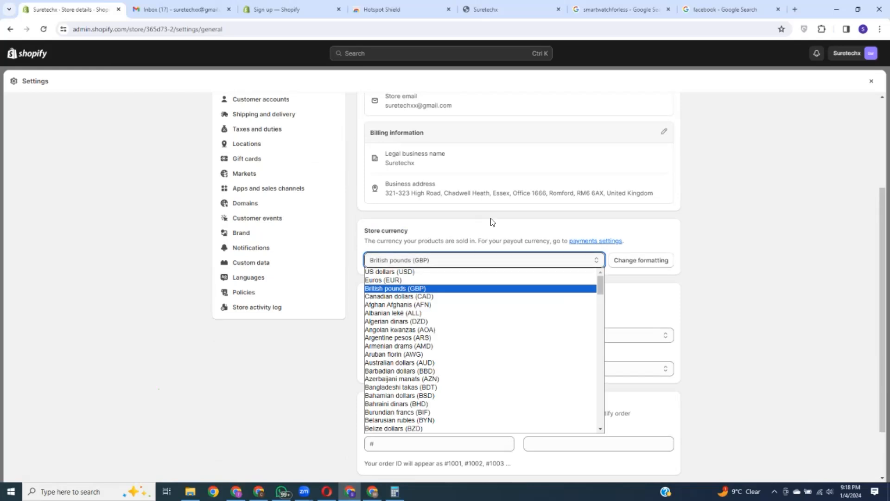
left_click(485, 229)
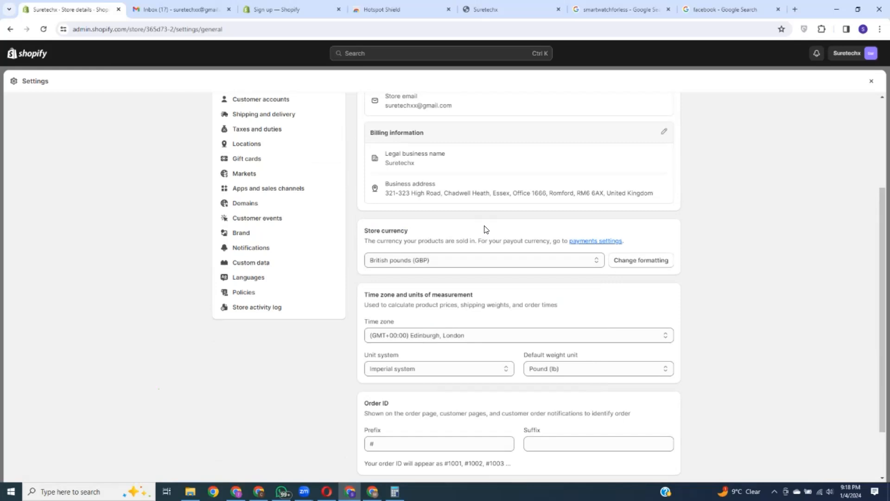
scroll(482, 232, "down", 1)
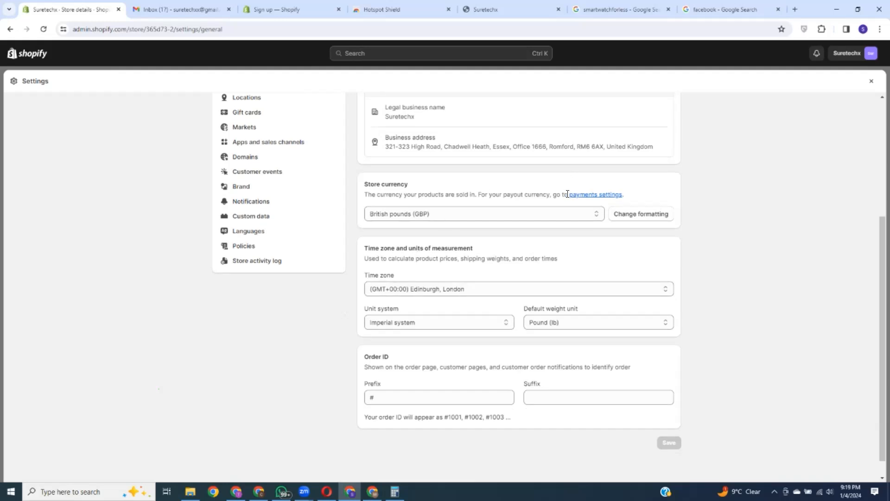
scroll(568, 229, "up", 2)
scroll(568, 229, "down", 2)
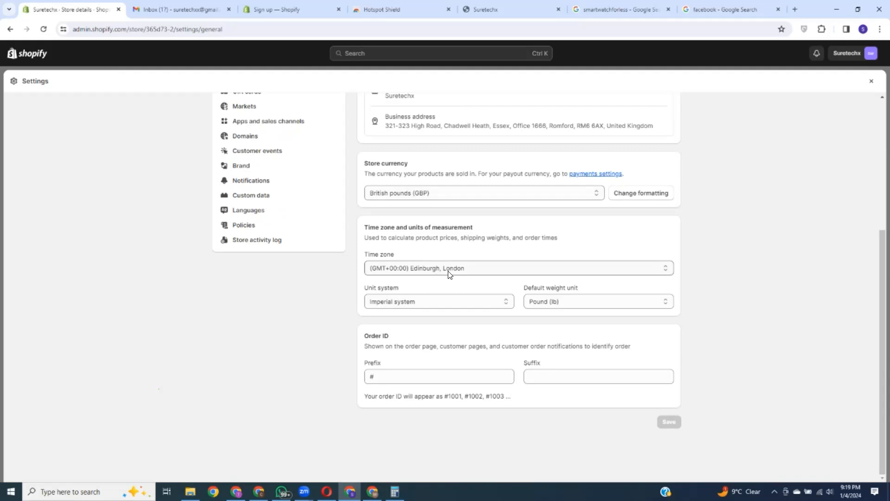
left_click(426, 300)
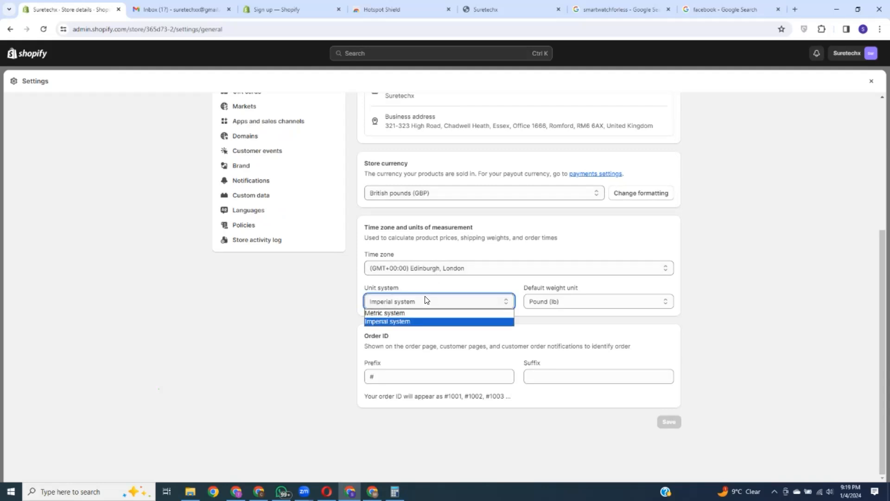
left_click(520, 225)
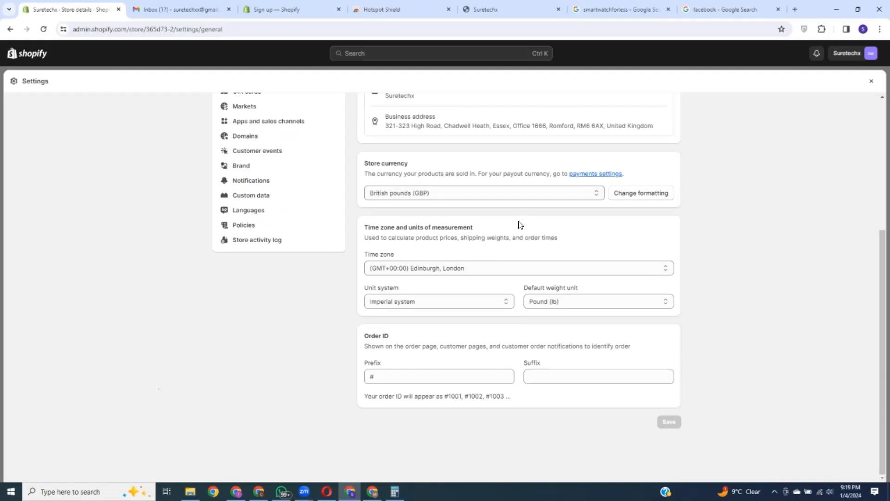
scroll(524, 297, "up", 3)
scroll(520, 327, "down", 3)
Step: Switch to the other store's admin and scroll its Orders list down to #1001
left_click(389, 377)
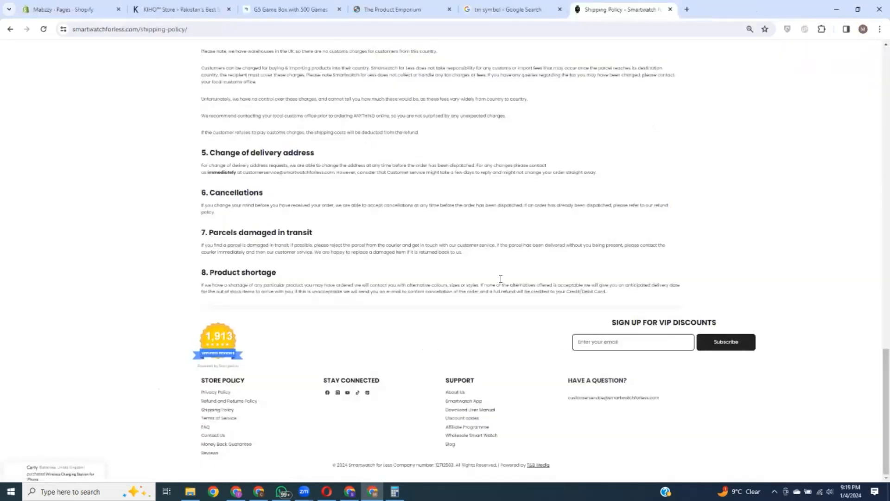
left_click(70, 10)
left_click(38, 96)
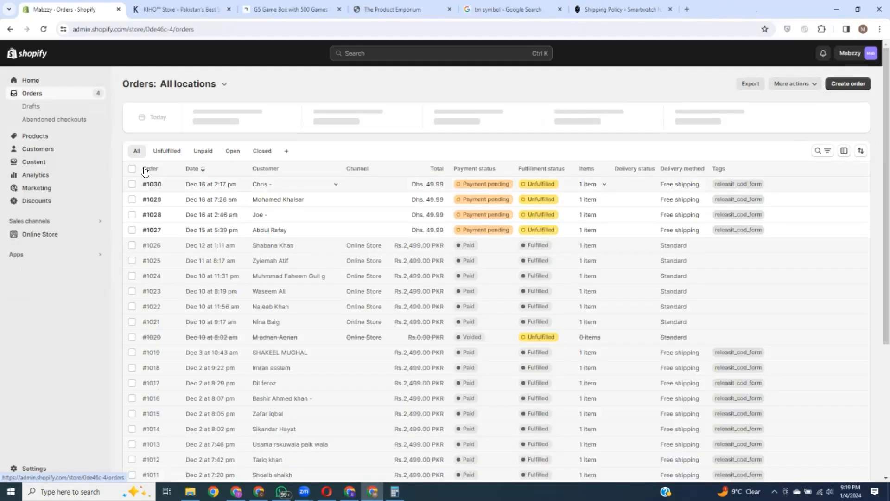
scroll(160, 323, "down", 5)
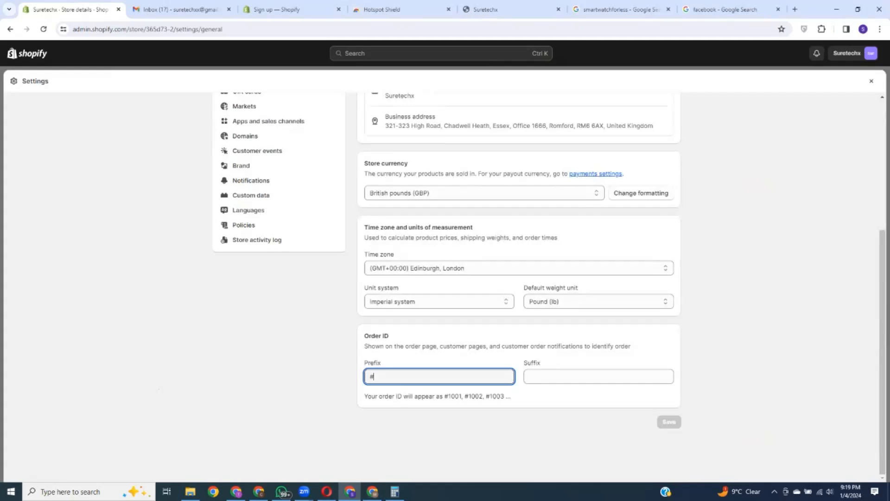
Step: Change the Order ID prefix from '#' to 'ST', then head to Plan settings unsaved
double_click(369, 374)
key("BackSpace")
type("ST")
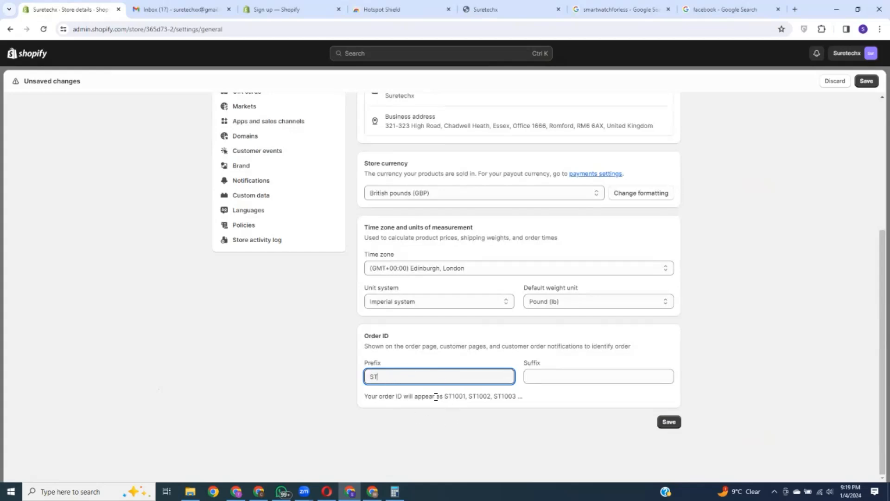
double_click(392, 377)
left_click(392, 377)
scroll(533, 332, "up", 5)
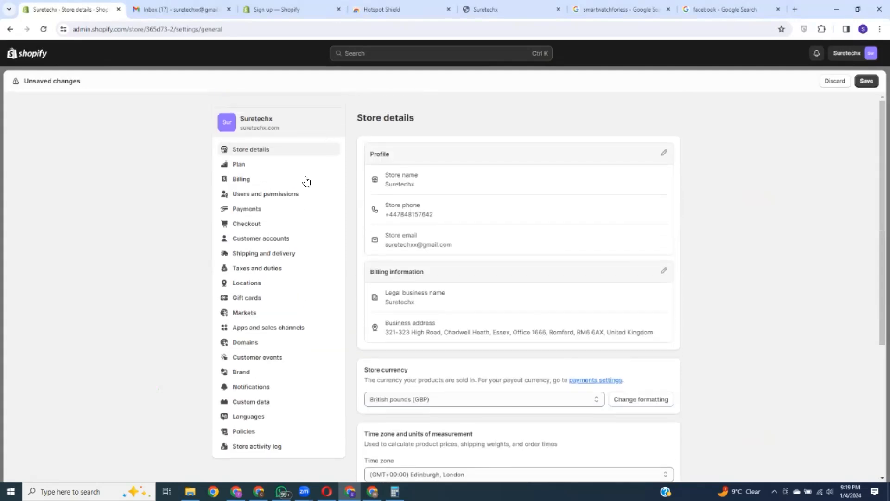
left_click(251, 162)
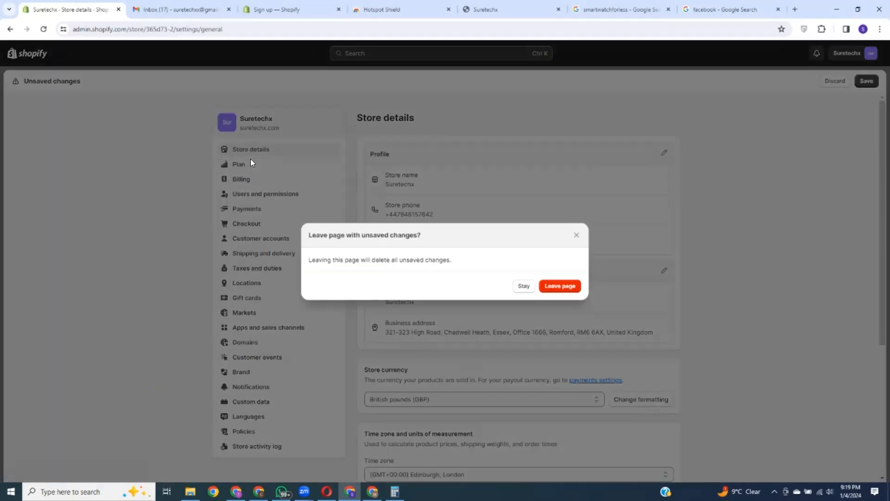
Step: Discard the prefix change, check the remaining trial time on the Plan page, and exit Settings
left_click(562, 287)
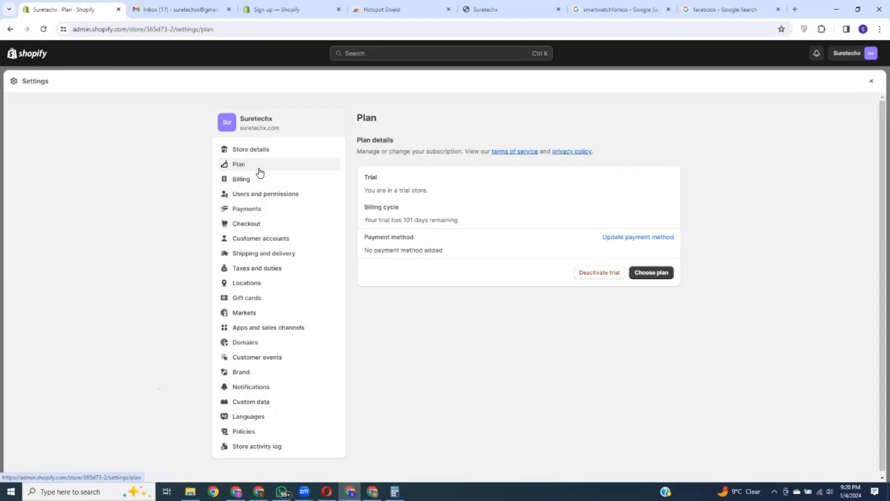
left_click_drag(365, 220, 458, 222)
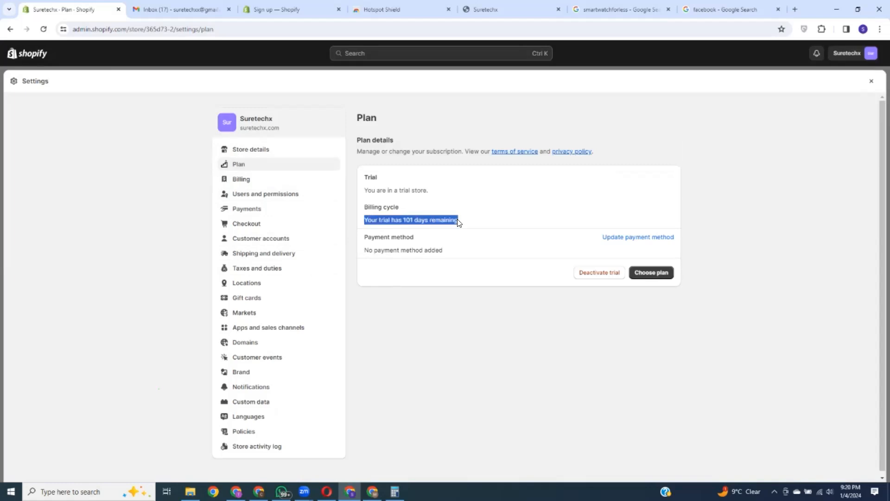
left_click(501, 176)
left_click_drag(367, 221, 459, 221)
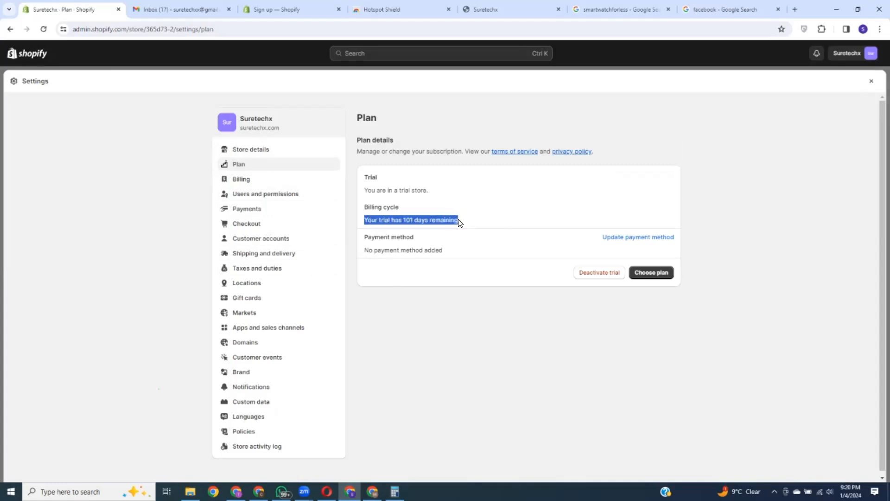
left_click(499, 183)
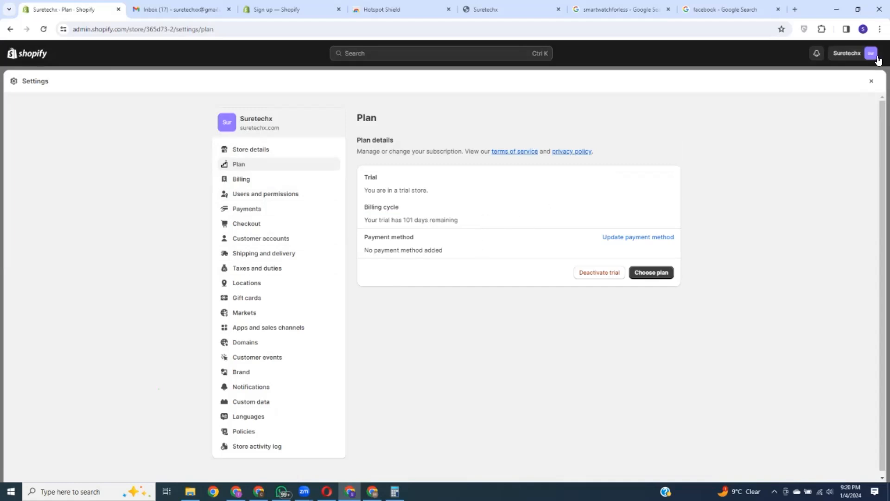
left_click(871, 84)
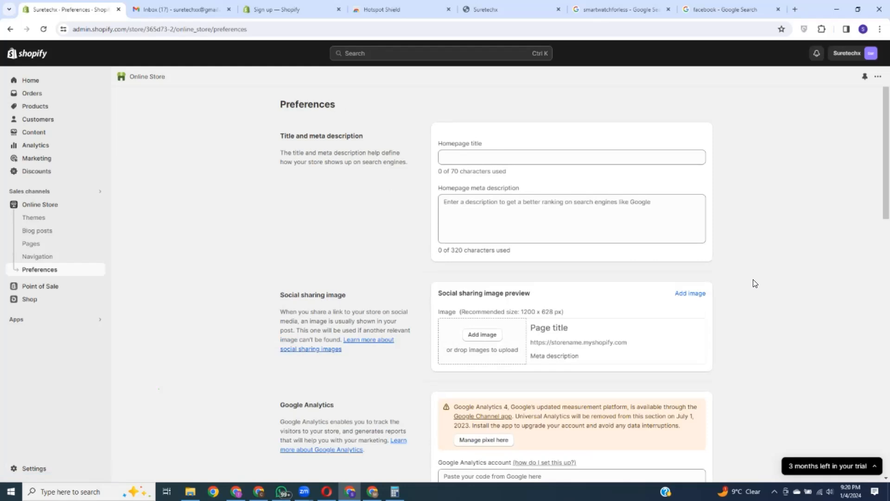
Step: From the trial banner, open Select a plan and compare the Basic, Shopify and Advanced plans
left_click(834, 465)
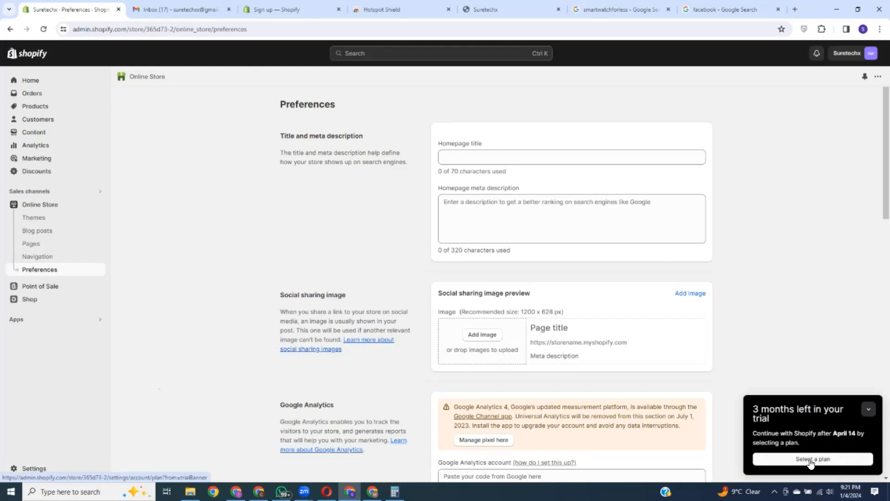
left_click(813, 459)
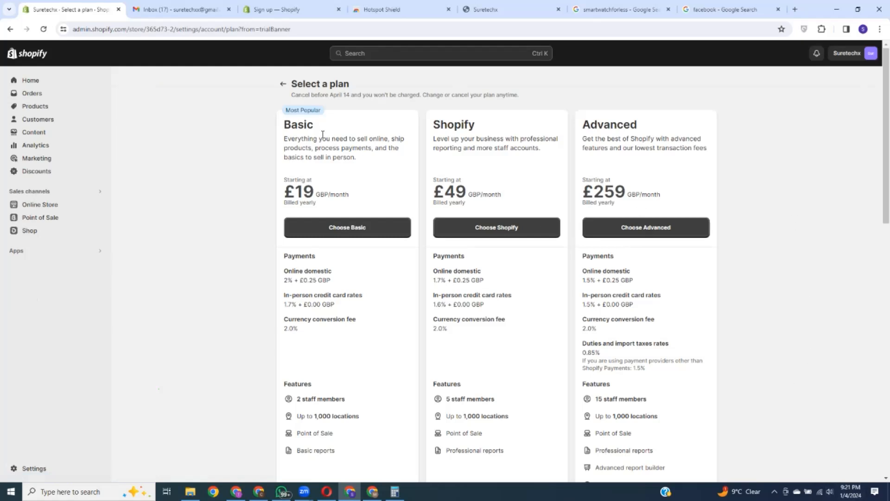
double_click(296, 125)
left_click_drag(477, 126, 433, 126)
left_click_drag(651, 129, 579, 122)
left_click(619, 145)
Step: Scroll down to review the Retail and Starter plan descriptions
scroll(617, 175, "down", 5)
scroll(618, 174, "down", 5)
scroll(503, 239, "down", 1)
scroll(330, 175, "up", 1)
left_click_drag(330, 175, 268, 176)
left_click(432, 173)
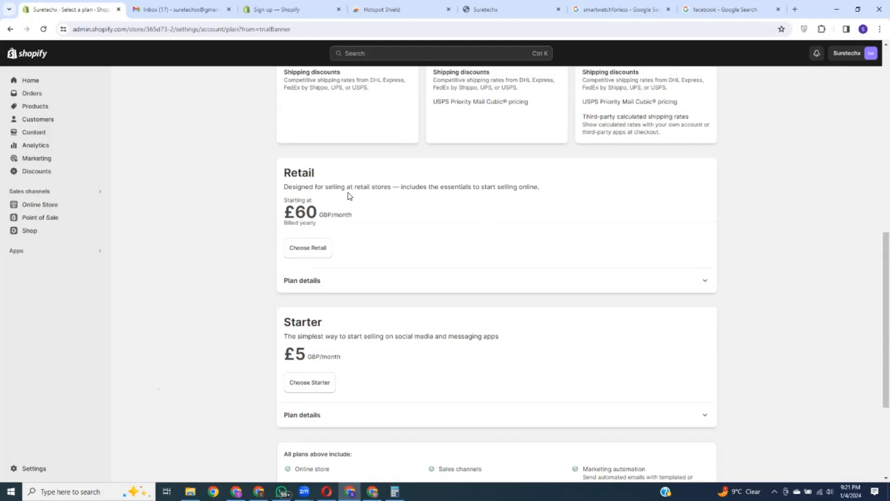
left_click_drag(355, 187, 391, 187)
left_click(336, 178)
scroll(355, 257, "down", 2)
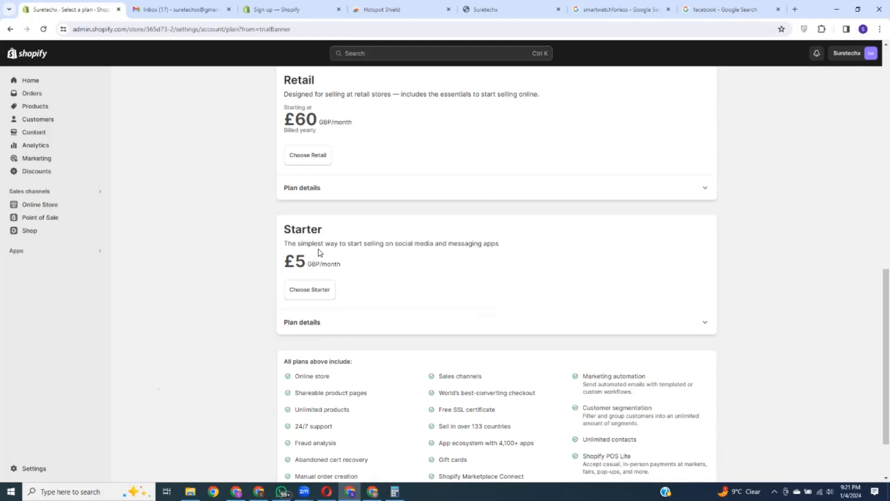
left_click_drag(323, 229, 280, 231)
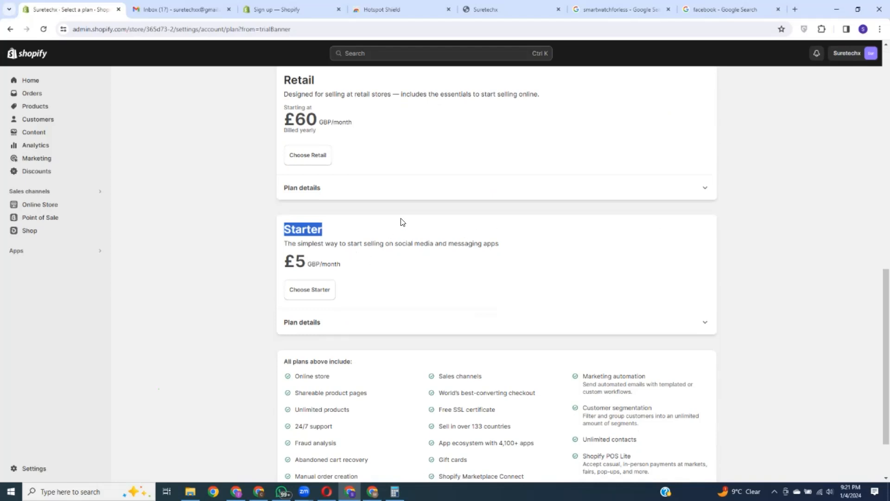
left_click(408, 230)
left_click_drag(398, 242, 497, 244)
left_click(485, 227)
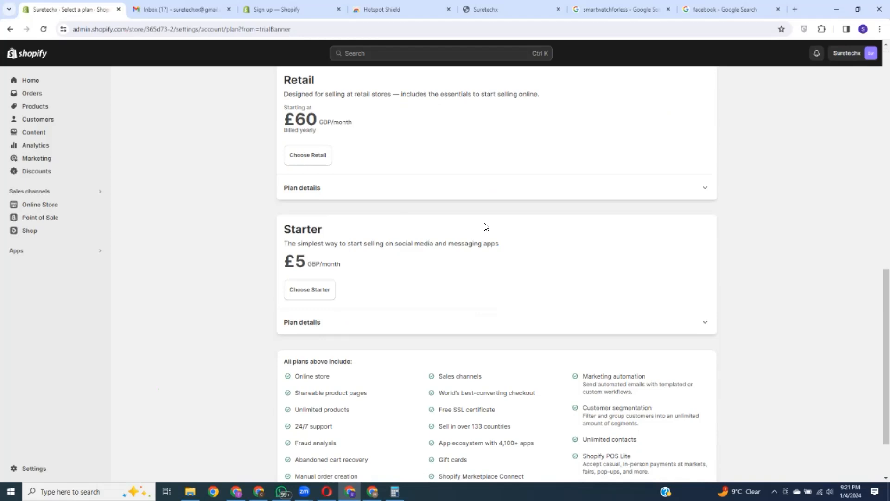
Step: Expand the Starter plan's details, then return to the Basic plan's GBP/month price
left_click(703, 325)
scroll(495, 376, "down", 3)
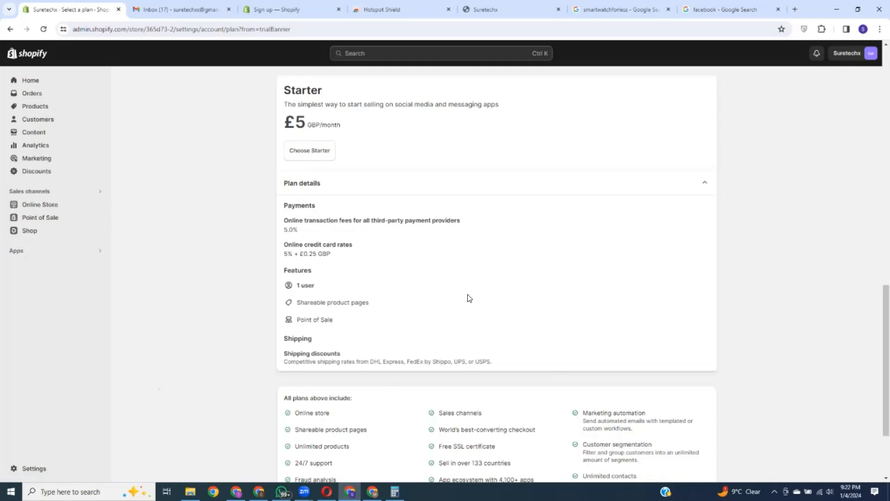
scroll(478, 301, "up", 4)
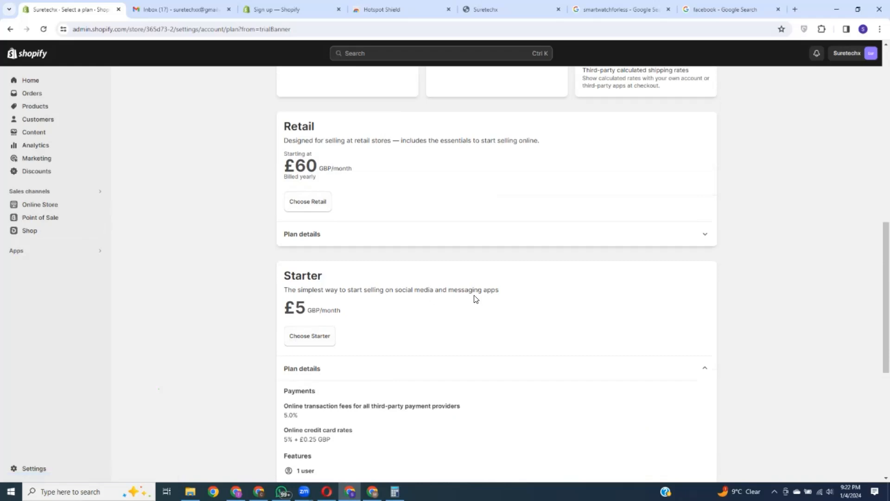
scroll(476, 299, "up", 12)
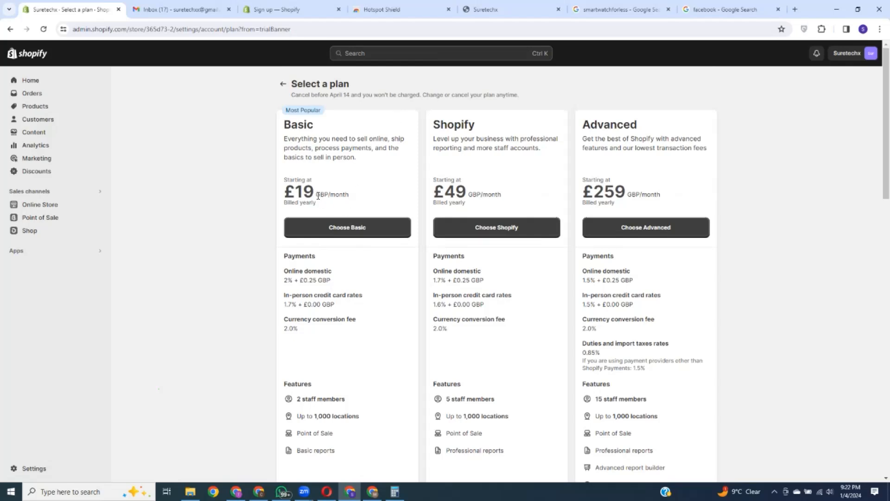
left_click_drag(318, 194, 348, 195)
left_click(753, 168)
Step: Choose the Basic plan, trying yearly billing before switching back to monthly
left_click(347, 228)
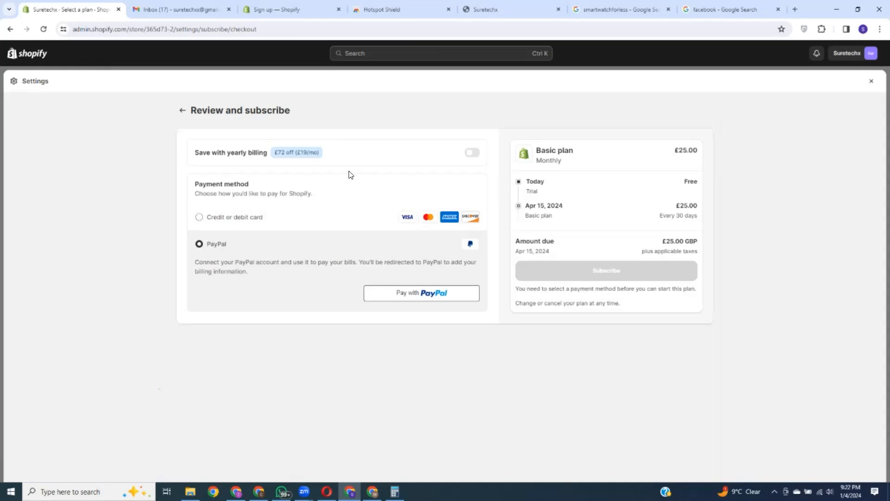
left_click_drag(195, 153, 266, 153)
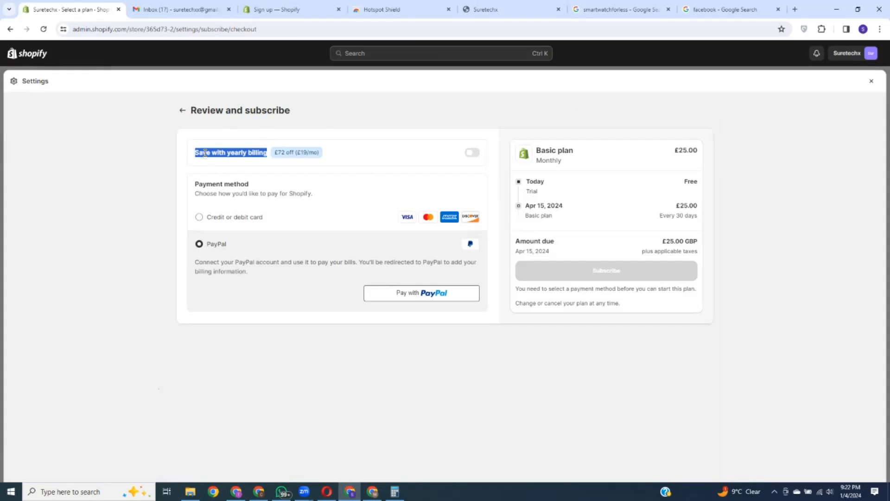
left_click(365, 139)
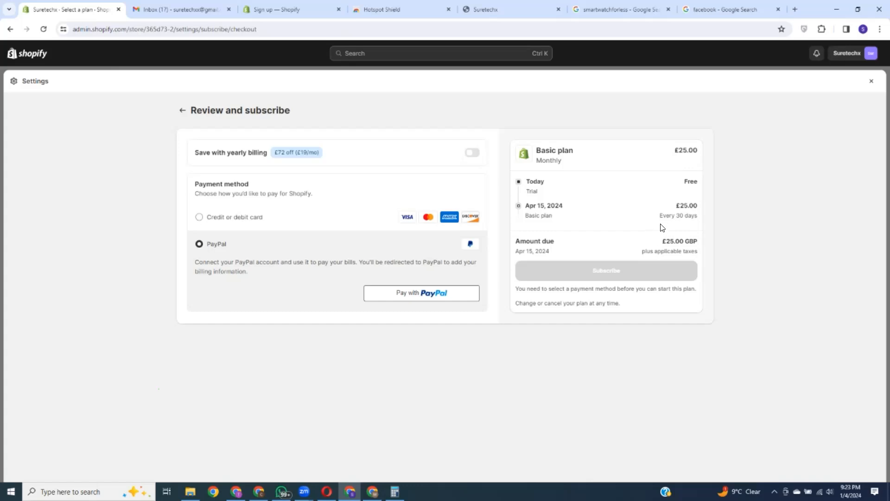
left_click(472, 153)
left_click_drag(662, 238, 675, 243)
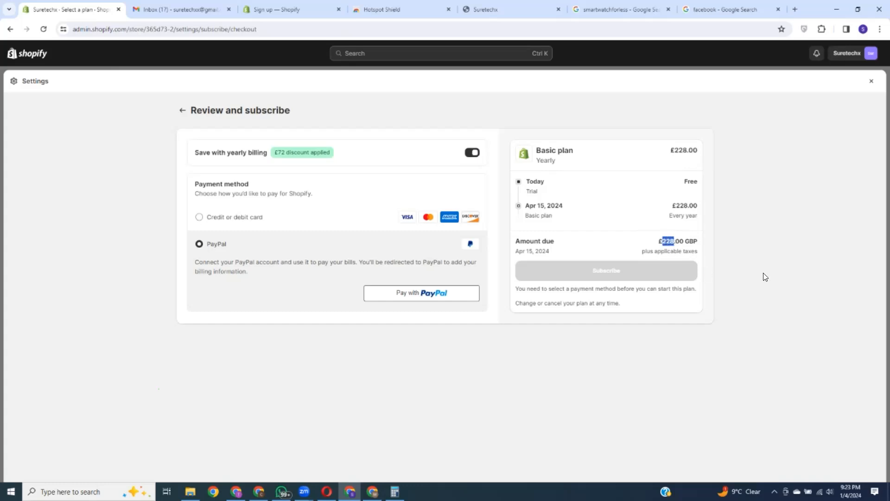
left_click(470, 155)
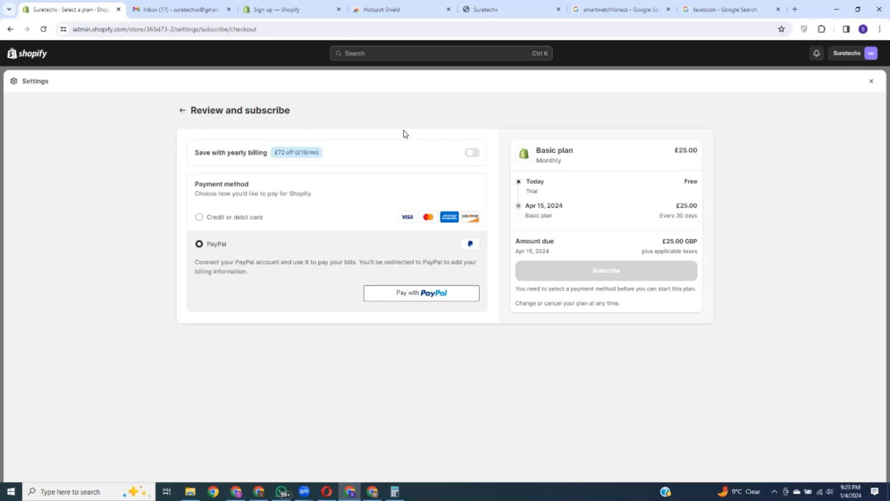
Step: Select credit or debit card payment, review the £25.00 GBP due Apr 15, 2024, and close Settings
left_click(199, 218)
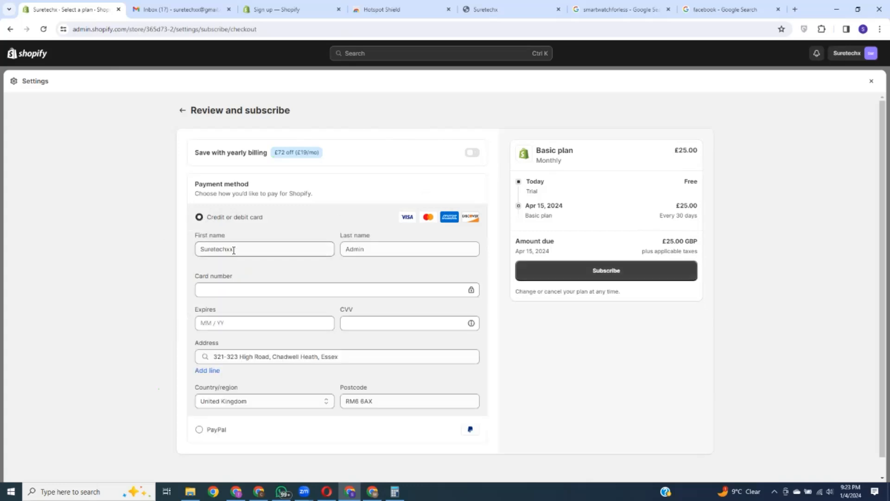
scroll(354, 362, "down", 1)
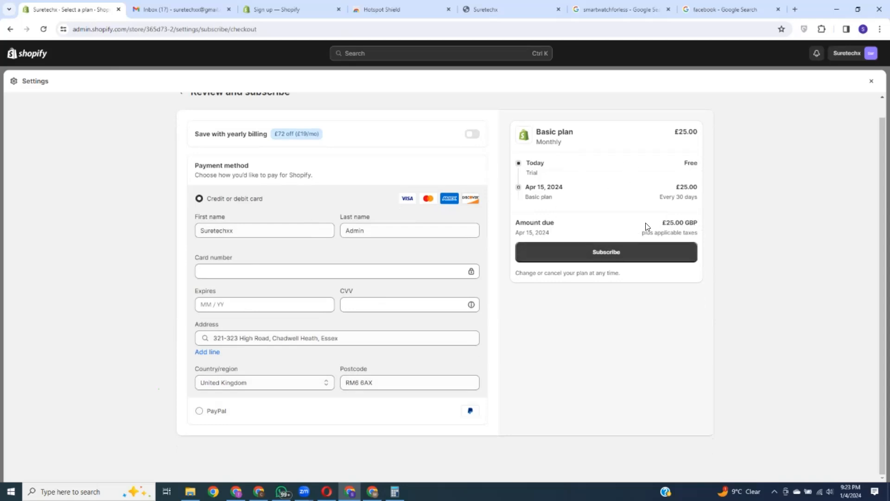
left_click_drag(663, 224, 698, 224)
left_click(721, 218)
left_click_drag(667, 222, 698, 224)
left_click(630, 127)
left_click_drag(517, 232, 553, 237)
left_click(562, 230)
left_click_drag(523, 233, 544, 232)
left_click_drag(662, 223, 700, 226)
left_click(739, 264)
scroll(563, 227, "up", 1)
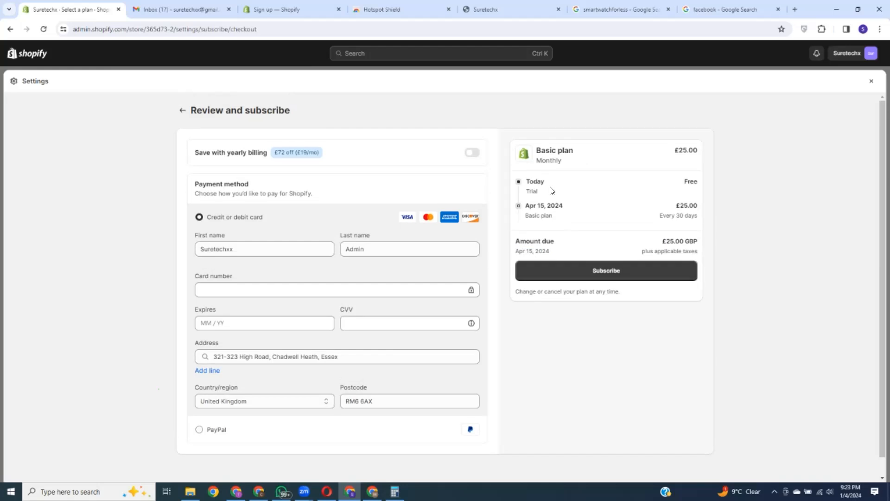
left_click(869, 82)
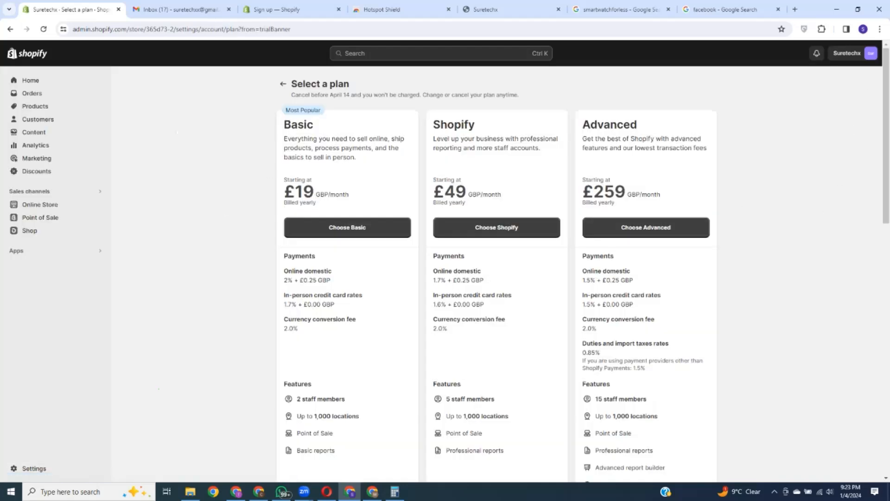
Step: Open Settings, view the Plan, then review the Billing page's payment method, GBP currency and trial end
left_click(22, 470)
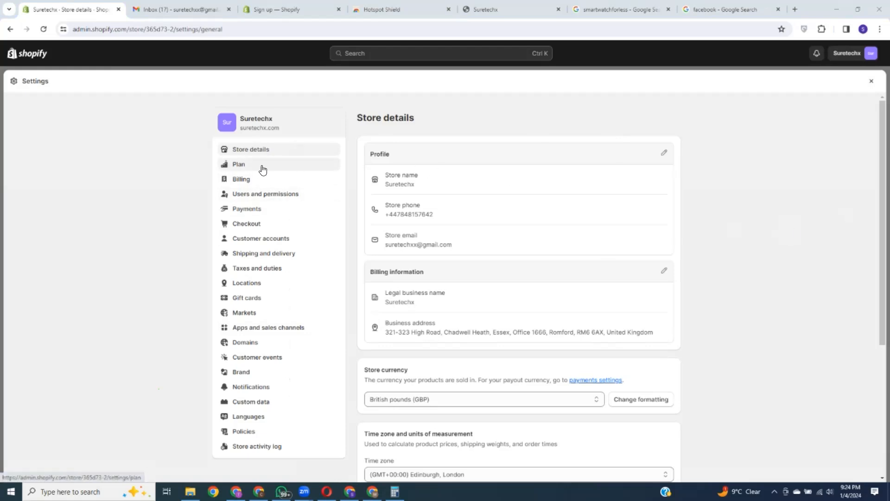
left_click(265, 166)
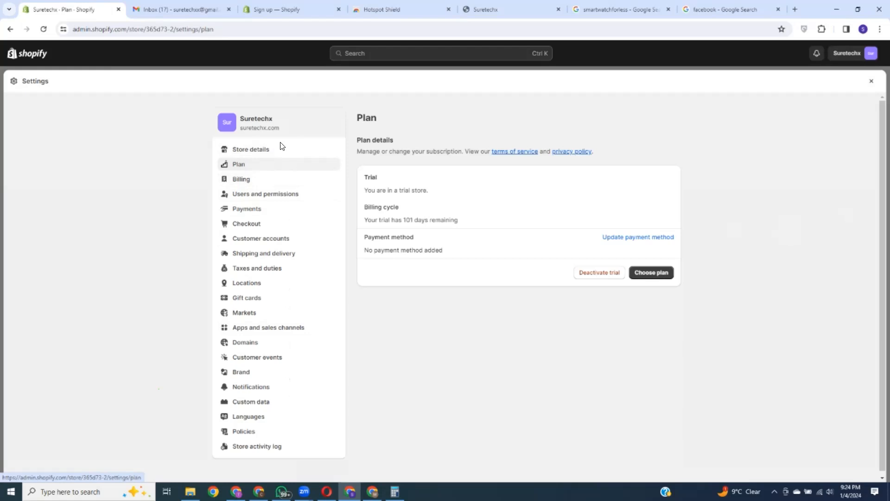
left_click(268, 181)
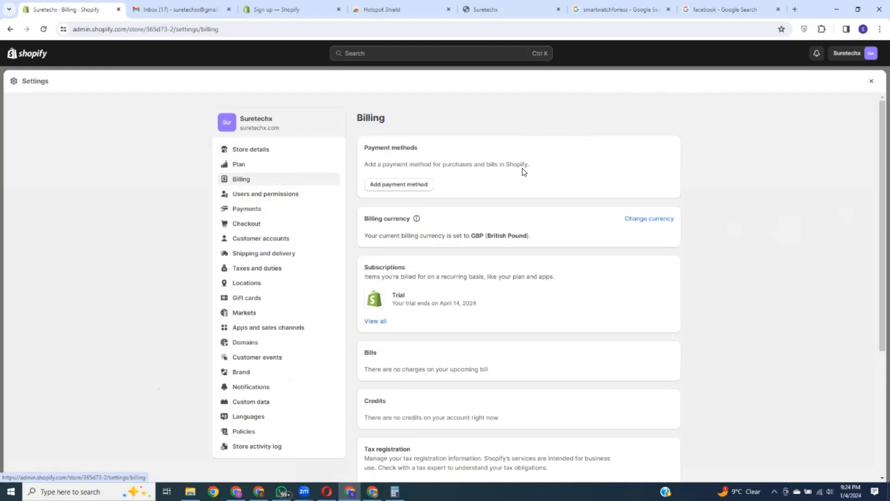
scroll(497, 212, "down", 2)
left_click_drag(361, 276, 508, 278)
left_click(403, 329)
left_click_drag(367, 326, 521, 316)
left_click(521, 316)
scroll(521, 316, "down", 1)
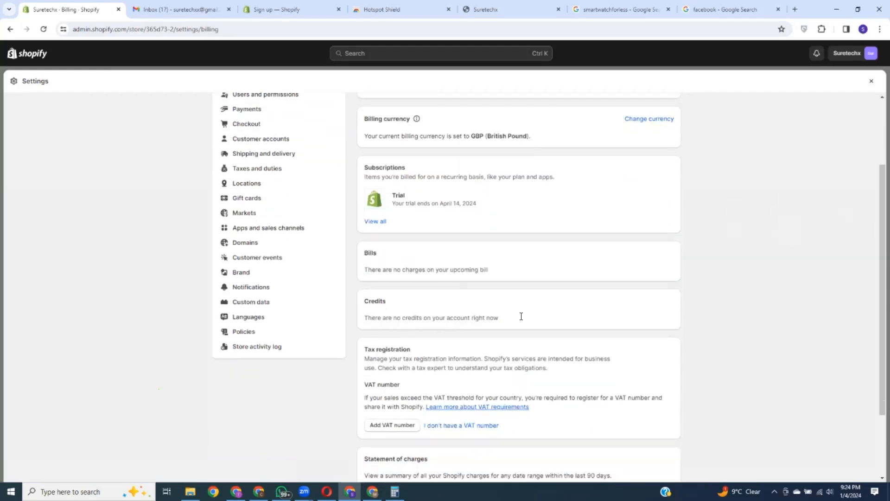
scroll(522, 317, "down", 2)
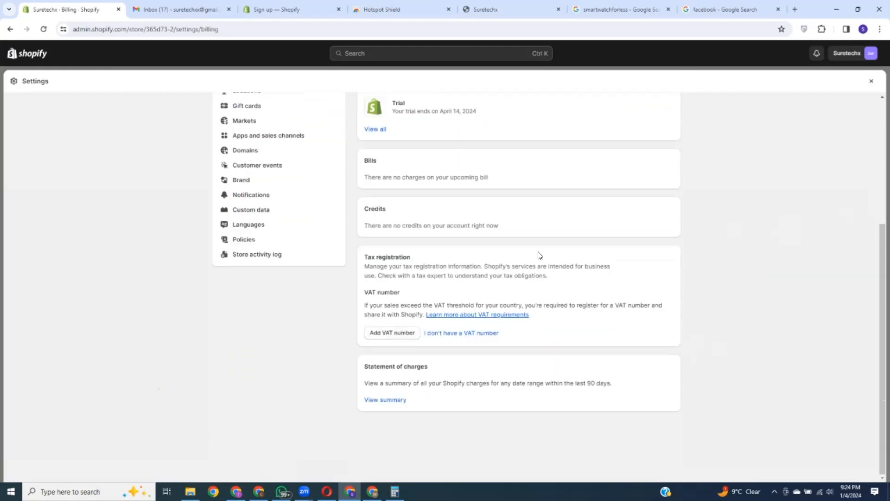
scroll(522, 302, "up", 4)
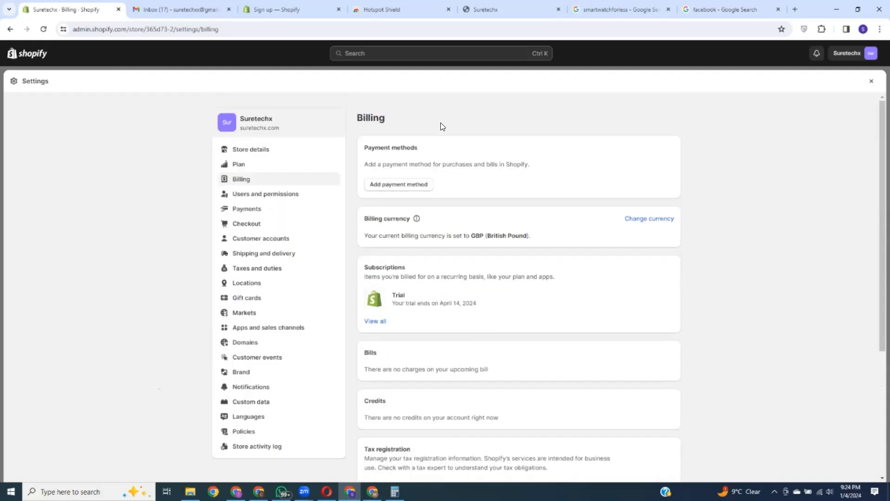
Step: Open Users and permissions, start a store ownership transfer, then cancel it
left_click(277, 195)
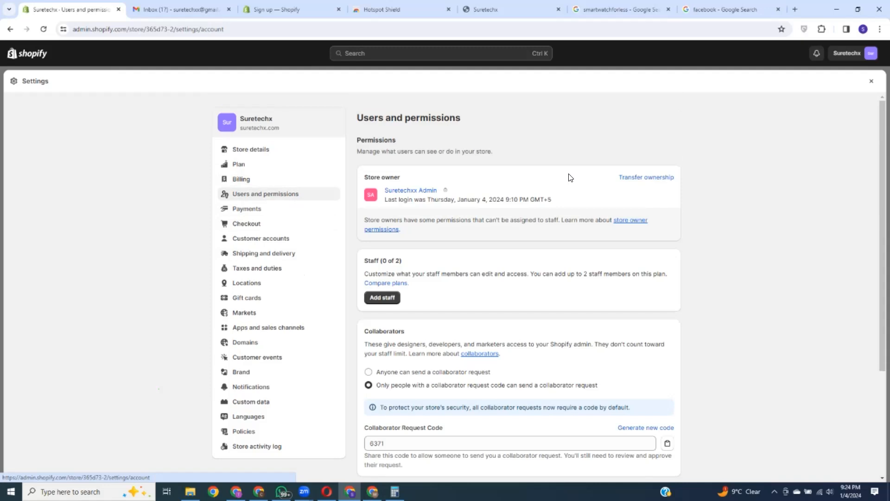
left_click_drag(364, 177, 462, 174)
left_click(477, 171)
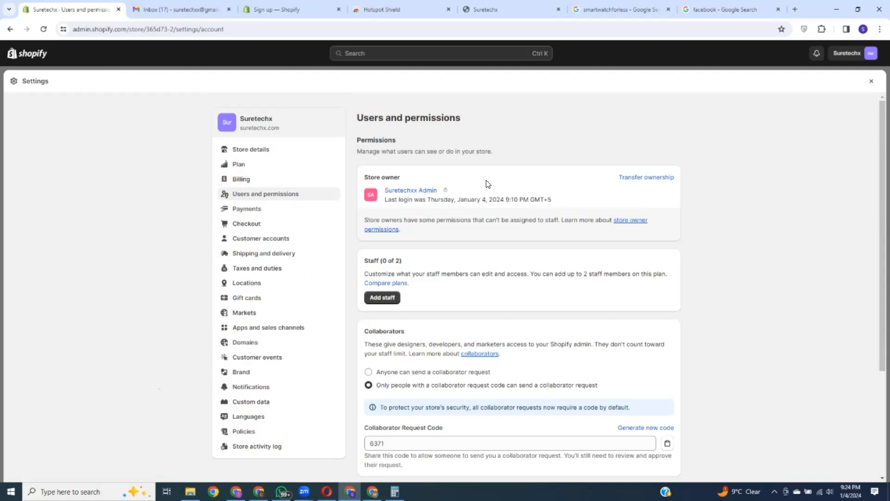
left_click(647, 177)
left_click(355, 284)
left_click(348, 318)
left_click(490, 319)
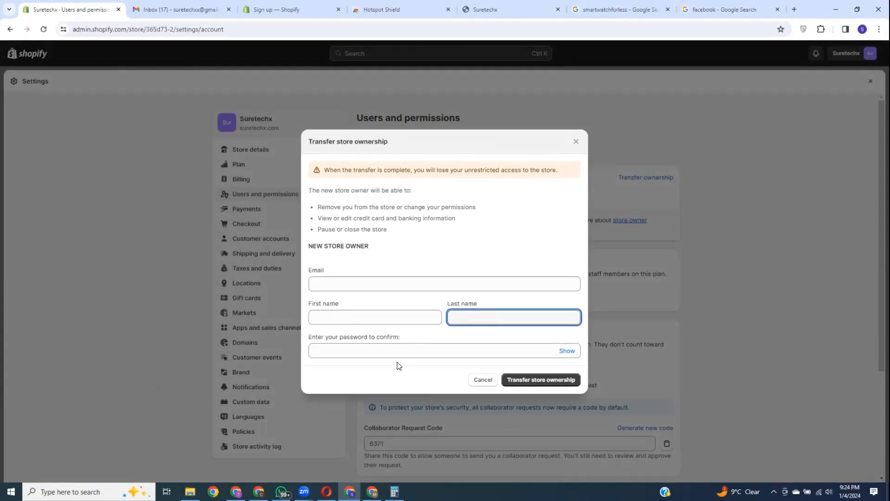
left_click(362, 349)
left_click(673, 323)
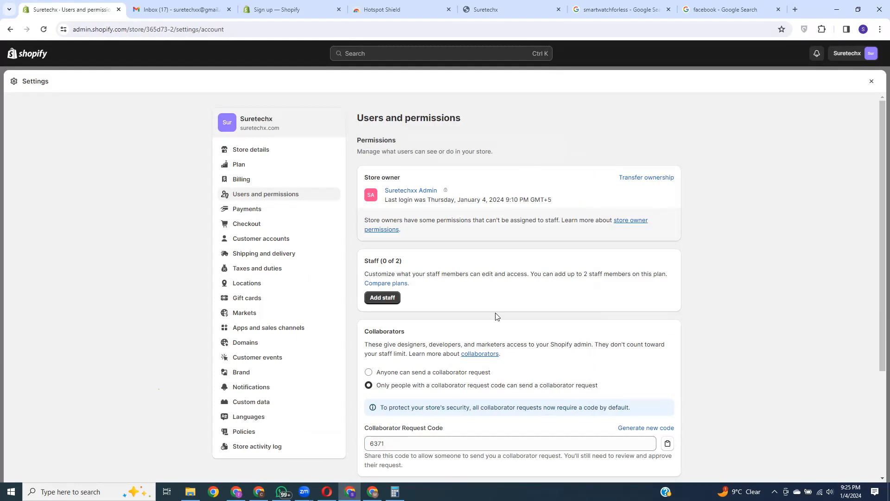
Step: Check the 0 of 2 staff count and start adding a new staff member
left_click_drag(363, 261, 479, 263)
left_click(485, 171)
left_click(395, 298)
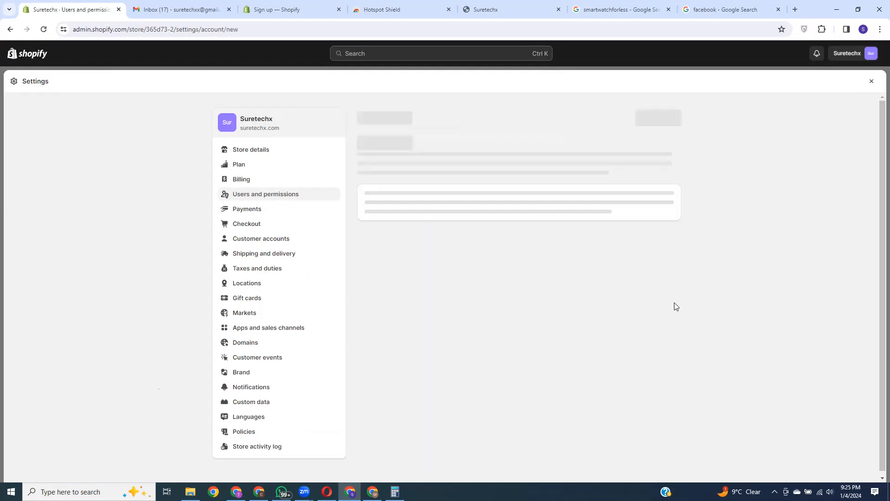
Step: Click into the staff first name, last name and email fields, leaving them blank
left_click(445, 201)
left_click(549, 200)
left_click(394, 251)
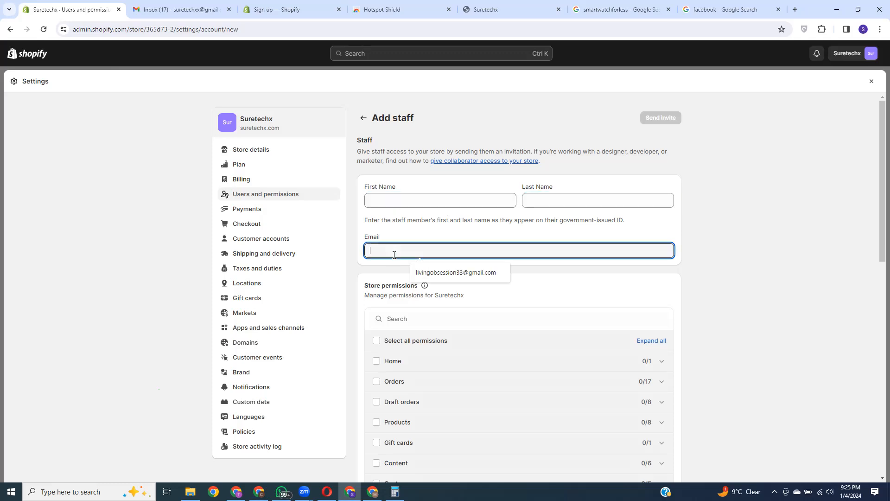
left_click(731, 226)
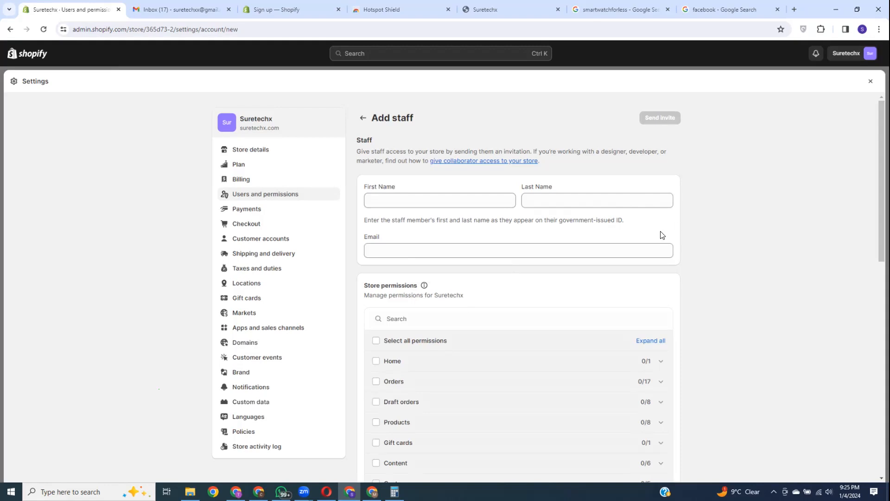
Step: Grant all store permissions except Finance, plus managing and installing apps and channels
scroll(662, 234, "down", 4)
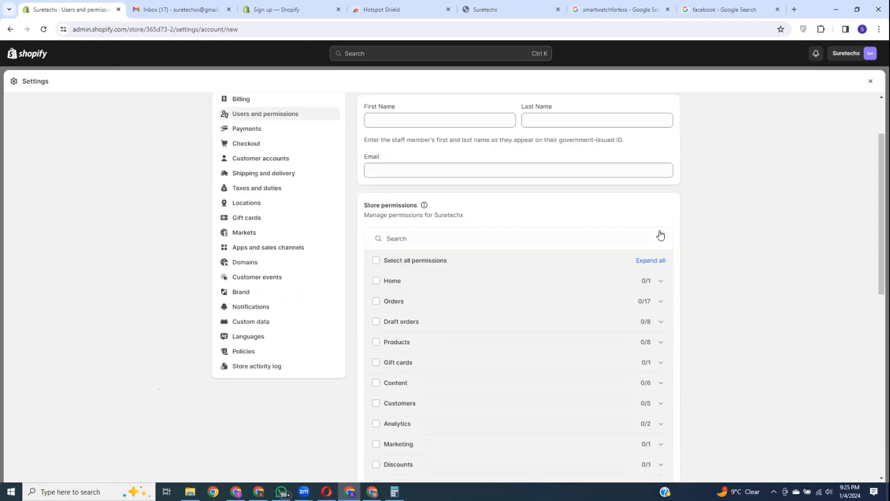
left_click(376, 155)
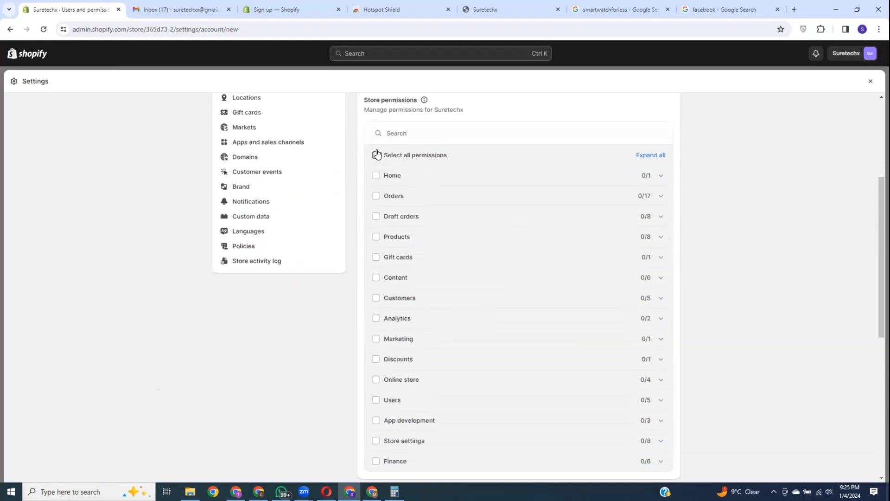
scroll(506, 190, "down", 3)
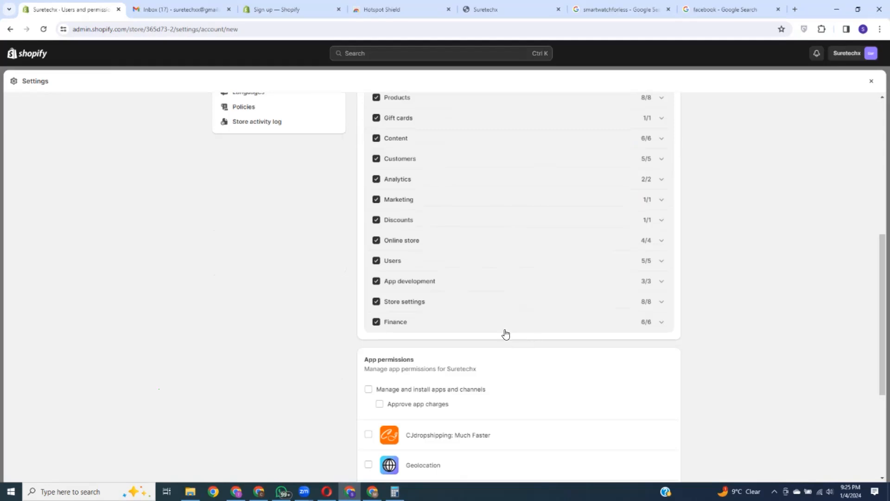
left_click(662, 323)
left_click(376, 321)
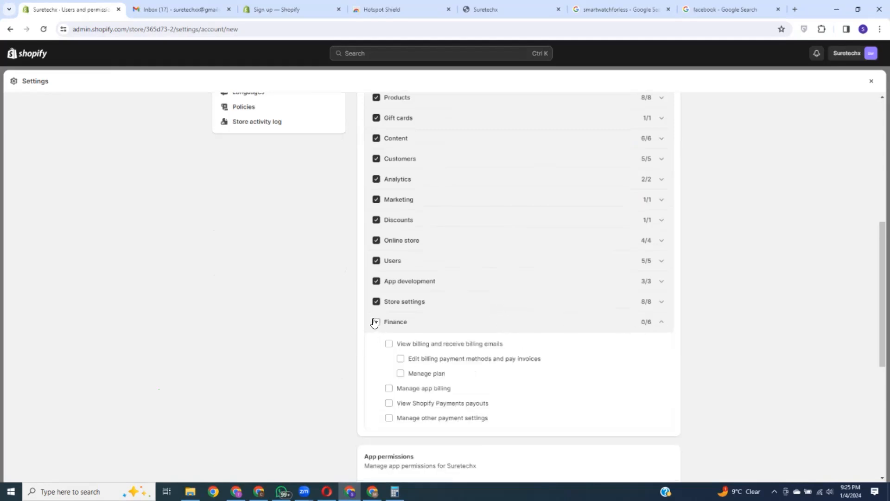
scroll(513, 334, "down", 5)
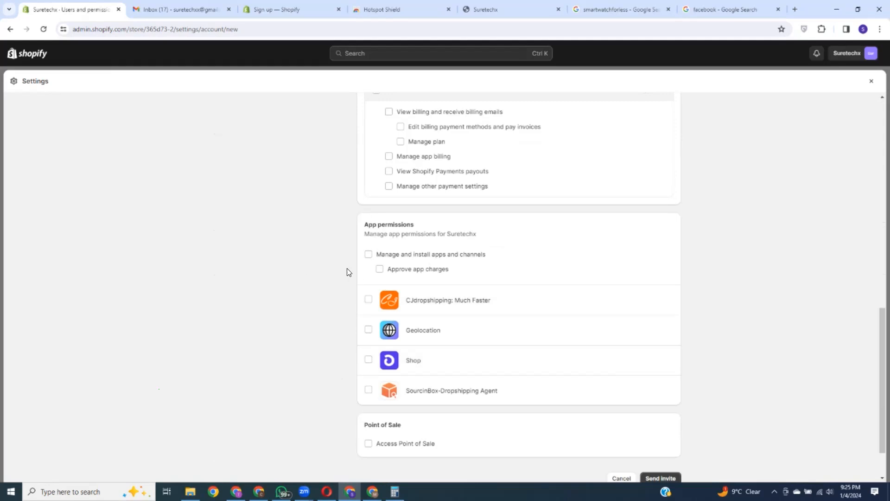
left_click(368, 255)
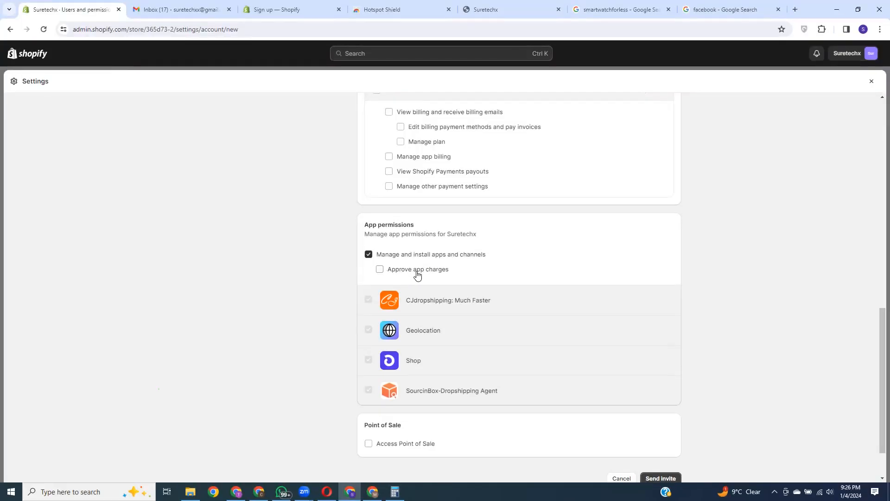
scroll(452, 261, "up", 2)
scroll(451, 261, "up", 2)
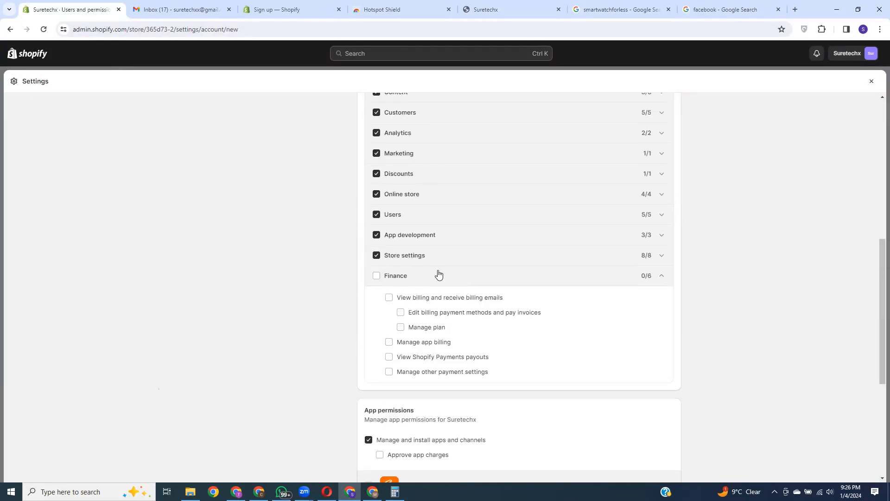
scroll(573, 261, "up", 8)
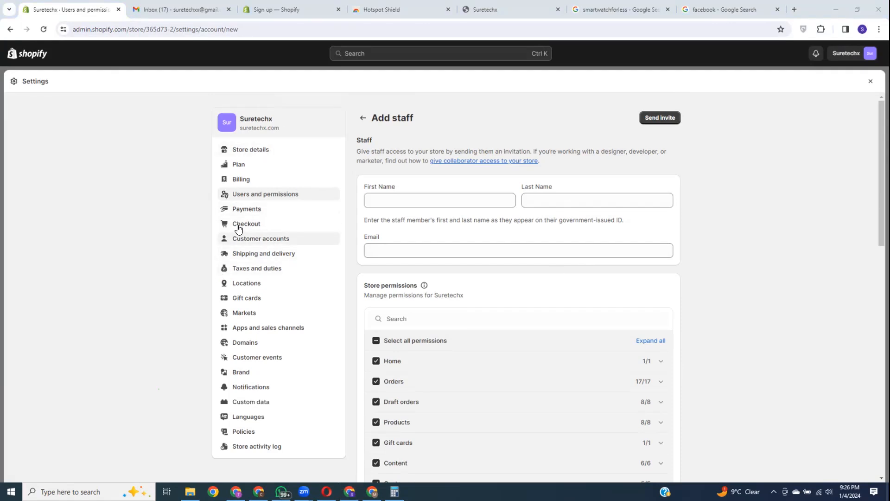
Step: Review the Payments settings and GBP payout account, then switch to the other store's window
left_click(245, 209)
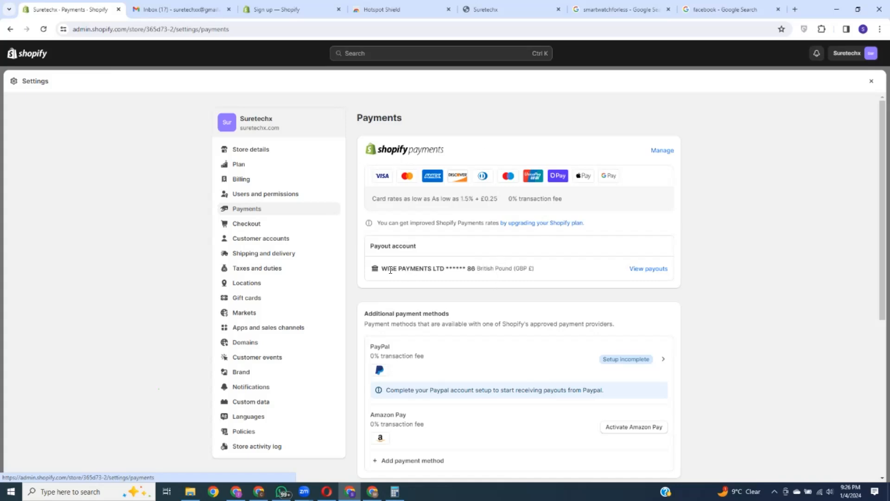
left_click_drag(384, 269, 472, 269)
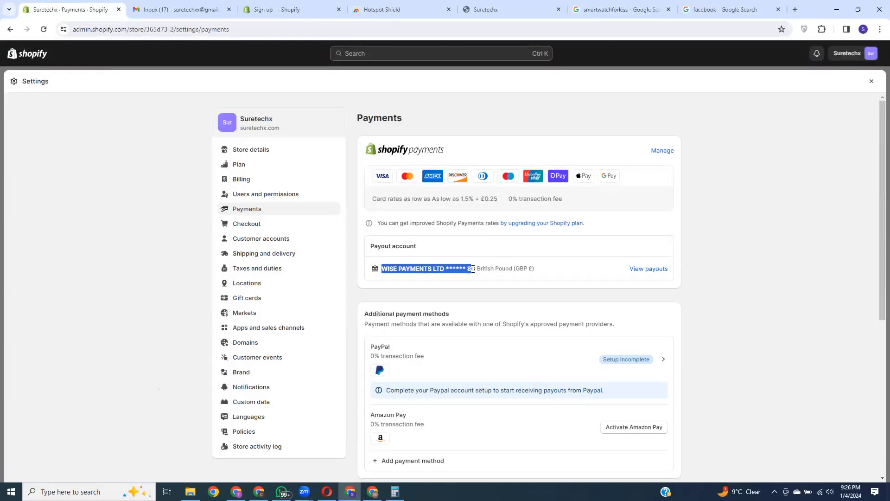
left_click(524, 147)
scroll(547, 248, "down", 2)
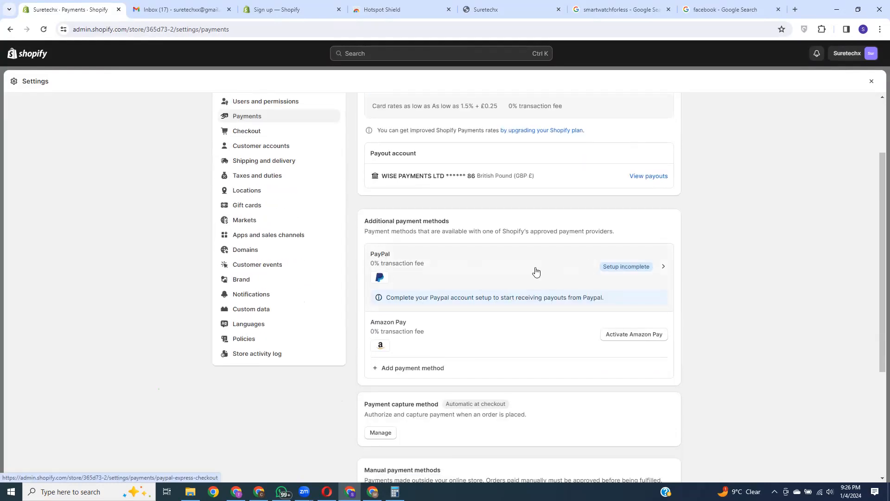
scroll(535, 270, "up", 2)
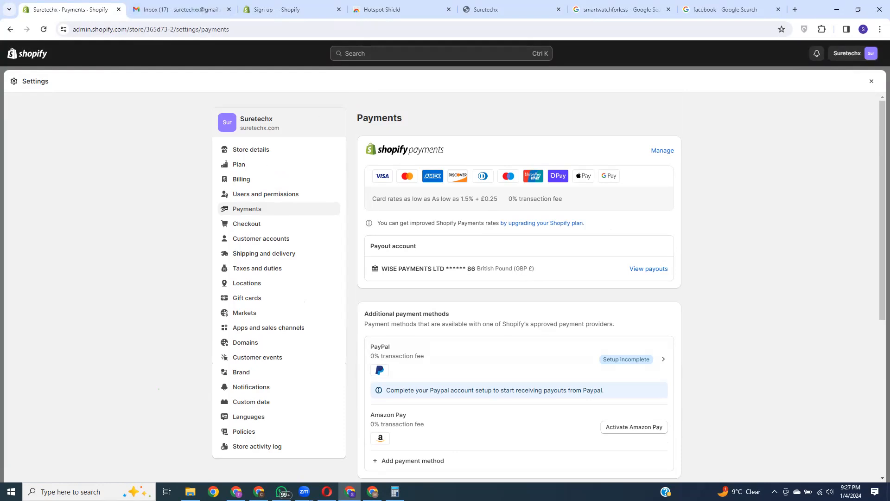
key("alt+Tab")
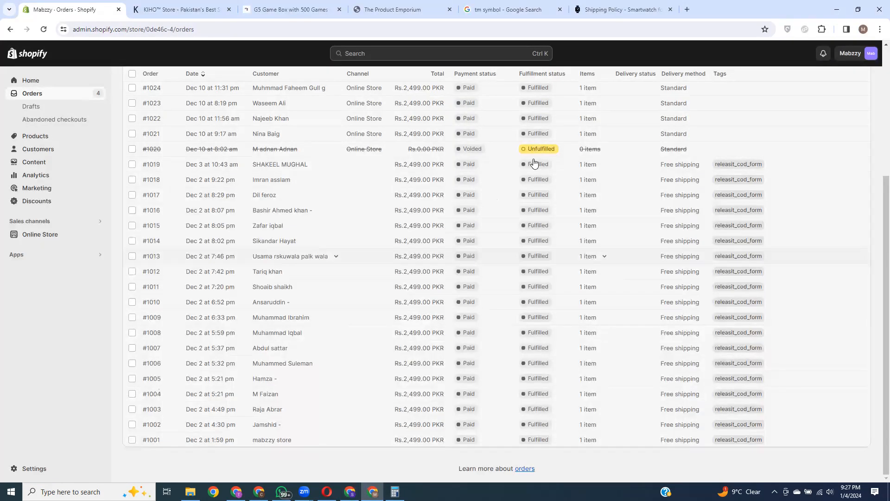
Step: Check the Mabzzy store's Payment providers settings, then return to the Suretechx window
left_click(41, 470)
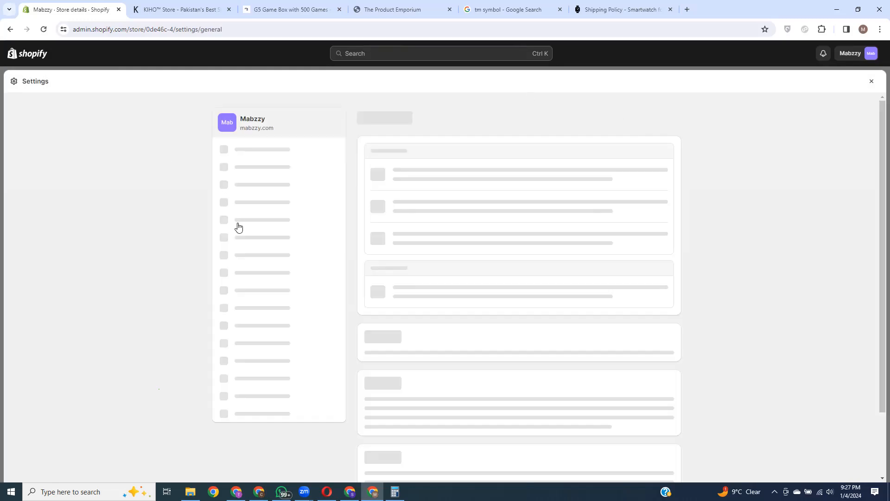
left_click(250, 209)
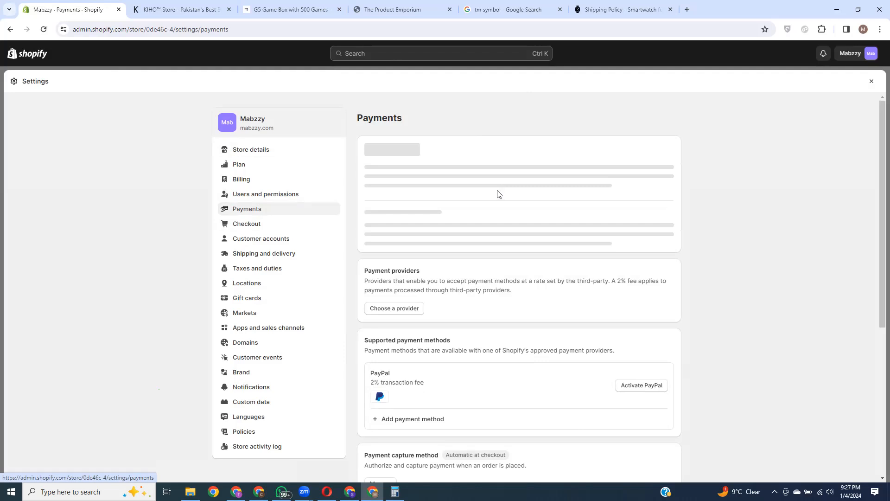
left_click_drag(365, 147, 524, 173)
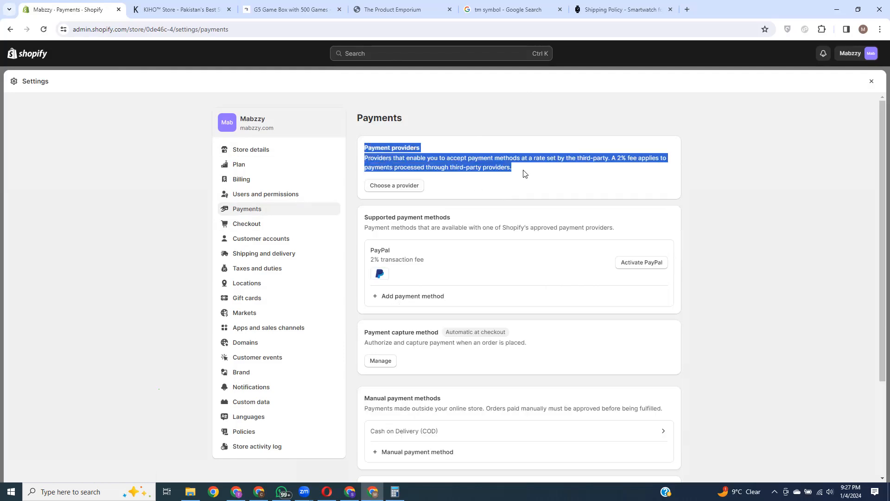
left_click(466, 150)
left_click_drag(365, 146, 545, 169)
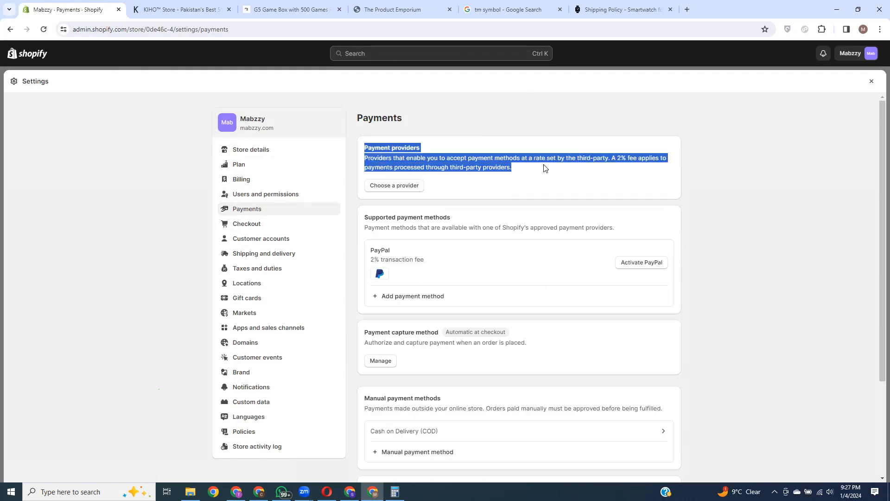
left_click(510, 147)
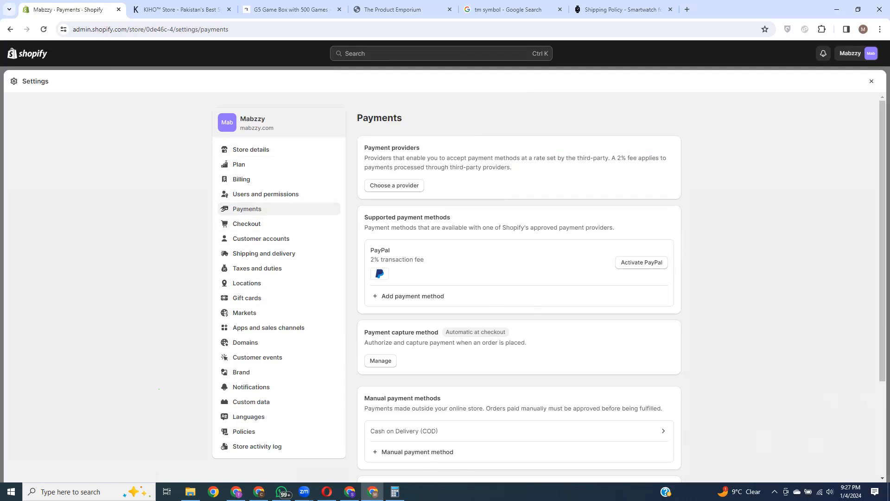
key("alt+Tab")
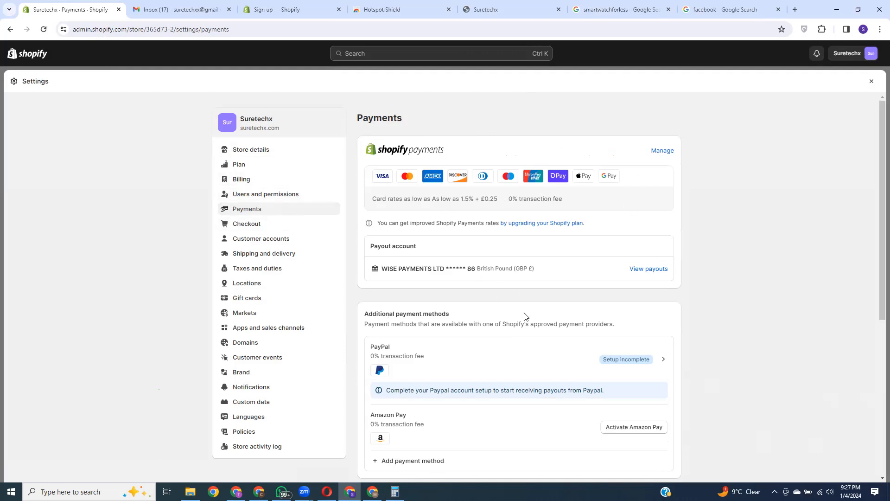
scroll(528, 279, "down", 3)
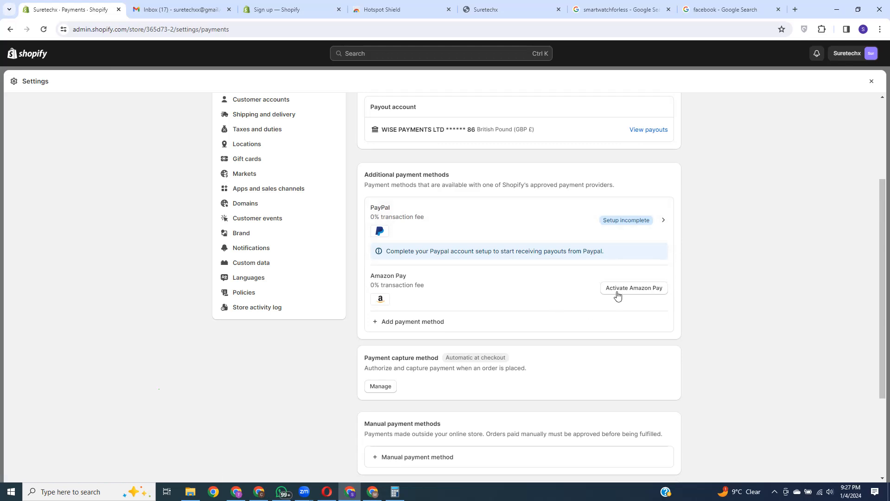
scroll(701, 175, "up", 3)
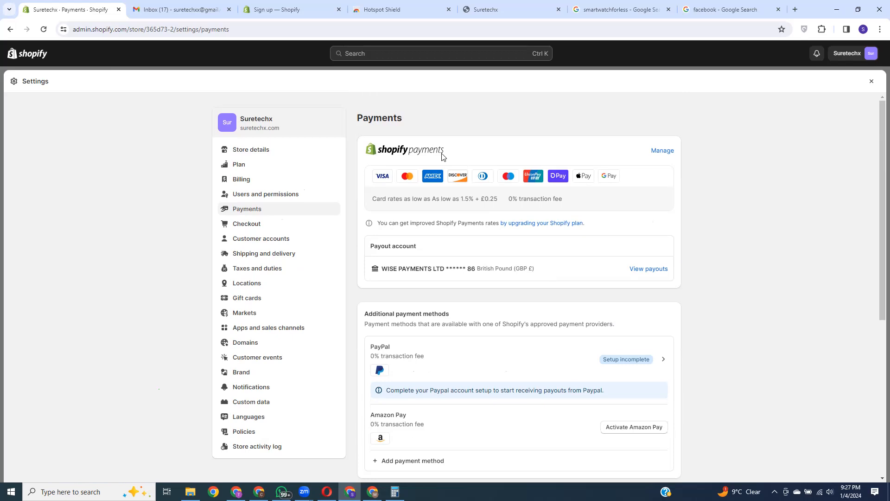
left_click(659, 153)
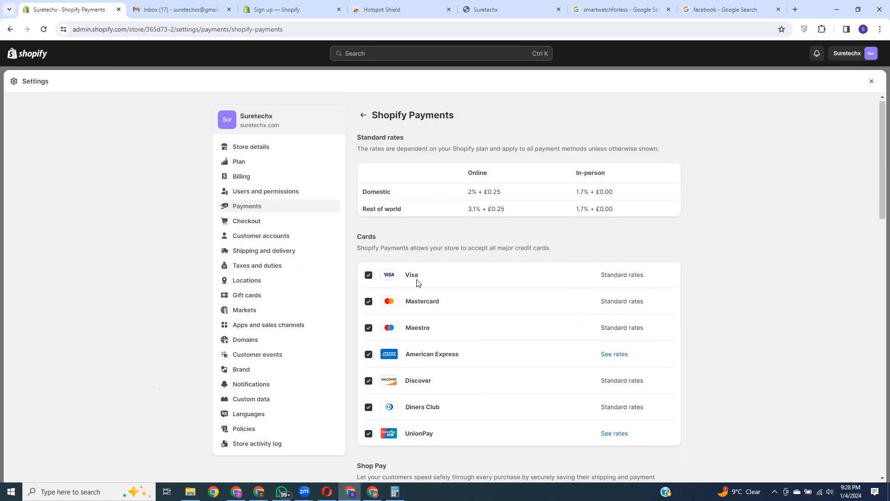
scroll(417, 282, "down", 2)
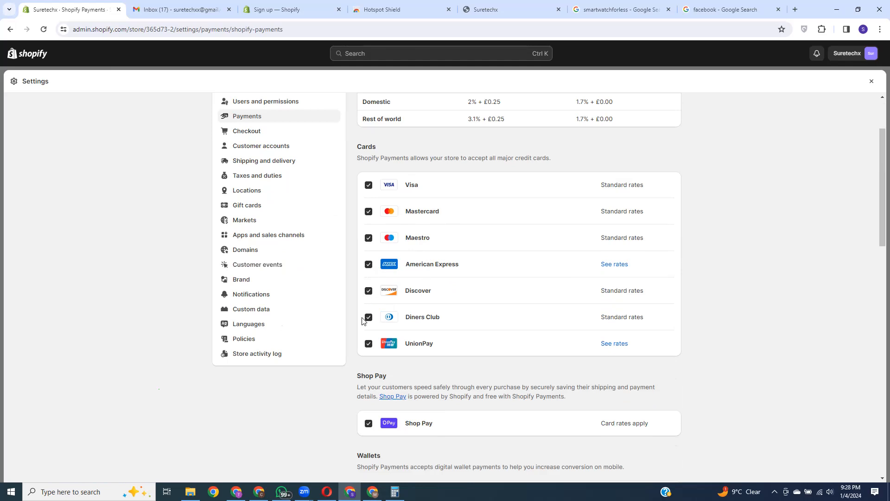
scroll(497, 352, "down", 3)
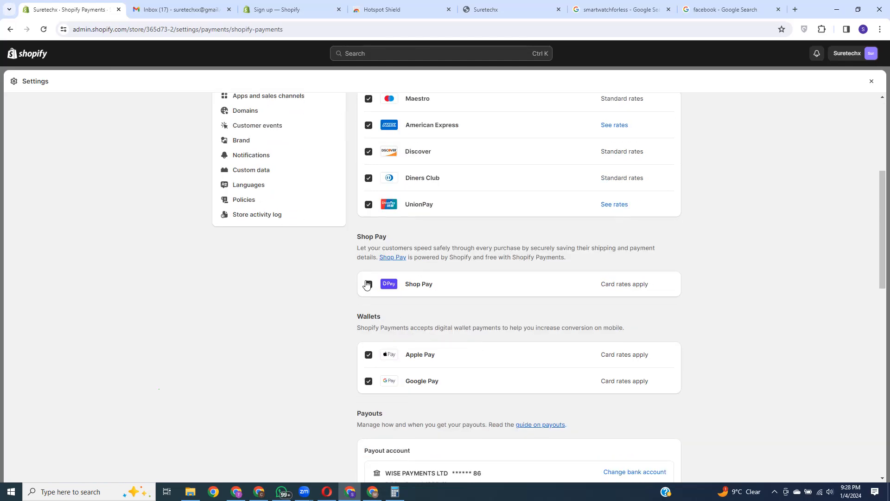
scroll(415, 282, "down", 1)
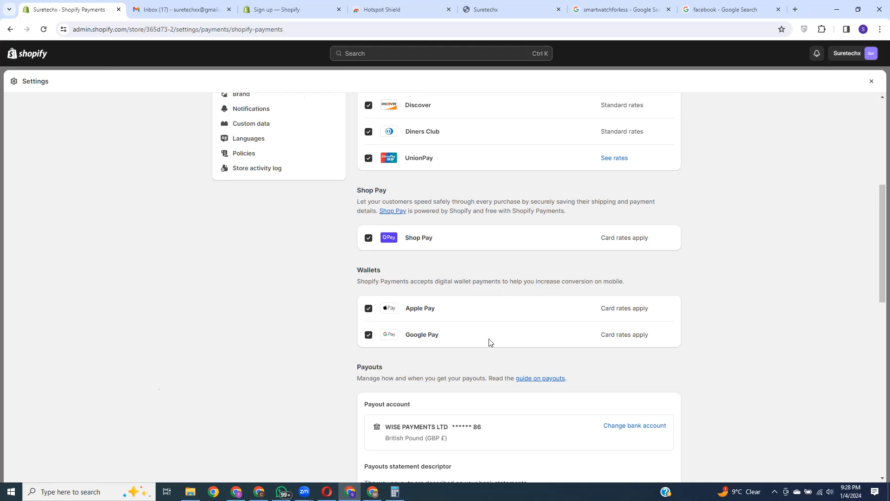
scroll(513, 261, "down", 4)
scroll(441, 242, "up", 4)
scroll(459, 409, "down", 4)
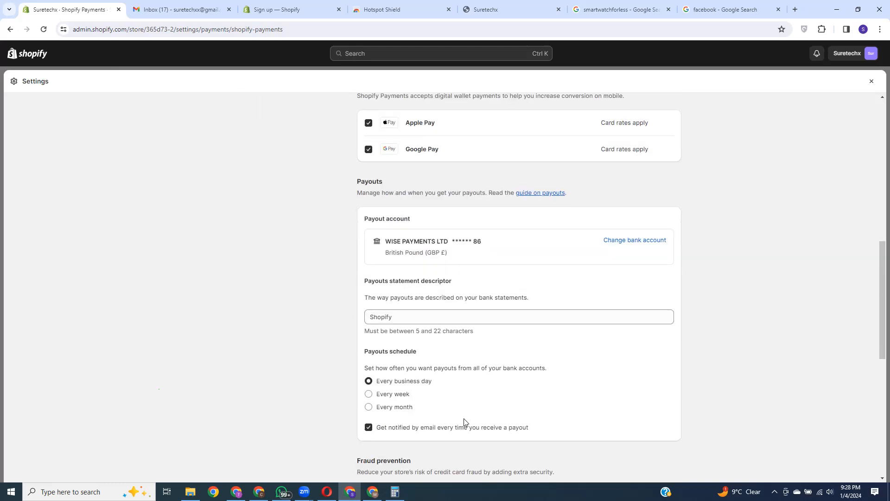
scroll(460, 409, "up", 7)
scroll(489, 455, "up", 3)
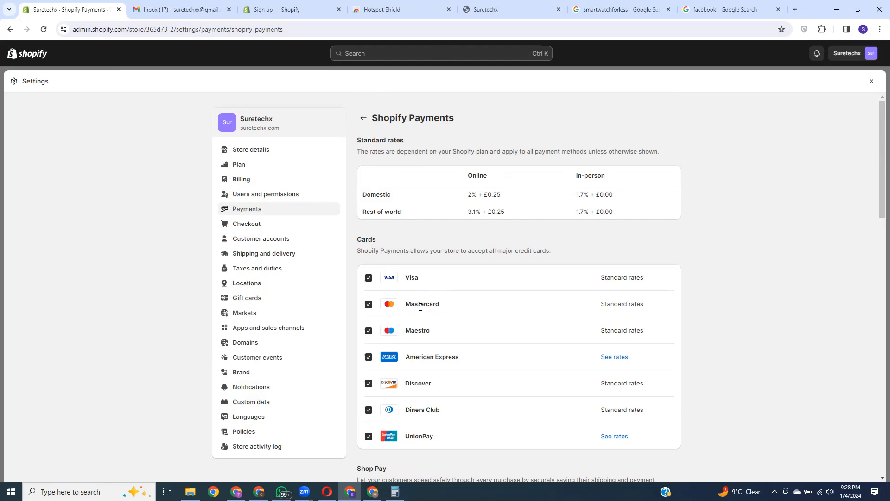
left_click(363, 118)
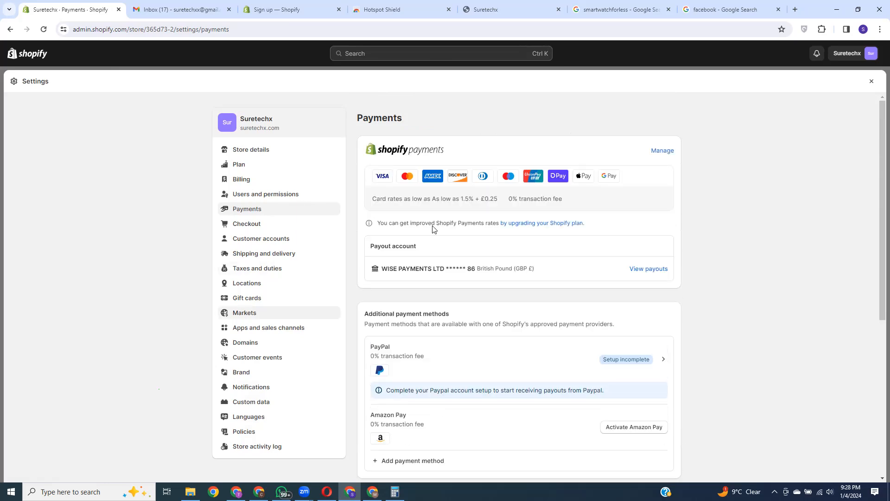
Step: Review the Checkout options, where Phone number or email is the customer contact method
left_click(255, 228)
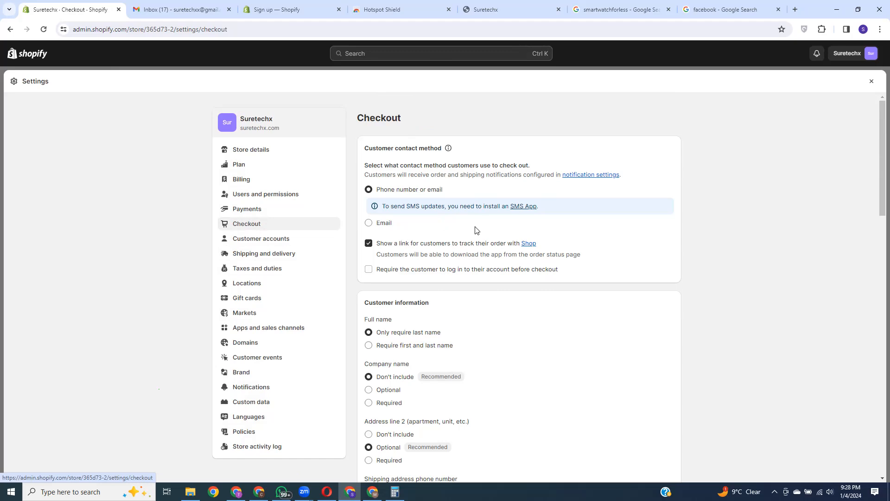
scroll(442, 263, "down", 6)
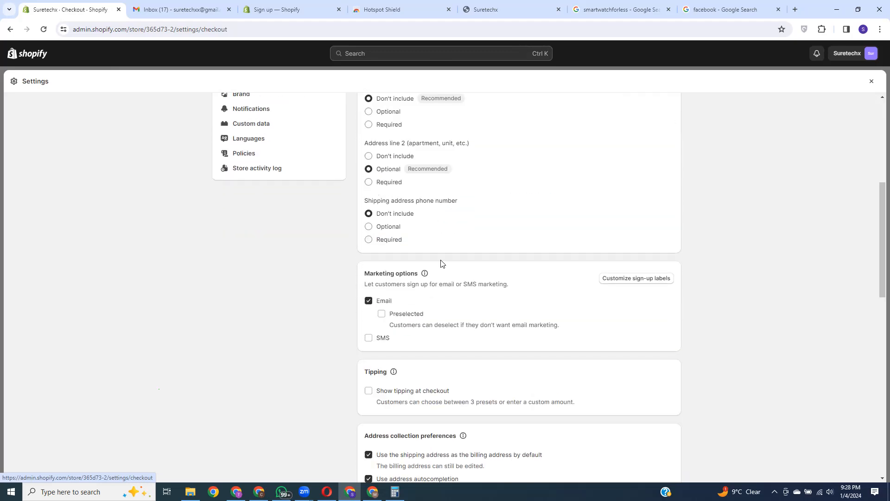
scroll(503, 241, "up", 6)
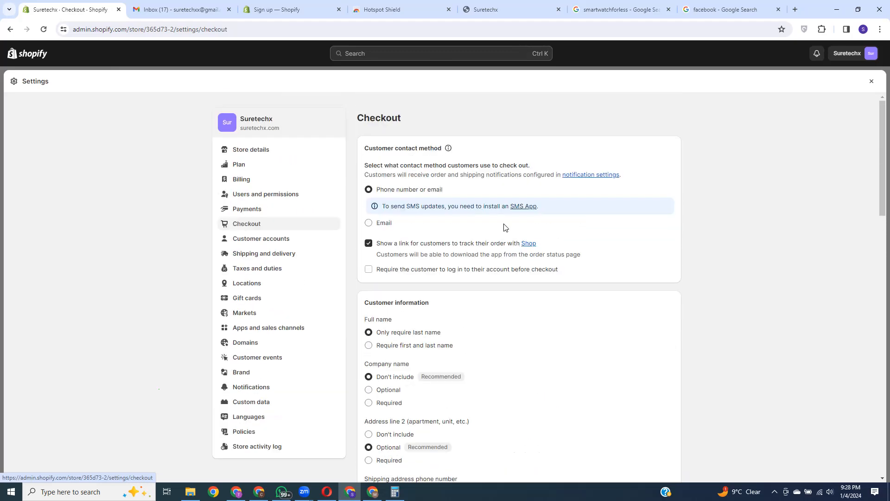
left_click(237, 237)
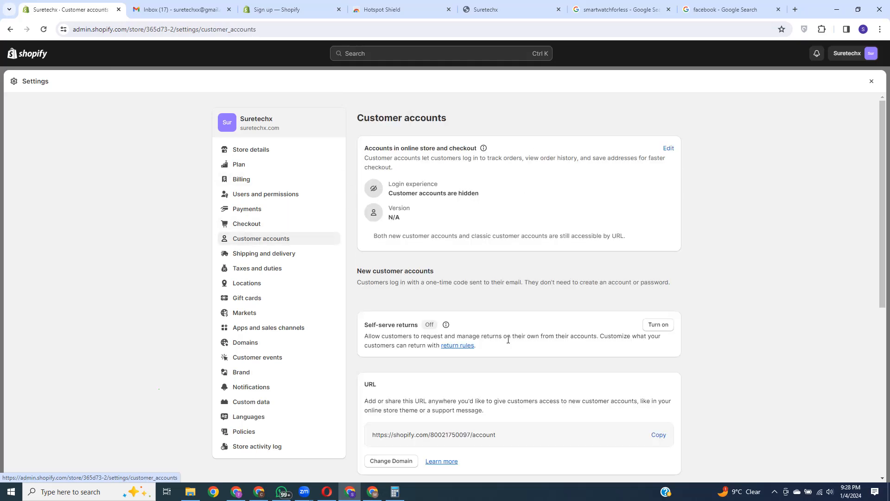
Step: Look over Customer accounts, then view Shipping and delivery with its General rates profile
scroll(518, 274, "down", 7)
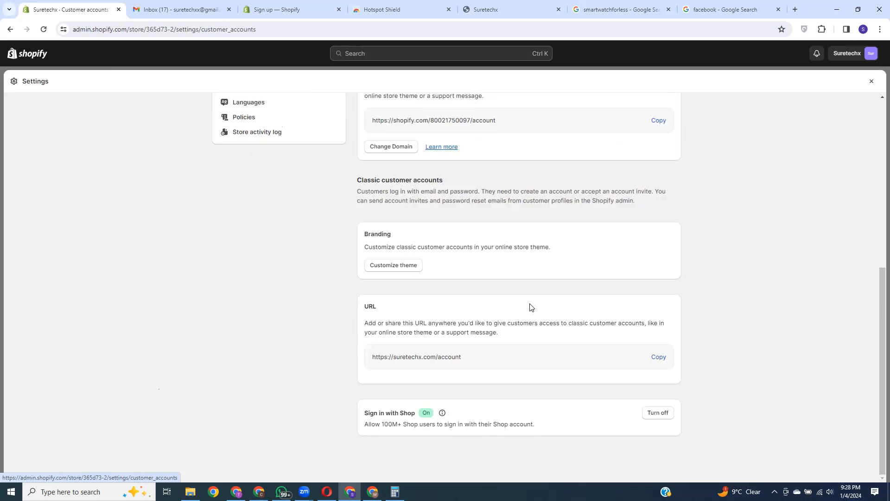
scroll(495, 315, "up", 4)
scroll(496, 315, "up", 3)
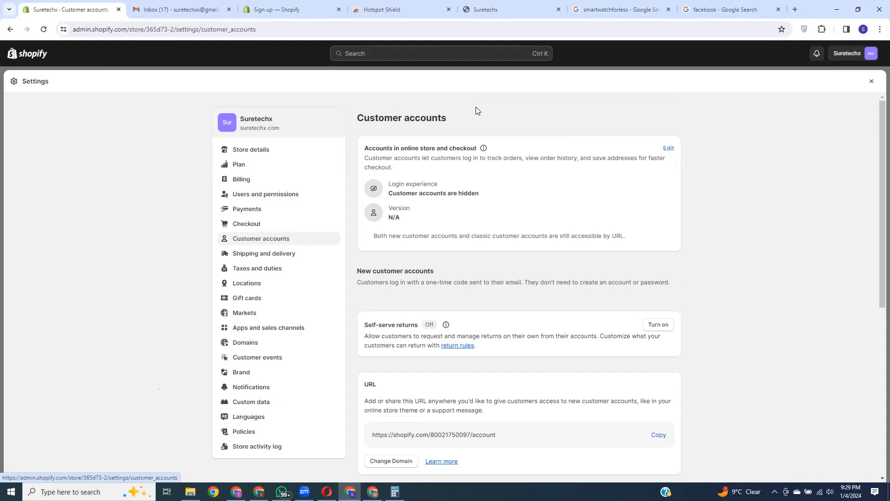
left_click(243, 255)
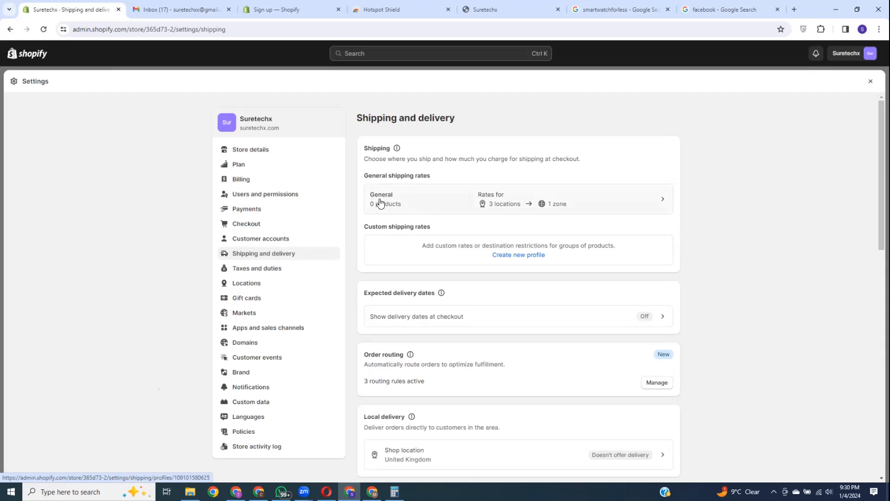
Step: Inspect the General profile's US & UK zone with Free Express Shipping and begin a new zone
left_click(584, 210)
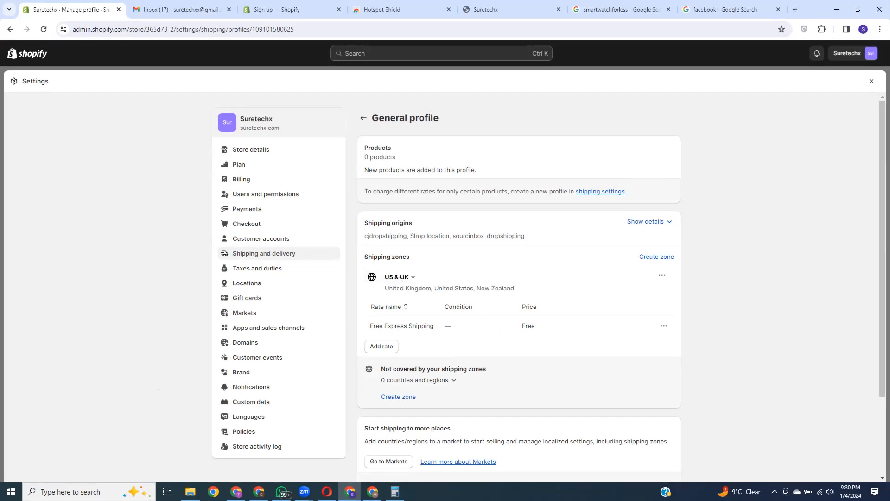
left_click_drag(391, 289, 520, 294)
left_click(534, 220)
scroll(463, 260, "down", 3)
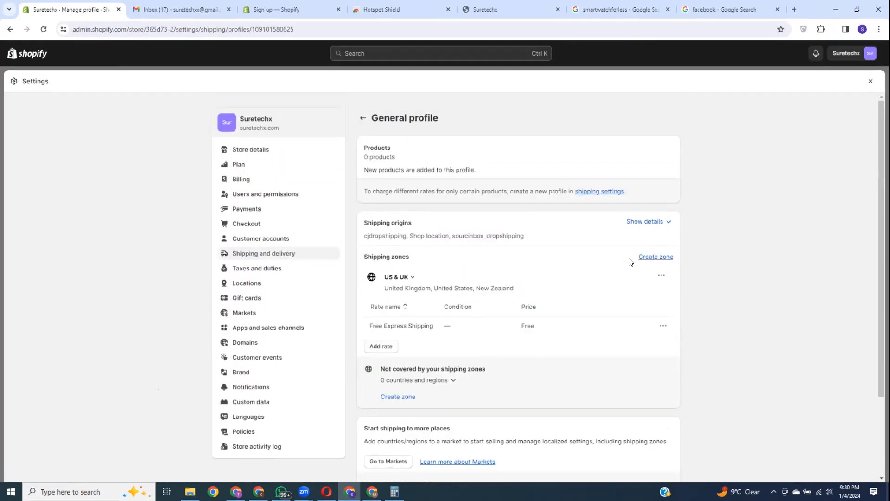
left_click(650, 257)
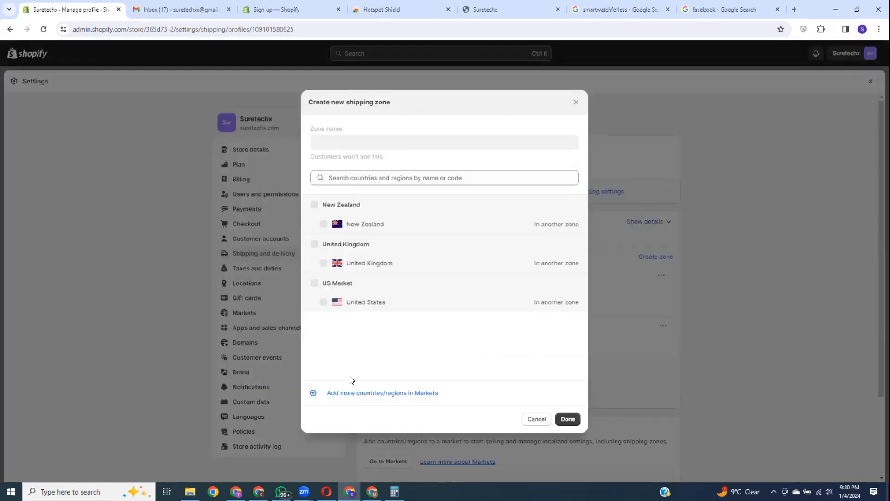
left_click(577, 103)
scroll(494, 251, "down", 3)
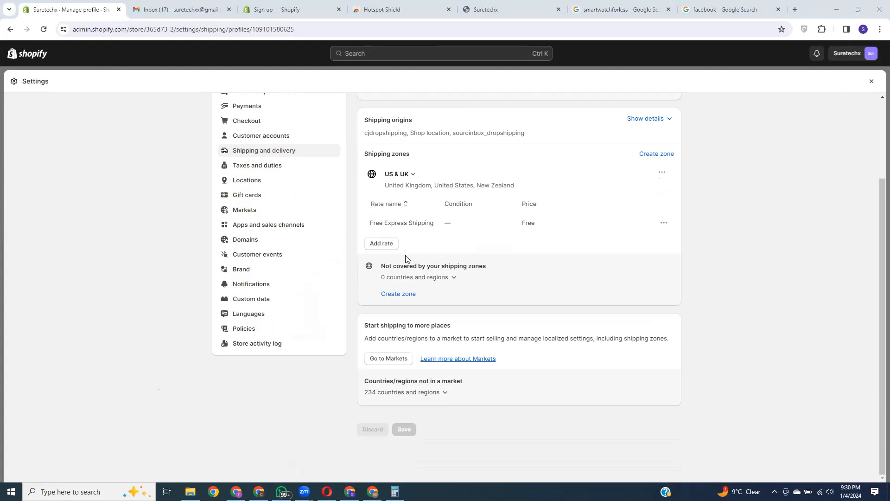
Step: Move through Taxes and duties and Shipping and delivery back to the Payments settings
scroll(405, 259, "up", 2)
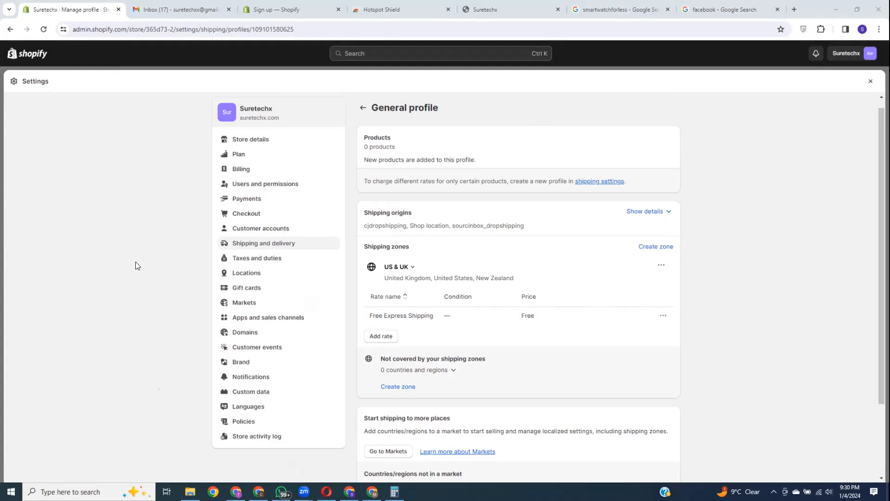
left_click(283, 260)
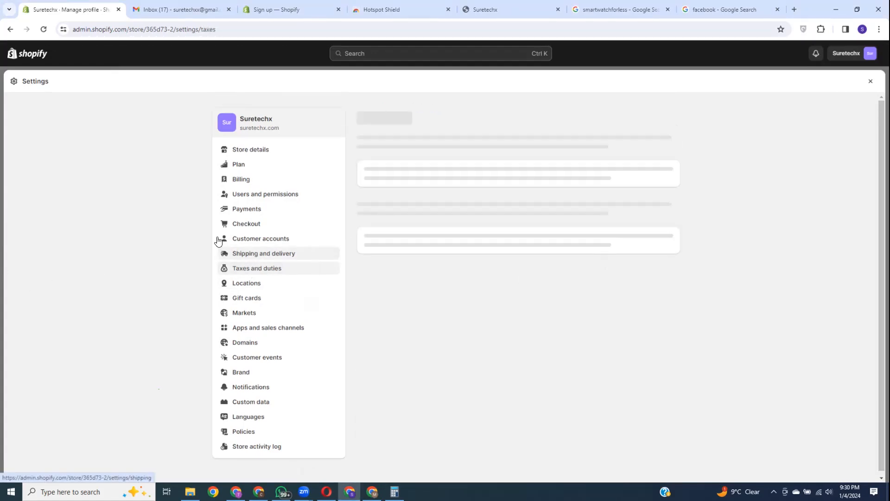
left_click(242, 254)
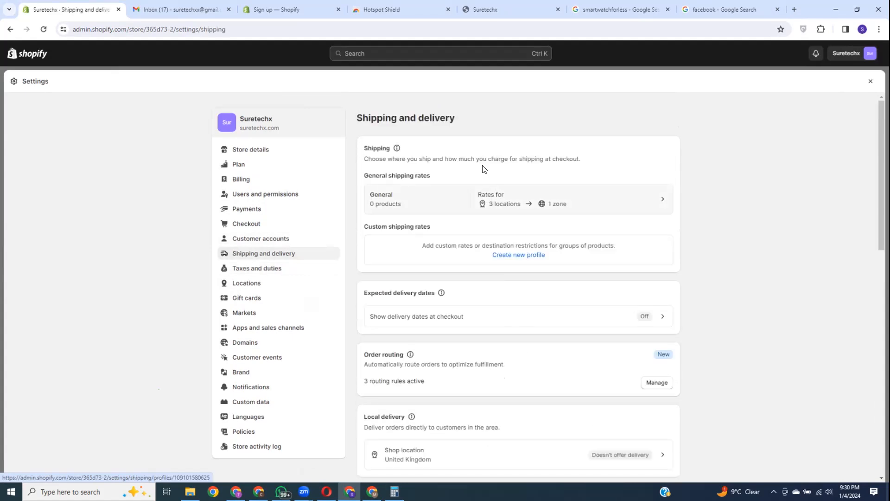
left_click(264, 211)
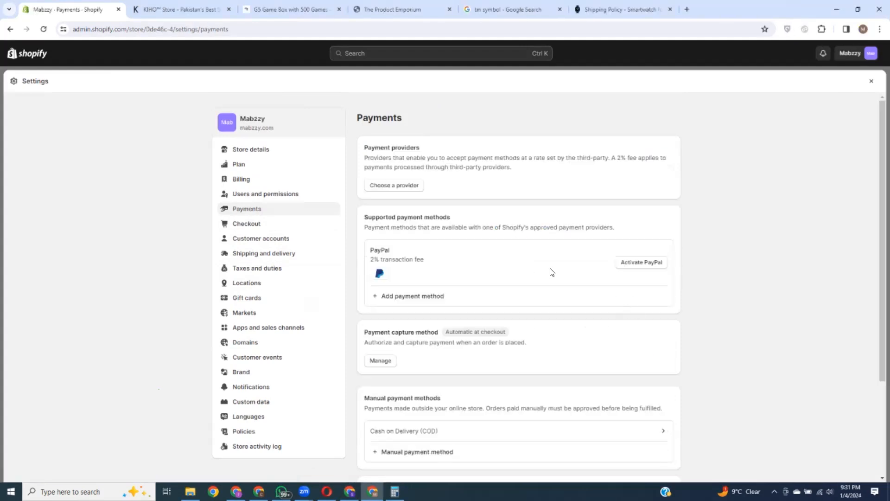
Step: Browse the manual payment method choices and close them, keeping Cash on Delivery (COD) only
scroll(551, 273, "down", 3)
left_click(405, 324)
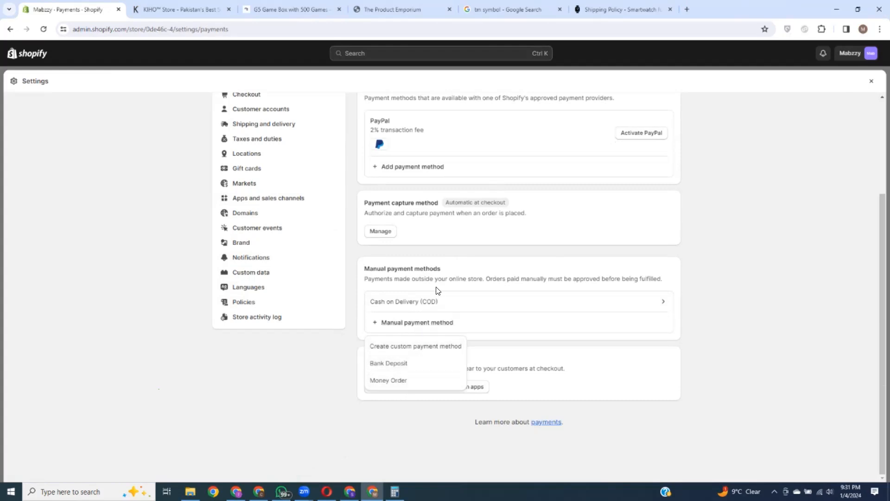
left_click(490, 269)
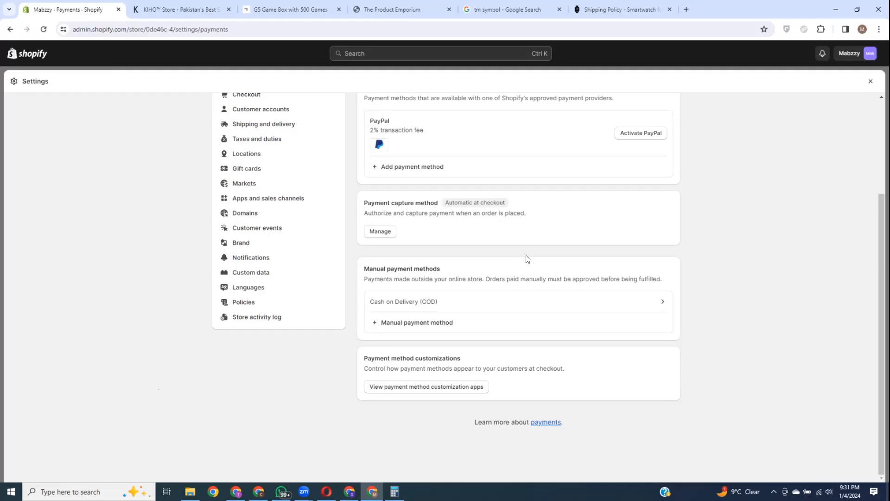
left_click(410, 323)
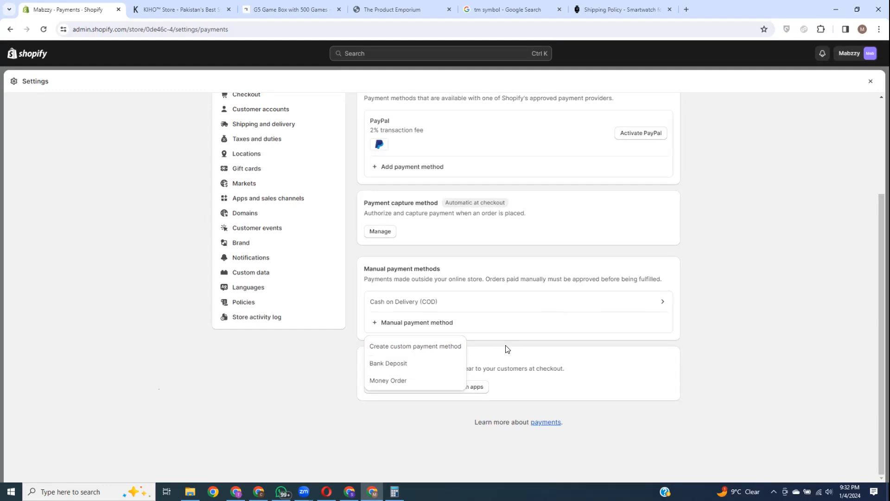
left_click(701, 302)
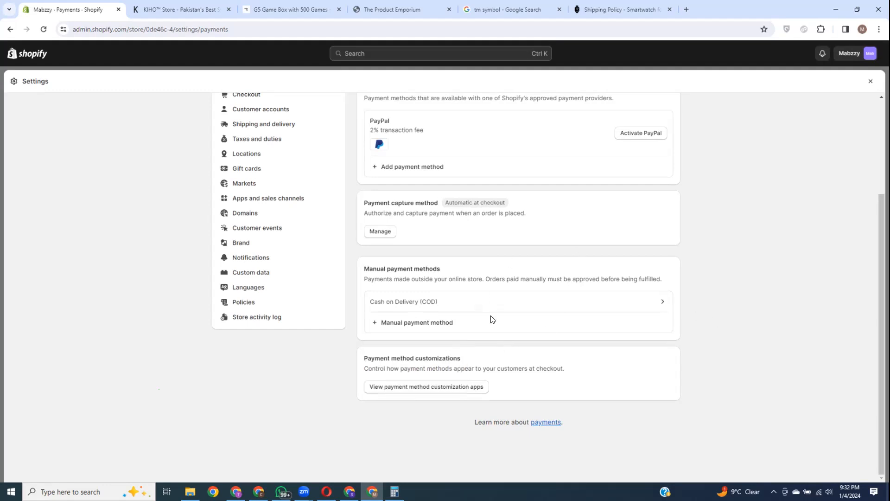
scroll(493, 318, "up", 3)
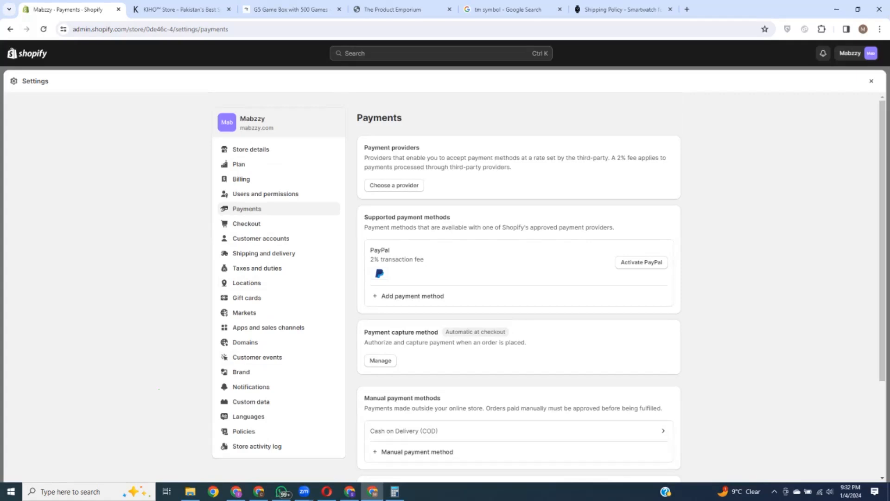
Step: Scroll through the Suretechx Payments page showing PayPal incomplete and Amazon Pay inactive
scroll(556, 265, "down", 3)
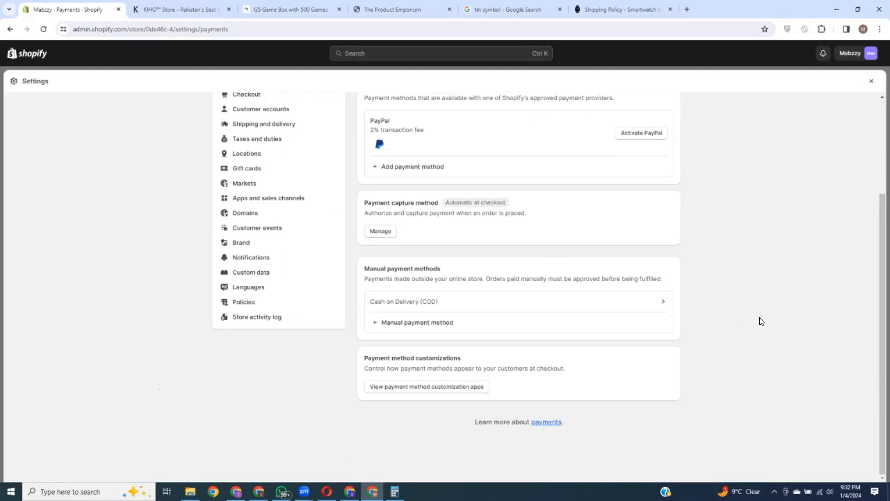
scroll(729, 313, "up", 3)
scroll(733, 320, "down", 3)
scroll(724, 332, "up", 3)
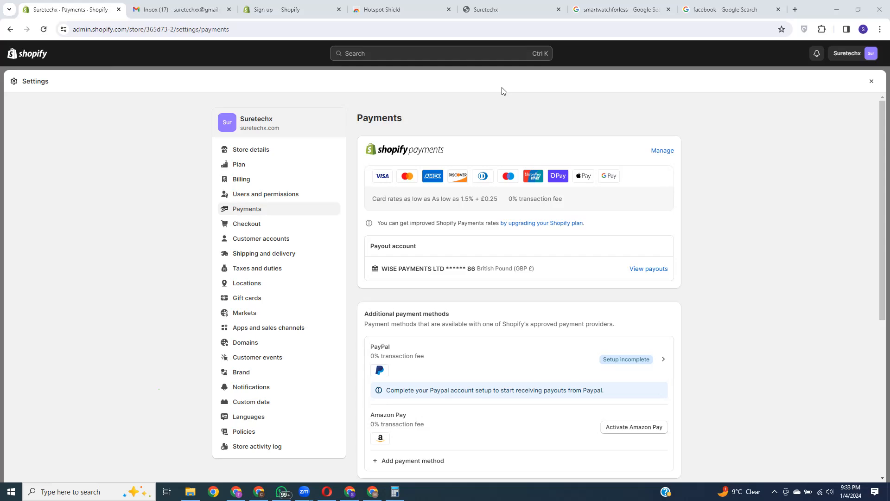
Step: Check Taxes and duties with all countries expanded, then view Locations showing one UK shop
left_click(264, 254)
left_click(264, 268)
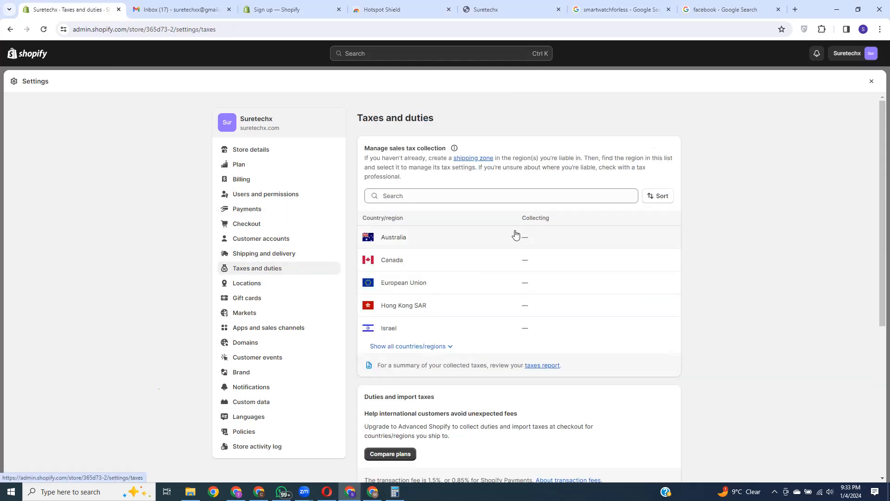
left_click(439, 347)
scroll(533, 334, "down", 4)
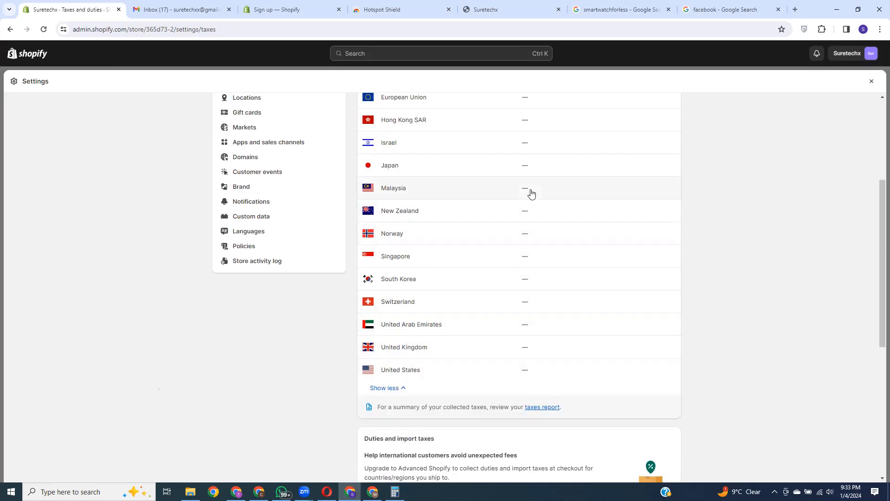
scroll(528, 299, "up", 3)
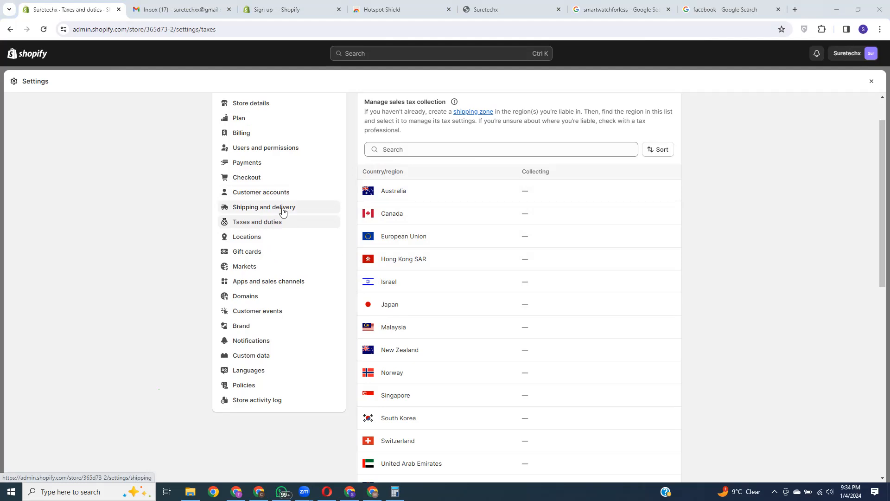
left_click(254, 243)
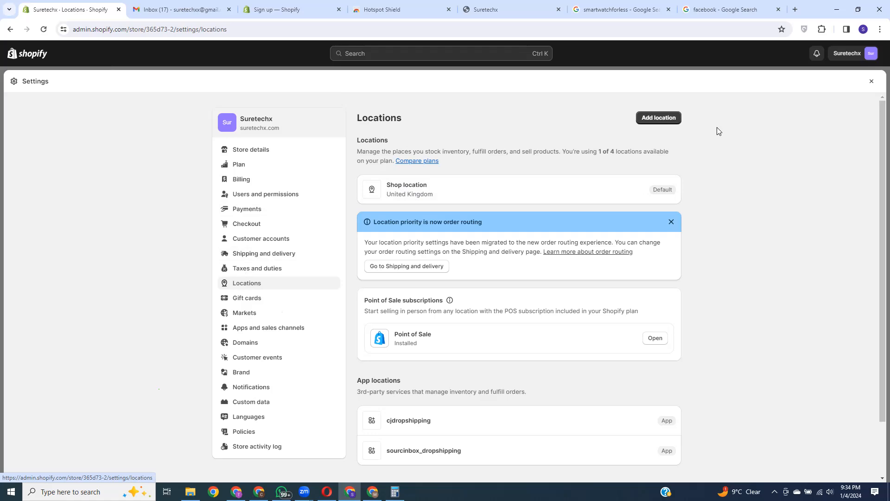
left_click(668, 119)
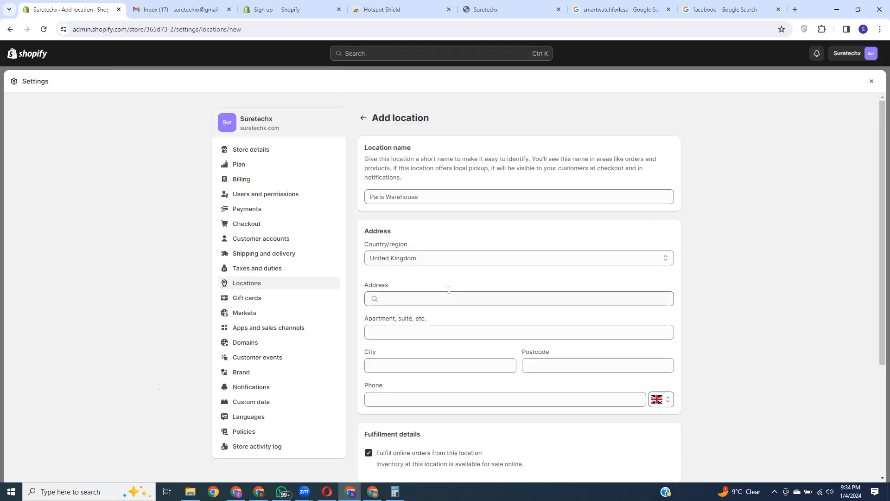
scroll(427, 241, "down", 2)
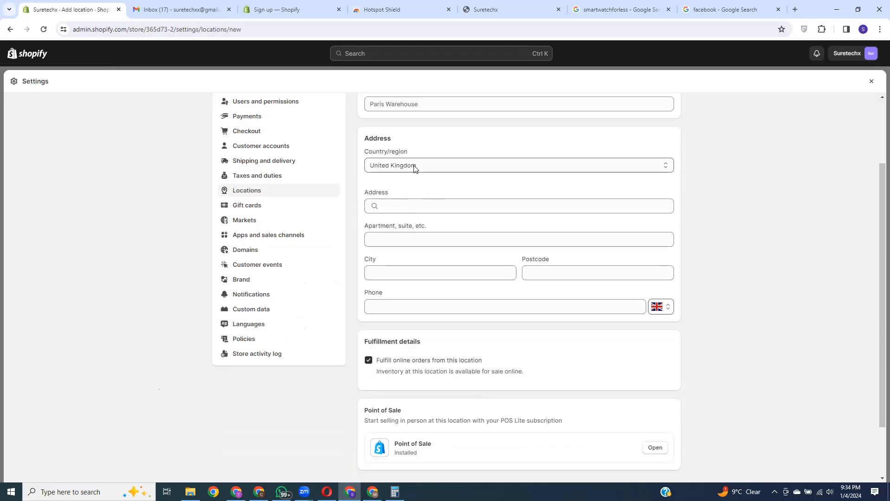
scroll(486, 304, "up", 2)
left_click(420, 196)
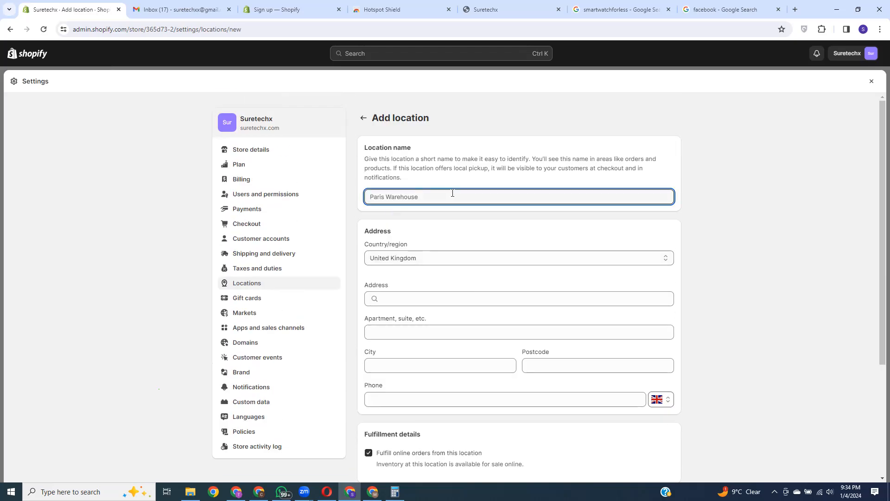
type("USA")
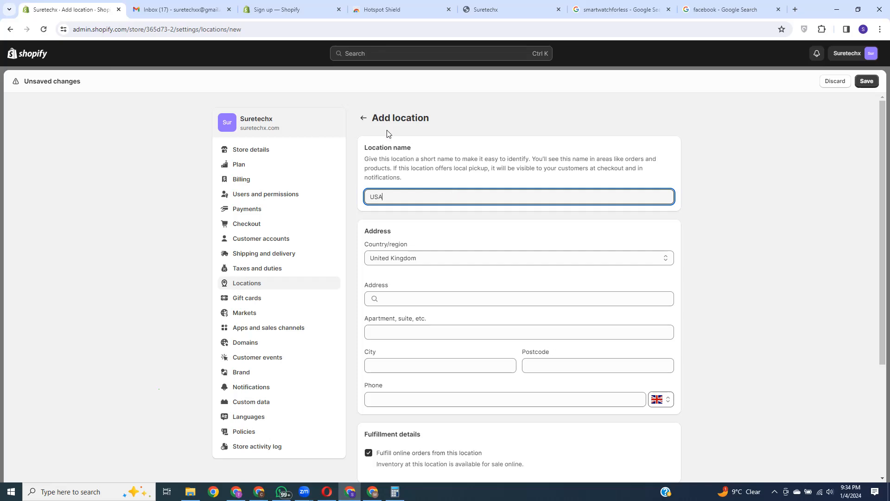
left_click(364, 118)
left_click(561, 286)
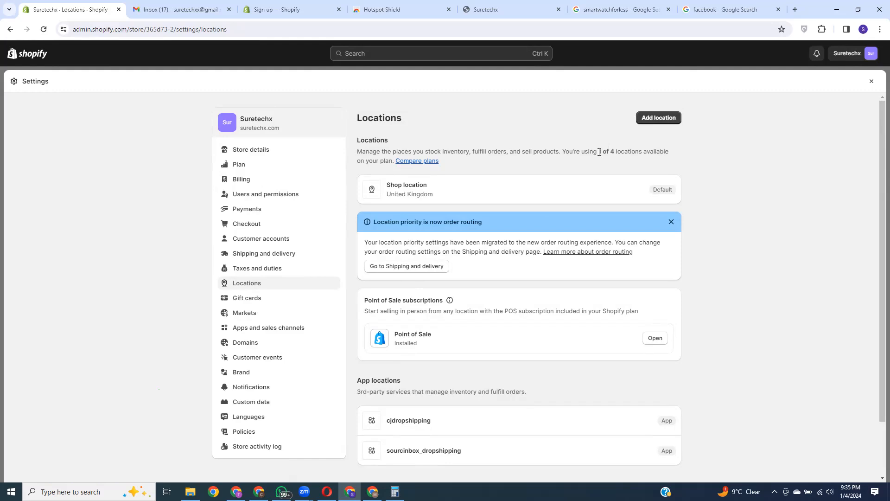
Step: Move from Gift cards to the Markets settings listing United Kingdom, New Zealand and US Market
left_click(253, 301)
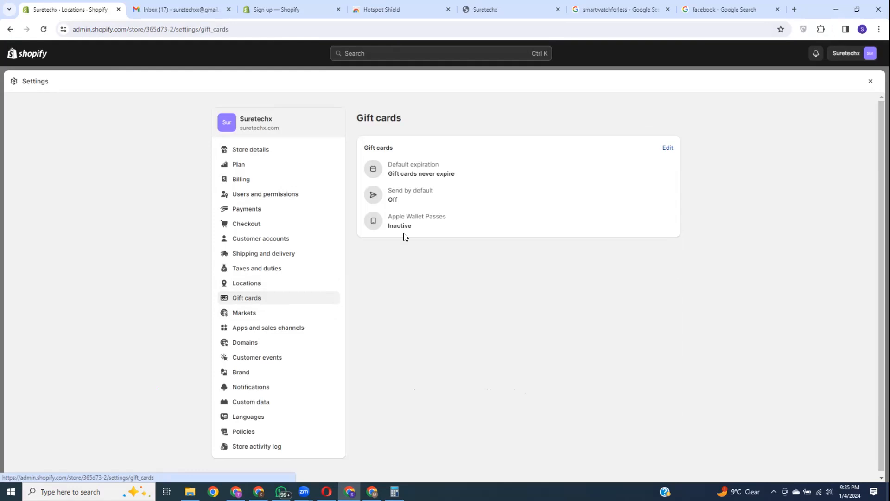
left_click(241, 316)
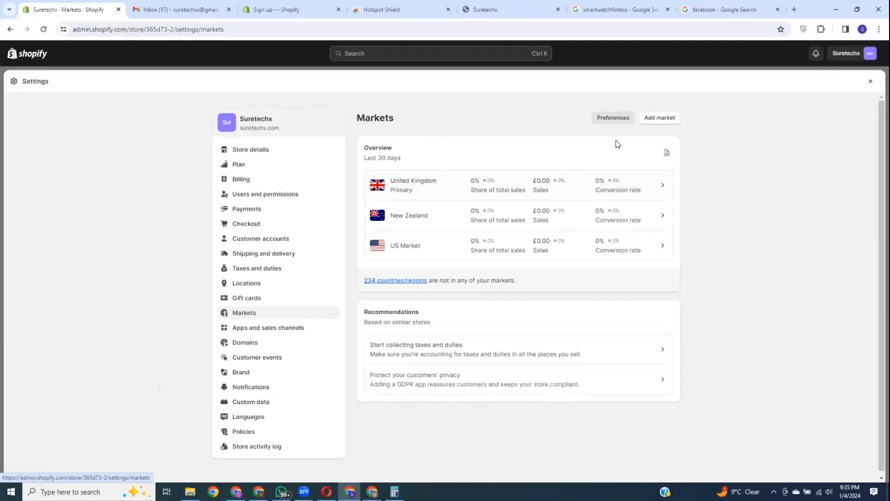
Step: Create a new market named 'Canada' containing the country Canada, found by searching 'canad'
left_click(656, 119)
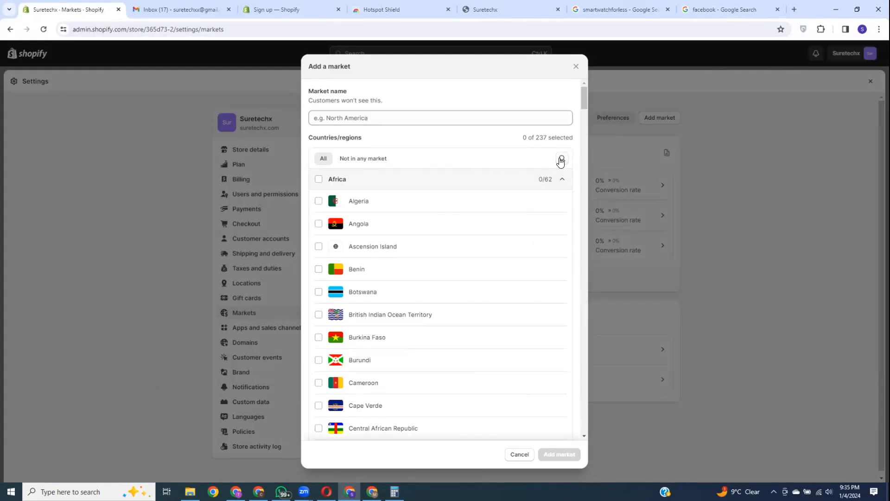
left_click(562, 158)
type("canad")
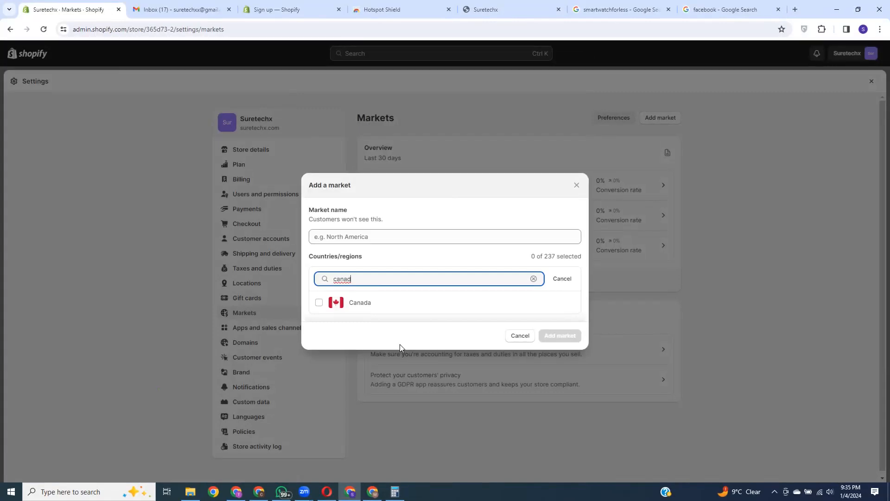
left_click(319, 302)
left_click(347, 237)
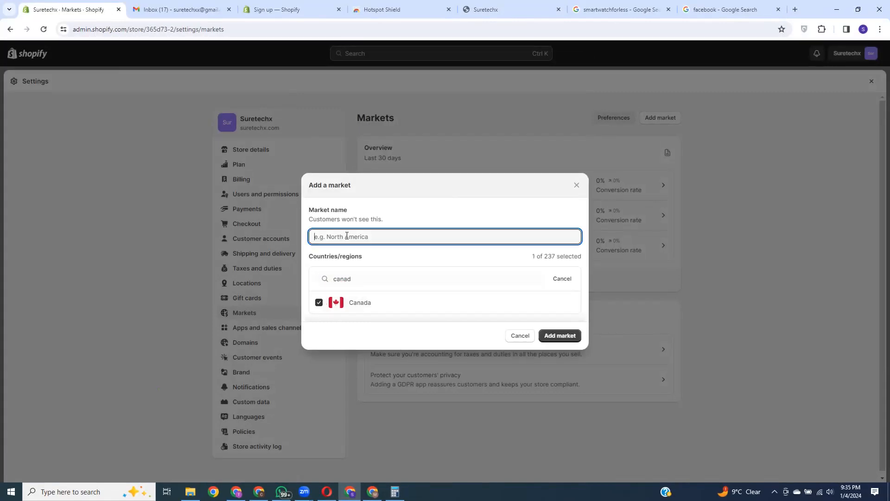
type("Canada")
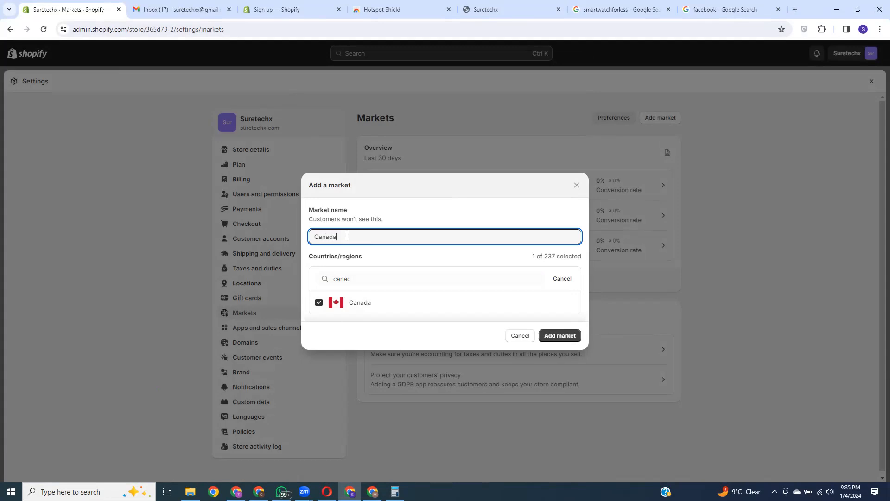
left_click(560, 337)
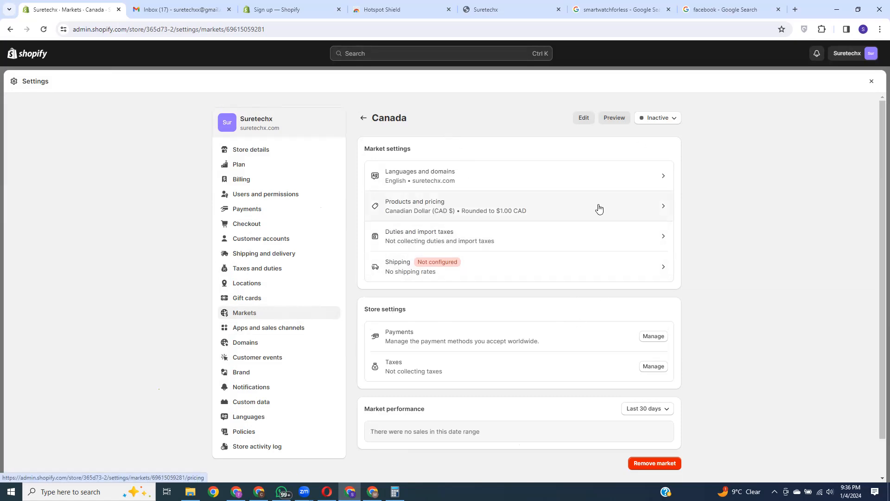
Step: Open Canada's Products and pricing and keep the currency as Canadian Dollar
left_click(536, 210)
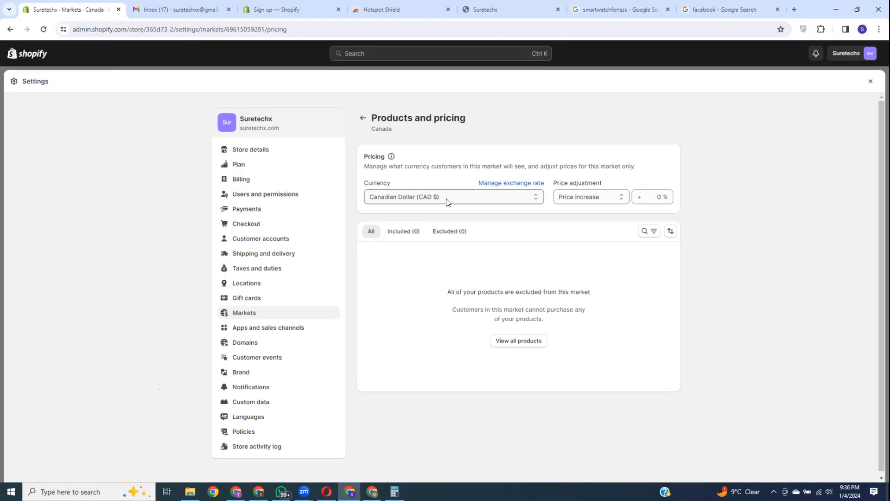
left_click(448, 200)
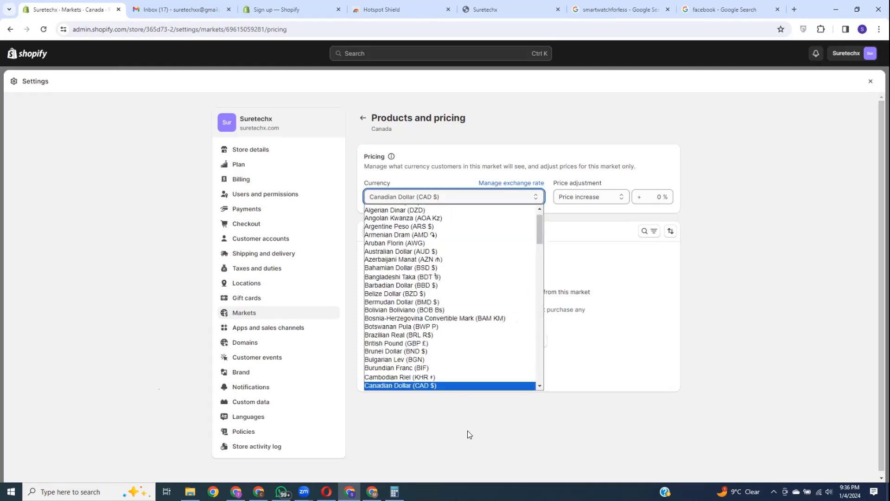
left_click(508, 157)
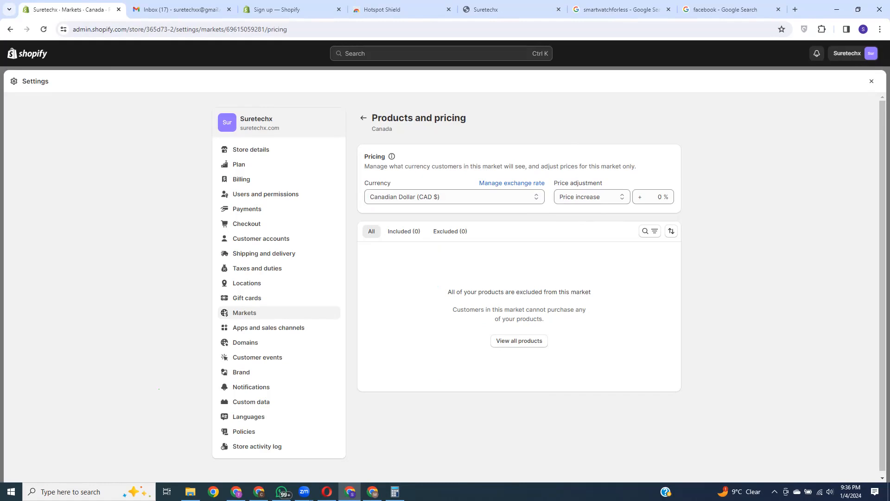
Step: Place a cleared calculator beside the page and review the Price increase adjustment options
left_click(396, 492)
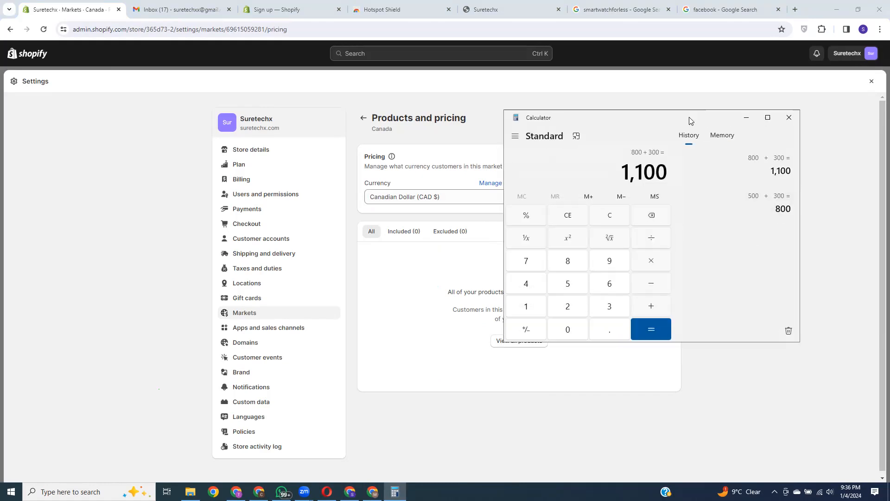
left_click_drag(690, 119, 432, 117)
left_click(355, 212)
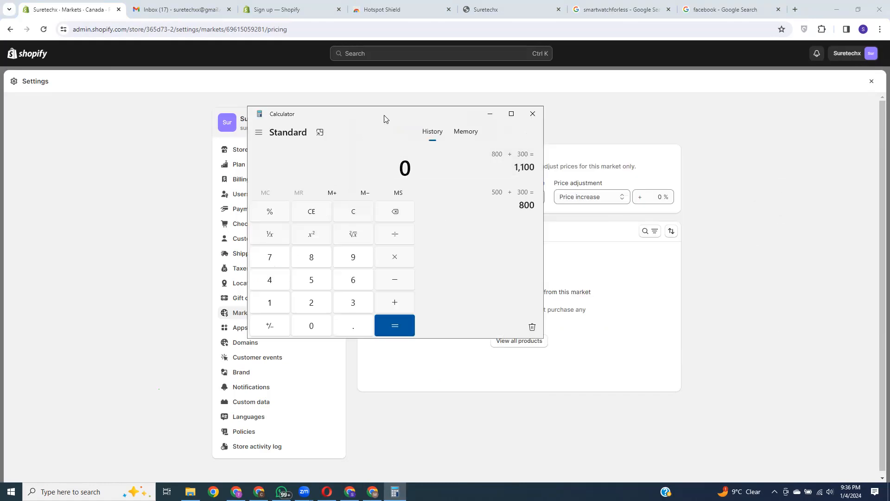
left_click_drag(384, 119, 249, 118)
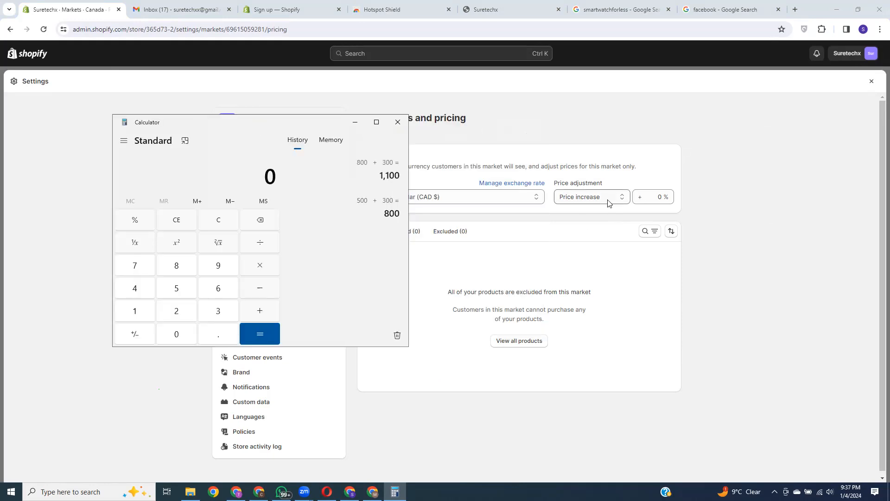
left_click(608, 201)
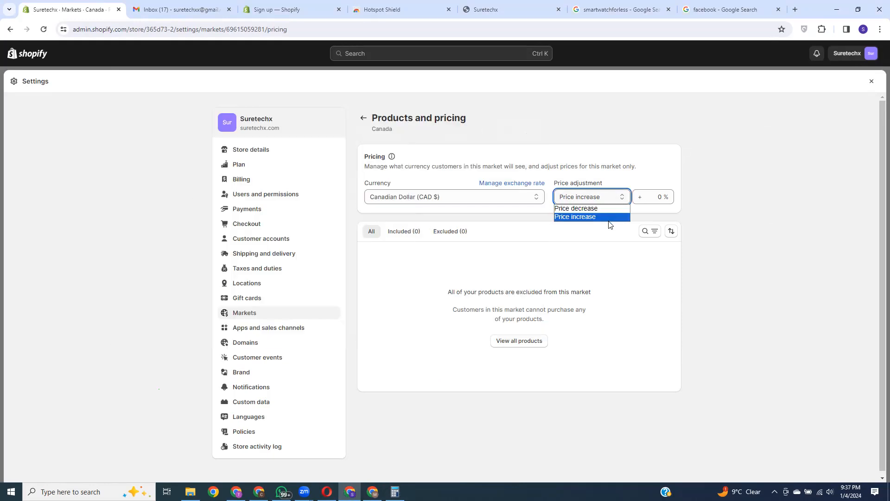
left_click(495, 159)
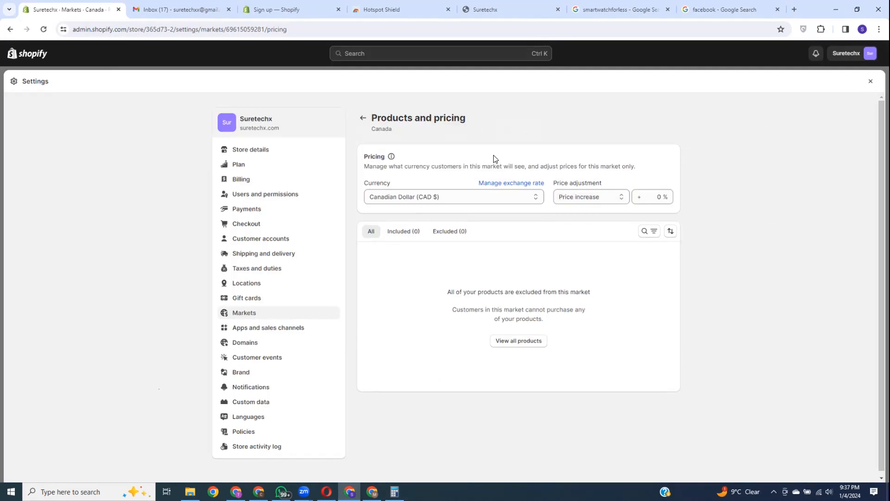
key("alt+Tab")
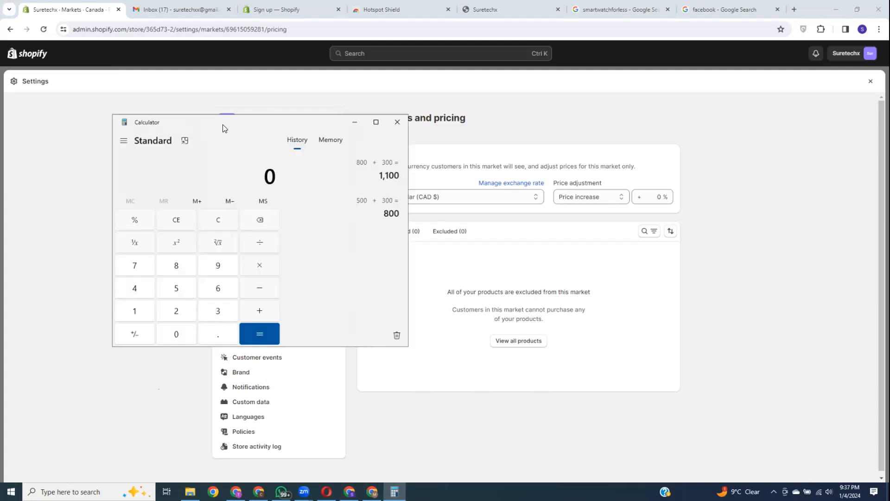
left_click_drag(223, 128, 256, 135)
Step: Calculate 20 plus 20 percent, giving 24, in the calculator
left_click(214, 320)
left_click(215, 340)
left_click(280, 320)
left_click(214, 319)
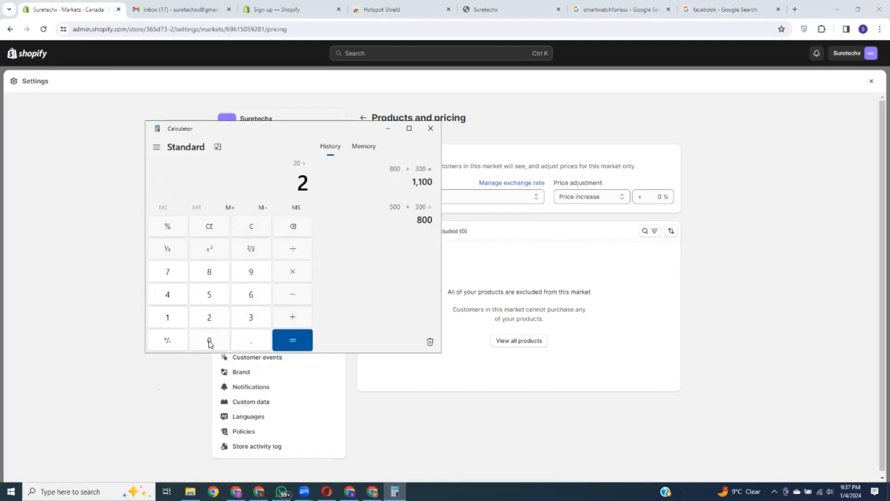
left_click(211, 342)
left_click(168, 227)
left_click(293, 340)
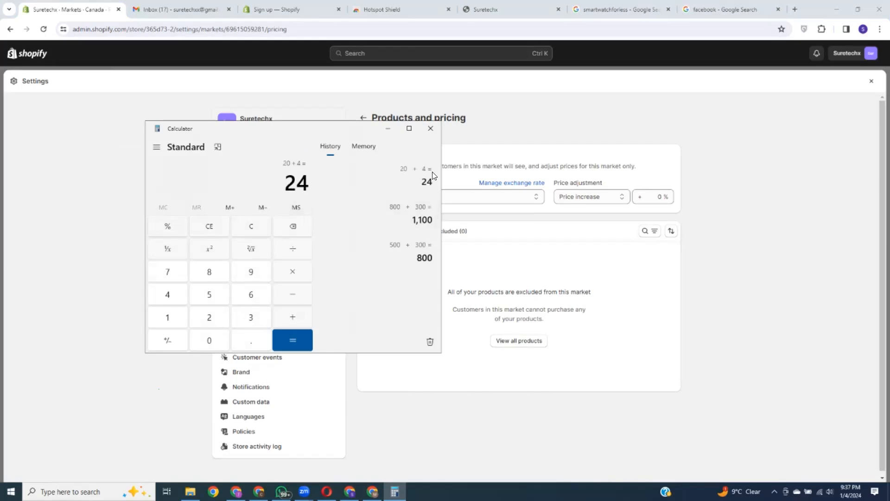
Step: Enter 22 as the price adjustment percentage
left_click(660, 196)
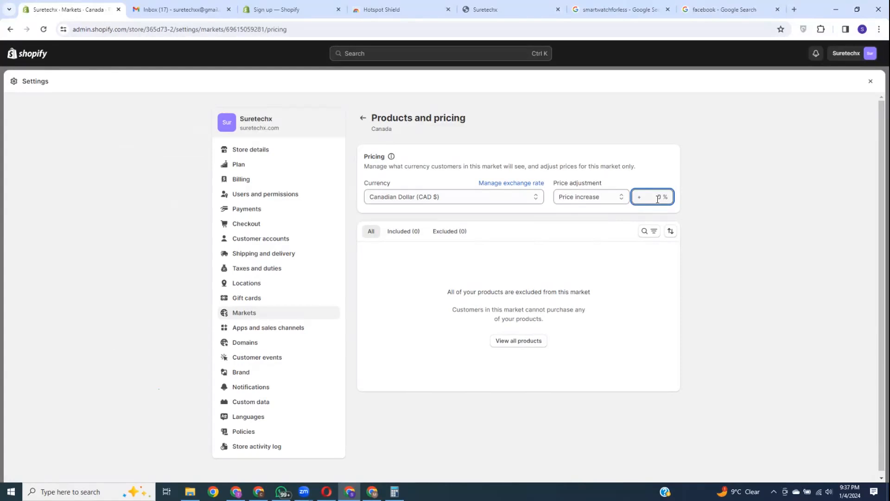
type("22")
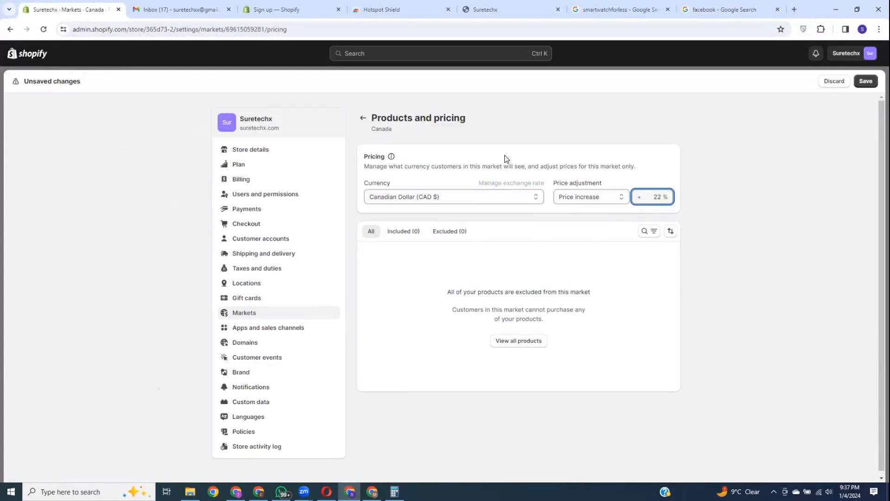
left_click(506, 158)
left_click(655, 199)
left_click_drag(655, 198, 662, 197)
left_click(532, 160)
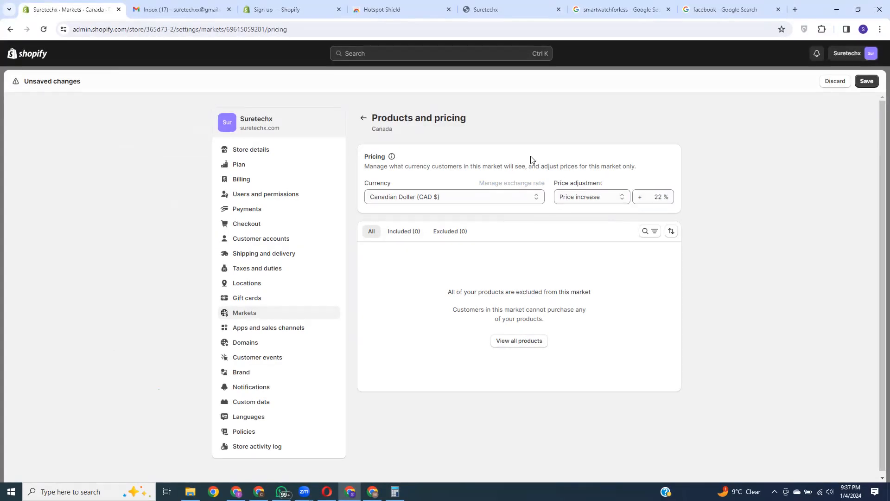
Step: Change the price adjustment from Price increase to Price decrease
left_click(587, 203)
left_click(588, 211)
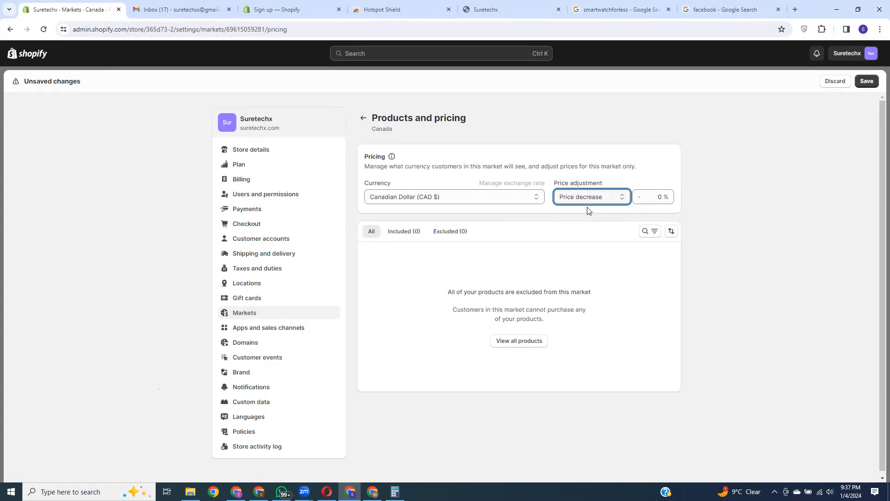
left_click(530, 164)
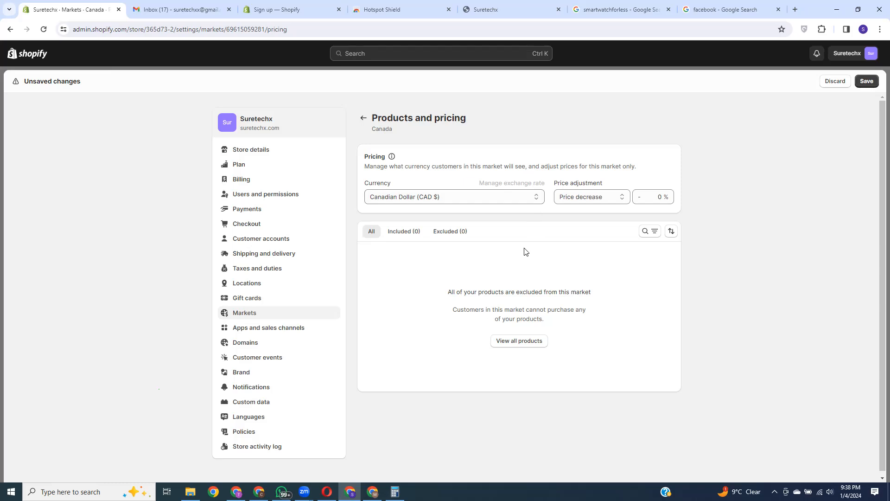
left_click(658, 197)
Step: Discard the pricing edits, view Canada's shipping (0 rates), then open Shipping and delivery settings
left_click(363, 118)
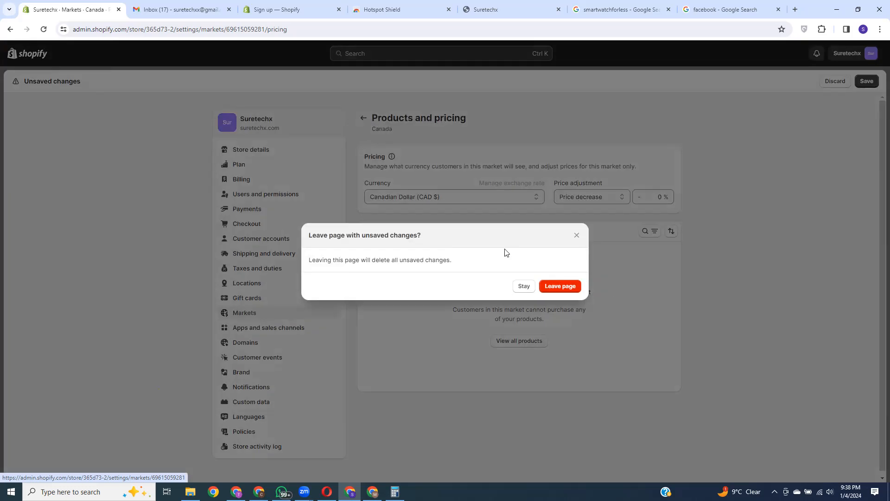
left_click(560, 285)
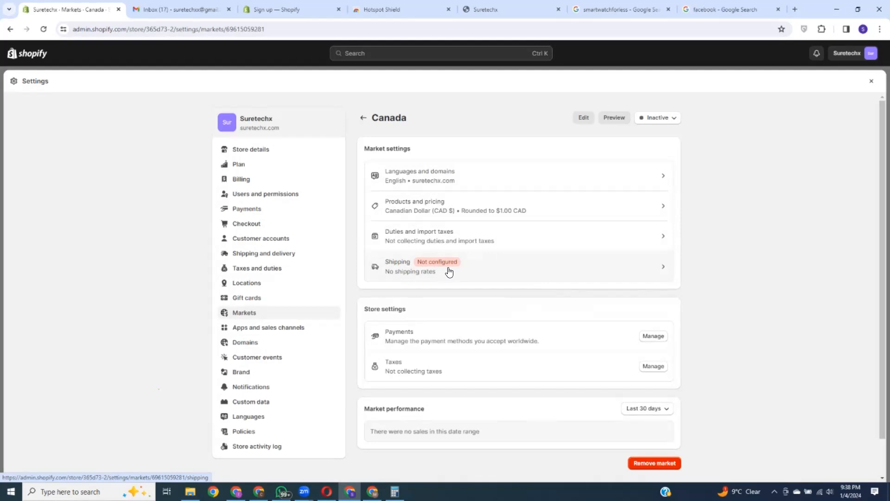
left_click(519, 274)
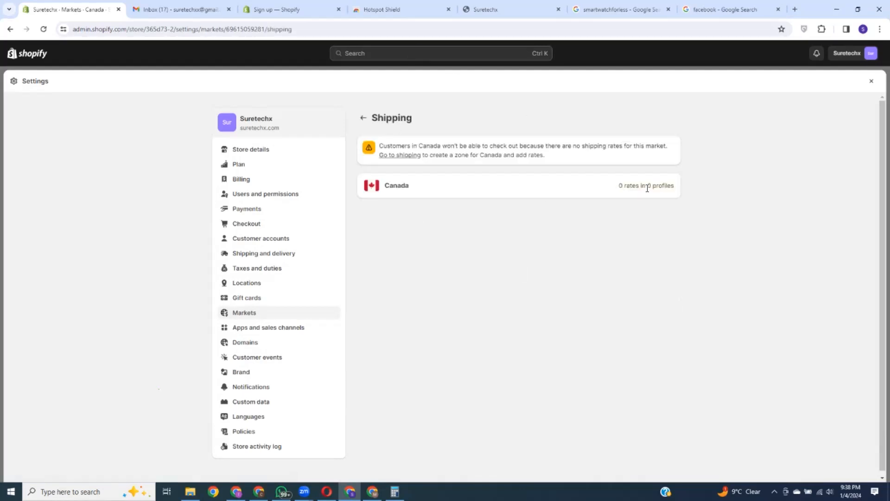
left_click_drag(384, 185, 691, 189)
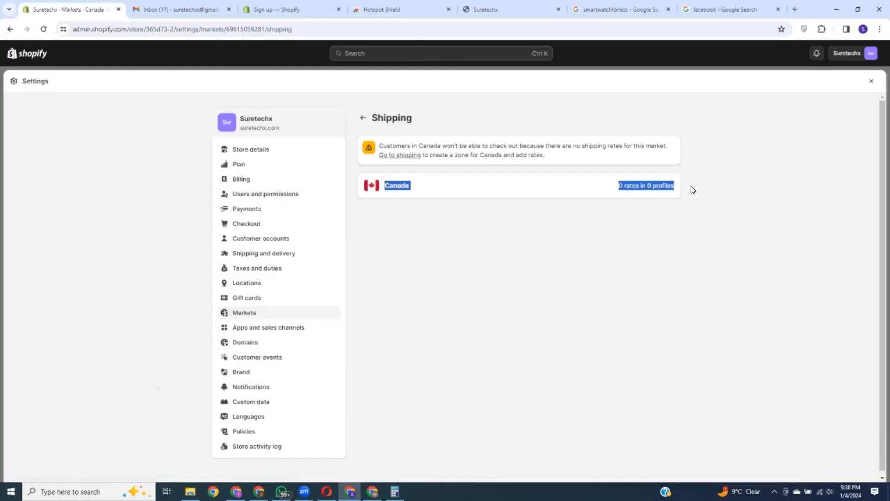
left_click(260, 254)
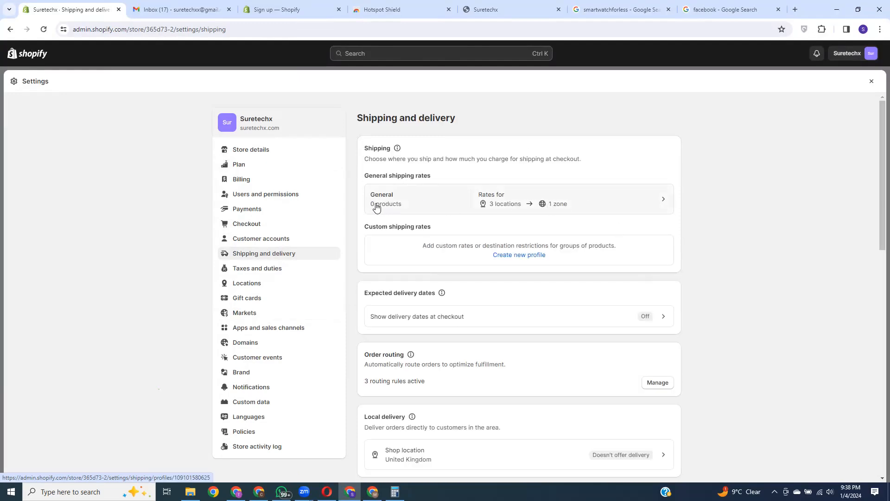
Step: Start a new custom shipping profile named 'Canada profile', leaving its product list empty
left_click(528, 256)
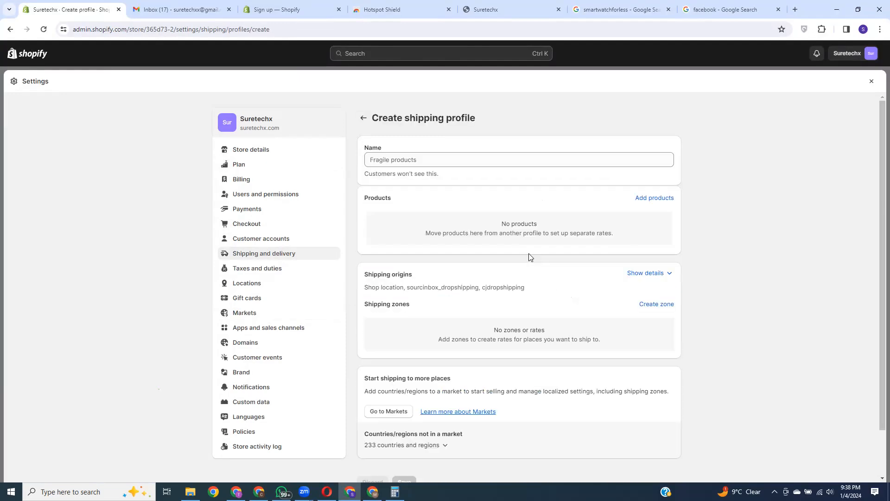
left_click(433, 162)
type("Cana")
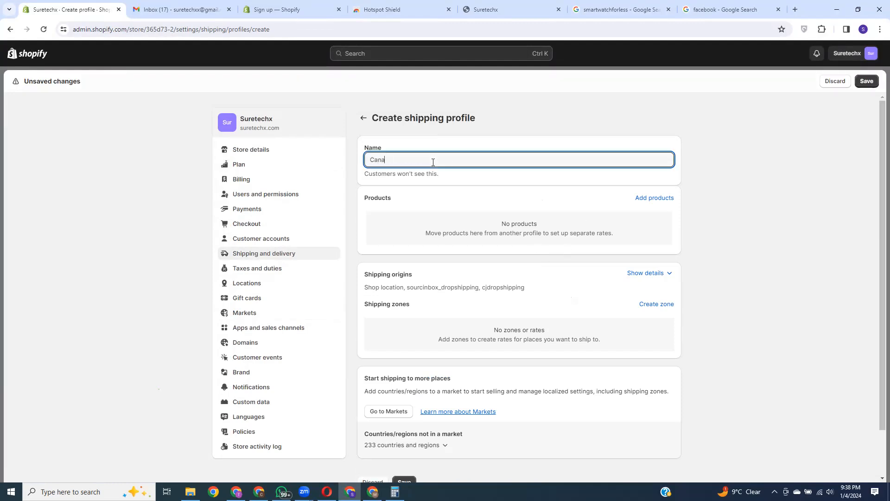
type("da profile")
left_click(659, 199)
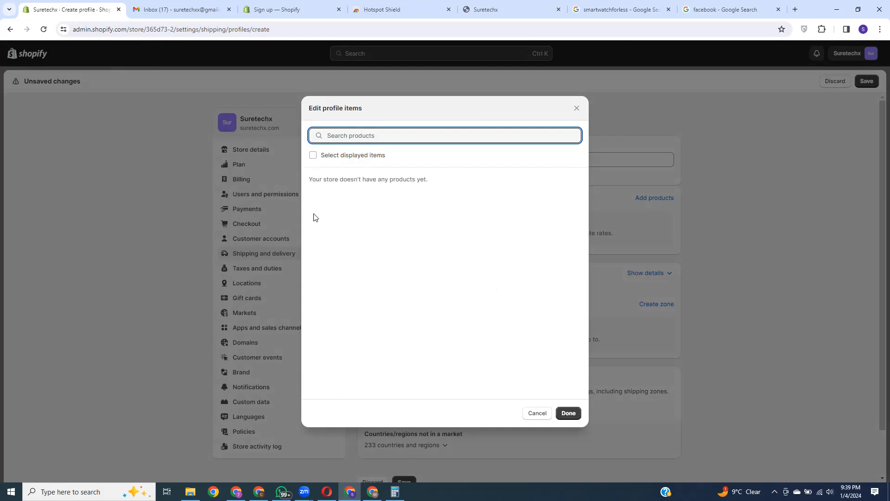
left_click(577, 110)
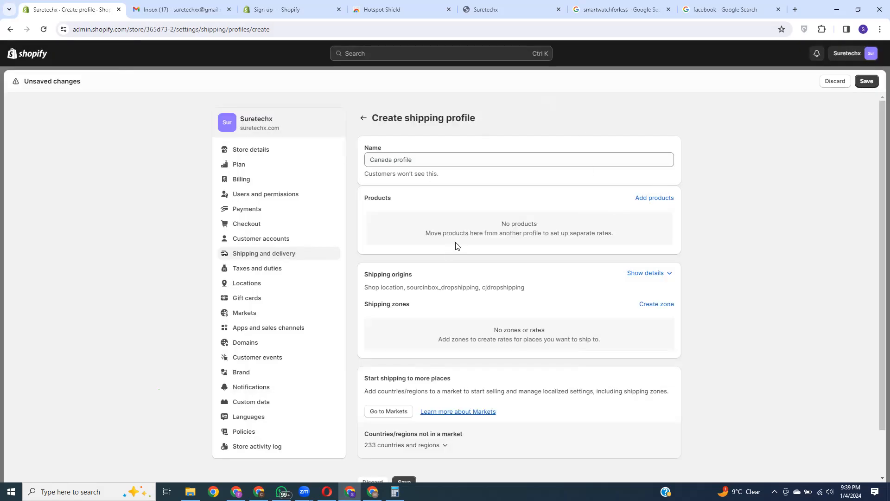
Step: Add a Canada shipping zone covering all 13 provinces to the profile
left_click(668, 305)
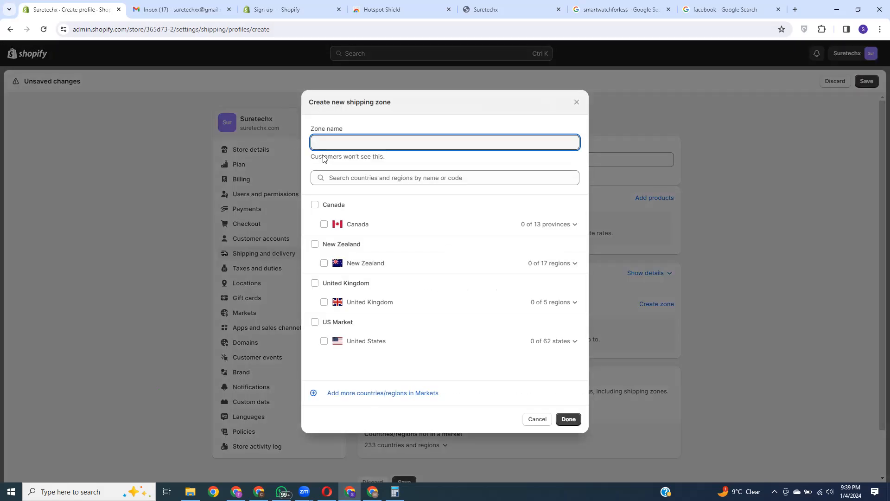
left_click(315, 205)
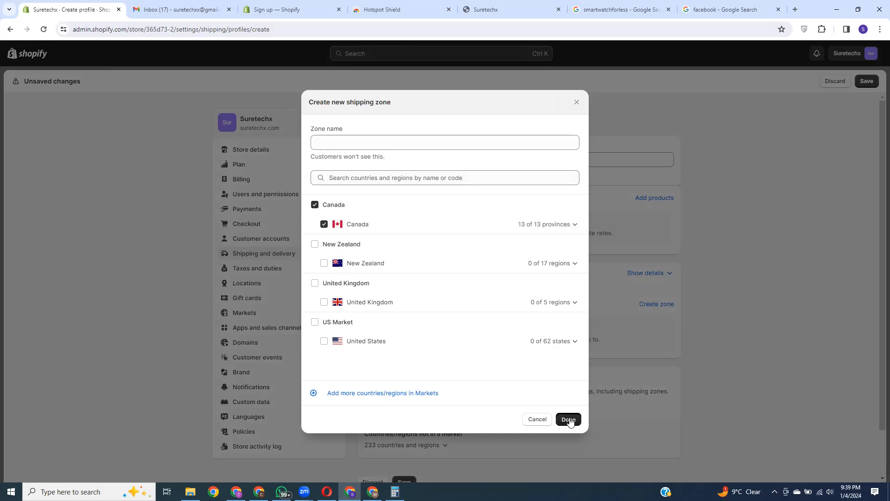
left_click(569, 419)
scroll(563, 329, "down", 2)
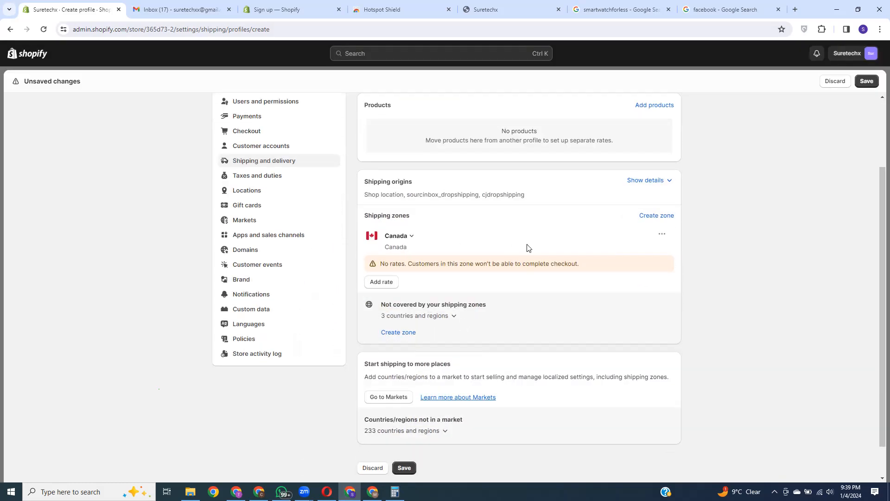
left_click(382, 282)
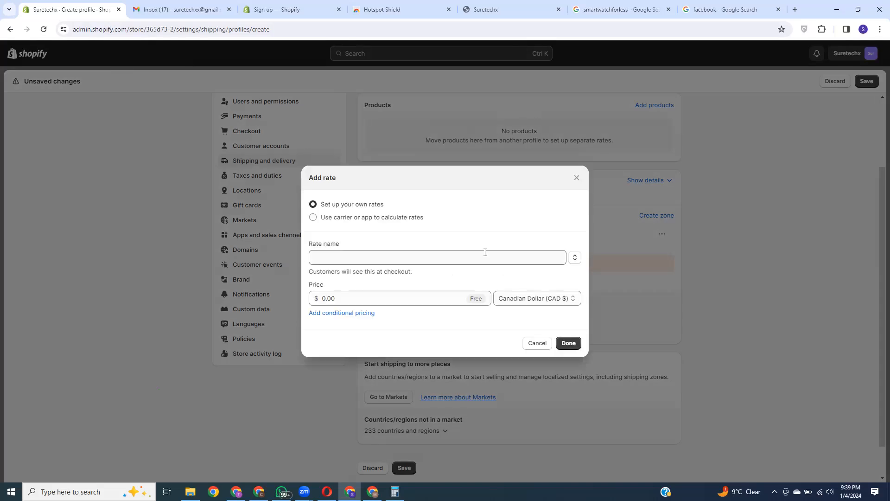
left_click(354, 257)
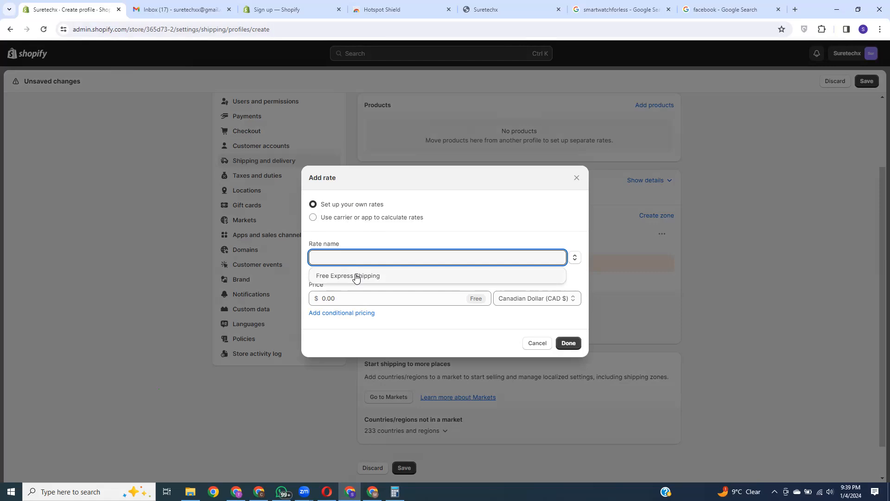
left_click(356, 276)
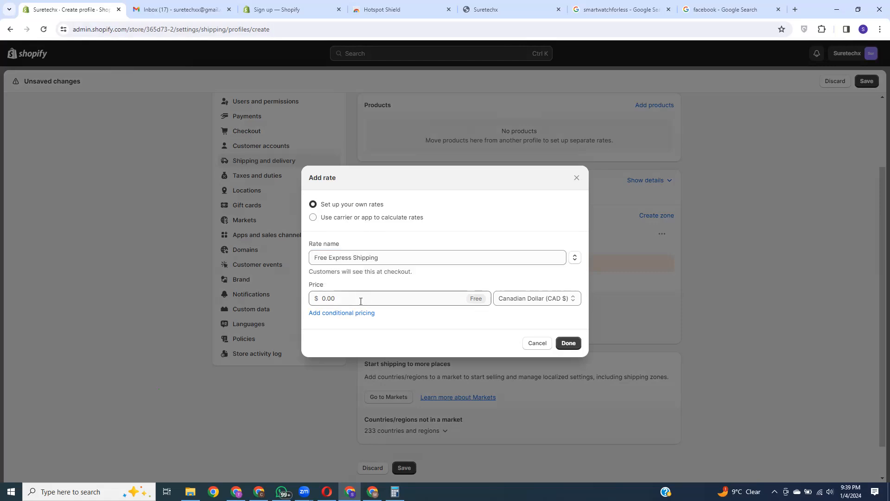
left_click(357, 297)
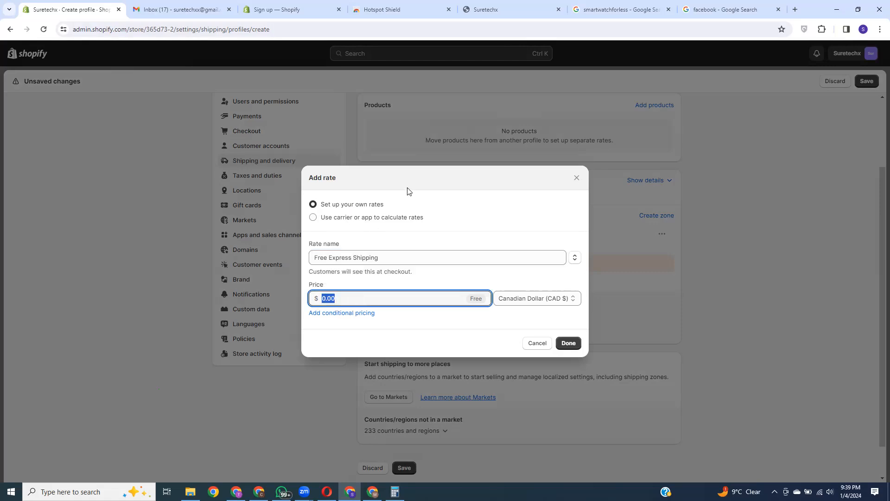
left_click(439, 186)
left_click(337, 317)
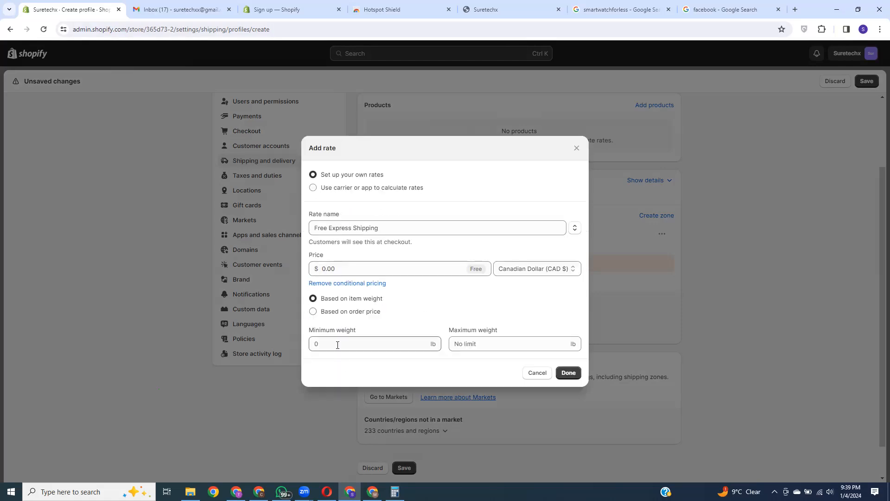
left_click(314, 312)
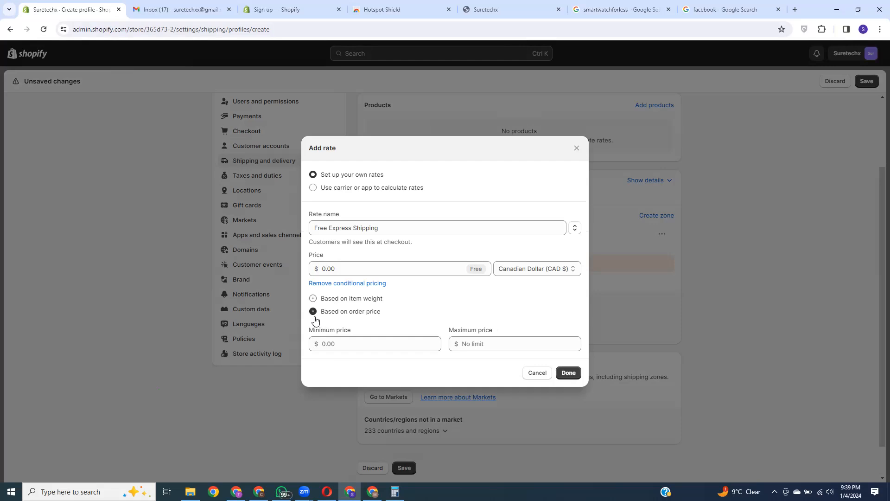
left_click(339, 344)
type("560")
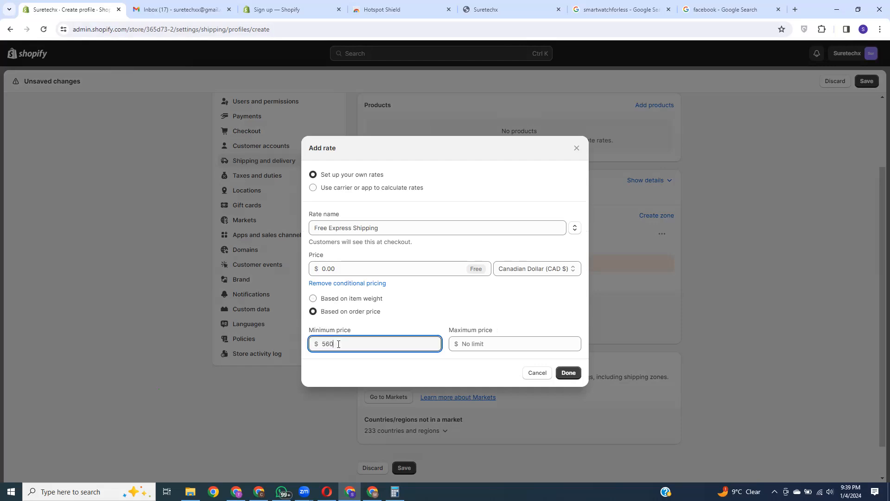
key("BackSpace")
type("0")
left_click(313, 299)
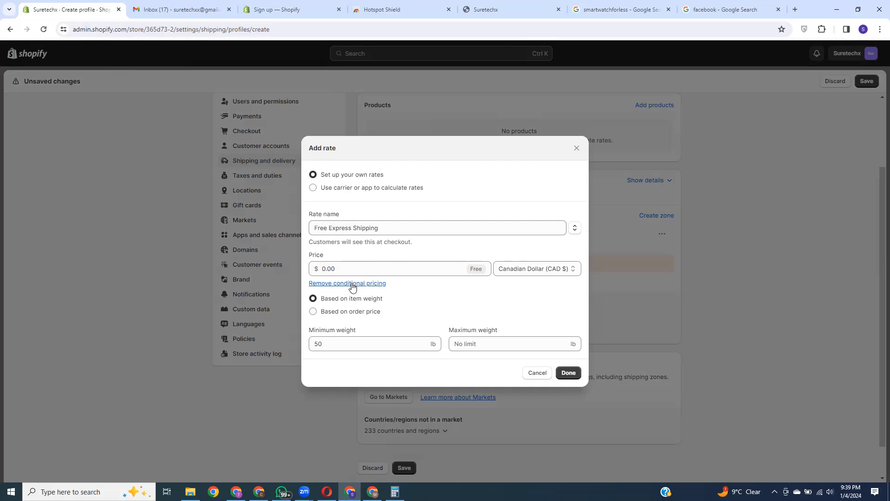
left_click(353, 284)
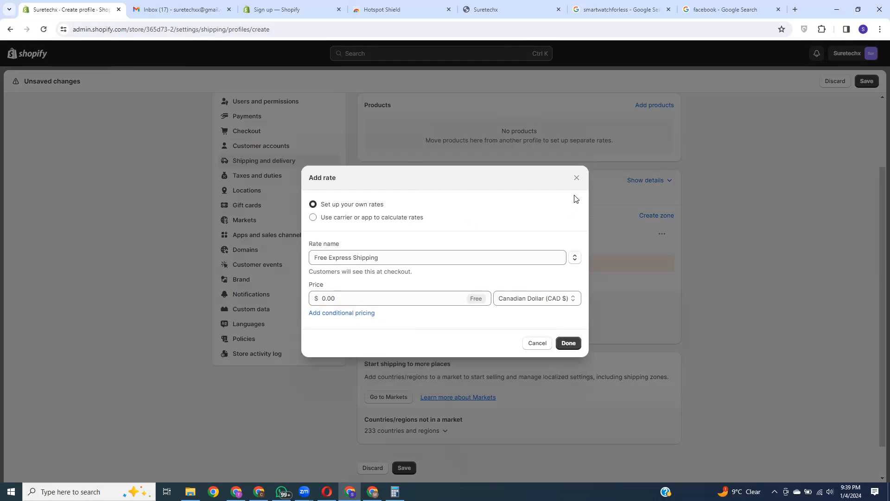
left_click(577, 178)
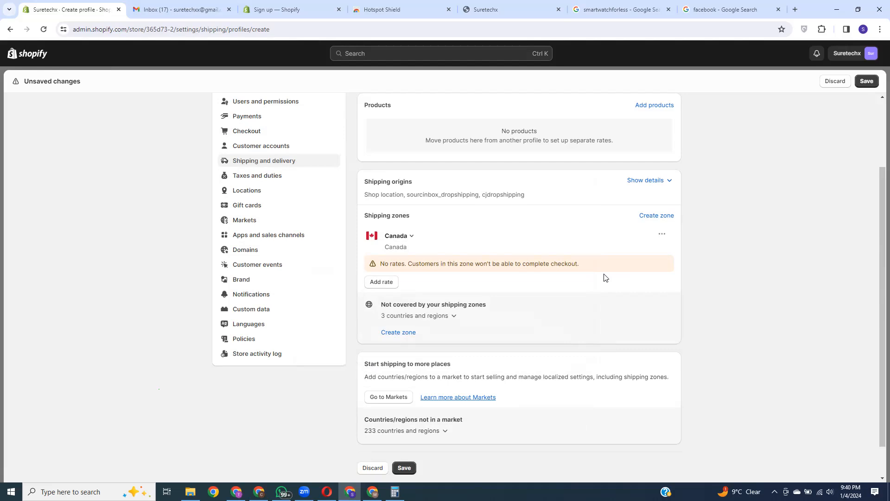
scroll(538, 281, "up", 2)
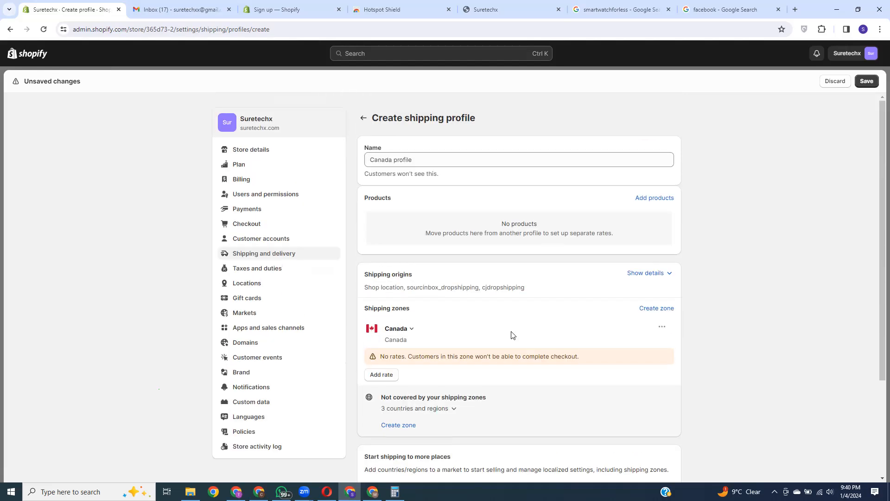
Step: Abandon the unsaved profile, reopen the Canada market and leave its status Inactive
left_click(250, 314)
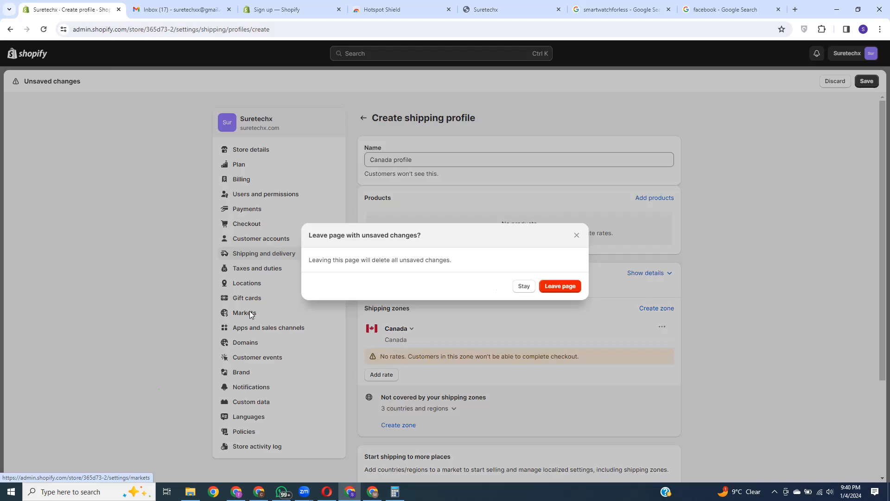
left_click(563, 288)
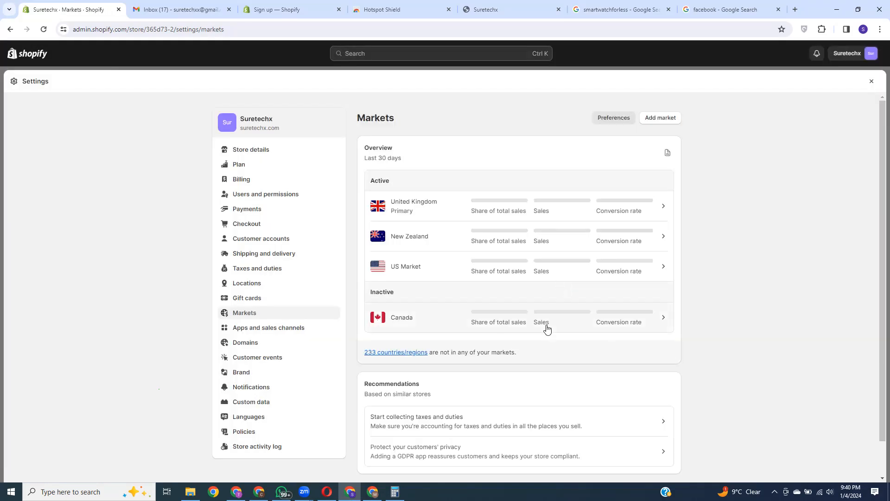
left_click(526, 322)
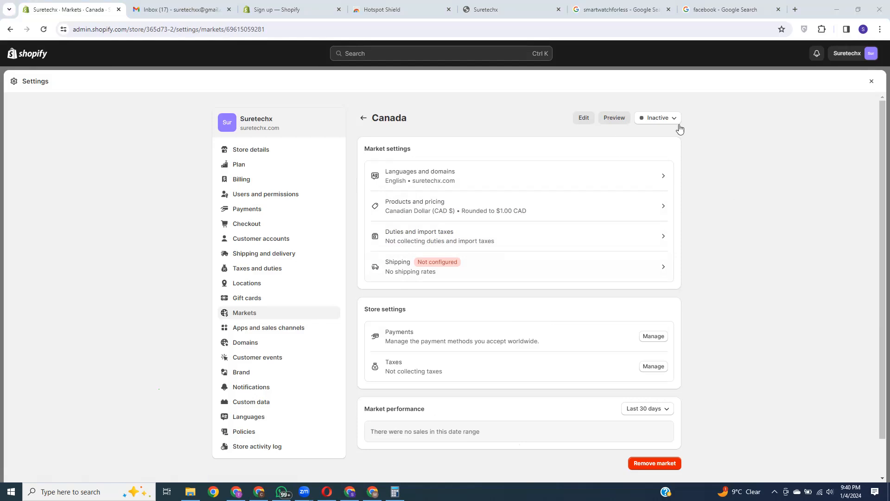
left_click(658, 119)
left_click(769, 242)
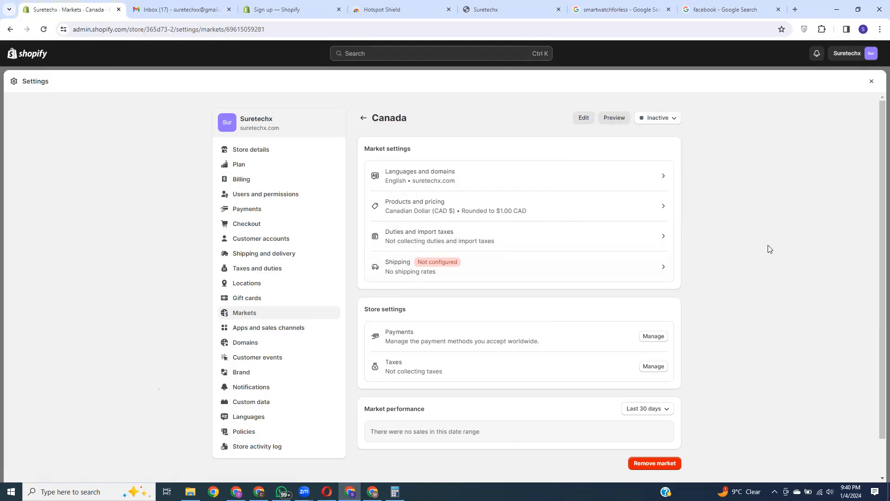
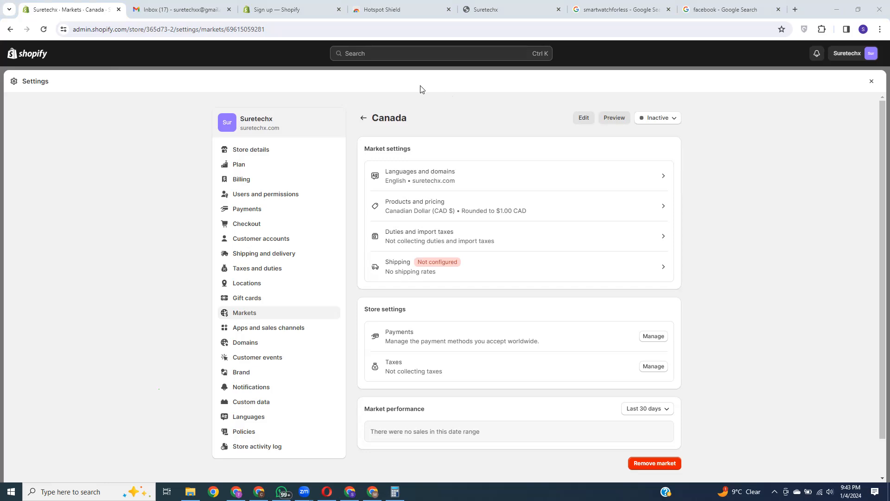
Step: Go back from the Canada market to the Markets list in Settings
left_click(241, 313)
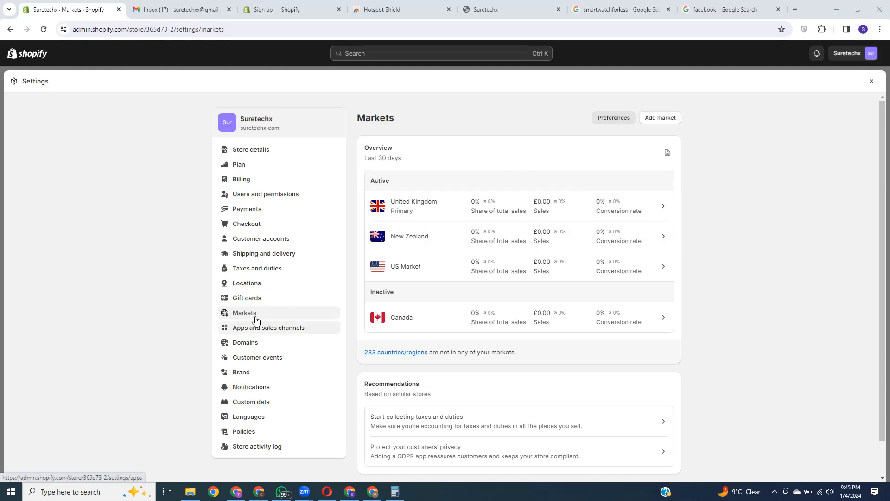
Step: Open Shipping and delivery settings and review its general rates covering 3 locations
left_click(260, 254)
scroll(510, 325, "down", 3)
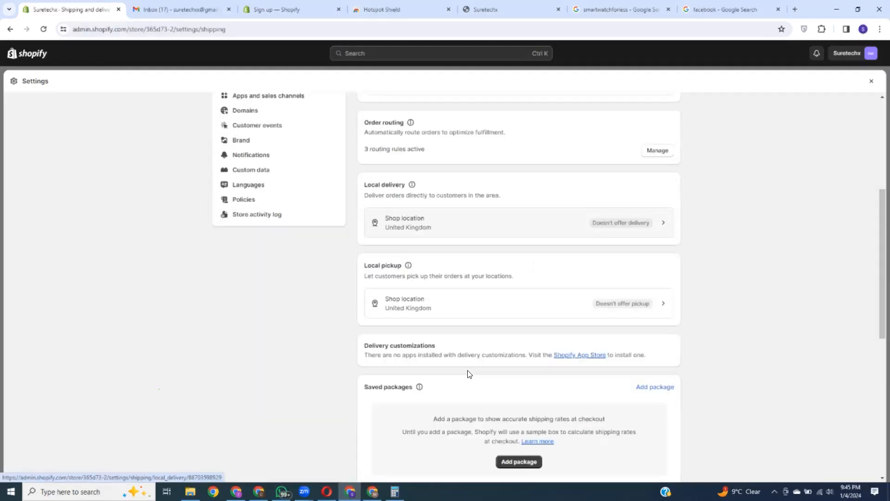
scroll(464, 390, "down", 5)
scroll(515, 360, "down", 3)
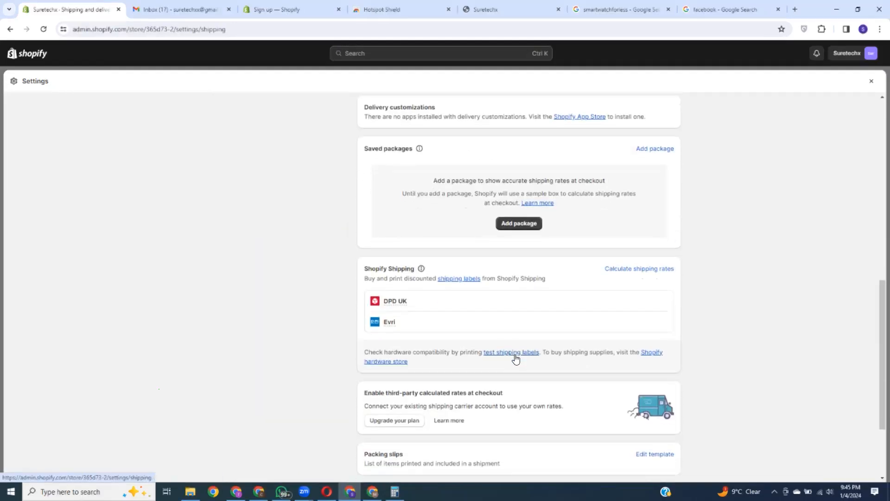
scroll(497, 310, "up", 9)
scroll(529, 325, "up", 4)
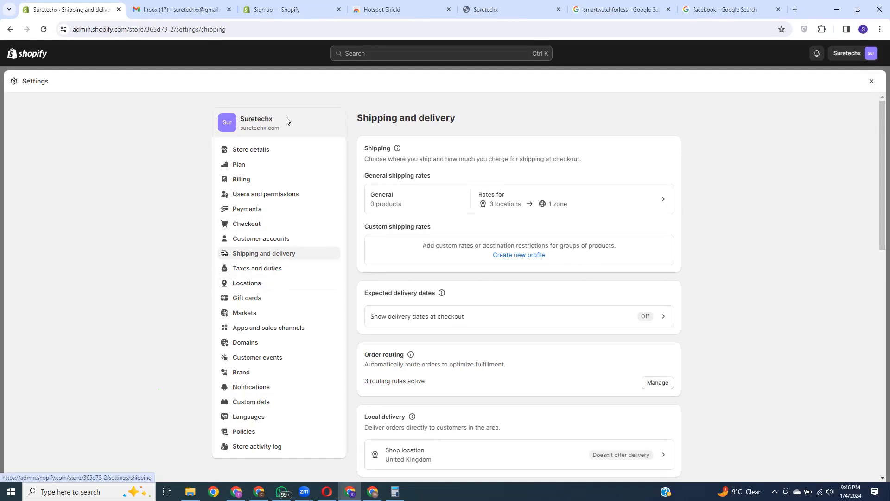
Step: Close Settings to reach the Select a plan page and open a new browser tab
left_click(871, 81)
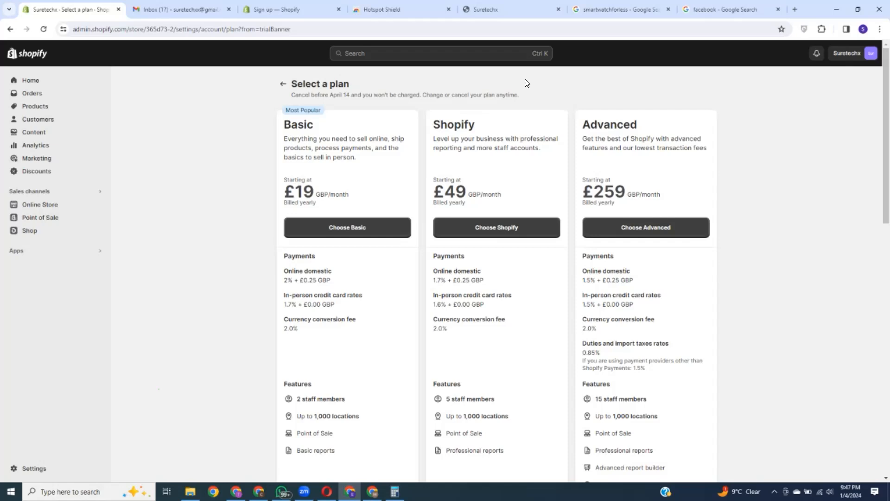
left_click(795, 9)
Step: Search Google for 'insta world' and look over the InstaWorld results and business panel
left_click(163, 26)
type("i")
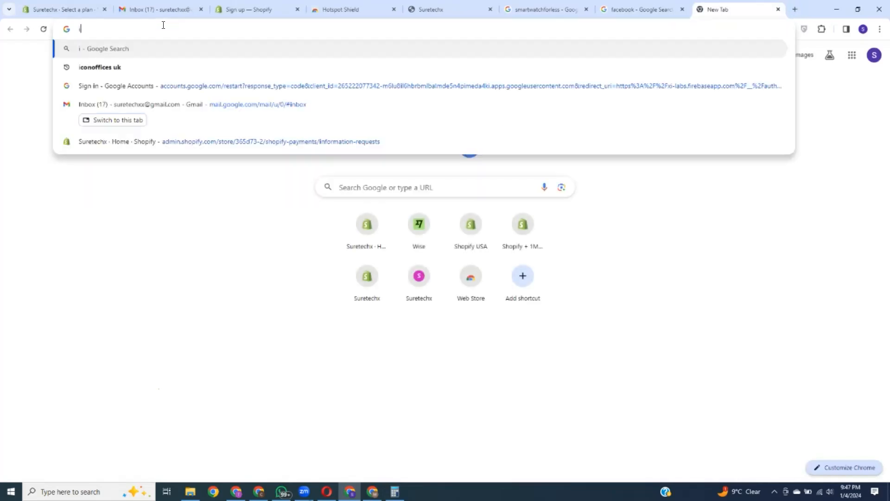
type("nsta")
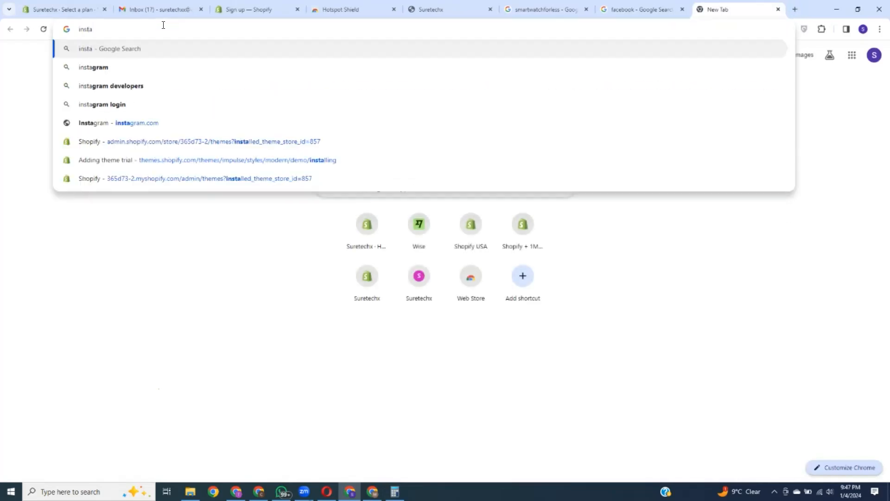
type(" world")
key("Return")
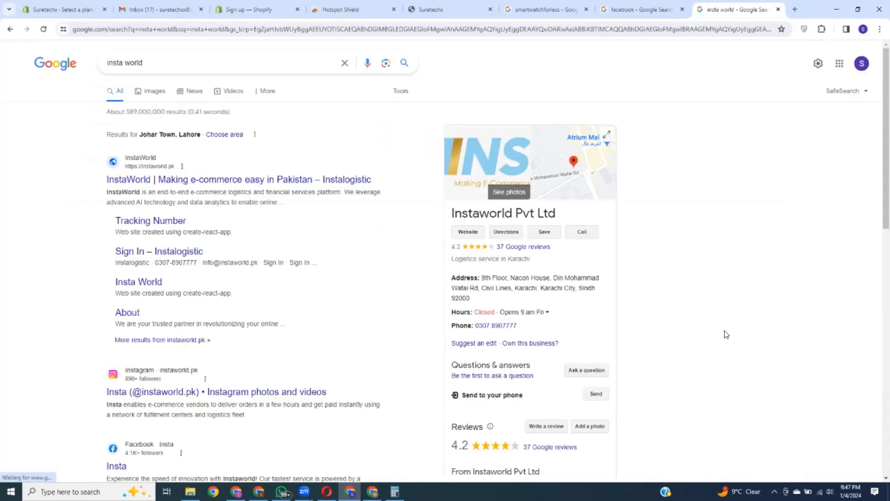
scroll(554, 325, "down", 9)
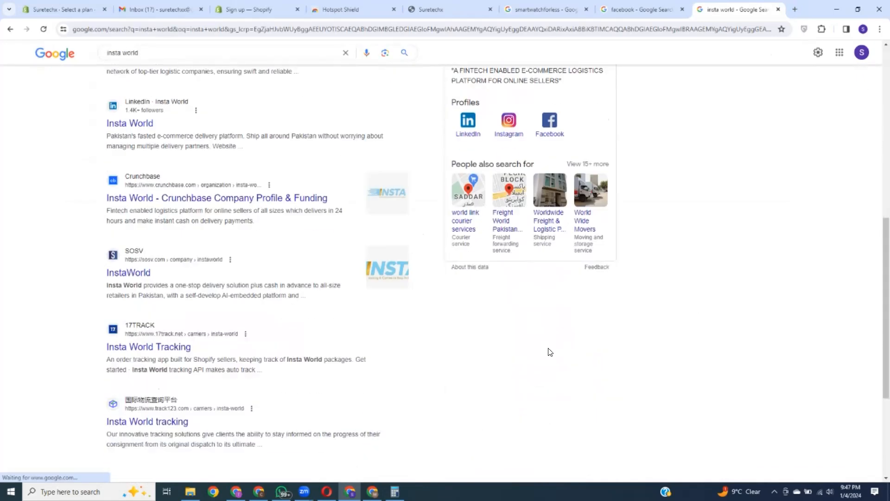
scroll(556, 351, "up", 5)
scroll(517, 284, "up", 4)
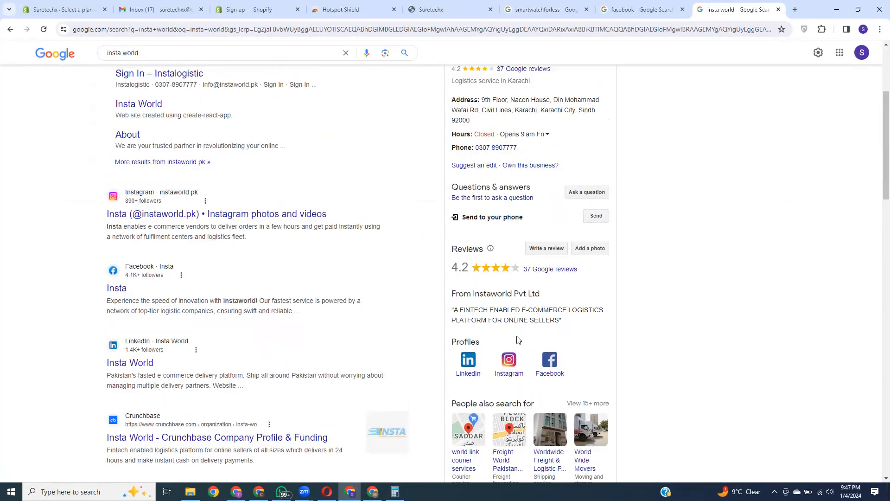
Step: Open the instaworld.pk home page and highlight the 800+ figure in its heading
left_click(244, 185)
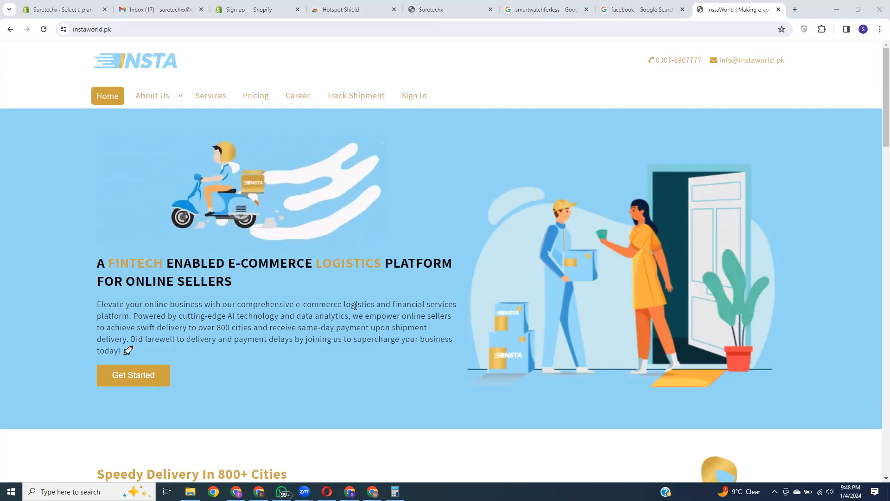
scroll(378, 366, "down", 2)
scroll(378, 366, "down", 1)
scroll(371, 334, "down", 2)
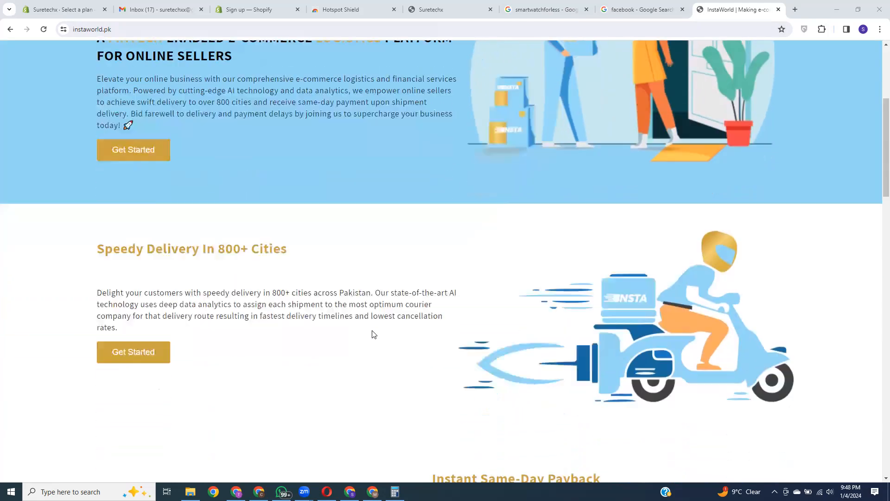
left_click_drag(218, 242, 248, 242)
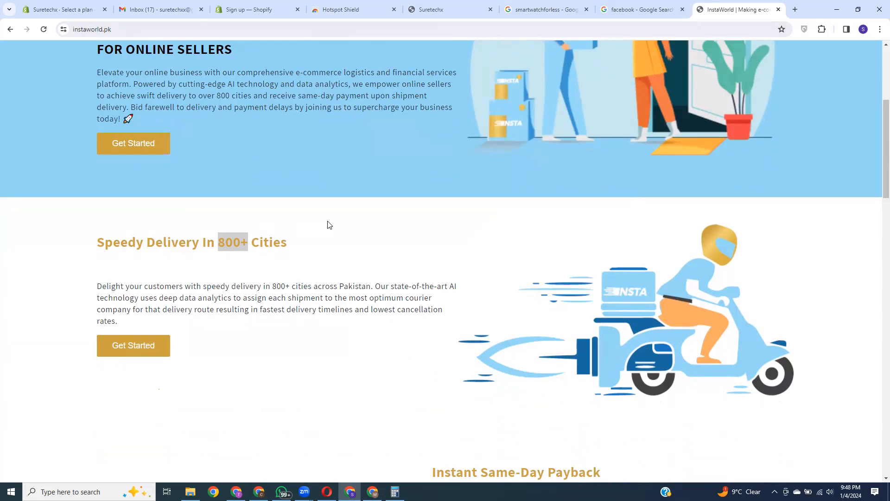
left_click(330, 226)
Step: Highlight the Instant Same-Day Payback heading further down, then return to the top
scroll(371, 230, "down", 4)
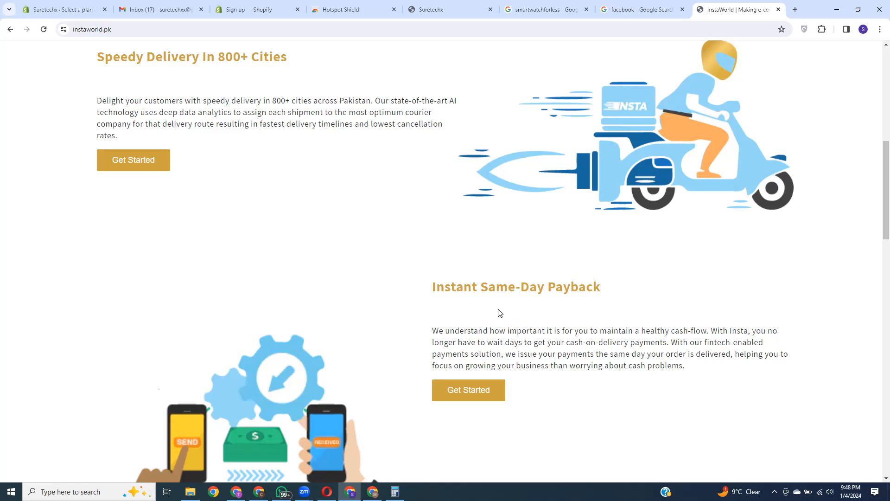
scroll(519, 311, "down", 2)
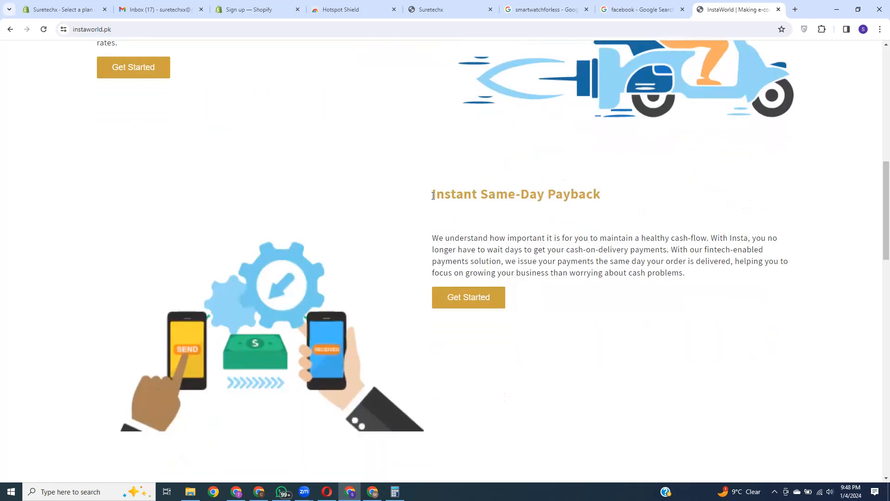
left_click_drag(429, 197, 630, 199)
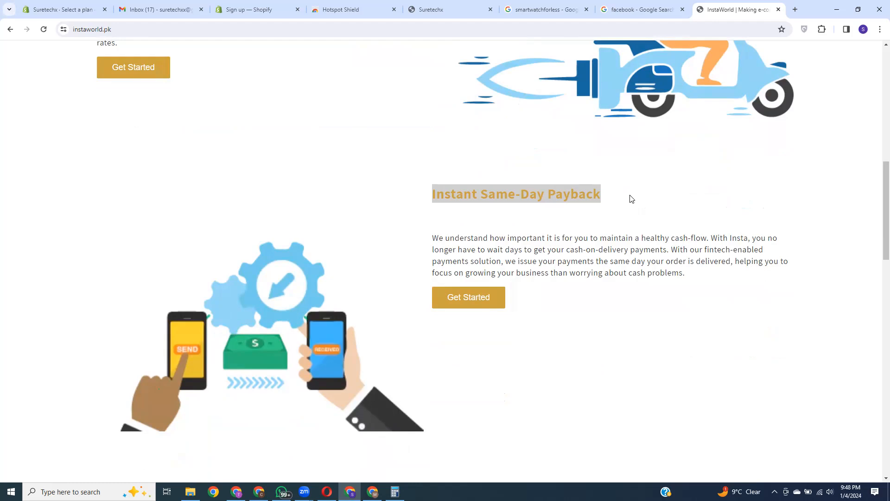
scroll(586, 271, "up", 3)
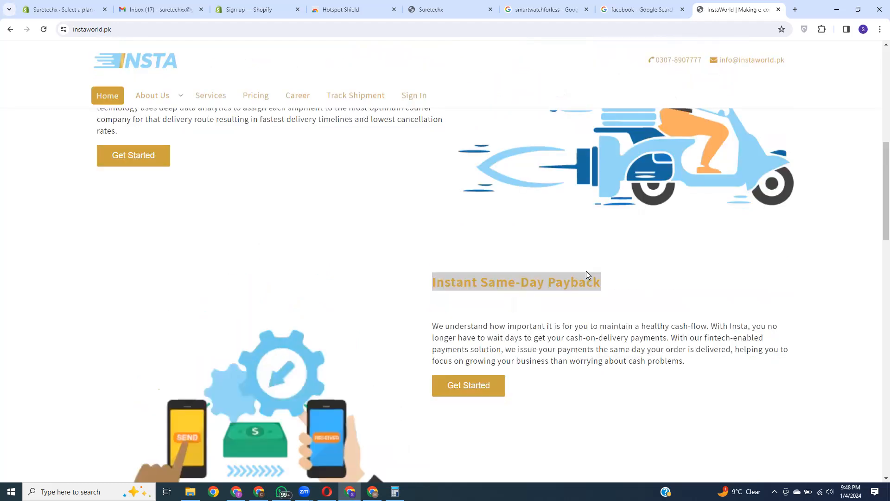
scroll(450, 268, "up", 8)
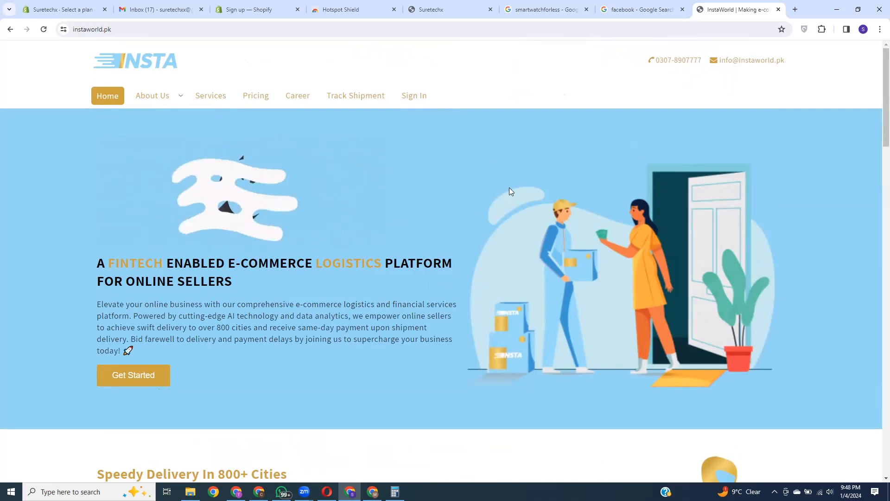
left_click(130, 29)
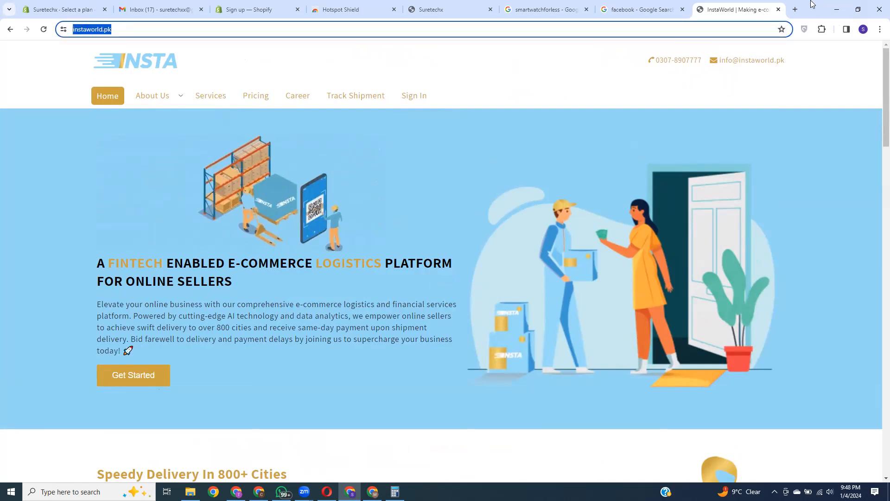
left_click(365, 57)
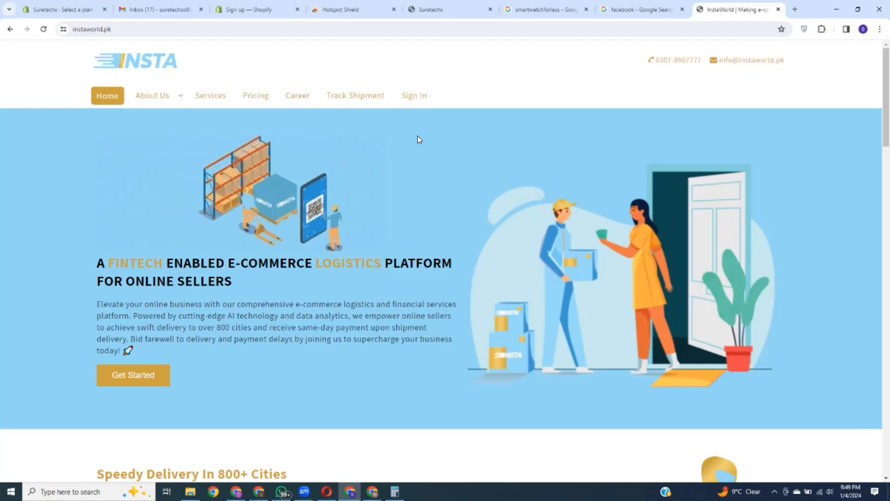
scroll(447, 210, "down", 1)
scroll(448, 212, "down", 8)
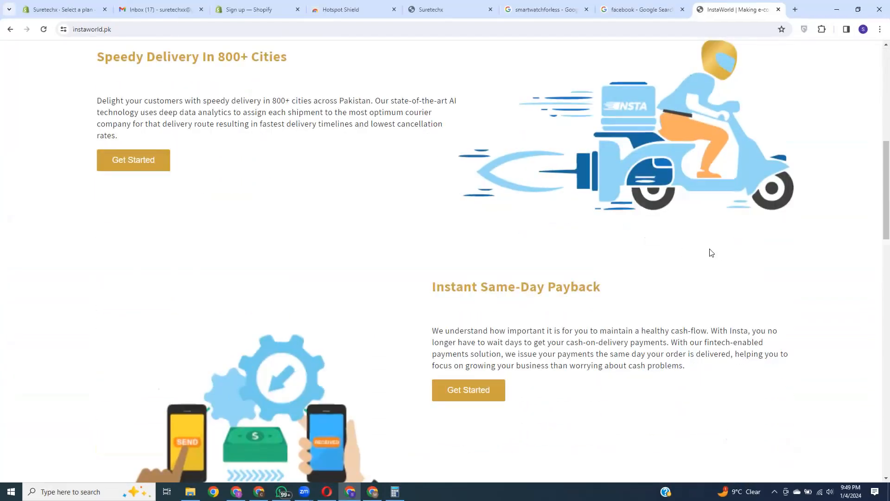
scroll(715, 260, "down", 5)
scroll(571, 205, "down", 3)
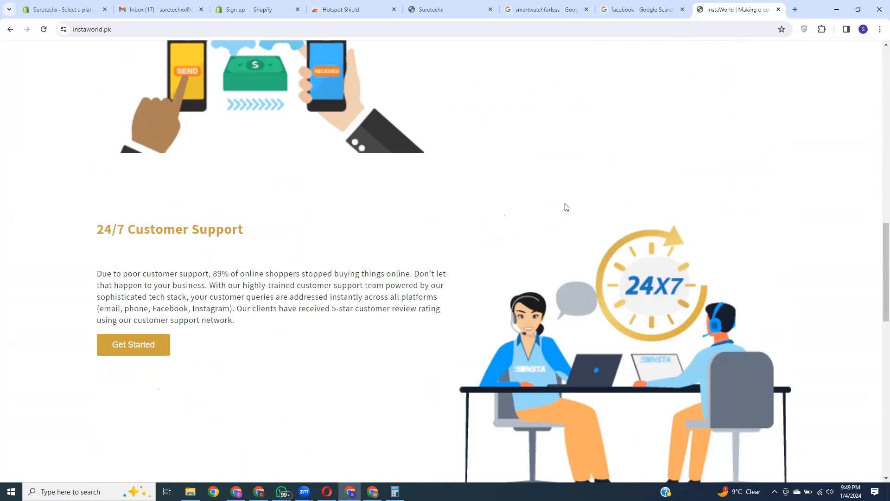
scroll(514, 180, "down", 10)
scroll(812, 284, "down", 2)
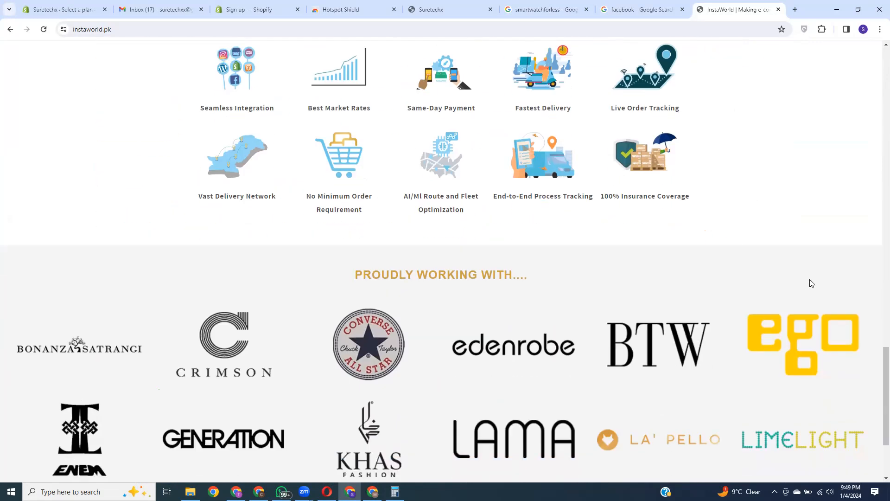
scroll(761, 259, "up", 3)
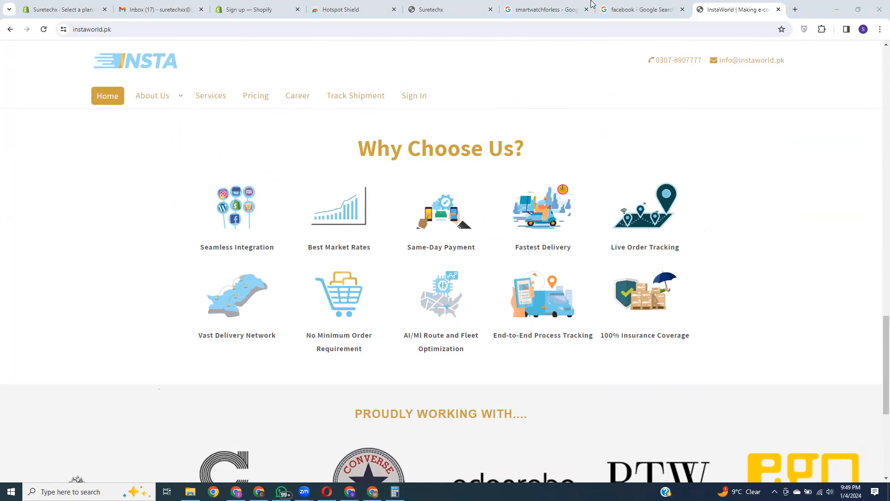
left_click(817, 6)
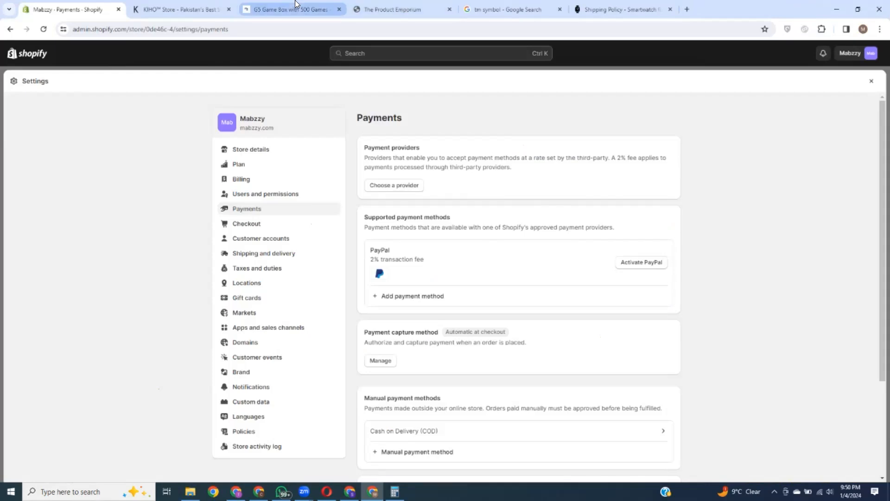
Step: Switch to the MyZambeel G5 Game Box product page and bring up the product image's context menu
left_click(298, 9)
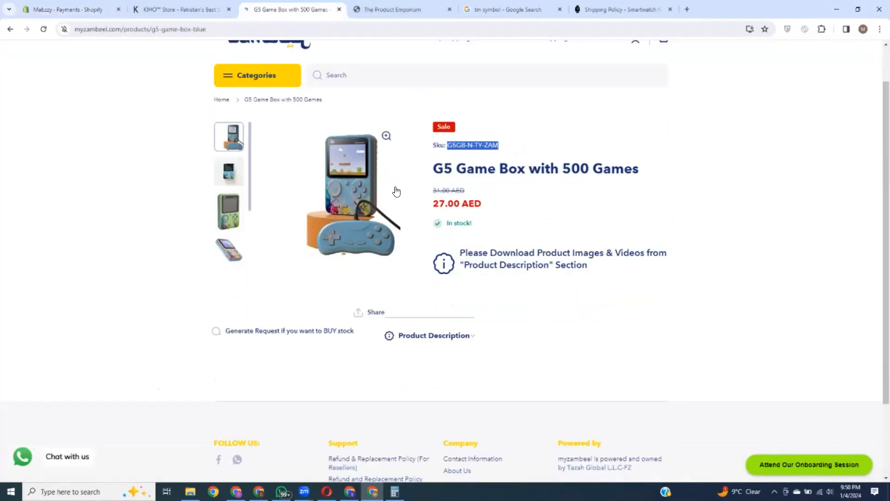
right_click(372, 186)
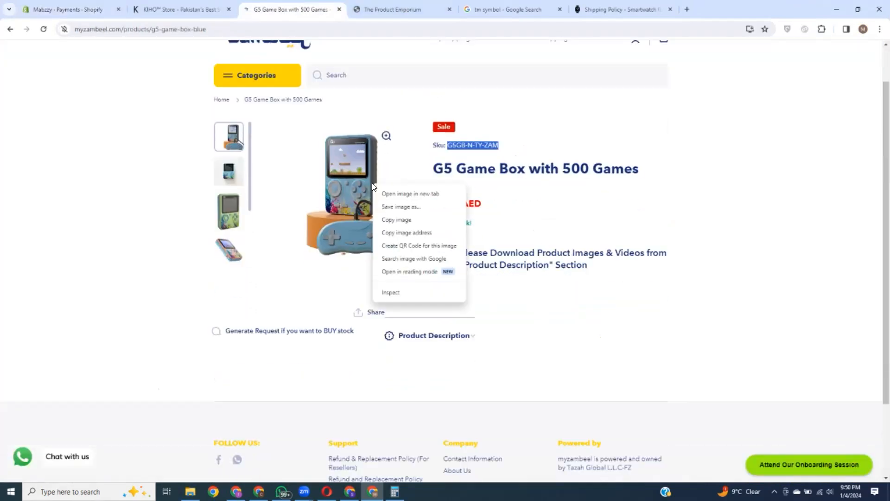
left_click(841, 206)
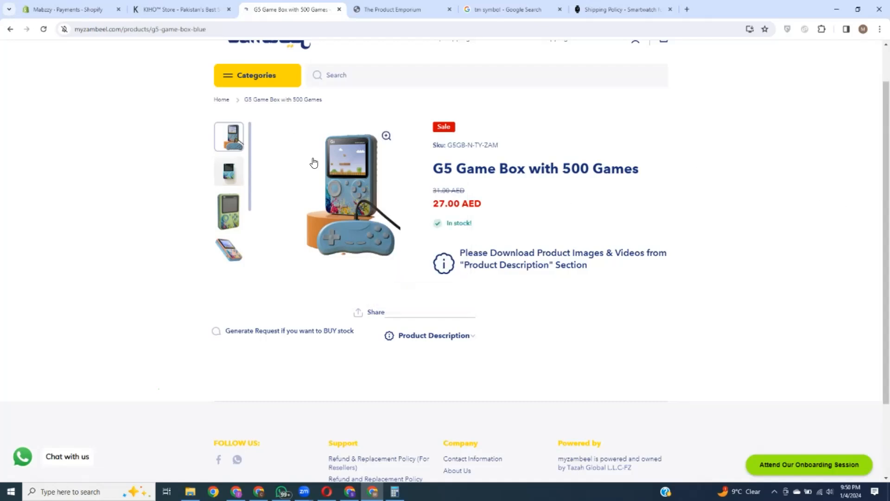
right_click(340, 155)
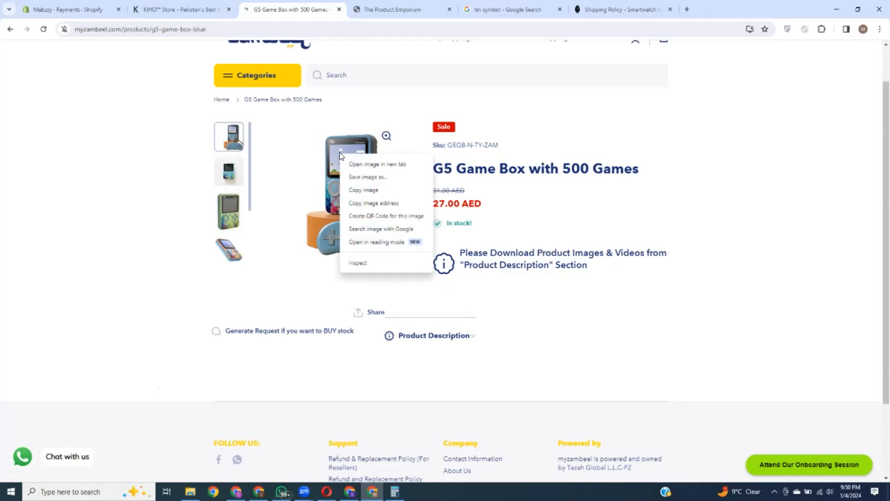
Step: Search the G5 Game Box image with Google Lens and browse the Alibaba, AliExpress and Toy Company matches
left_click(389, 233)
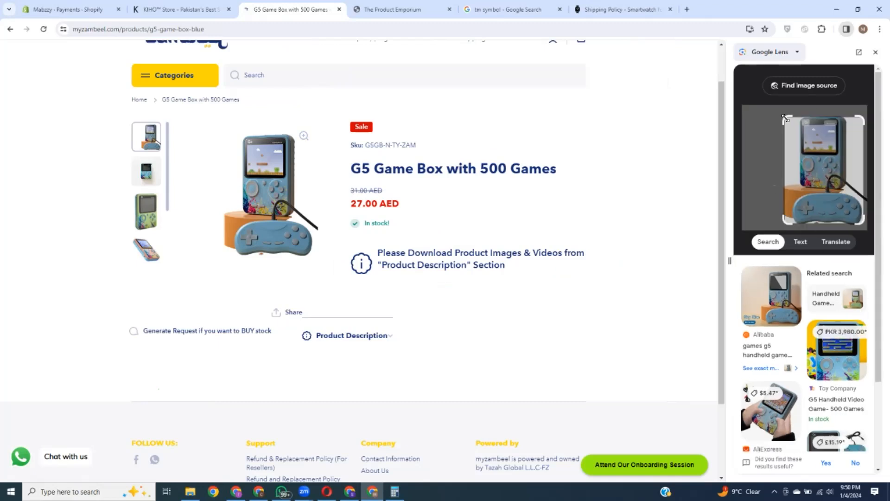
scroll(800, 297, "down", 2)
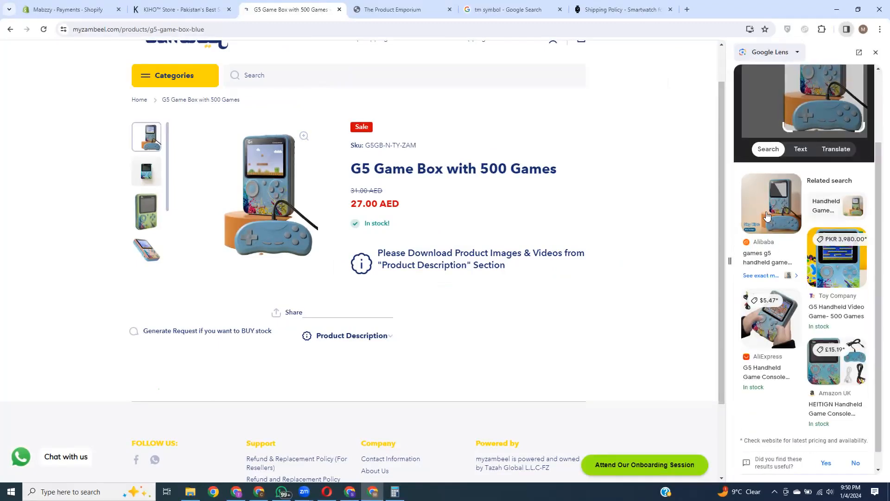
scroll(770, 211, "down", 1)
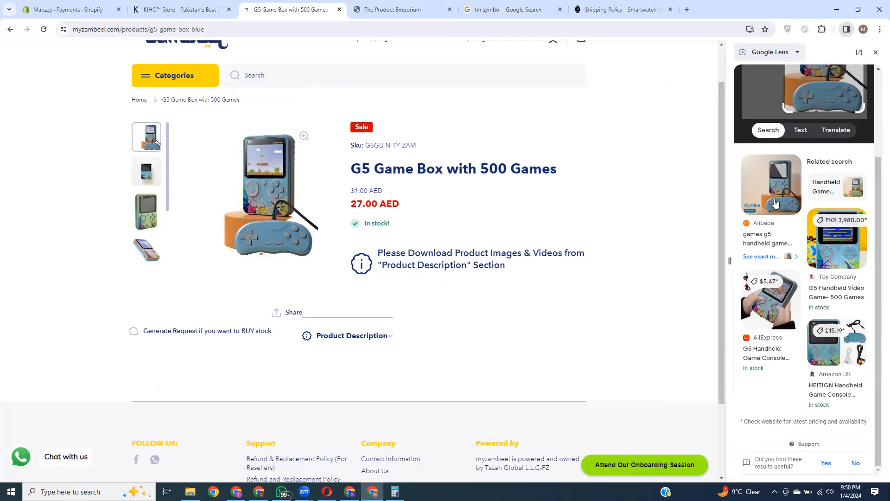
scroll(775, 234, "up", 1)
scroll(820, 301, "down", 1)
scroll(835, 419, "up", 3)
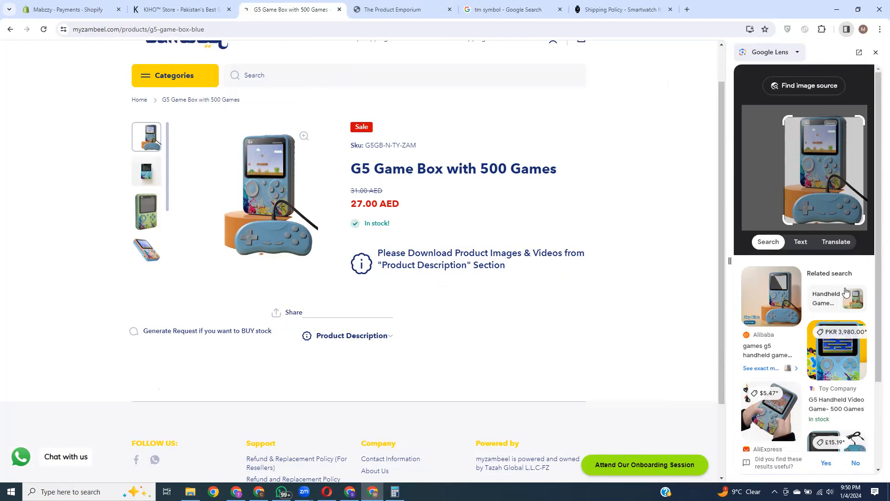
scroll(845, 294, "down", 1)
scroll(833, 319, "down", 2)
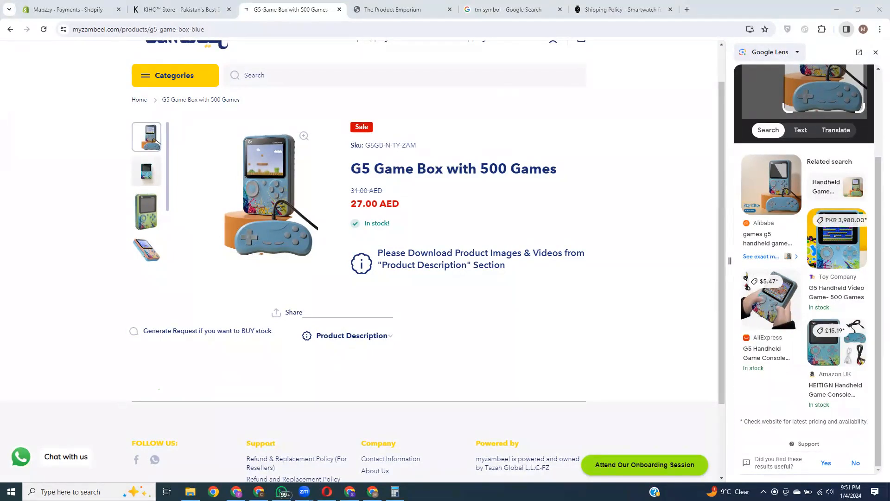
Step: Switch to the Mabzzy Payments settings and close Settings to load the Orders page
left_click(86, 7)
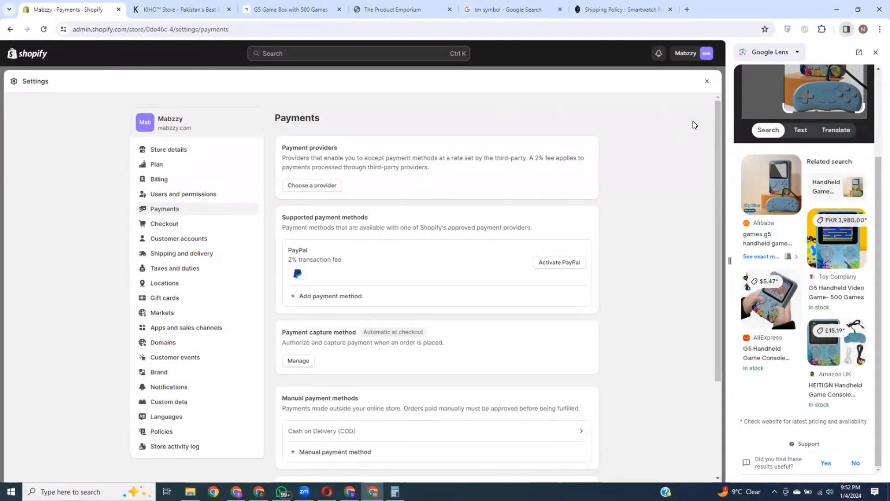
left_click(708, 81)
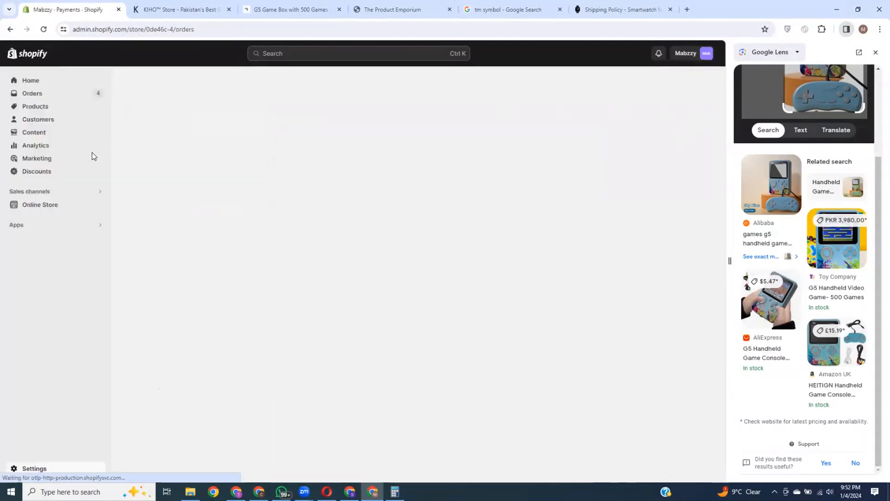
Step: View the Mabzzy Orders list (#1011–#1030), then start a search in a new browser tab
left_click(28, 93)
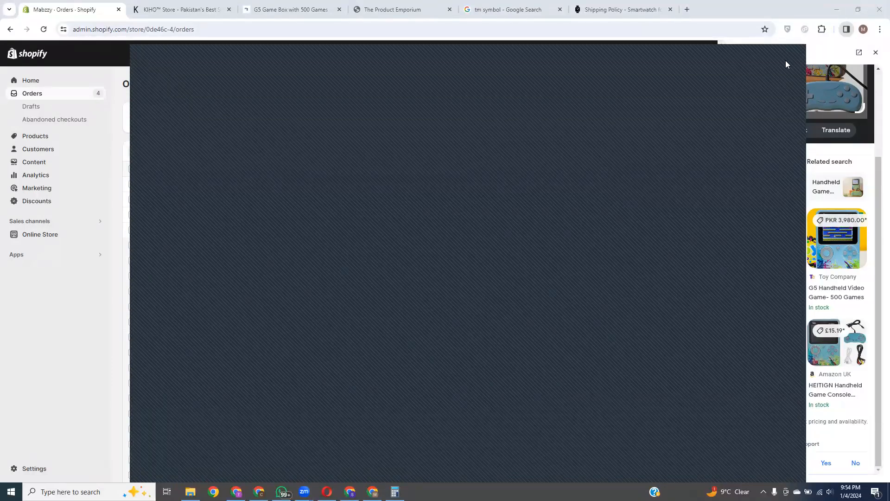
left_click(685, 7)
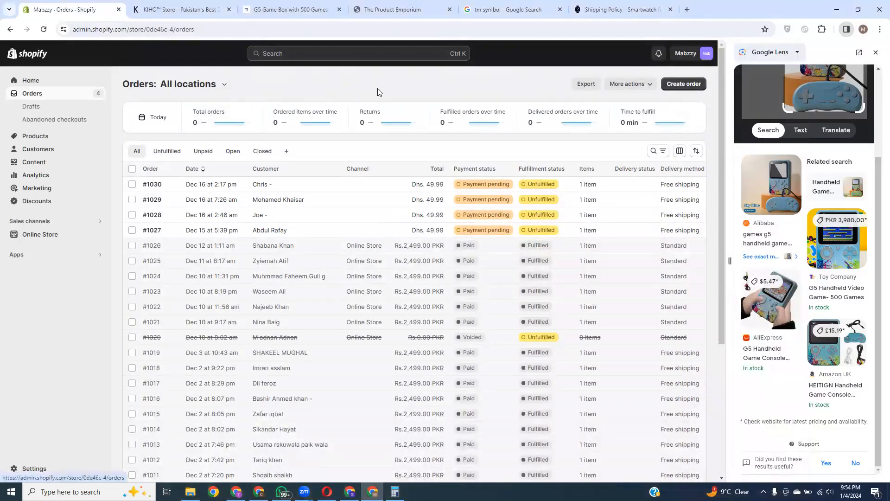
left_click(687, 9)
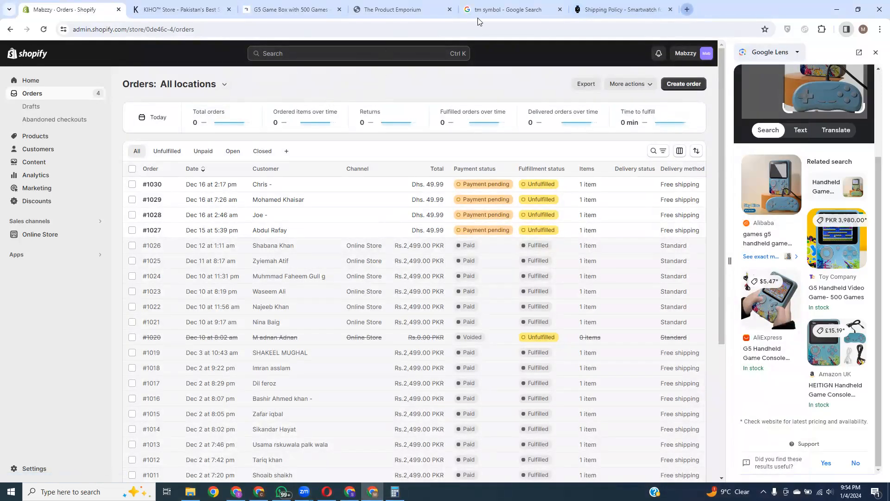
left_click(177, 31)
Step: Search Google for 'debutify' and open the sponsored Debutify Ecommerce Theme page
type("deb")
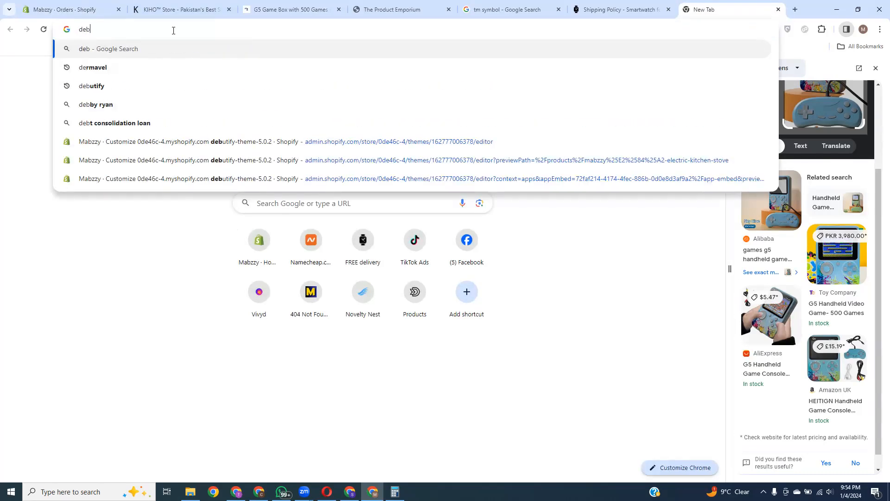
type("uti")
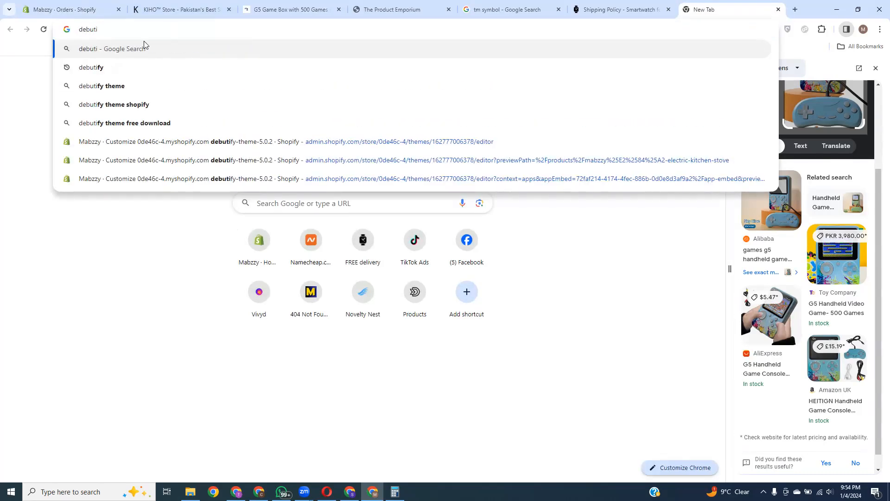
left_click(143, 67)
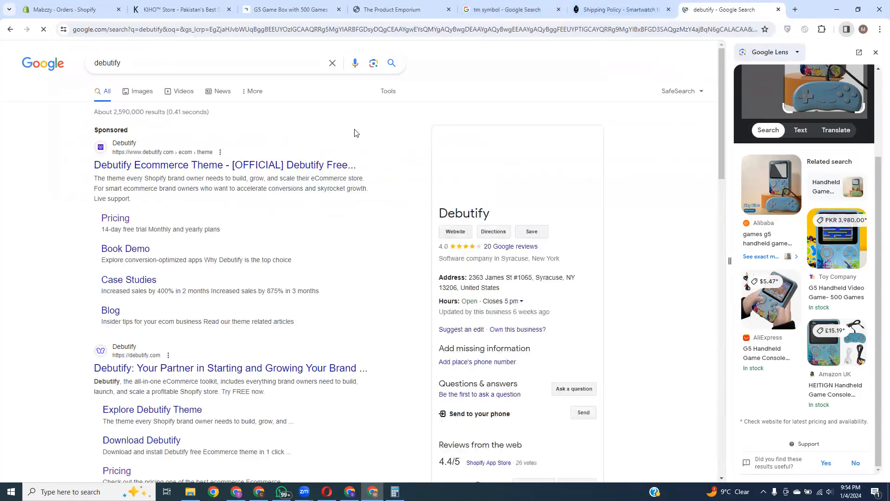
left_click(201, 166)
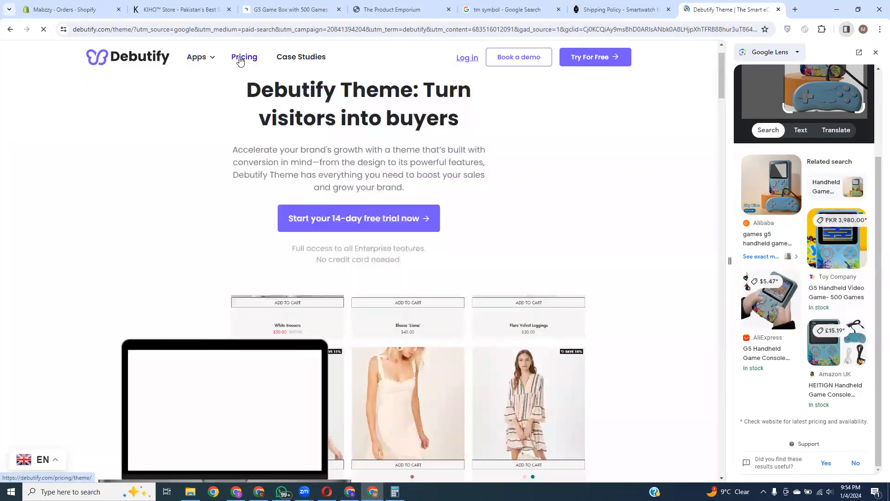
Step: Open Debutify's pricing page and review the plans, highlighting the Free plan at Rs0/mo
left_click(240, 57)
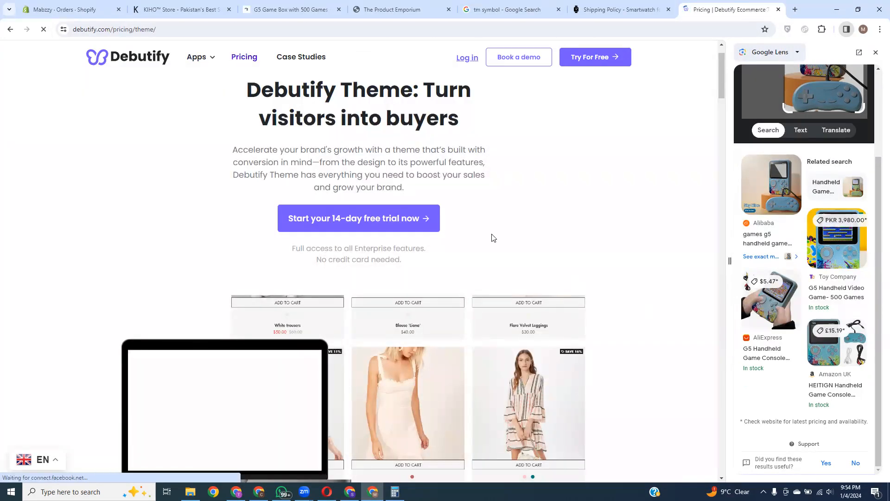
scroll(390, 213, "down", 6)
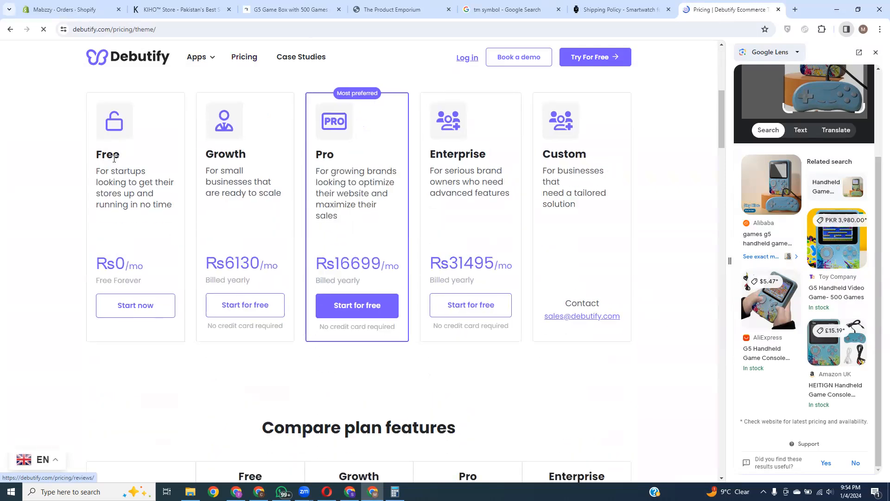
left_click_drag(138, 263, 96, 262)
left_click(52, 206)
left_click_drag(97, 156, 146, 158)
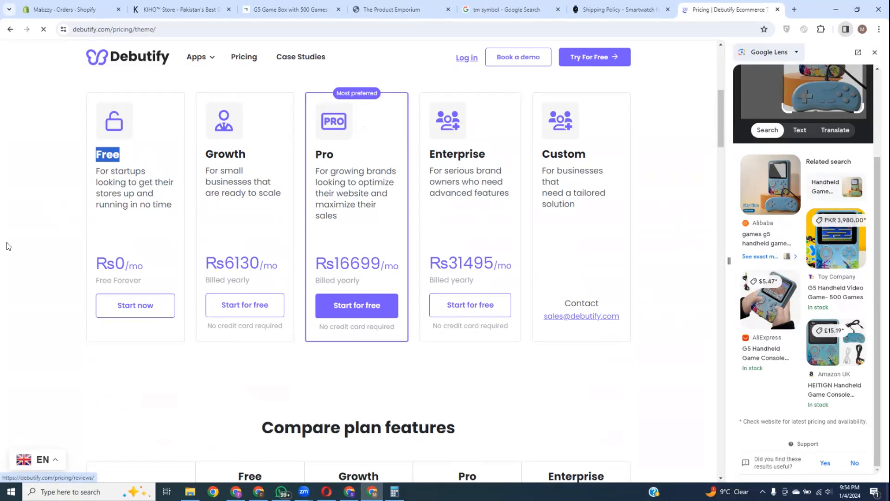
left_click(679, 208)
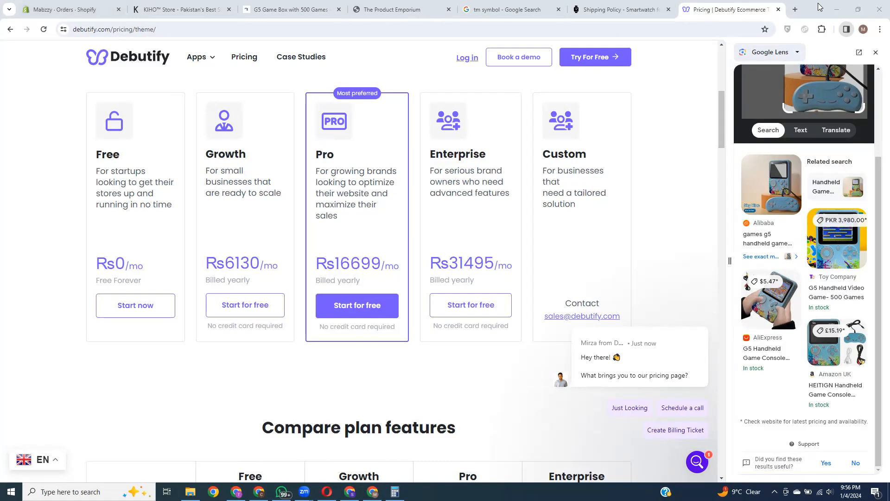
Step: Review the store's Apps and sales channels, Domains and Policies settings, then return to Orders
left_click(65, 8)
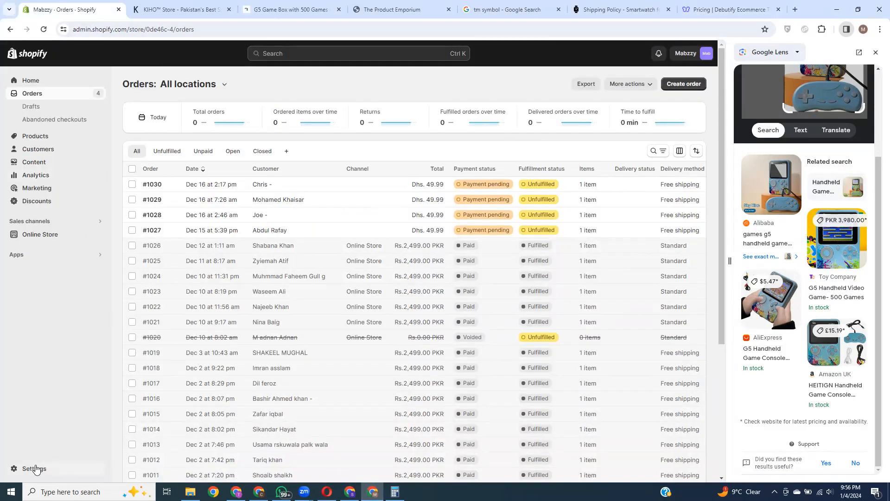
left_click(33, 468)
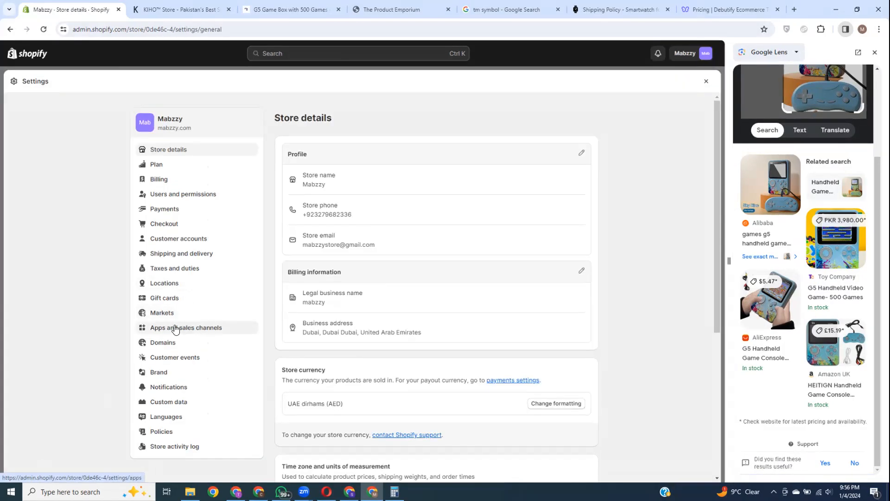
left_click(211, 328)
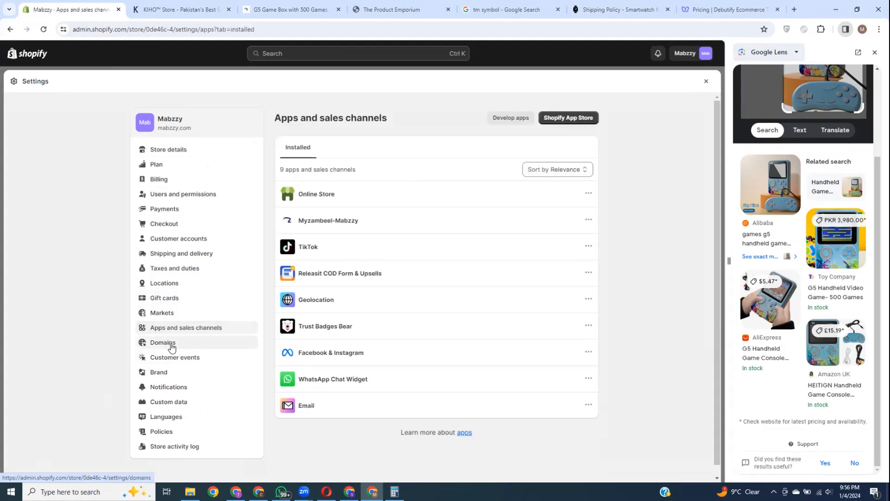
left_click(169, 342)
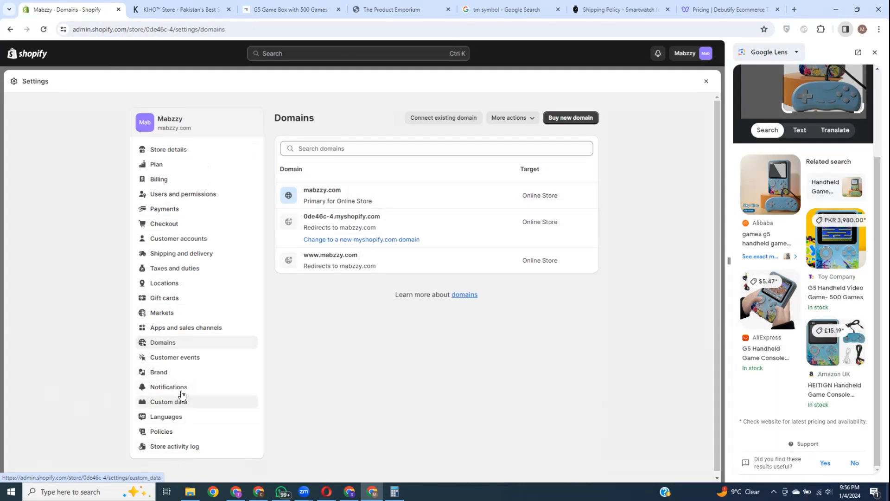
left_click(182, 430)
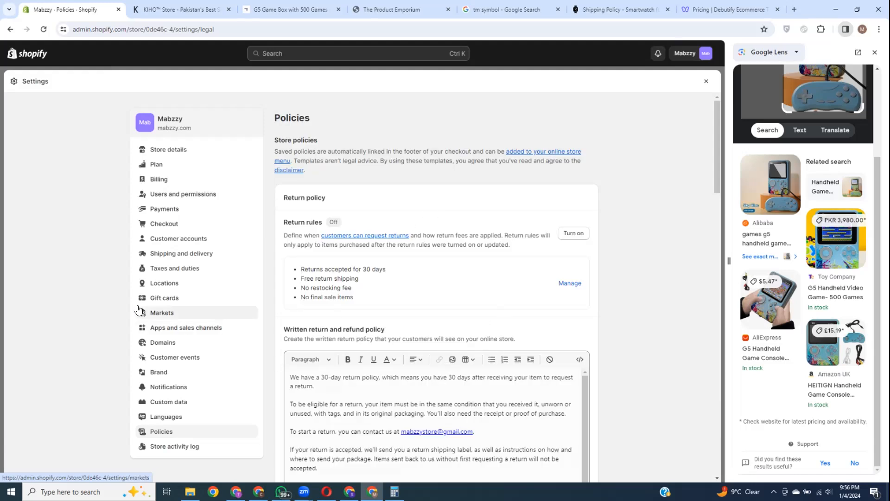
left_click(705, 82)
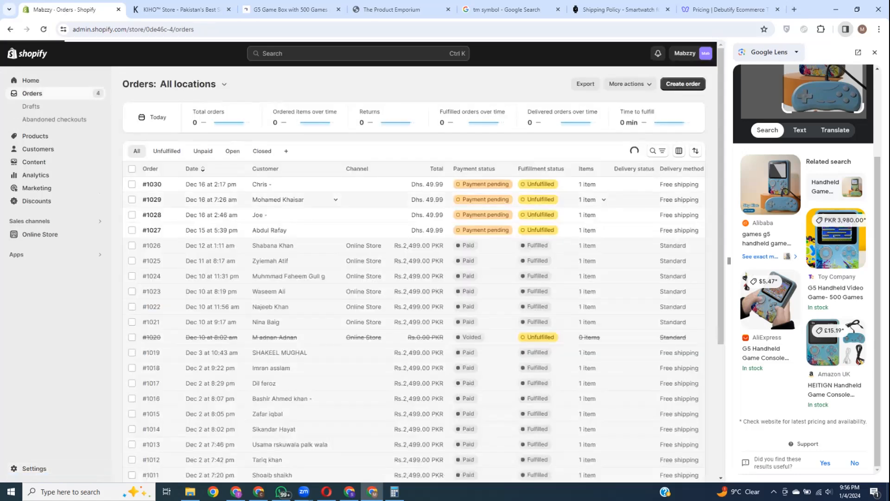
Step: Raise the system volume and close the Google Lens side panel beside the Orders list
left_click(828, 492)
left_click_drag(758, 470, 797, 471)
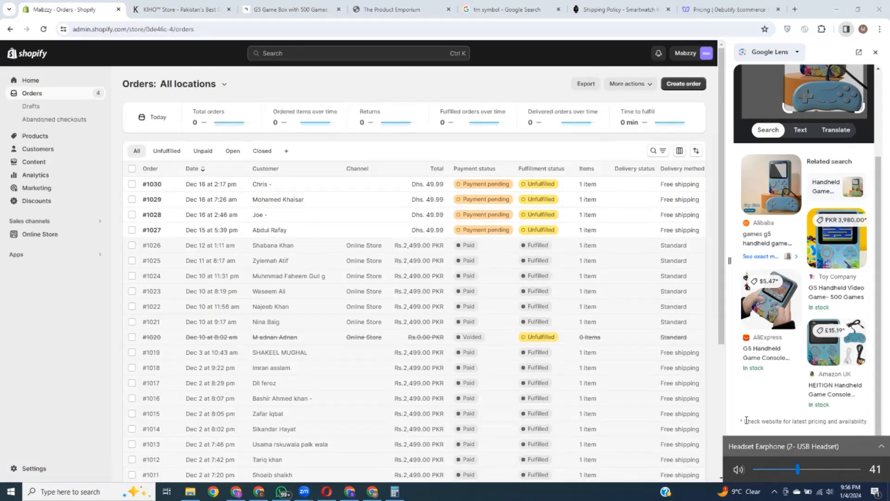
left_click(717, 408)
left_click(876, 52)
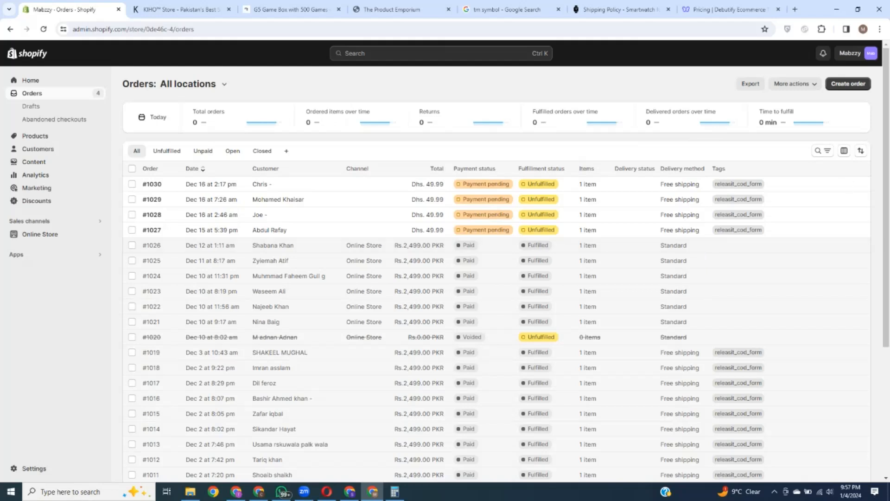
Step: Switch to the other Chrome window showing Shopify's Orders list for all locations
key("alt+Tab")
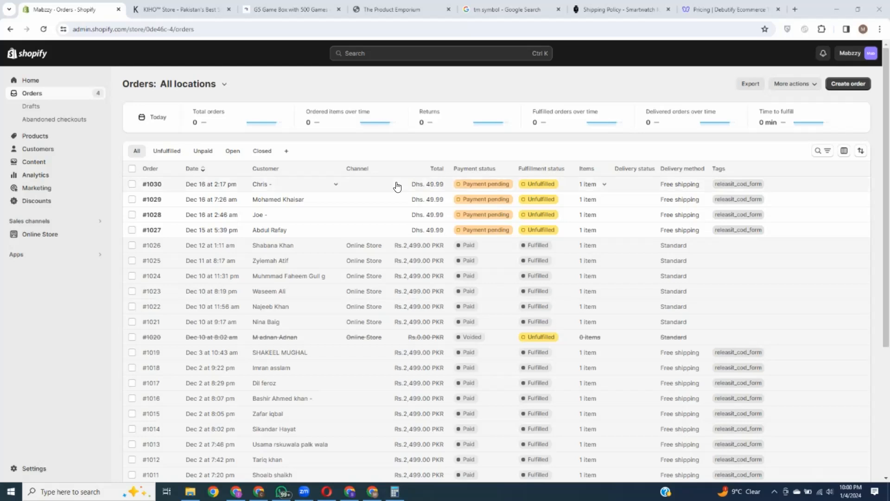
left_click(36, 469)
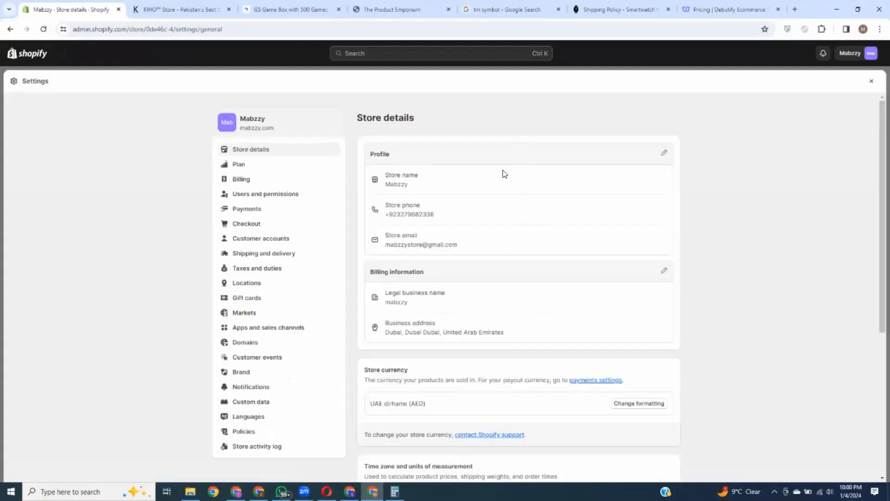
left_click(870, 83)
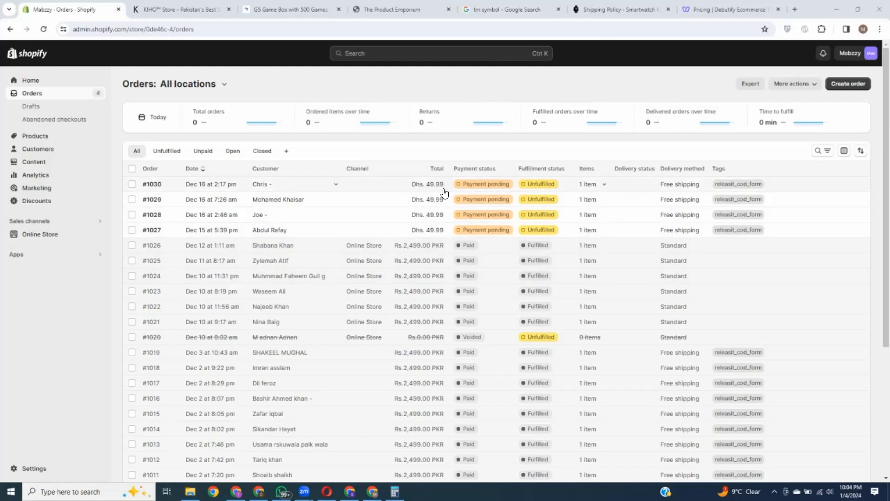
Step: Look over the Mabzzy store details in Settings, then leave Settings for the orders pages
left_click(27, 470)
scroll(507, 364, "down", 5)
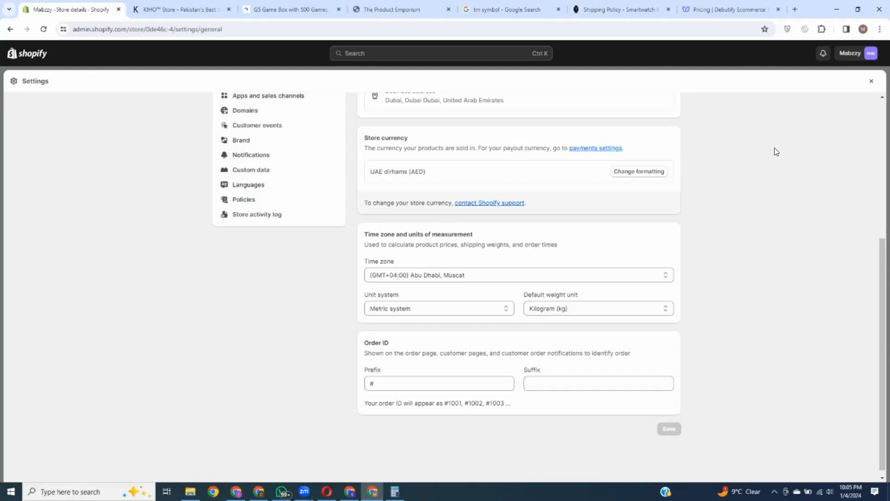
scroll(533, 177, "up", 5)
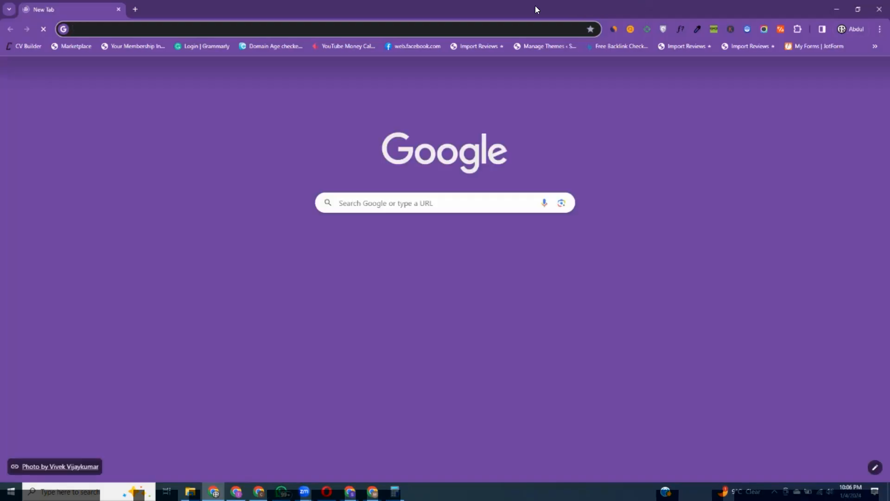
left_click_drag(536, 8, 537, 0)
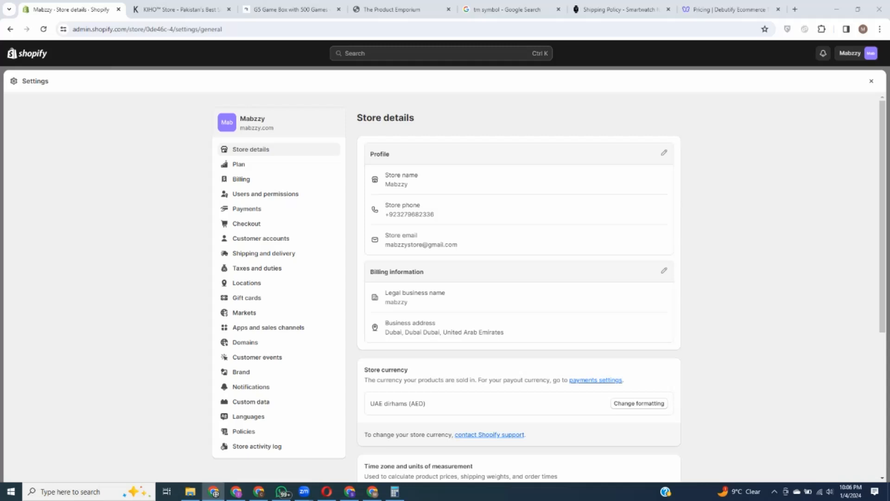
left_click(873, 85)
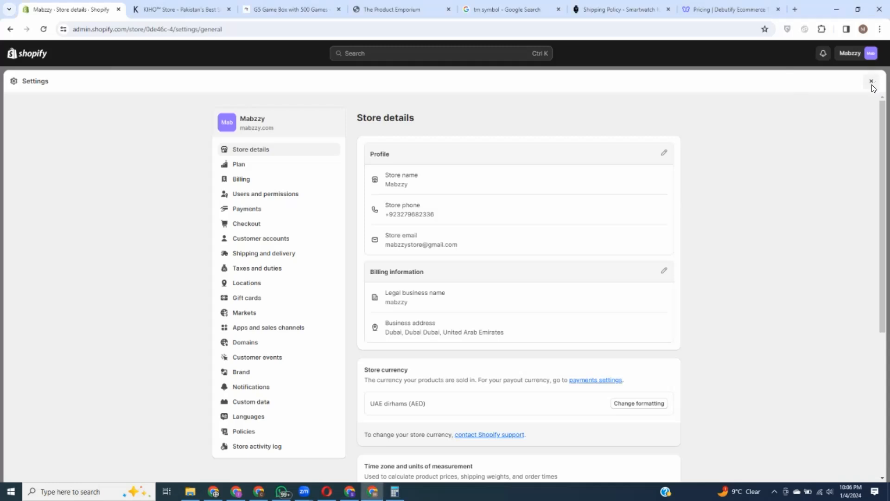
left_click(74, 92)
Step: Export all products as a CSV file, delivered to the store's email address
left_click(36, 109)
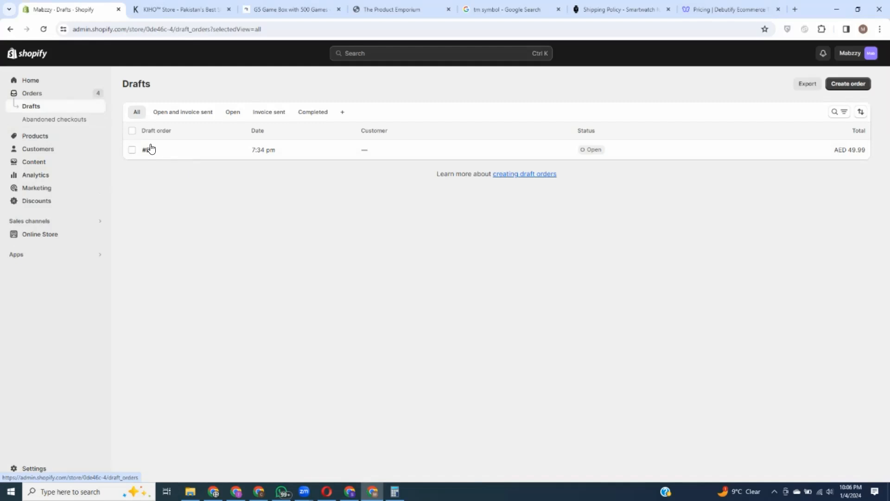
left_click(35, 139)
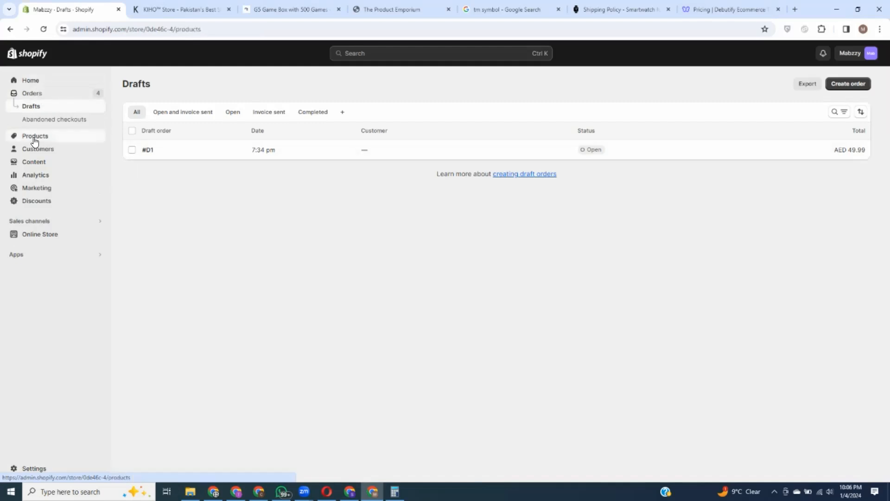
left_click(132, 169)
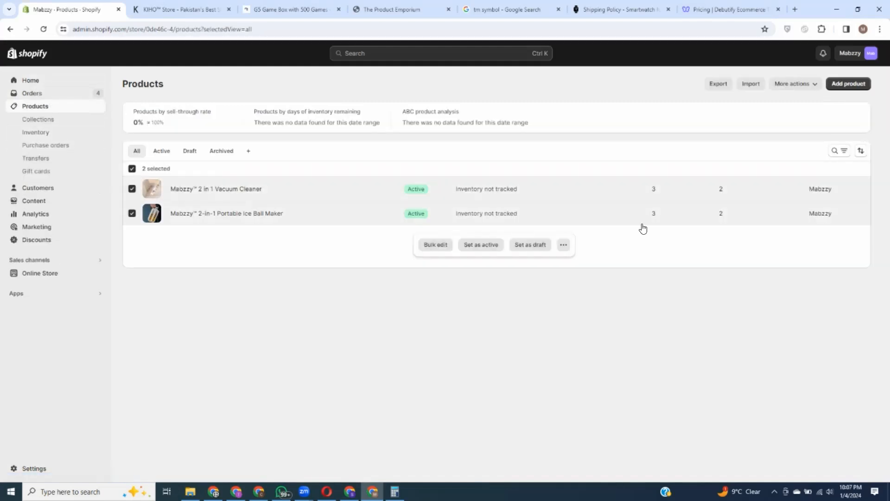
left_click(722, 84)
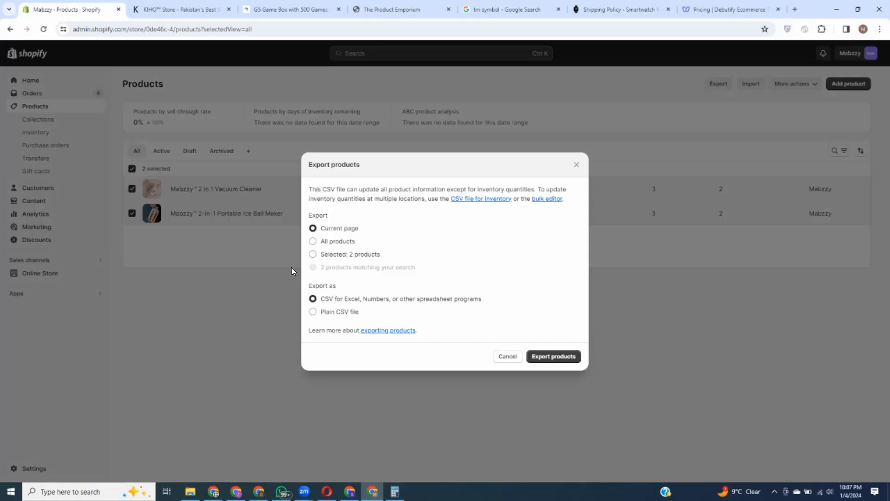
left_click(313, 242)
left_click(552, 360)
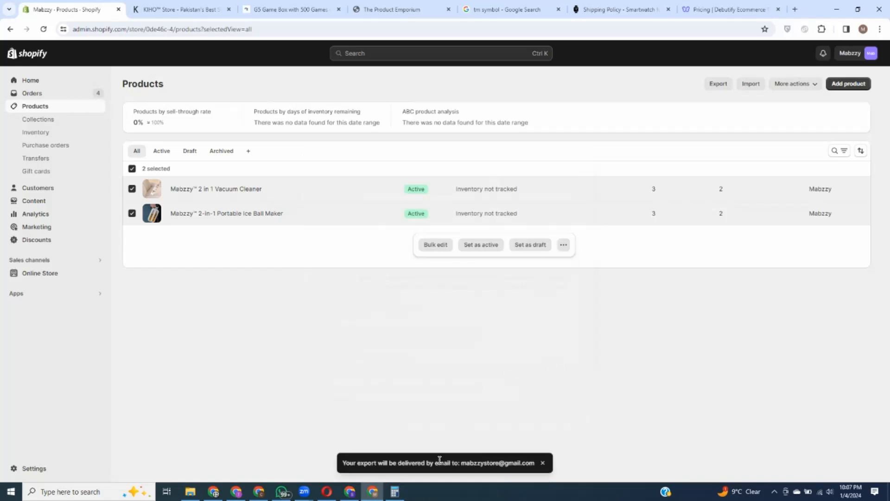
left_click_drag(460, 463, 538, 464)
Step: Have the current debutify-theme-5.0.2 theme file emailed, then look over the Add theme options
left_click(575, 381)
left_click(40, 273)
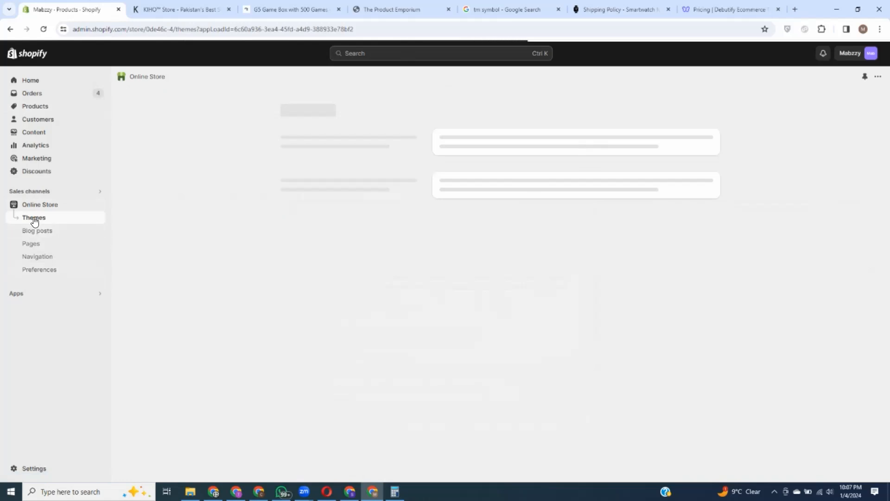
left_click(654, 318)
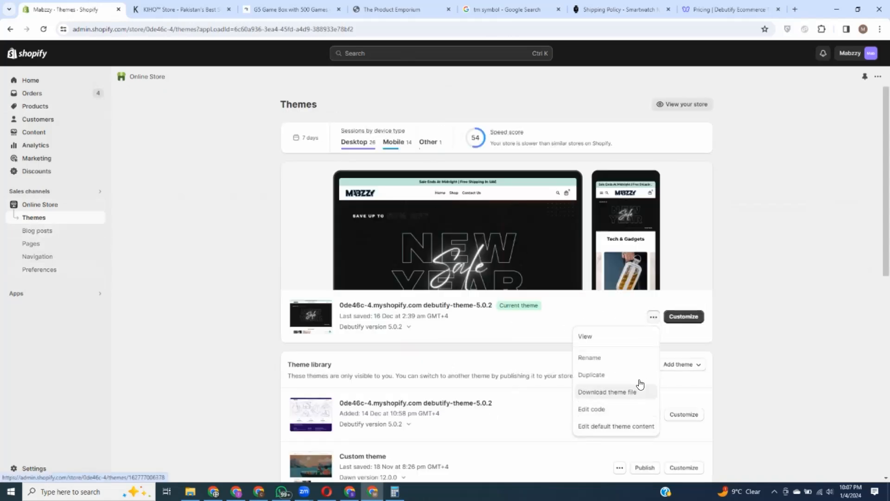
left_click(611, 391)
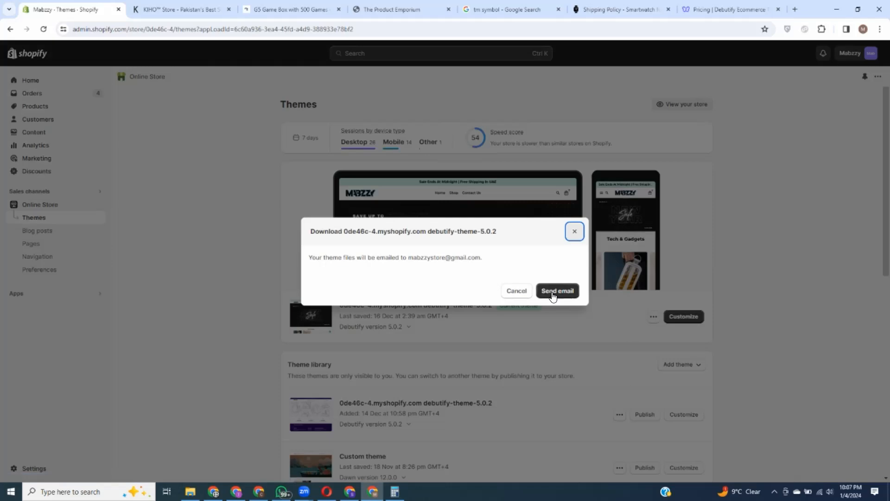
left_click_drag(410, 257, 468, 257)
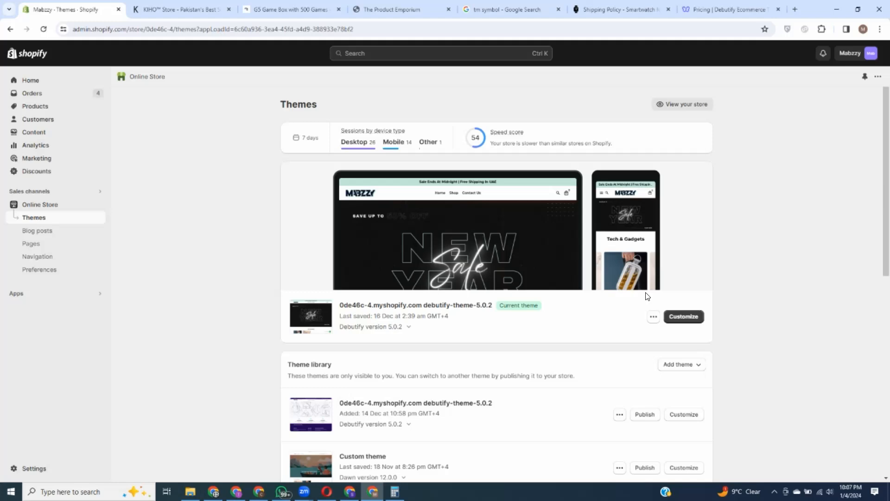
left_click(574, 231)
left_click(679, 365)
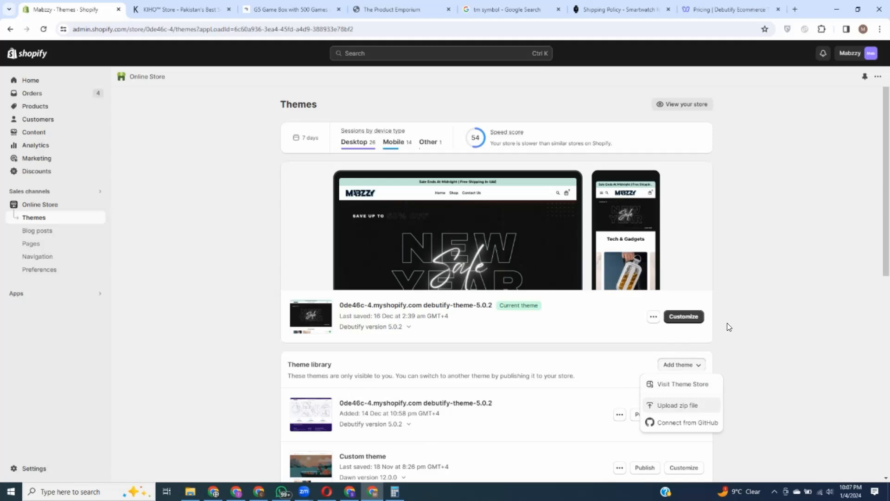
left_click(449, 256)
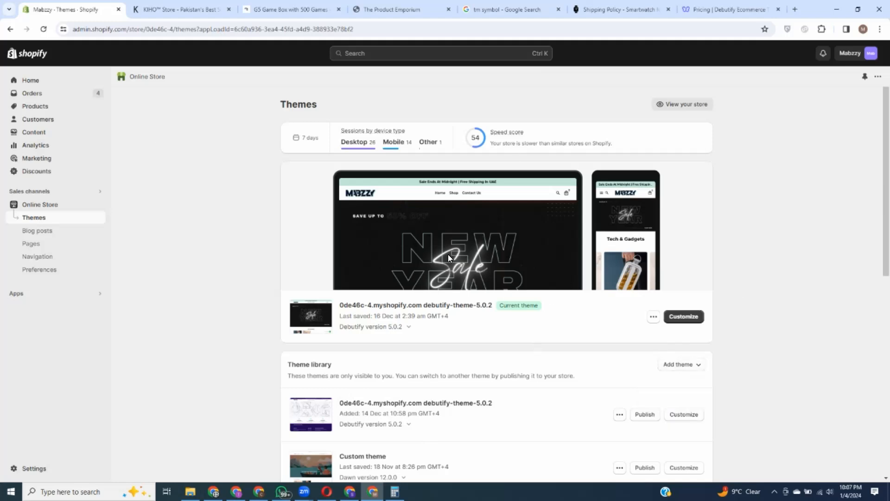
Step: Back on the Products list, view the Import products by CSV dialog and close it unused
left_click(41, 109)
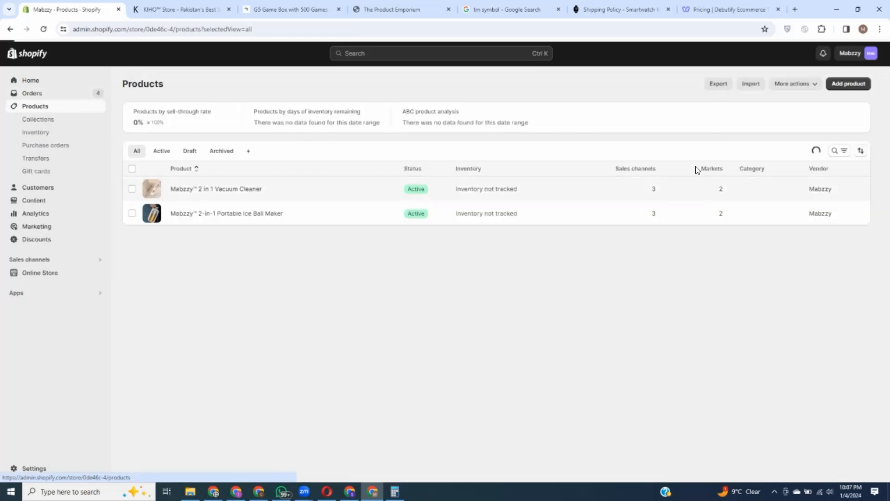
left_click(750, 85)
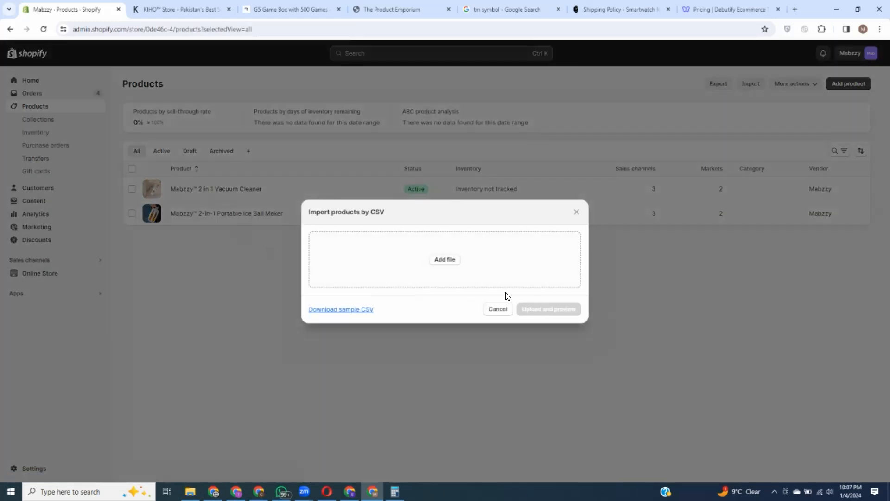
left_click(578, 212)
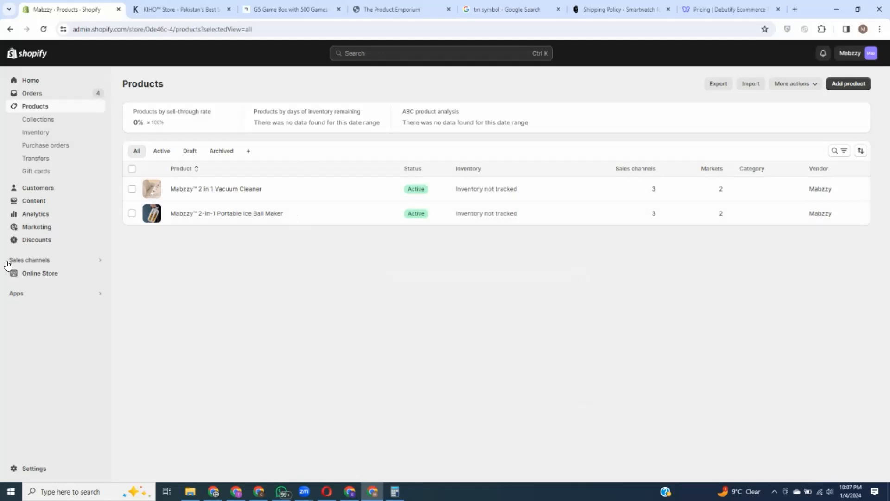
Step: Revisit the Themes page, checking debutify-theme-5.0.2's actions menu and the Add theme options
left_click(39, 273)
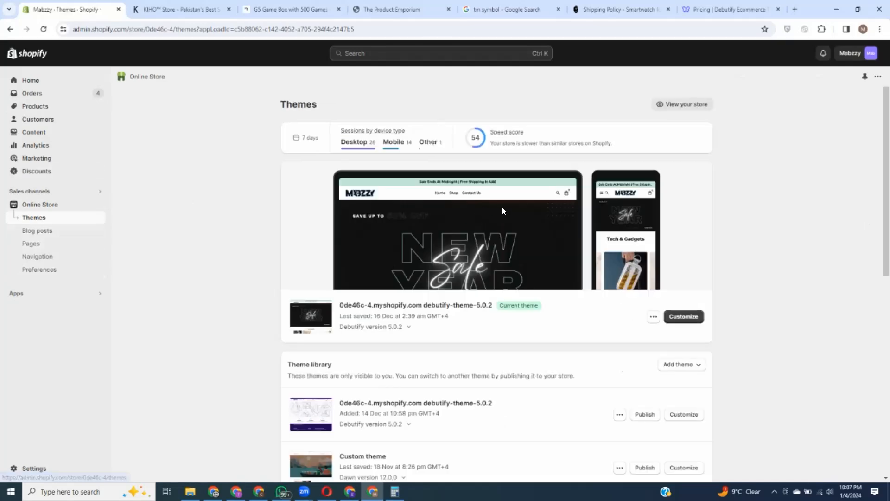
scroll(538, 326, "down", 1)
scroll(495, 372, "down", 2)
scroll(521, 375, "up", 3)
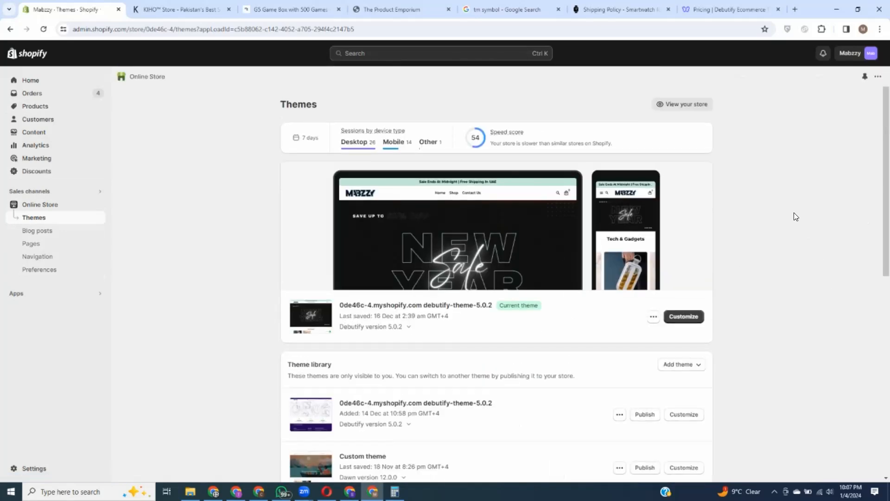
left_click(652, 317)
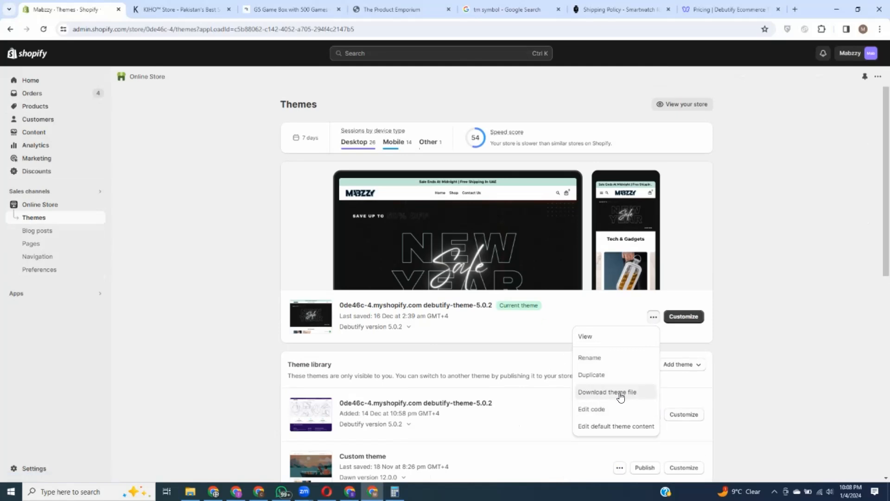
left_click(777, 231)
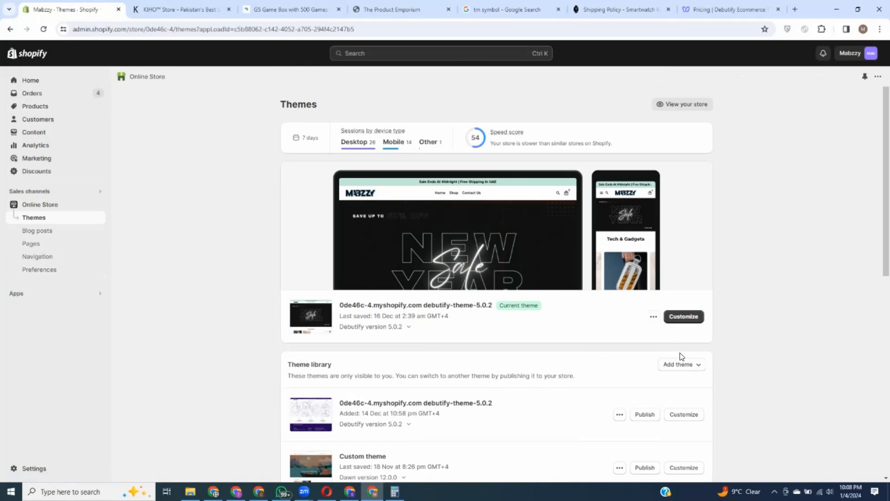
left_click(687, 366)
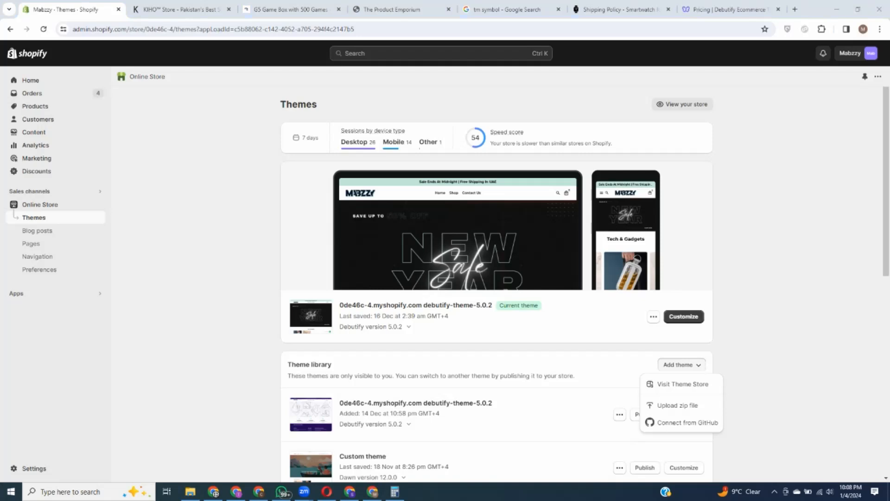
left_click(812, 281)
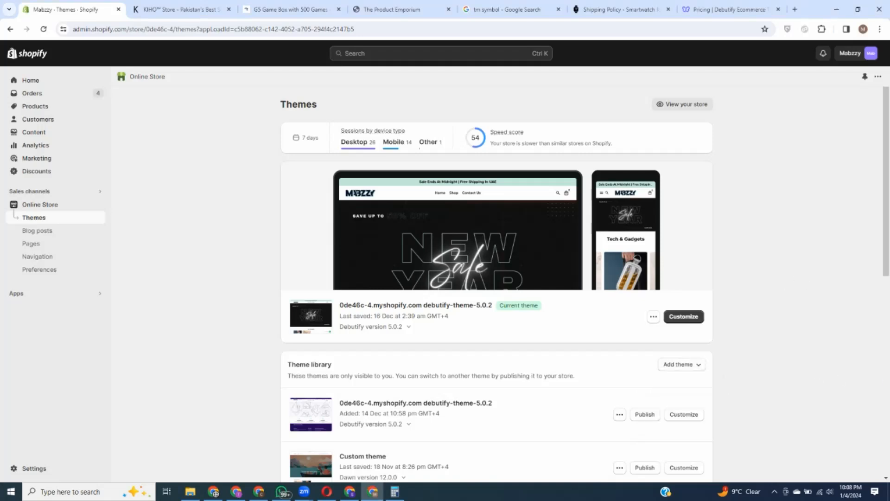